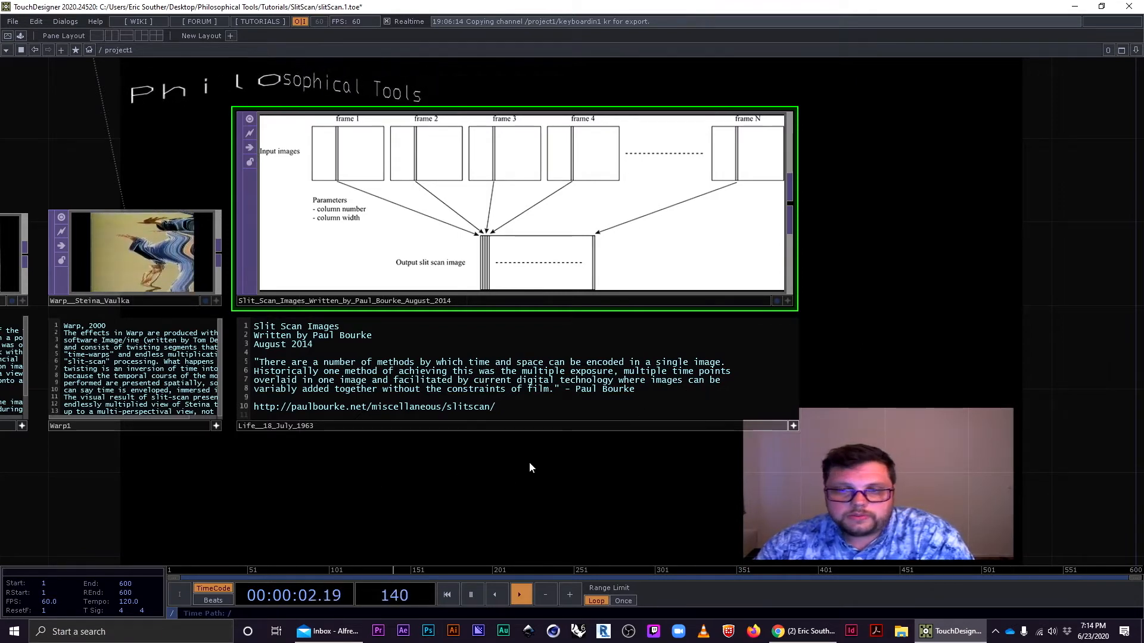
Look over the slit-scan reference diagram and the row of example artworks, and return to the webcam input node.
drag(436, 480, 437, 506)
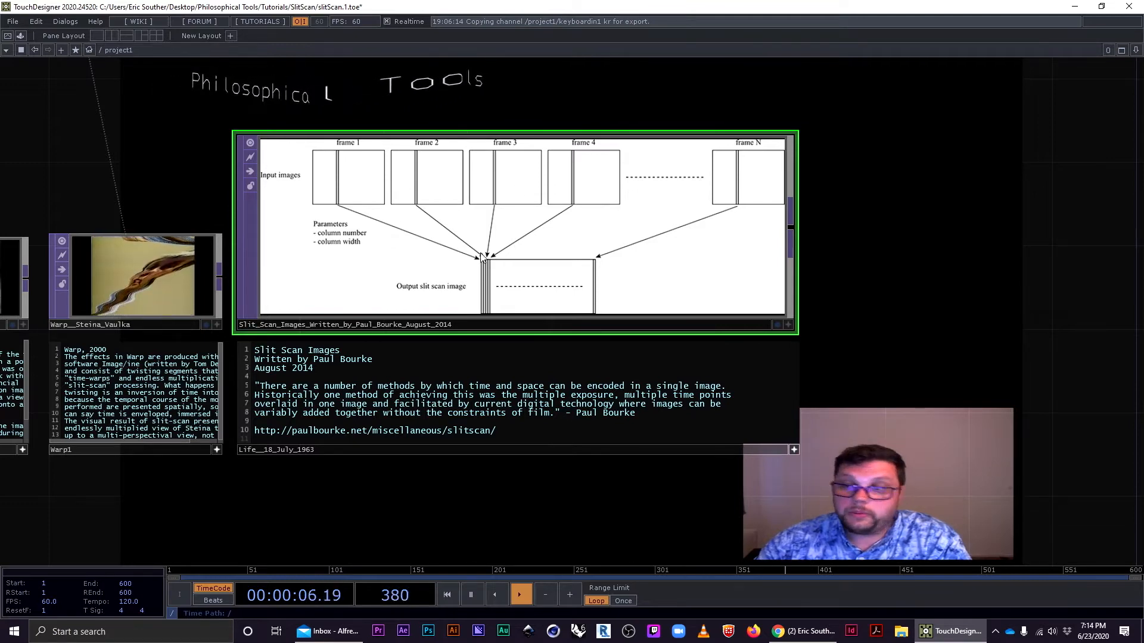
scroll(482, 255, down, 3)
drag(119, 475, 707, 262)
scroll(566, 297, down, 3)
drag(377, 345, 488, 317)
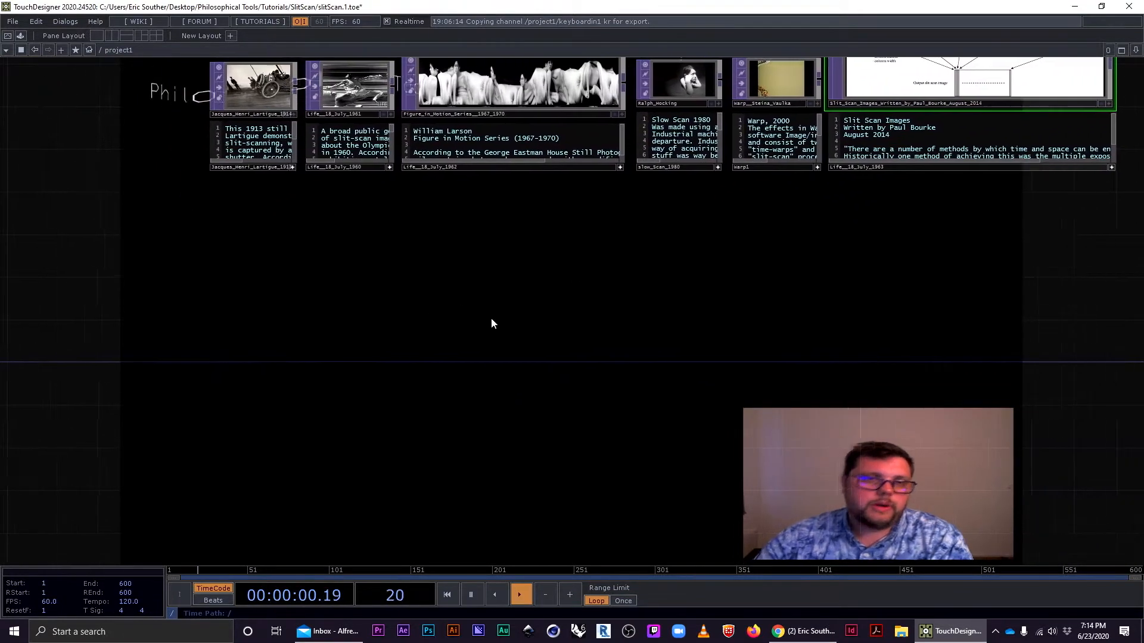
scroll(488, 318, down, 4)
scroll(367, 319, up, 5)
drag(468, 348, 411, 342)
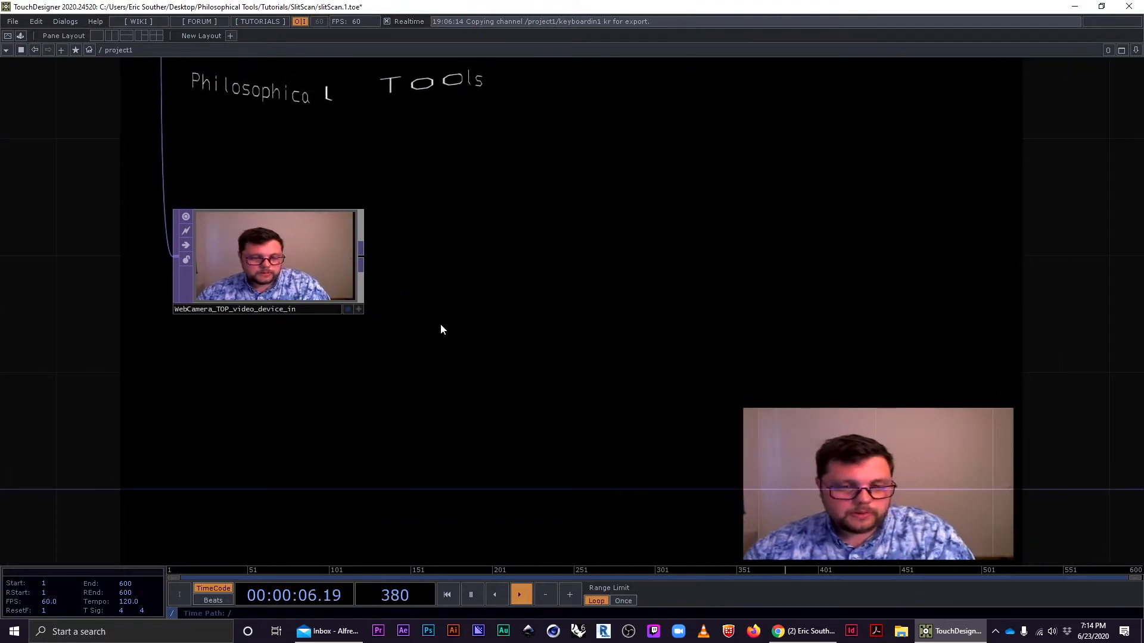
key(Tab)
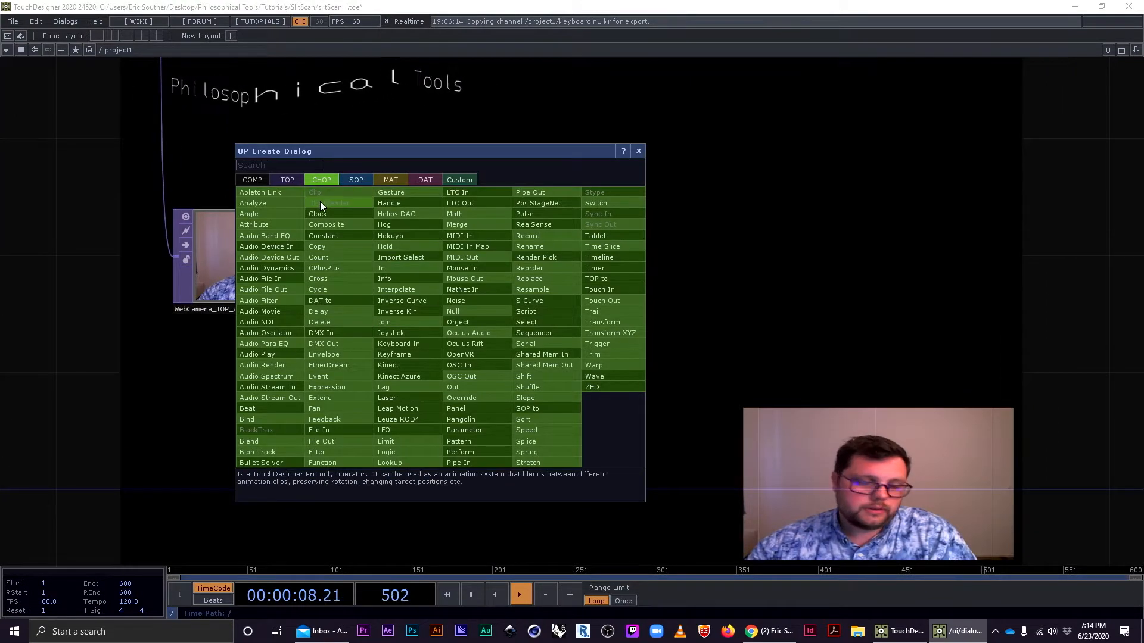
click(288, 179)
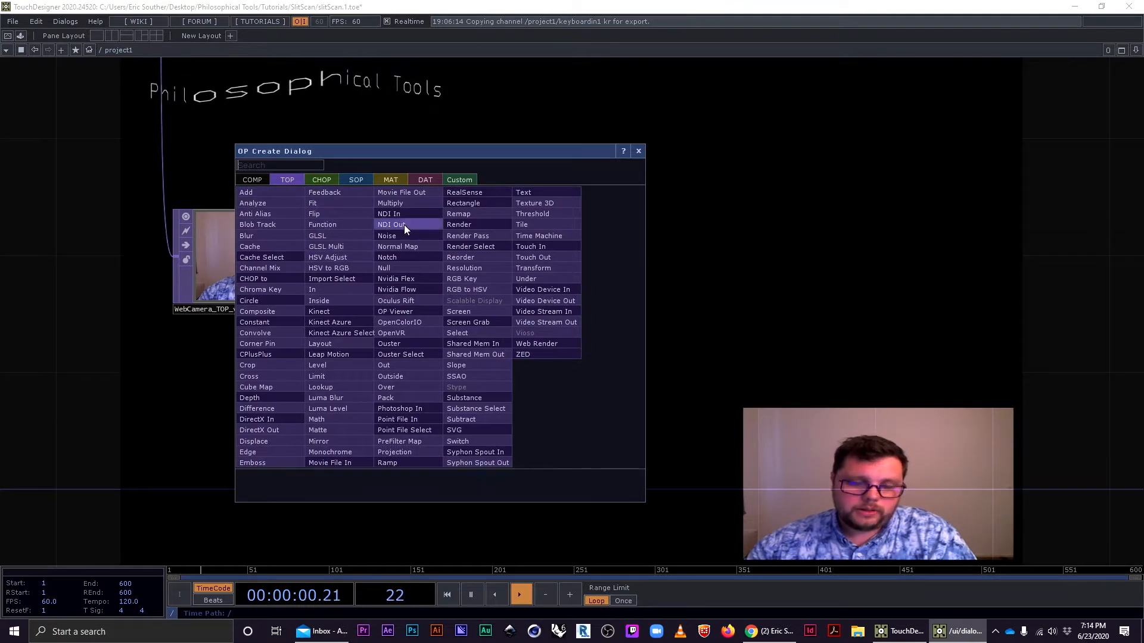
text(vi)
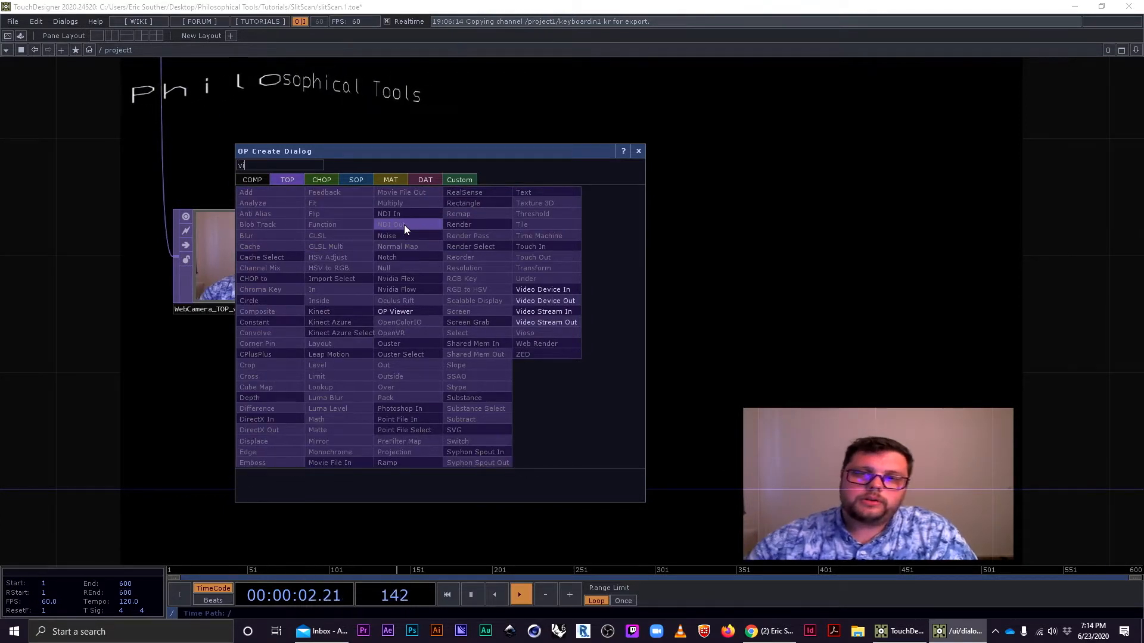
click(666, 290)
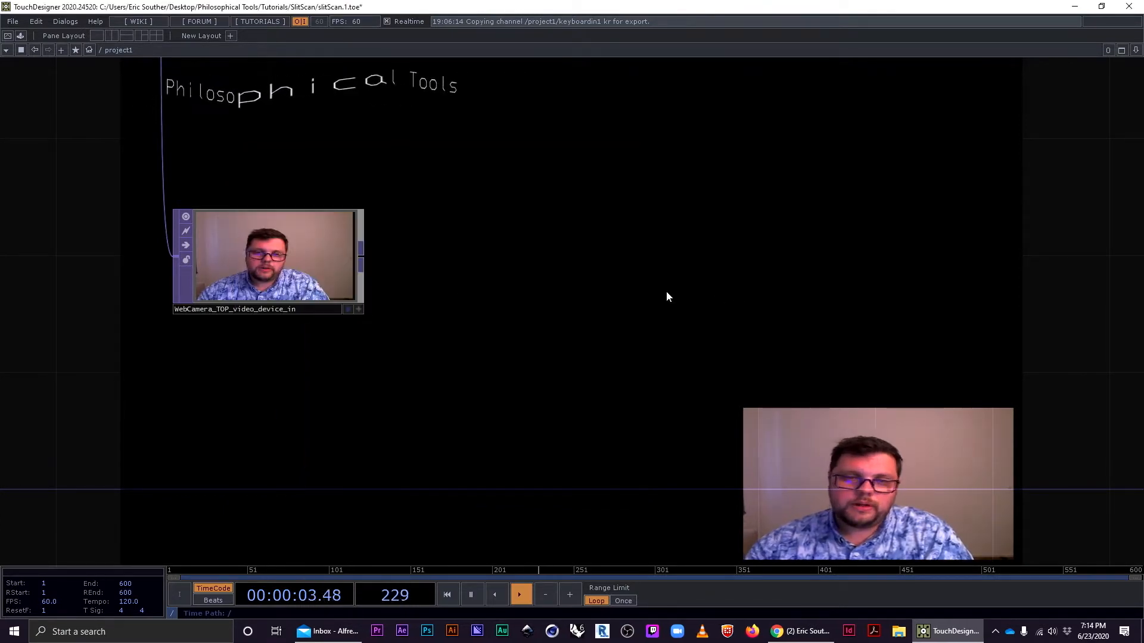
Move the webcam input node slightly down and add a Texture 3D TOP up and to the right of it.
click(295, 281)
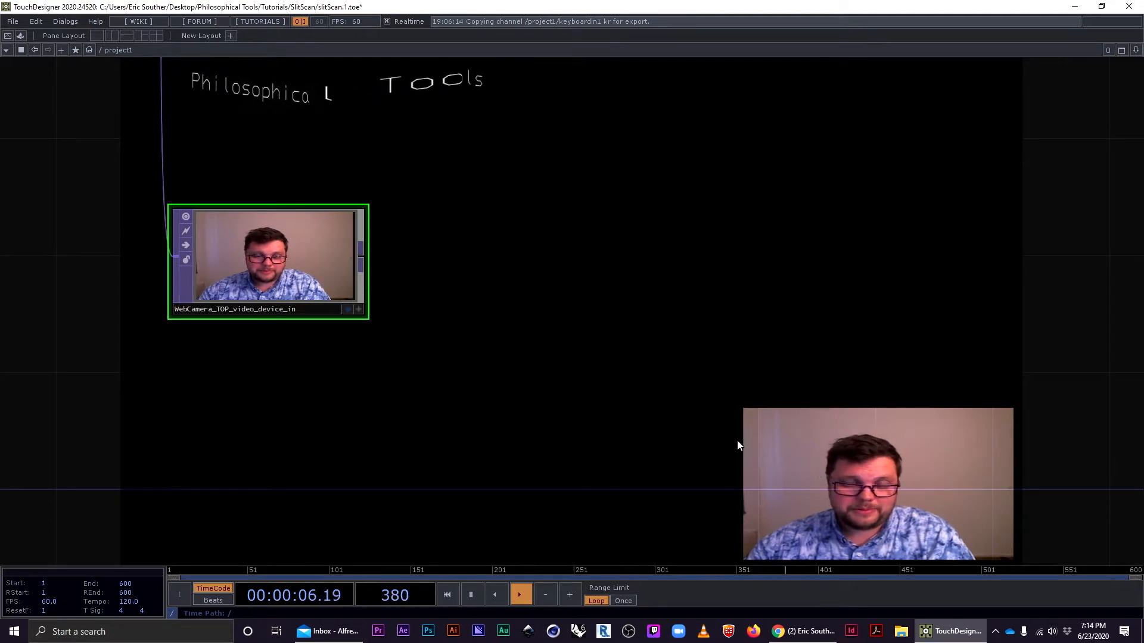
drag(248, 265, 249, 298)
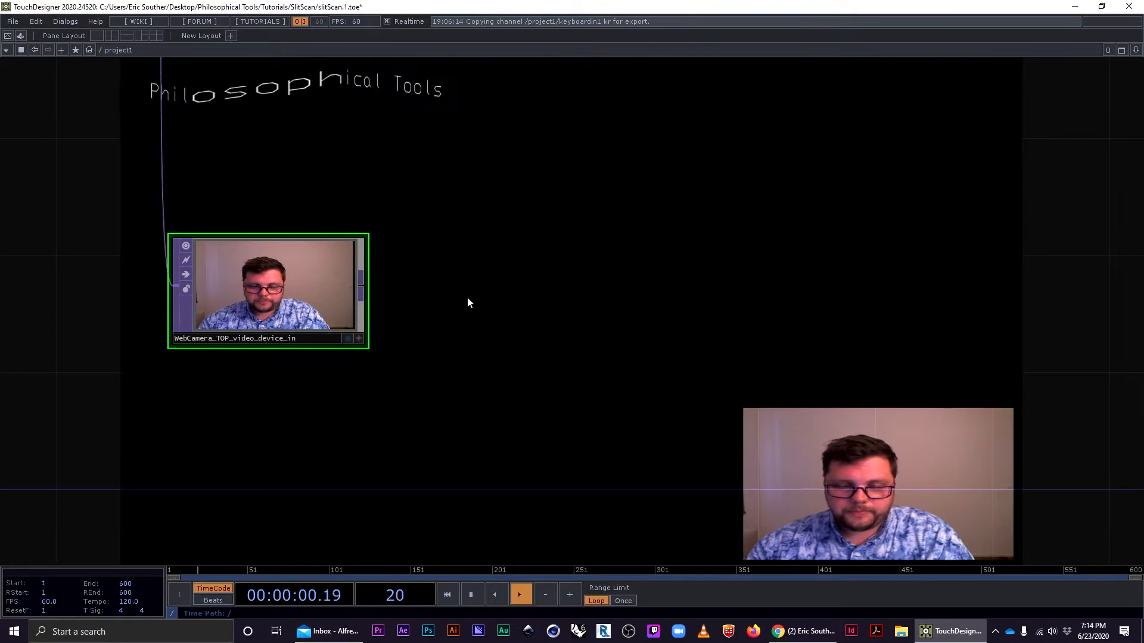
key(Tab)
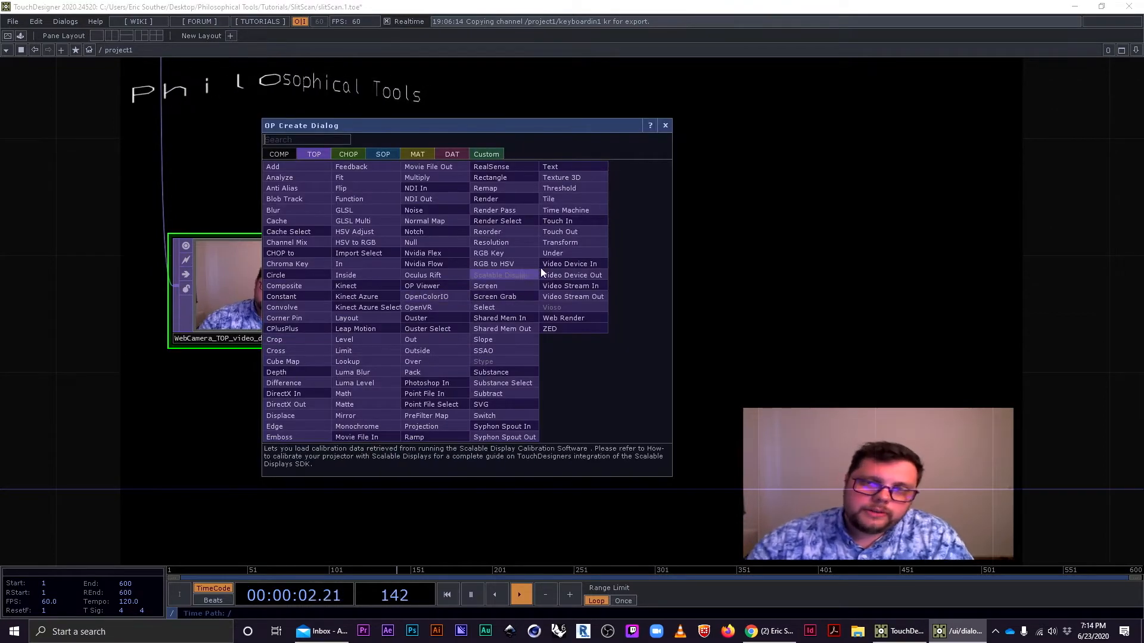
click(562, 178)
click(506, 201)
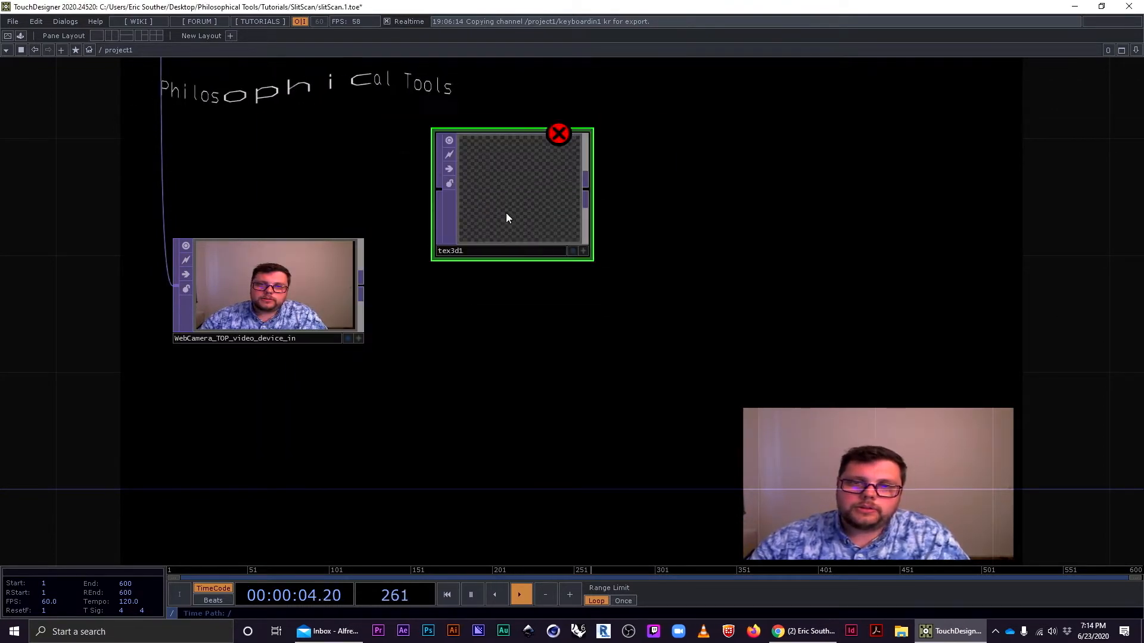
drag(479, 172, 508, 172)
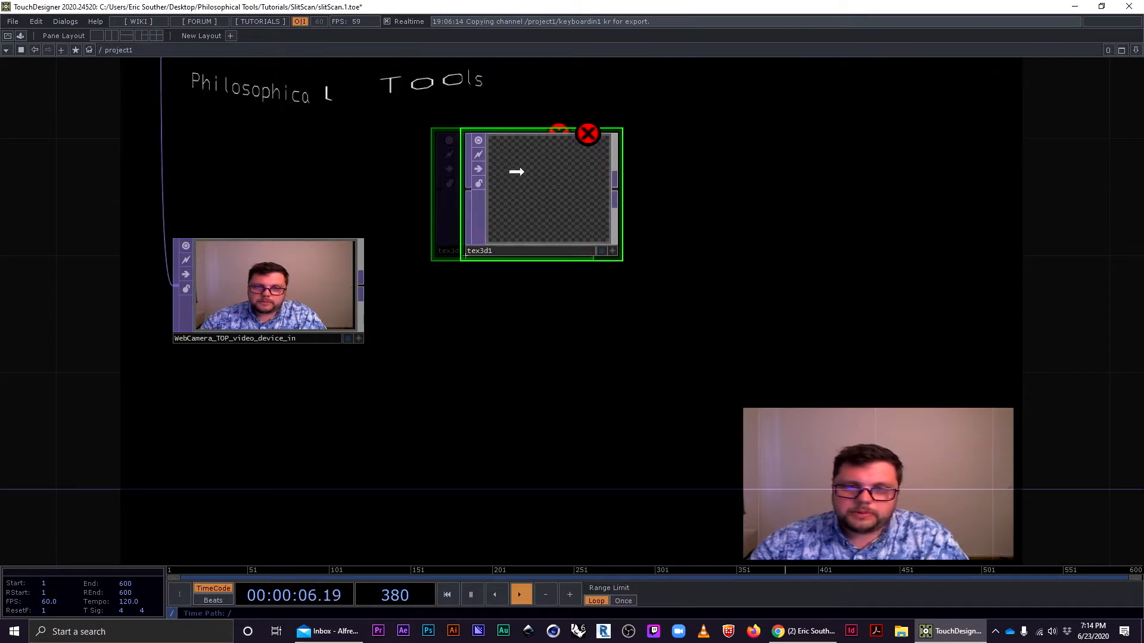
drag(412, 297, 339, 297)
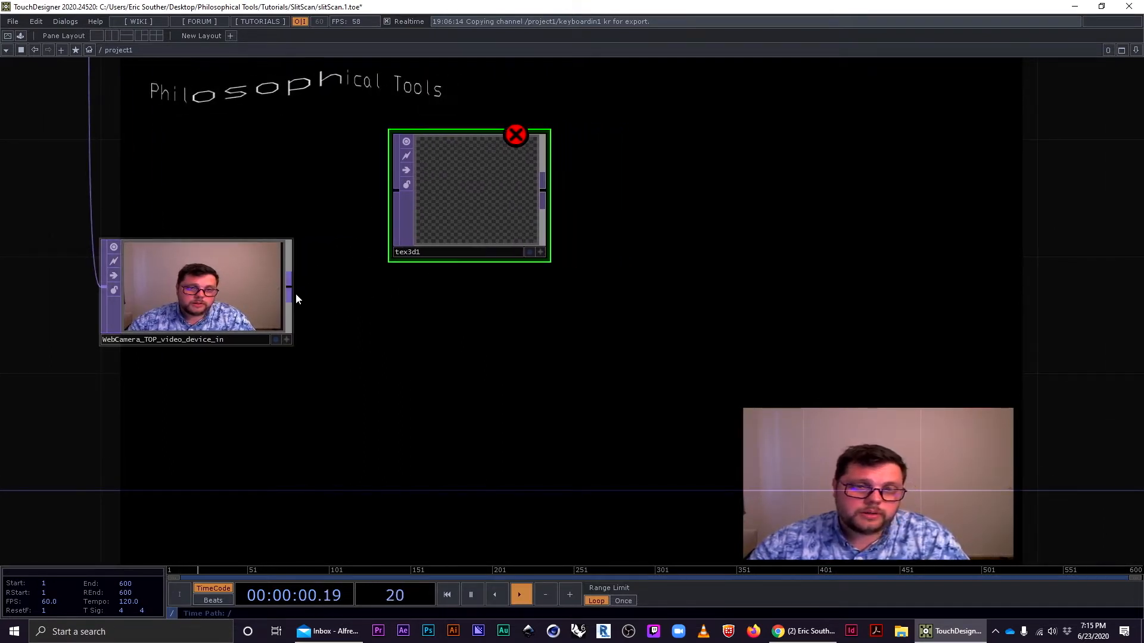
key(Tab)
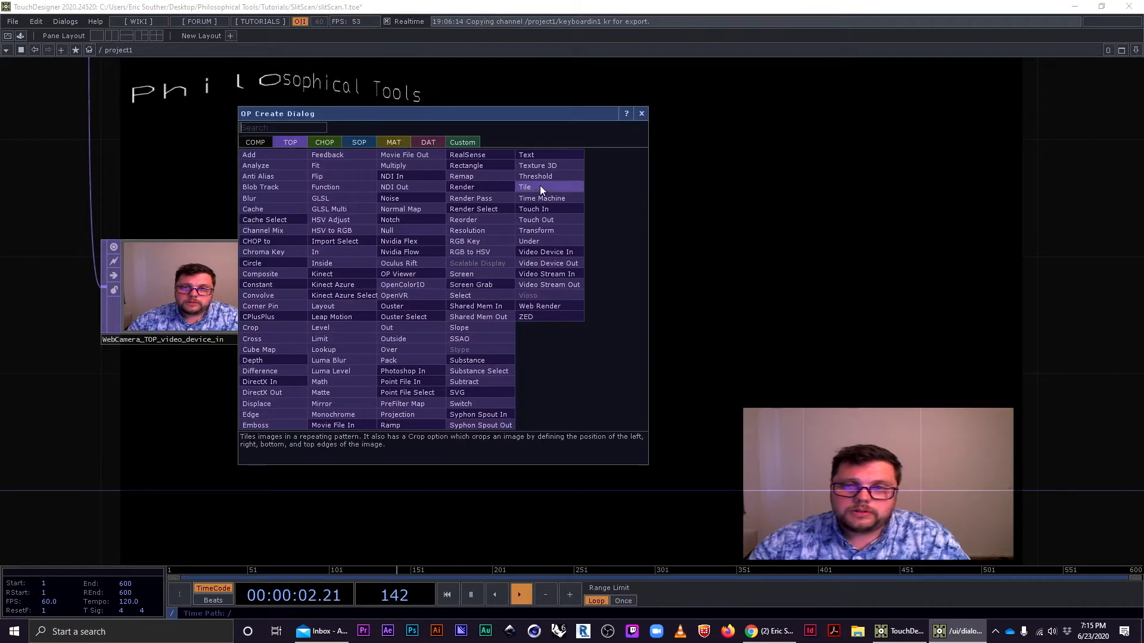
click(541, 167)
click(469, 196)
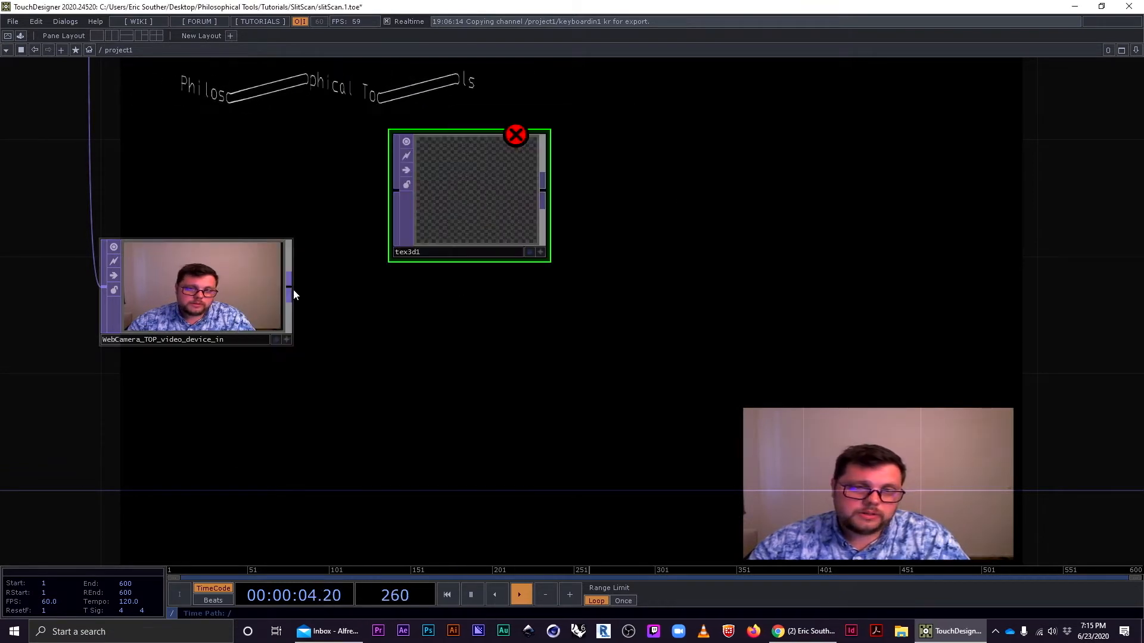
Wire the webcam input into the Texture 3D TOP and shorten that node's height.
drag(384, 210, 385, 209)
drag(298, 163, 270, 169)
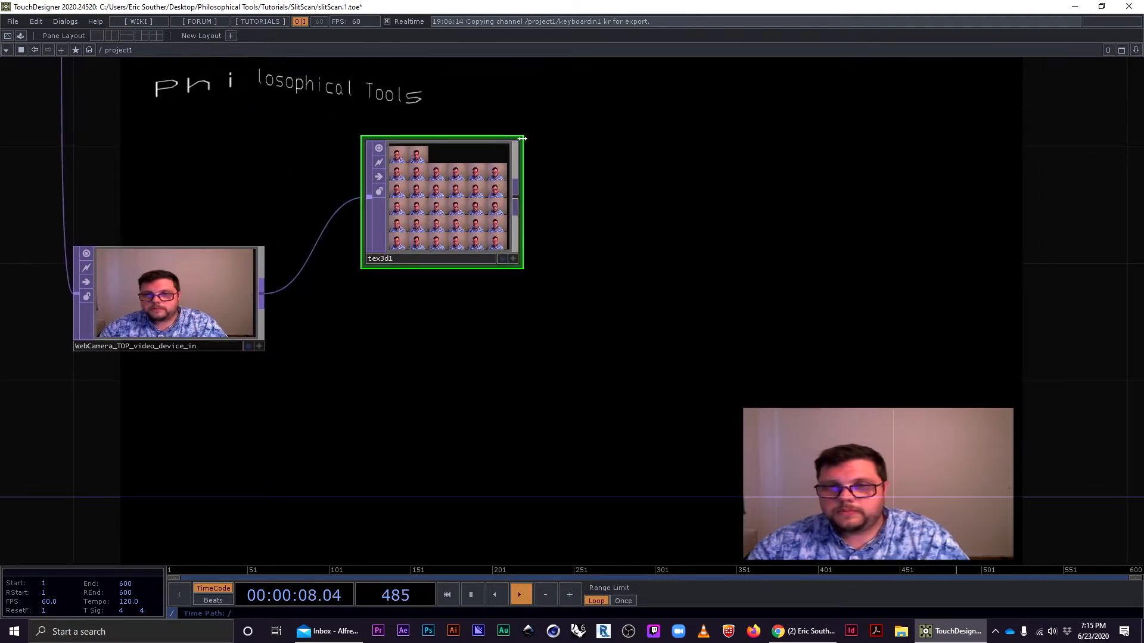
double_click(544, 222)
click(328, 170)
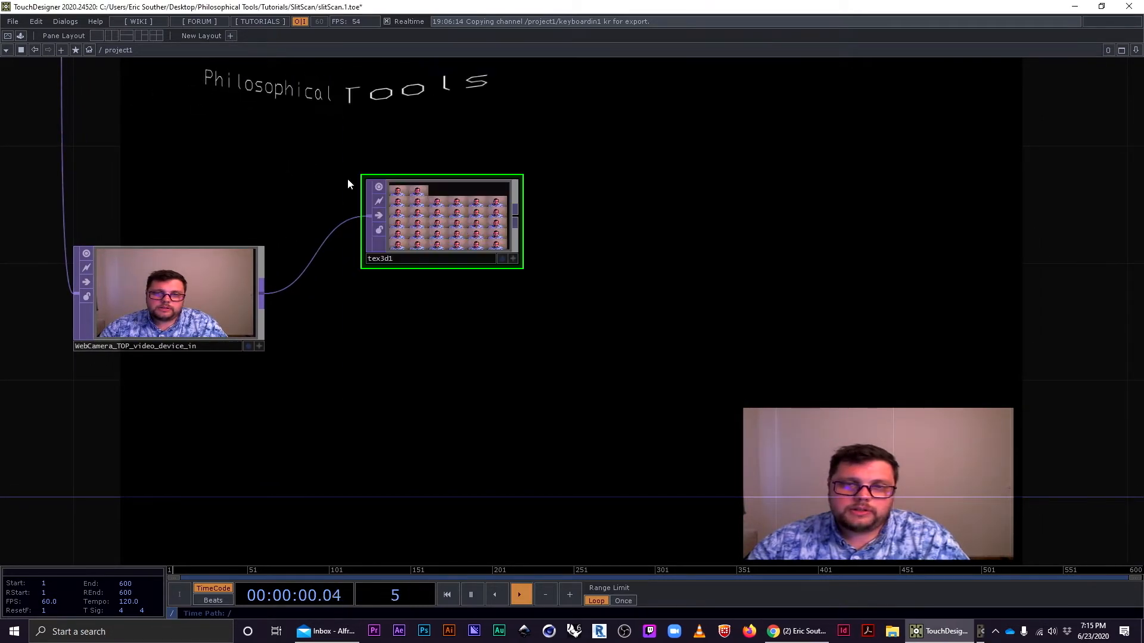
Examine the frames stored in the Texture 3D node and compare them with the slit-scan reference diagram.
scroll(421, 189, up, 5)
scroll(438, 203, up, 3)
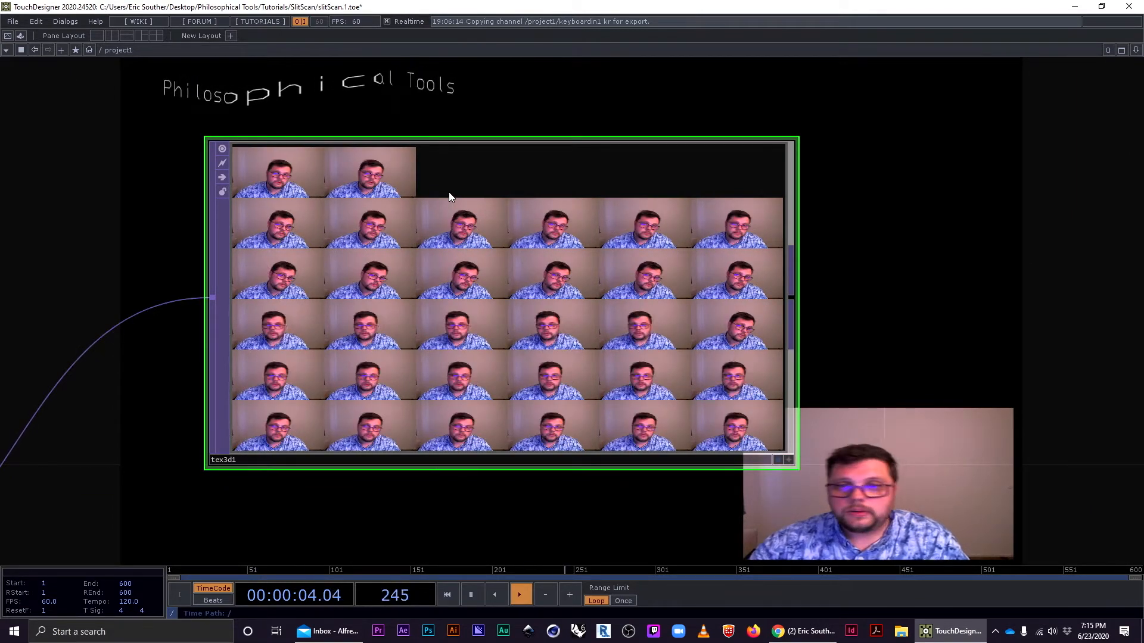
scroll(449, 192, down, 2)
scroll(777, 209, down, 8)
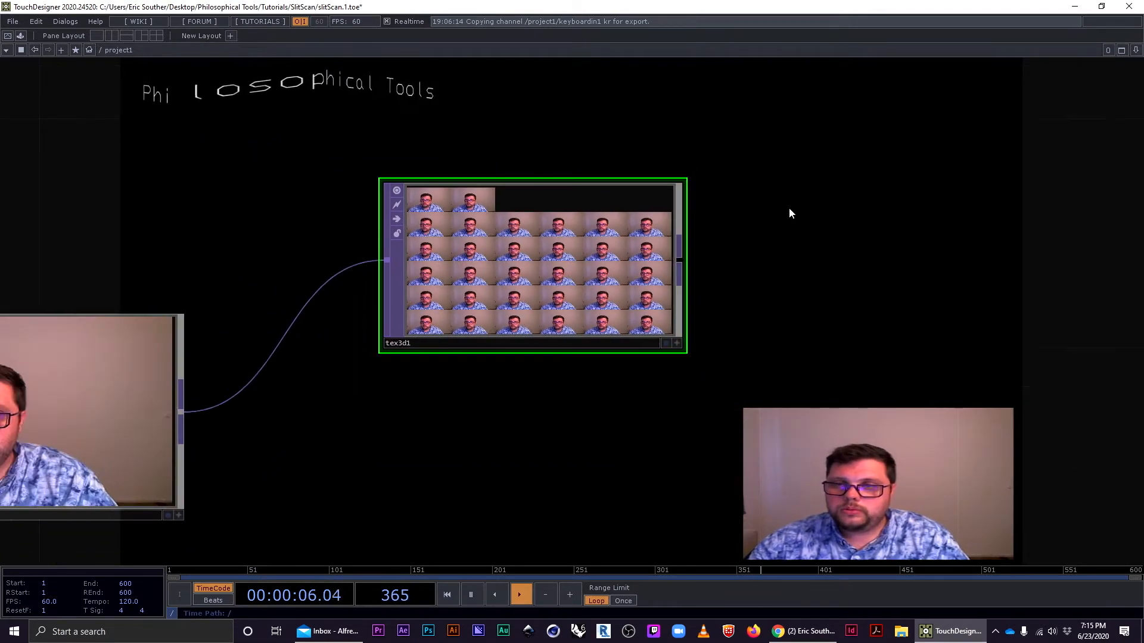
drag(817, 218, 22, 374)
drag(674, 358, 277, 418)
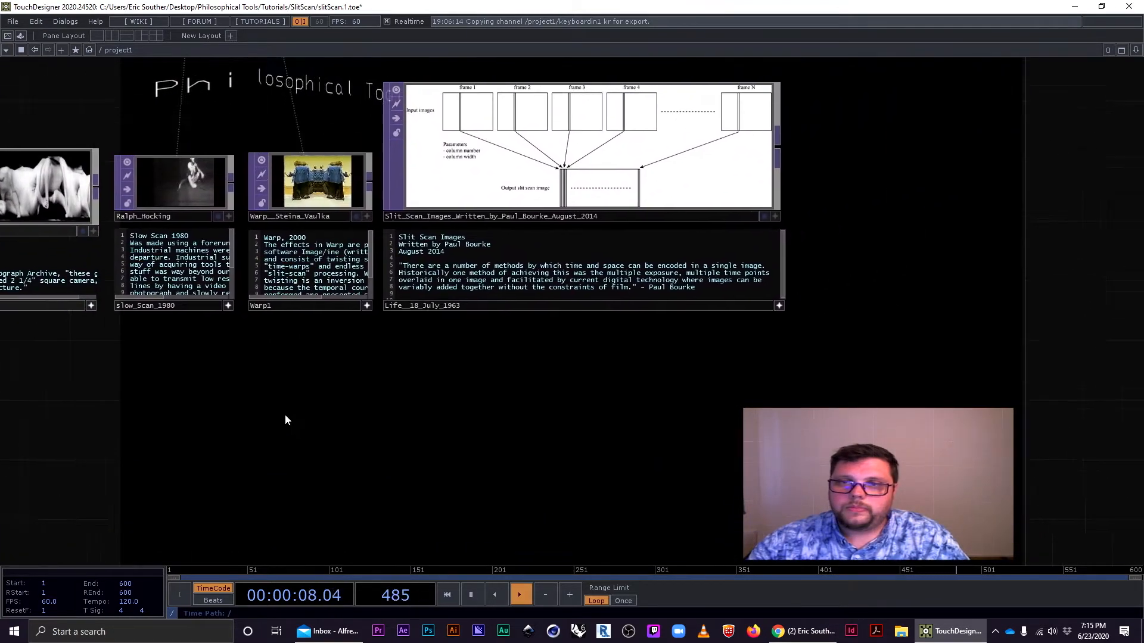
scroll(532, 108, up, 2)
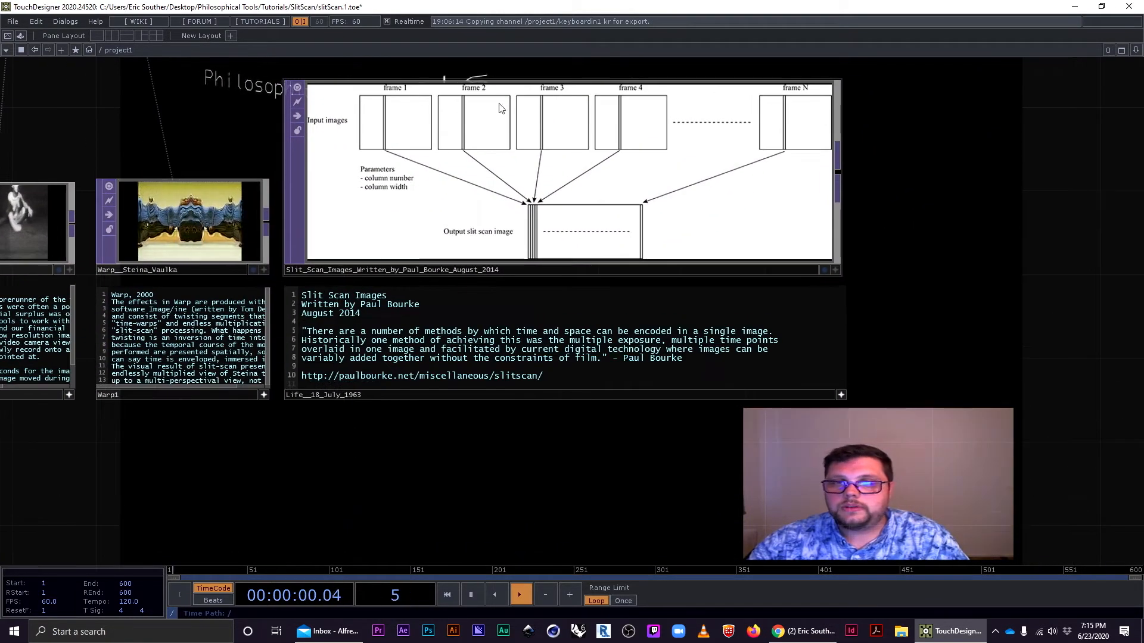
scroll(698, 295, down, 2)
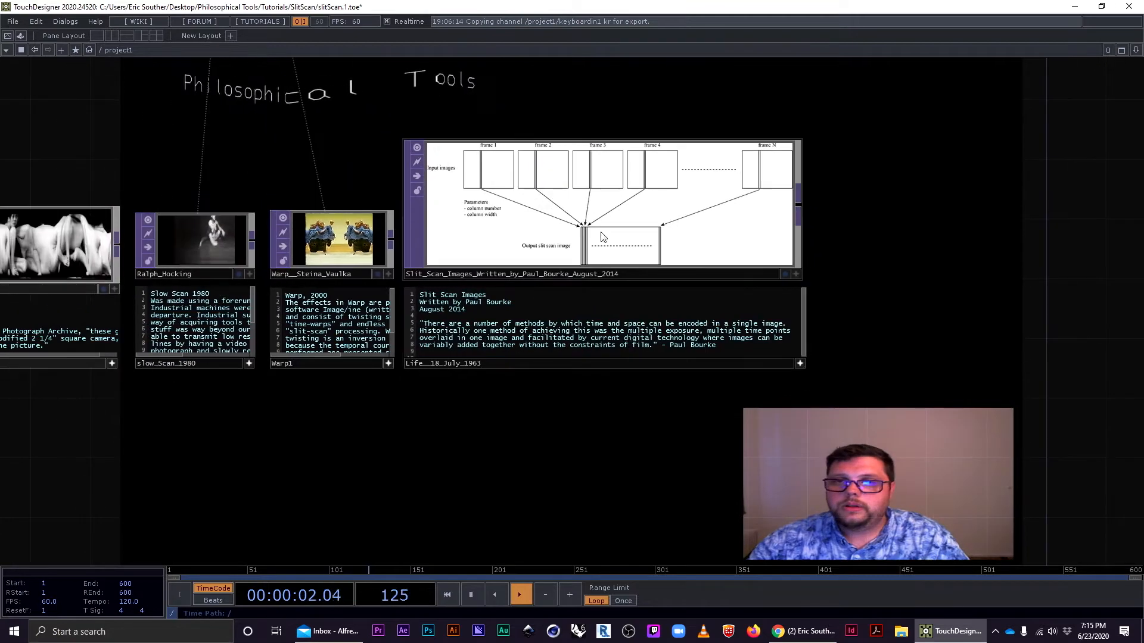
drag(560, 379, 1021, 113)
drag(370, 317, 768, 314)
Add a Time Machine TOP beside the Texture 3D node and feed the Texture 3D output into its first input.
scroll(366, 259, up, 5)
drag(549, 296, 490, 352)
scroll(460, 340, down, 2)
key(Tab)
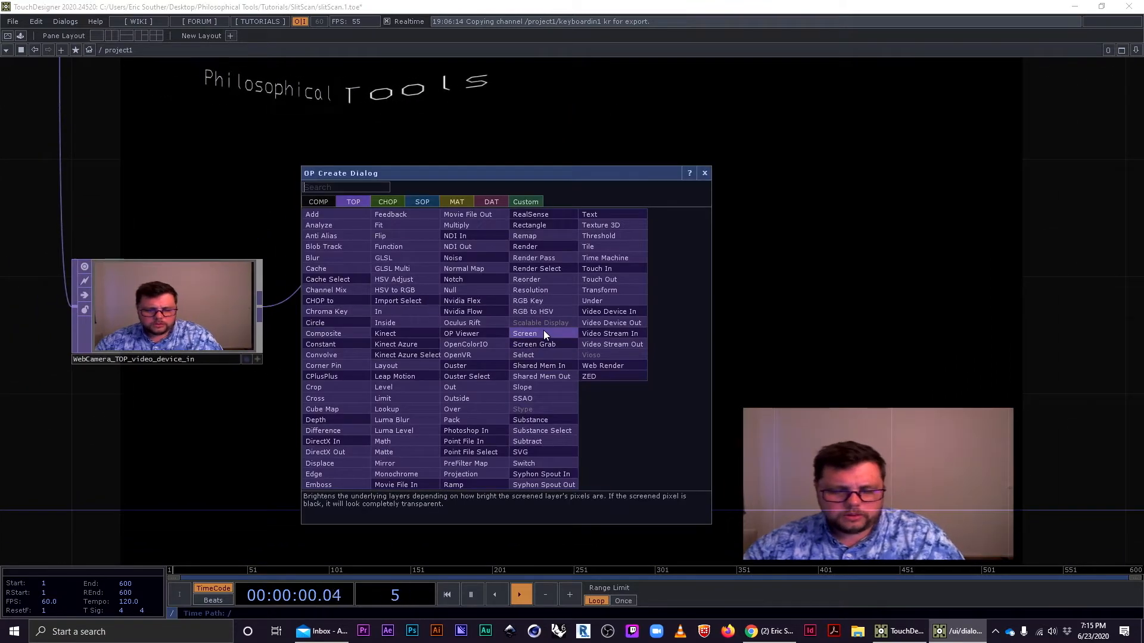
click(613, 259)
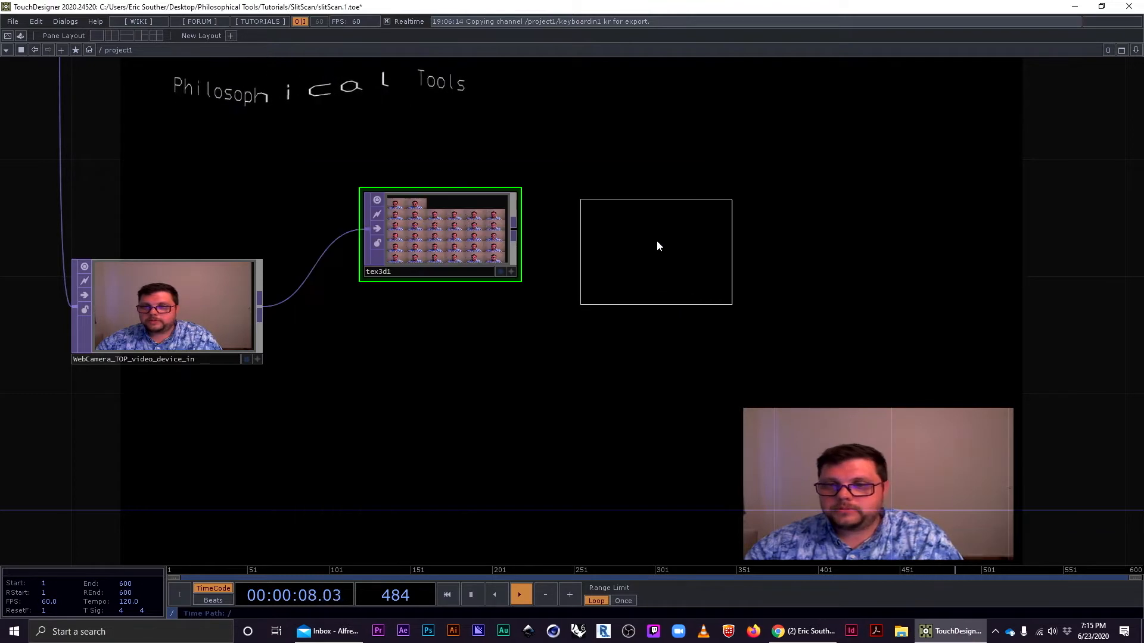
click(646, 216)
drag(515, 230, 569, 196)
drag(608, 217, 639, 246)
click(420, 244)
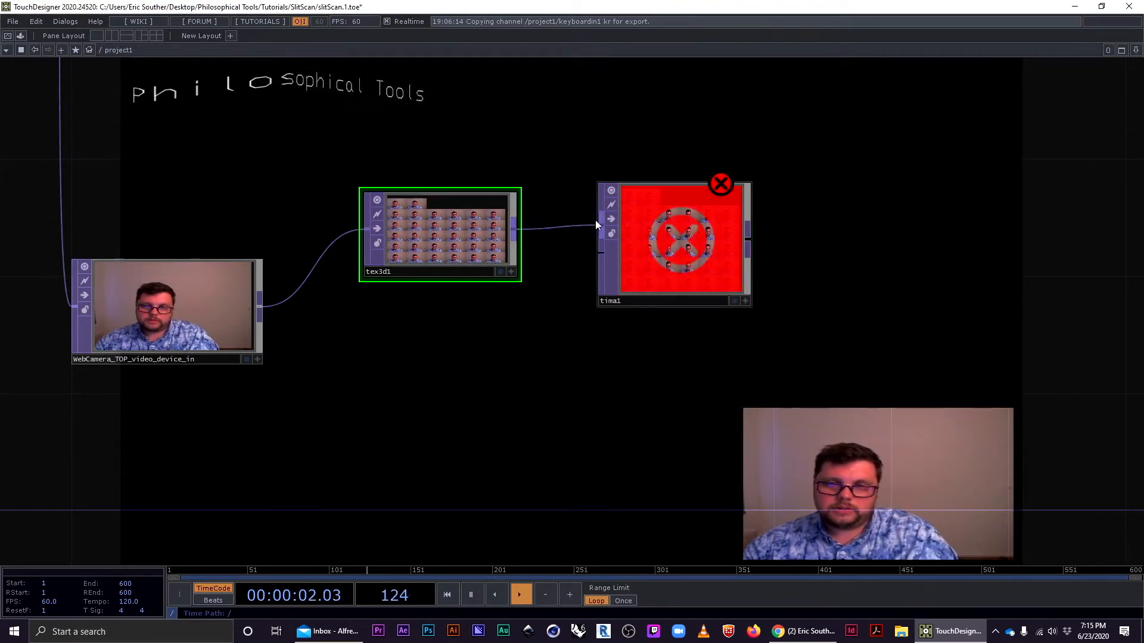
Add a Ramp TOP below the Texture 3D node, connect the webcam input to it, and space it slightly lower.
key(Tab)
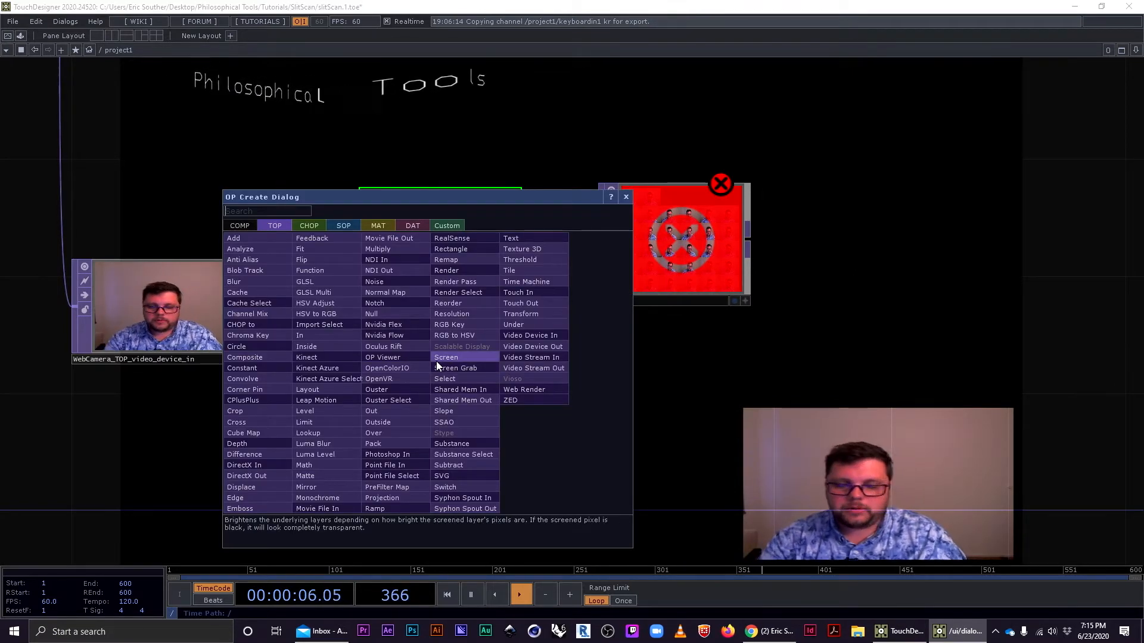
text(ra)
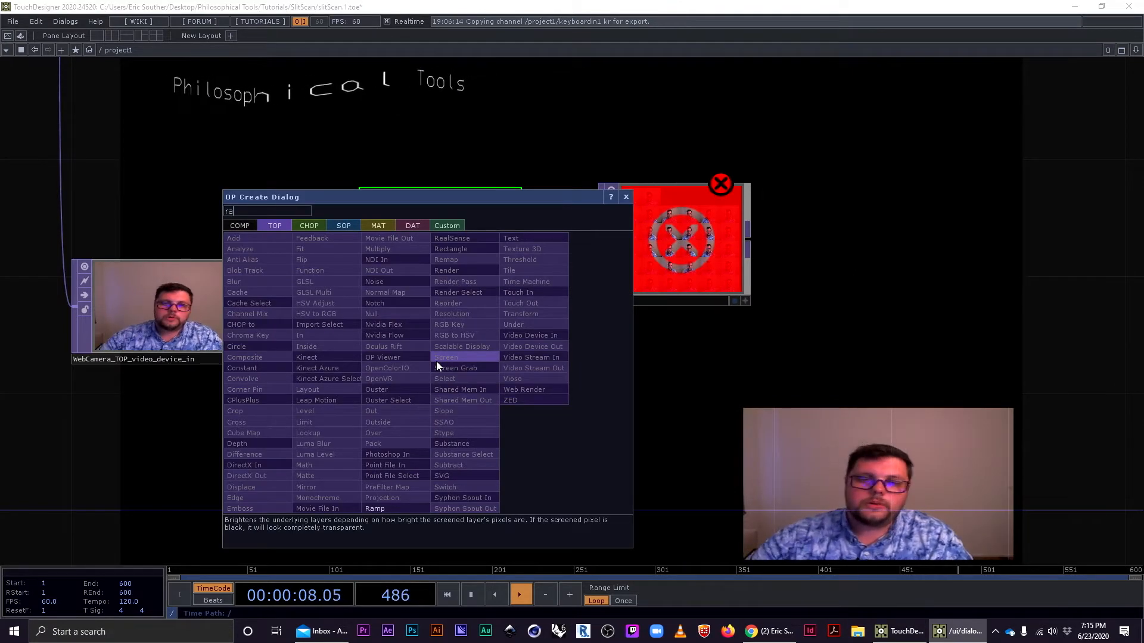
click(399, 507)
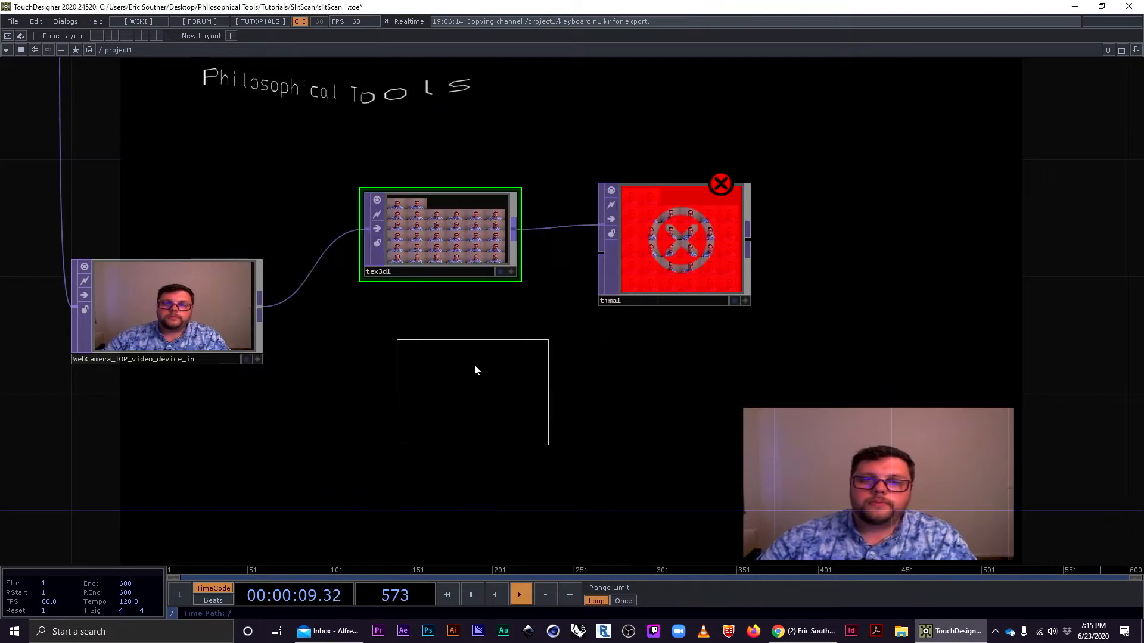
click(441, 345)
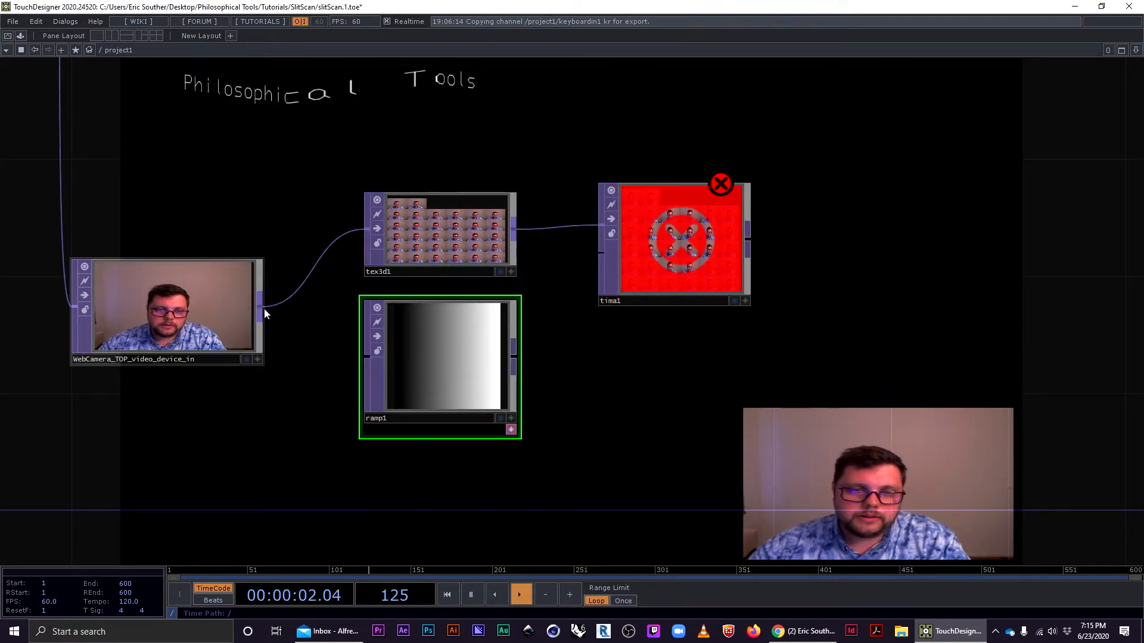
drag(330, 354, 352, 359)
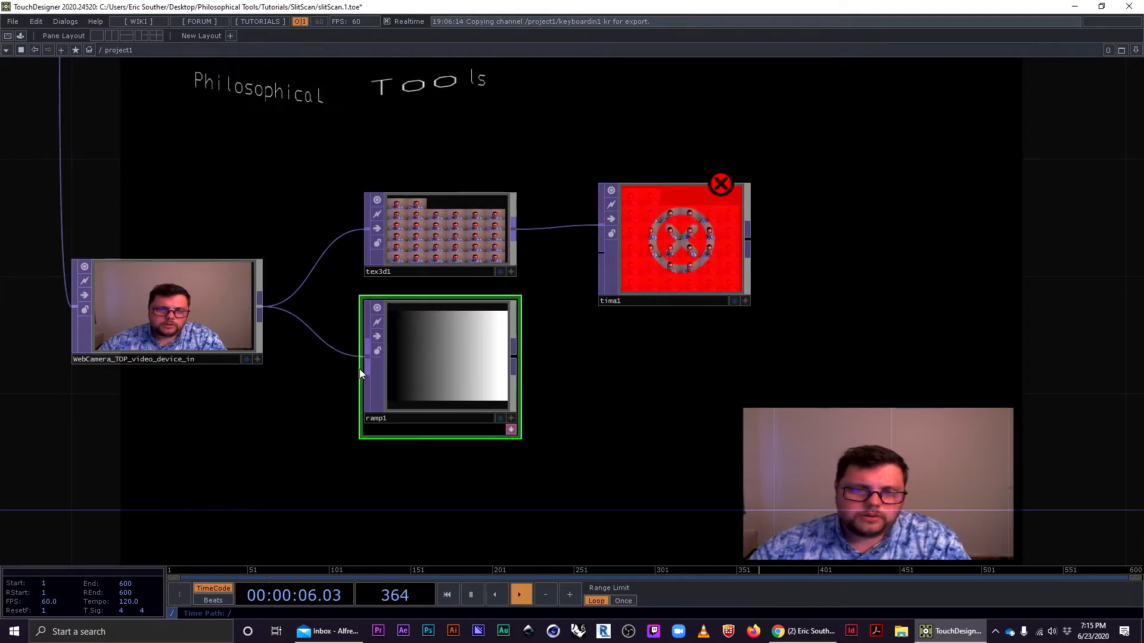
drag(519, 298, 519, 320)
Connect the Ramp output to the Time Machine's second input and inspect the ramp's gradient.
drag(553, 372, 507, 380)
scroll(553, 362, up, 2)
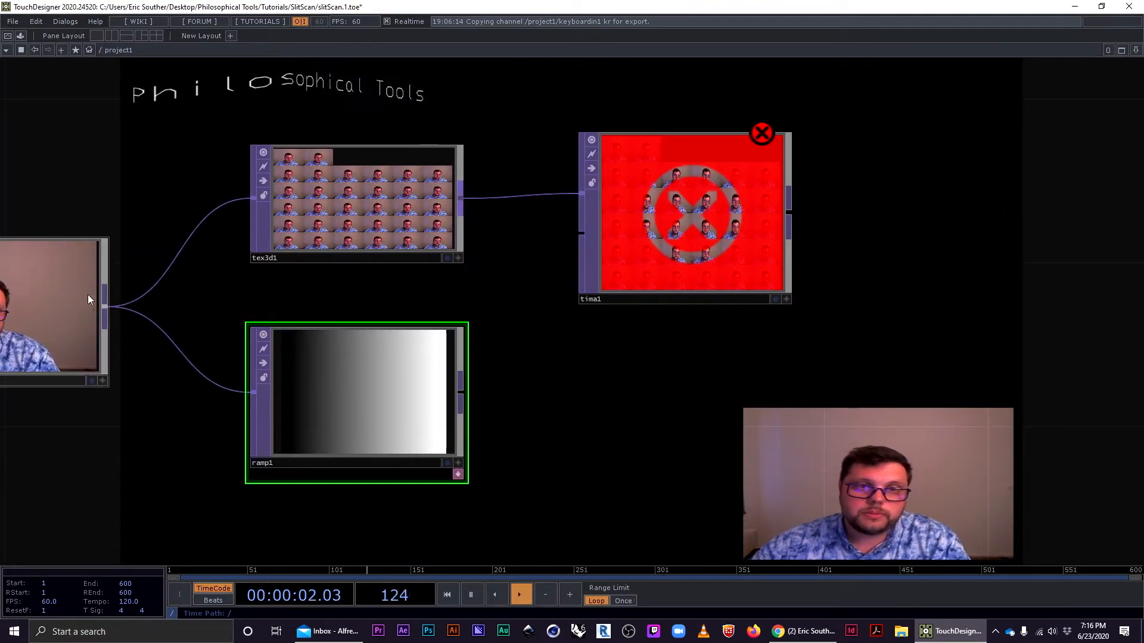
drag(460, 395, 570, 241)
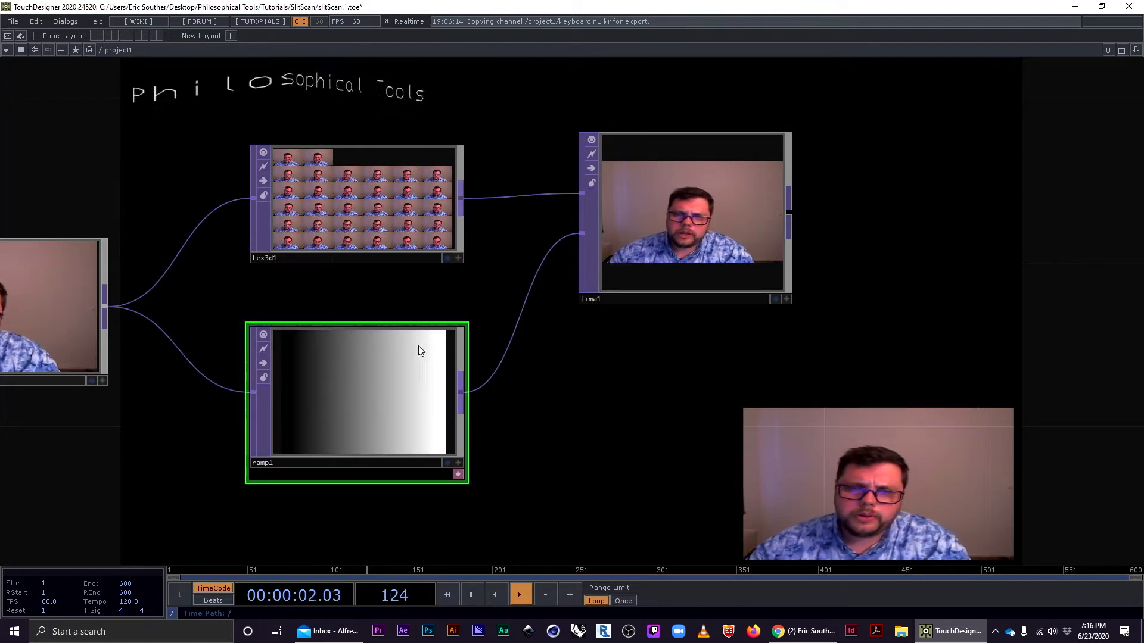
scroll(442, 332, up, 3)
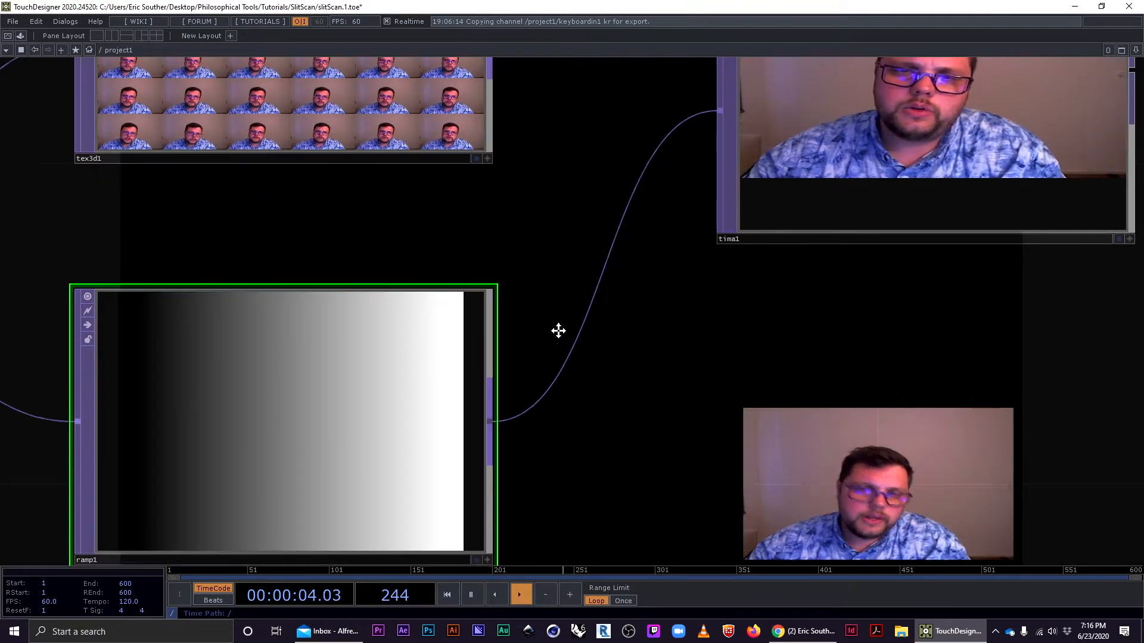
drag(554, 340, 574, 268)
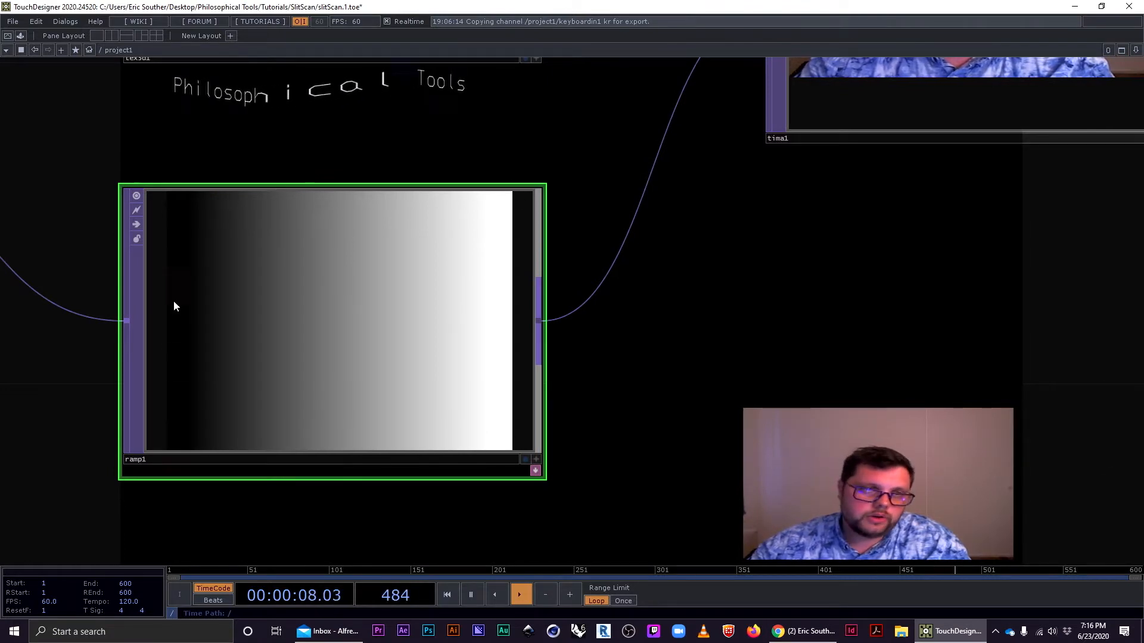
scroll(205, 338, down, 2)
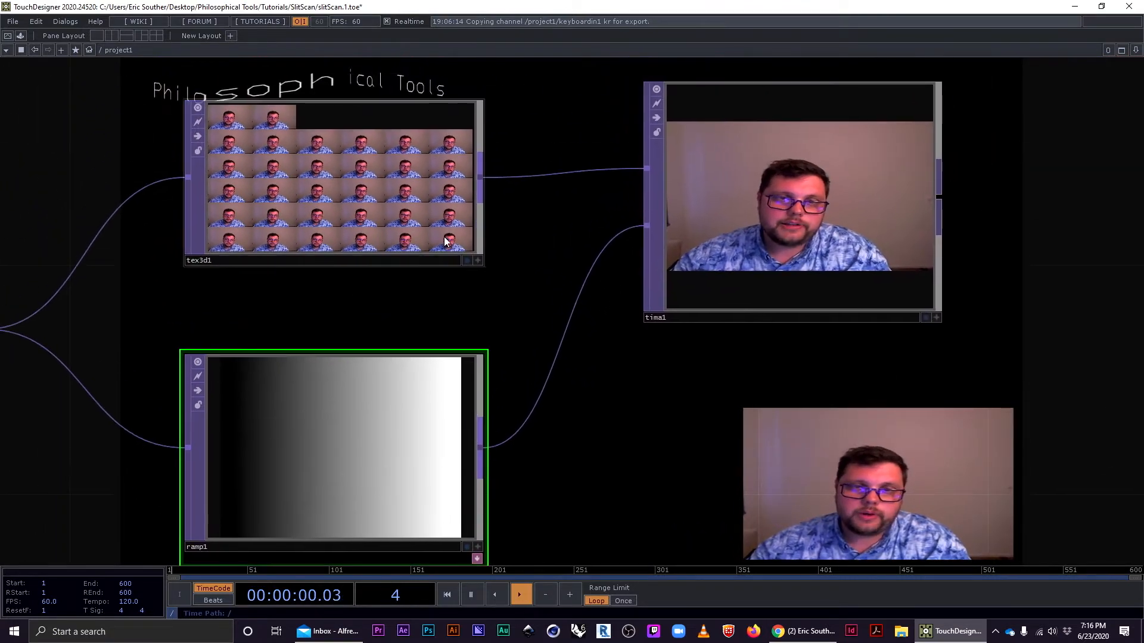
Set the Texture 3D node's cache size to 128 frames.
click(332, 209)
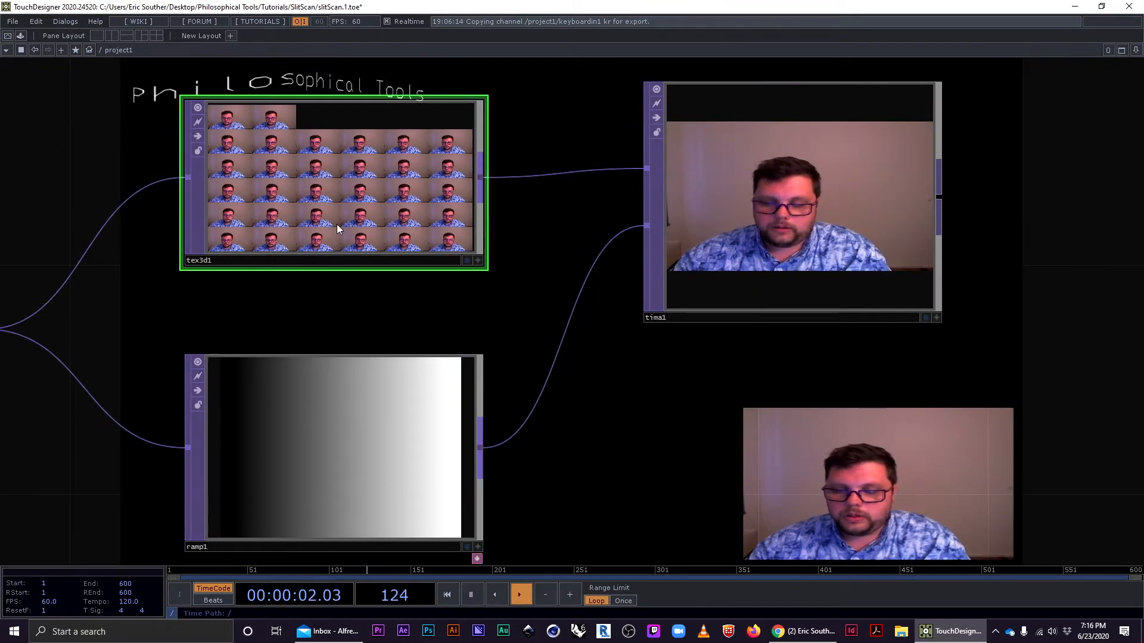
key(p)
scroll(299, 209, down, 2)
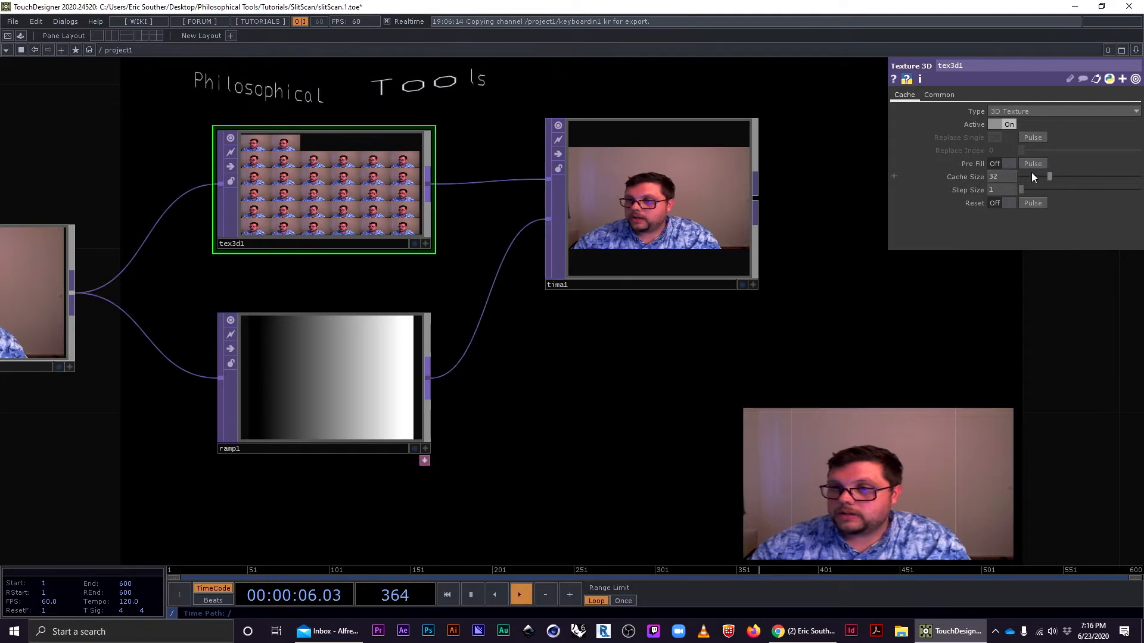
drag(1050, 176, 1057, 177)
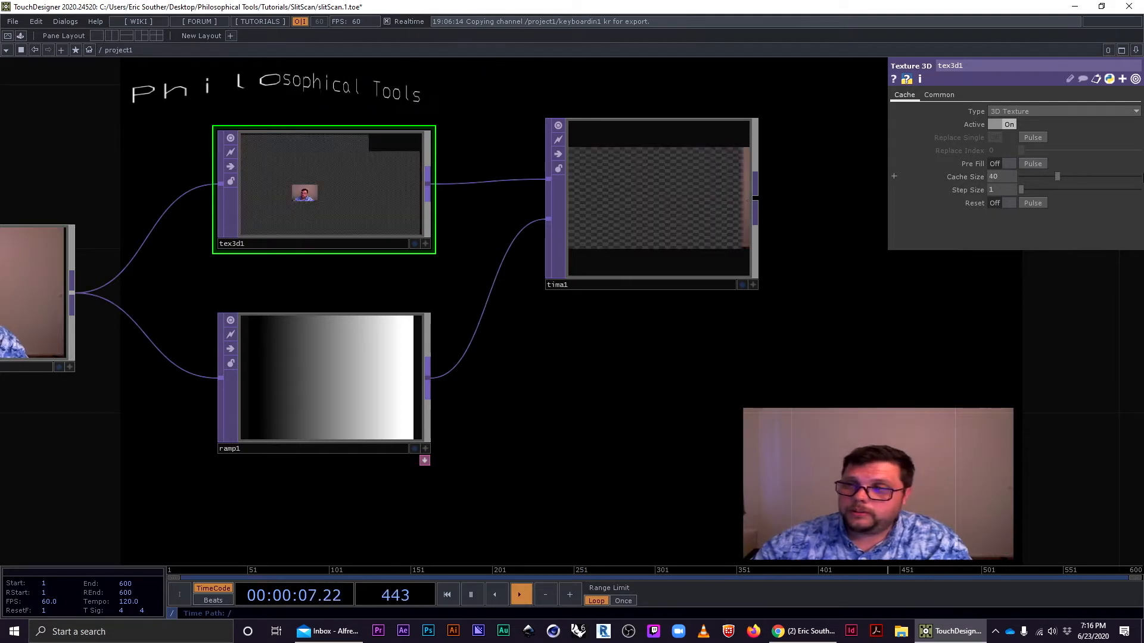
drag(1137, 182, 1137, 177)
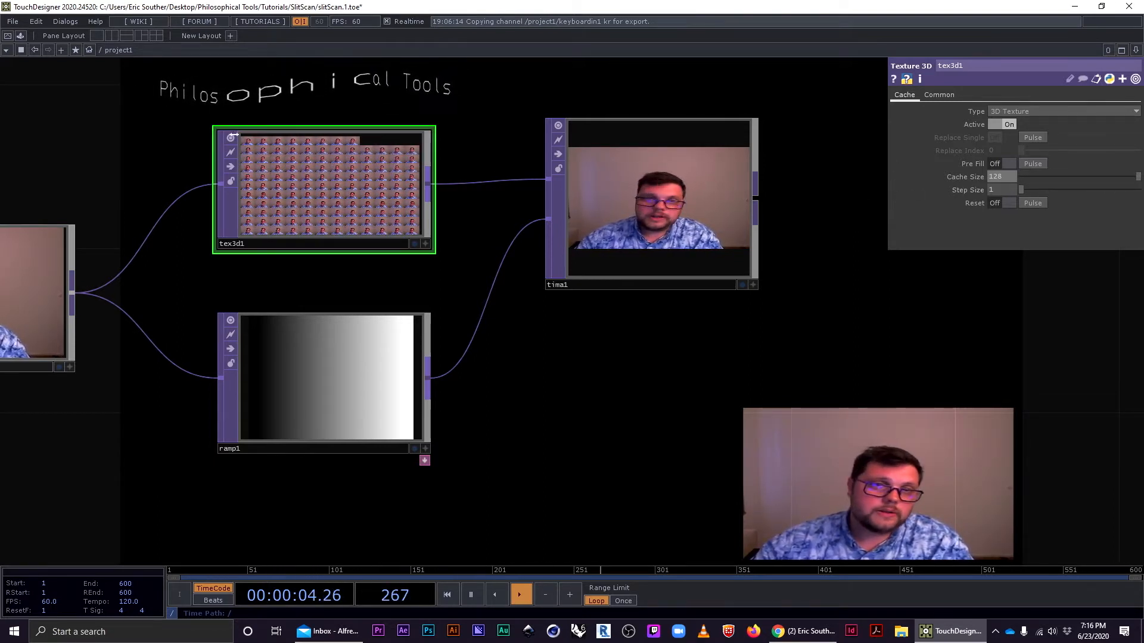
Turn off the Texture 3D node's viewer after inspecting its cached frames, and check the Time Machine output up close.
scroll(227, 144, up, 5)
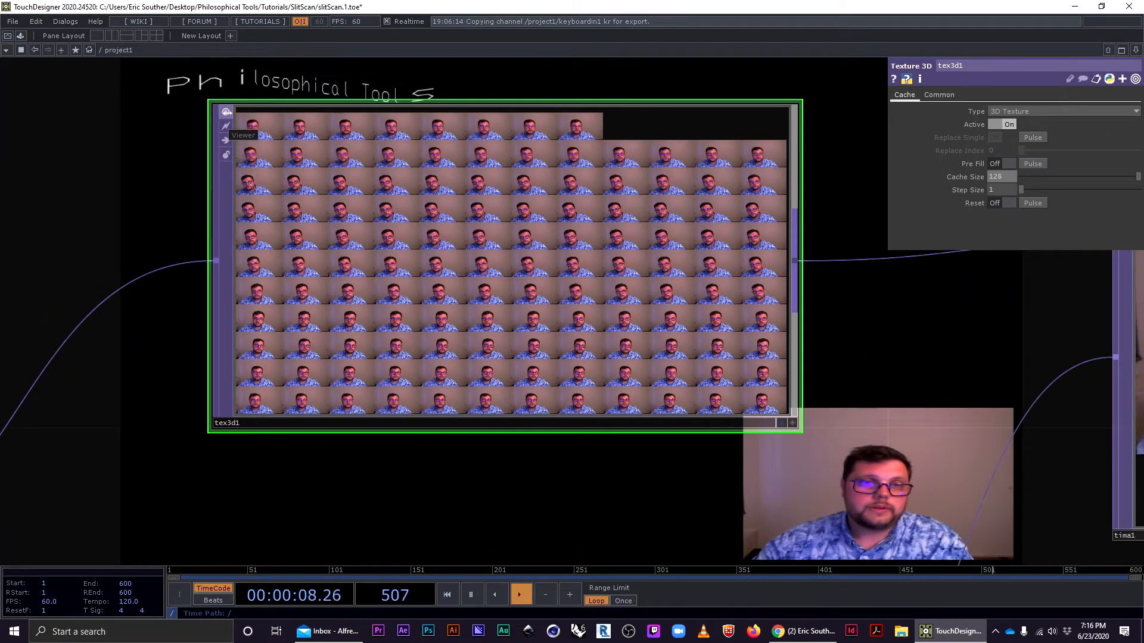
scroll(290, 176, down, 3)
scroll(290, 175, down, 3)
scroll(258, 156, up, 5)
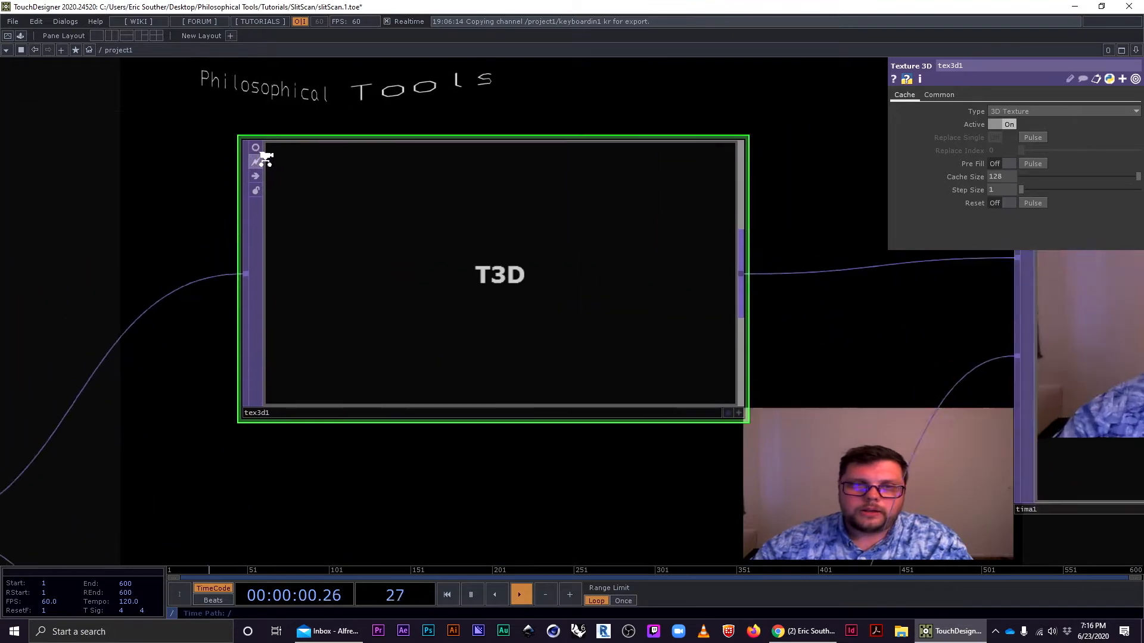
click(251, 144)
click(251, 143)
scroll(249, 158, down, 4)
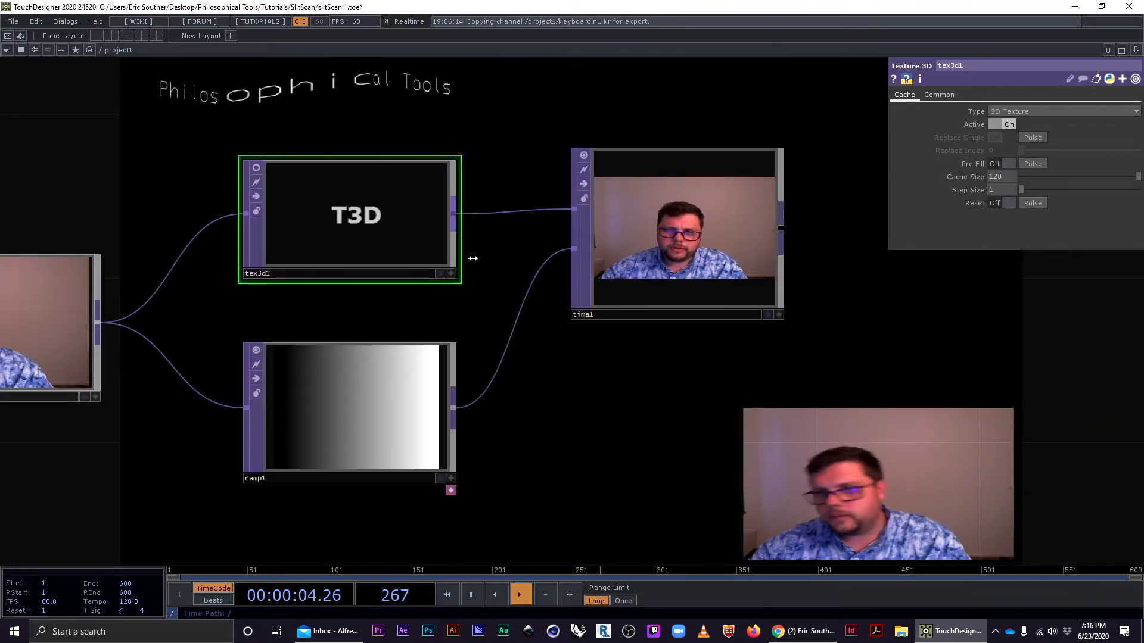
scroll(694, 224, up, 6)
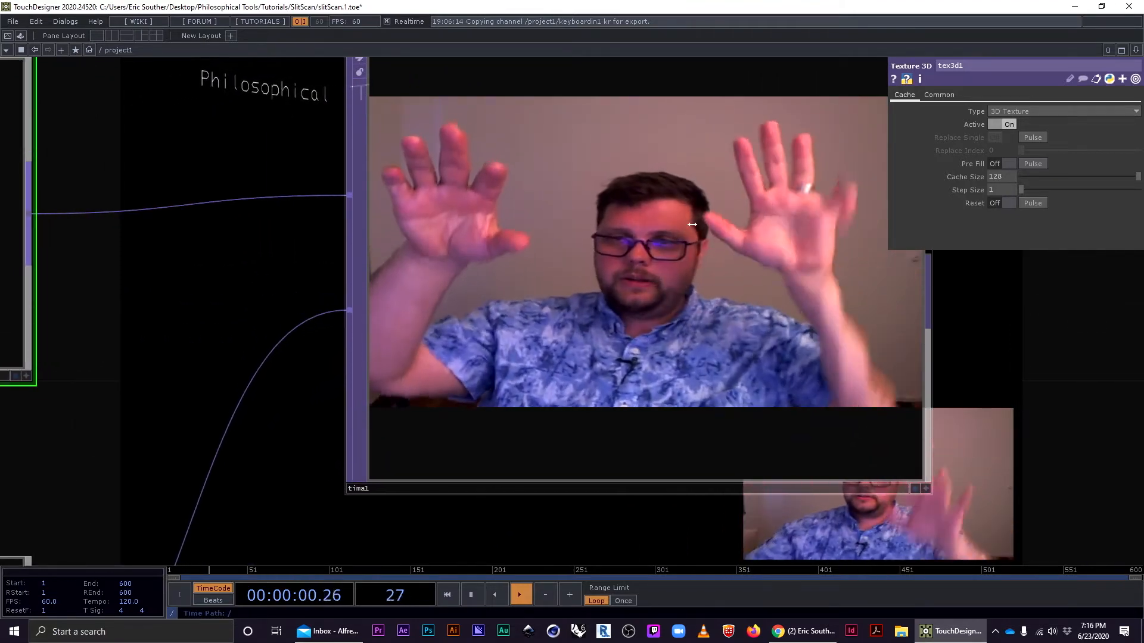
scroll(455, 281, down, 6)
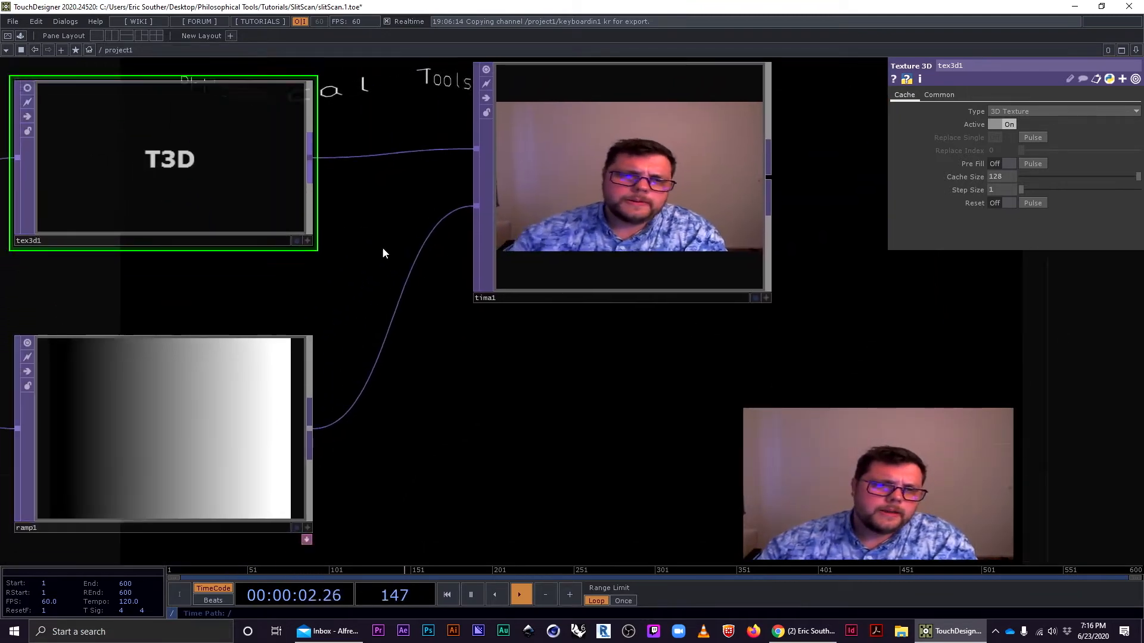
Set the Ramp TOP's type to Vertical.
key(h)
click(405, 359)
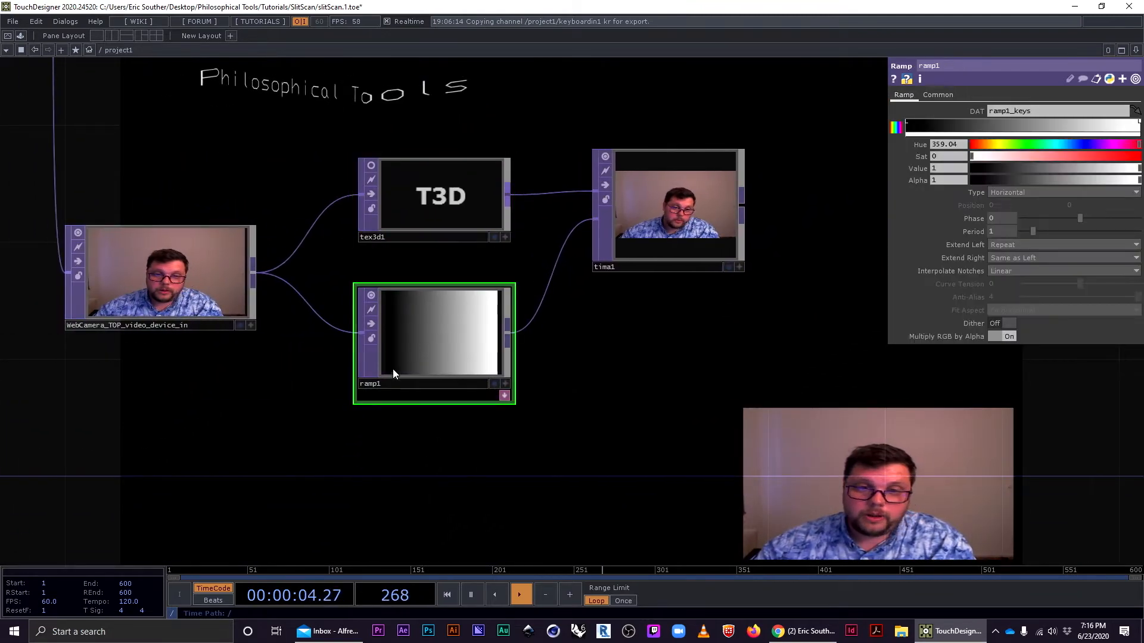
scroll(419, 343, up, 3)
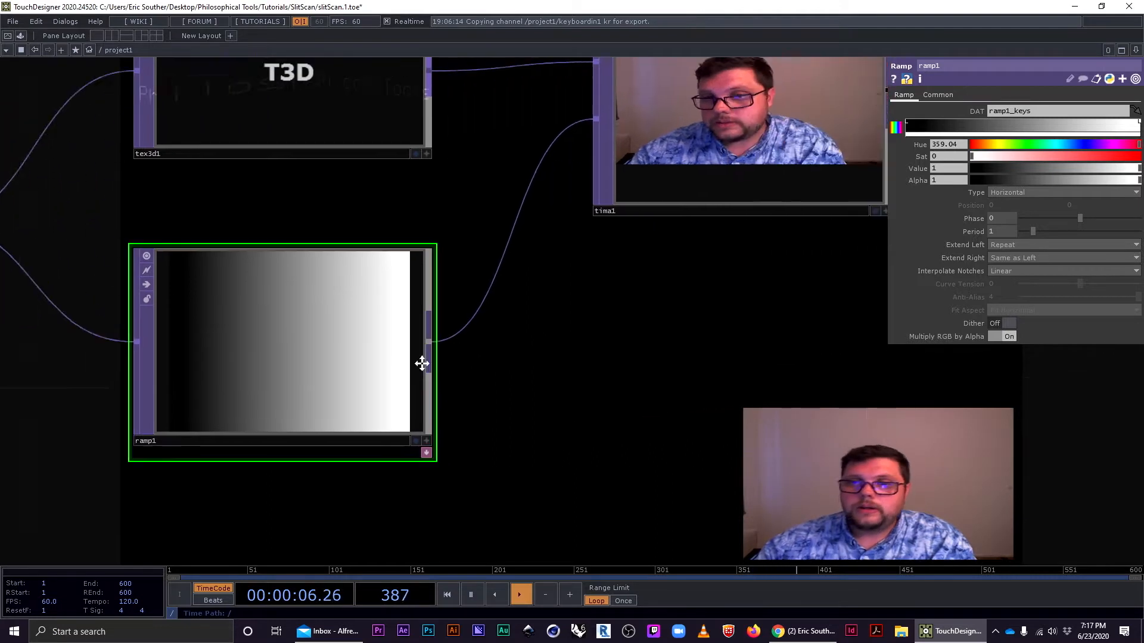
drag(435, 362, 385, 375)
click(1006, 192)
click(1023, 204)
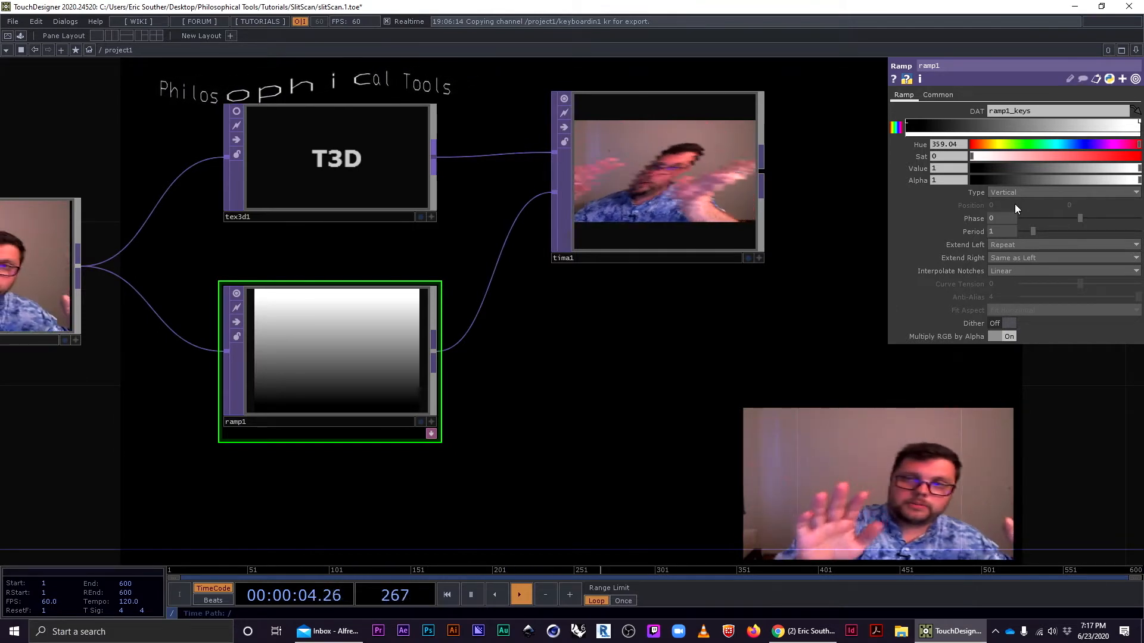
Try the Circular and Radial types on the Ramp TOP, and return it to Vertical.
click(1009, 195)
click(1007, 232)
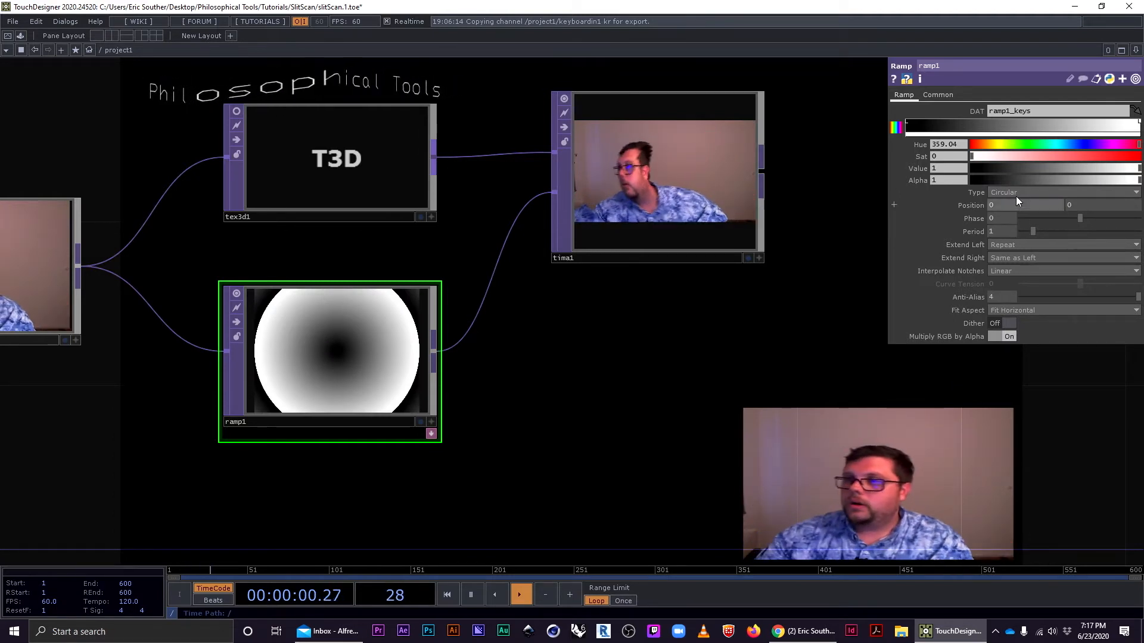
click(1008, 224)
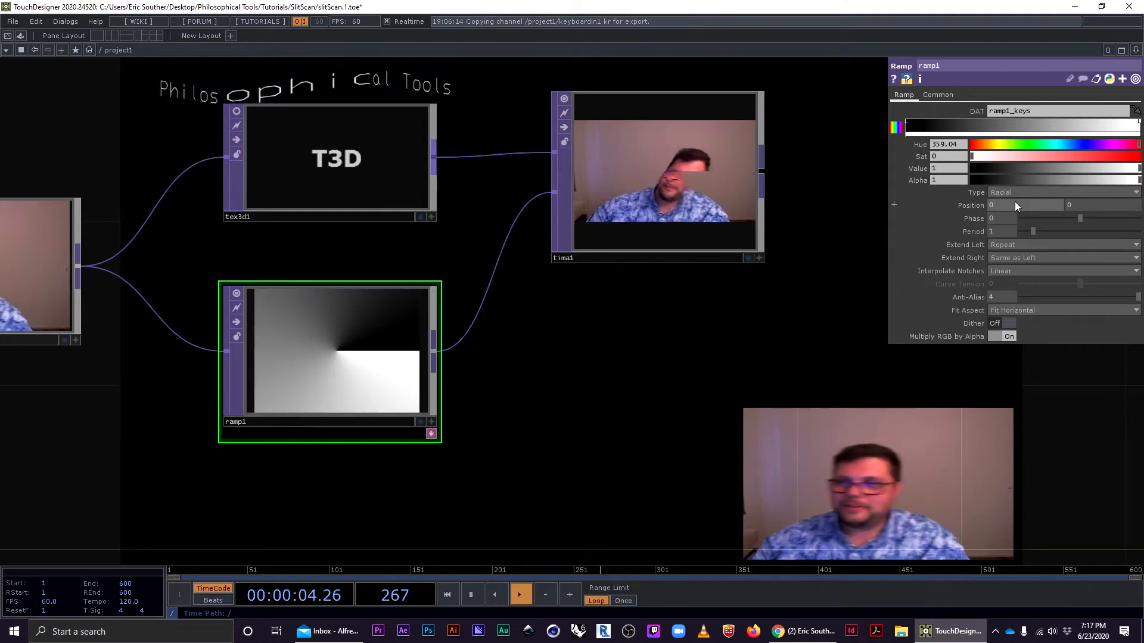
click(1014, 195)
click(1011, 203)
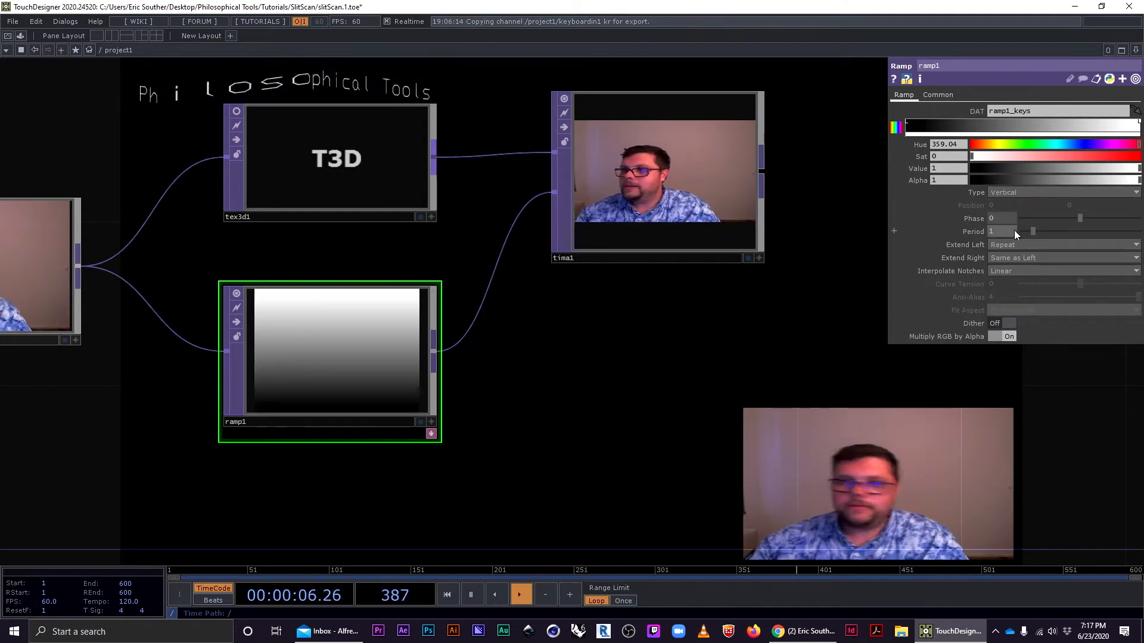
Set the ramp's phase to -0.58 and period to 0.15, and inspect the repeated gradient and the Time Machine output.
drag(1021, 216, 1060, 217)
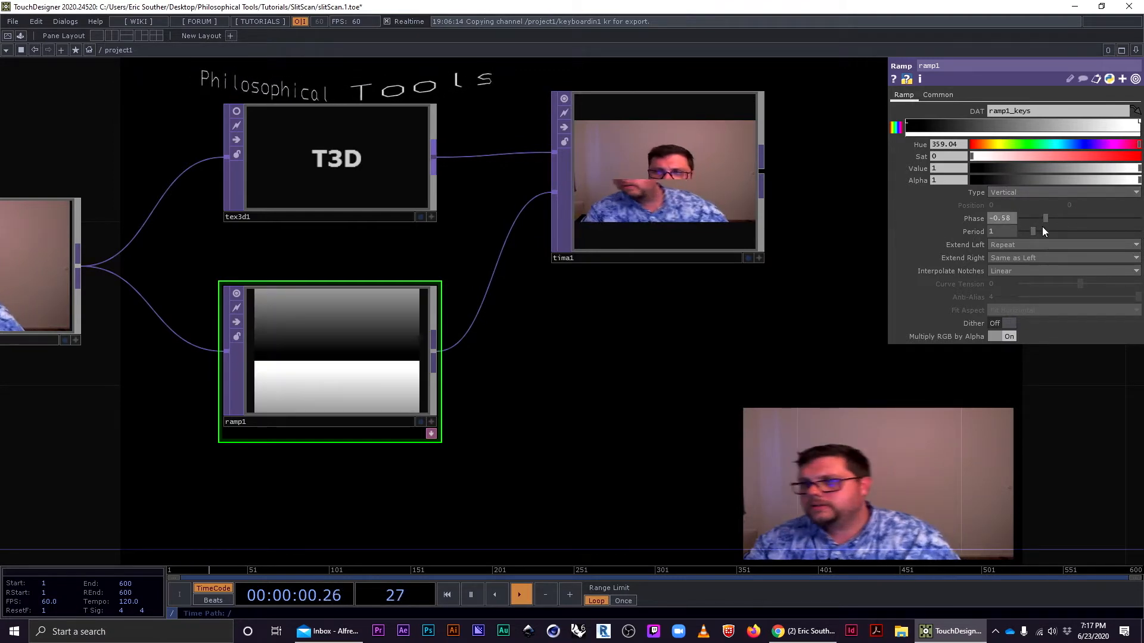
mouse_move(1033, 232)
mouse_down()
mouse_move(1072, 233)
mouse_move(1021, 232)
mouse_up()
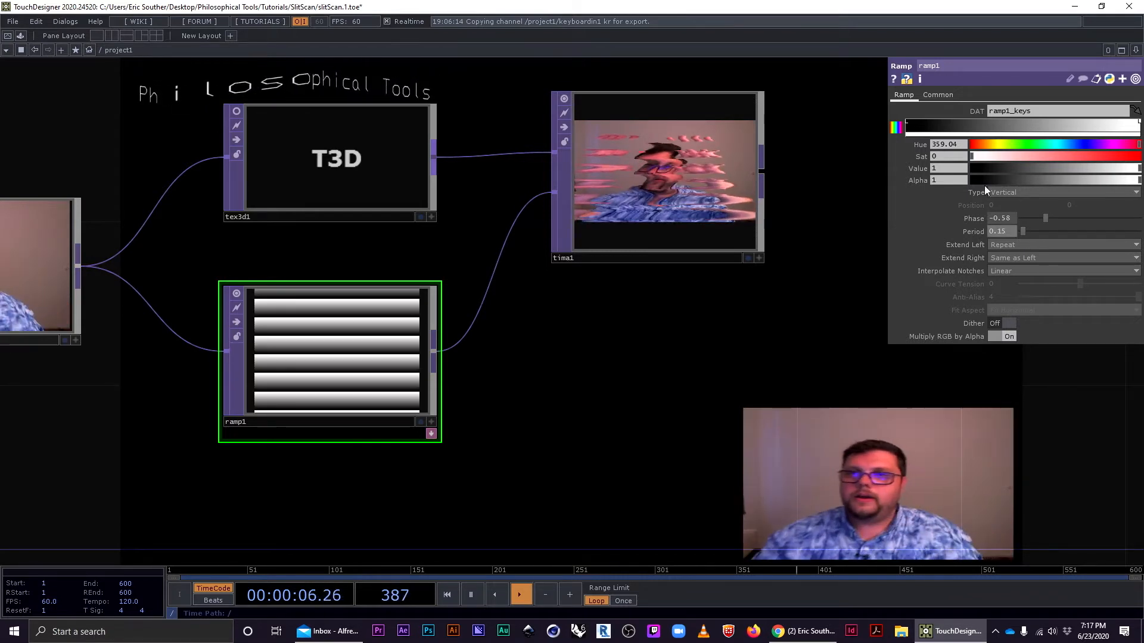
scroll(706, 176, up, 3)
scroll(192, 437, up, 3)
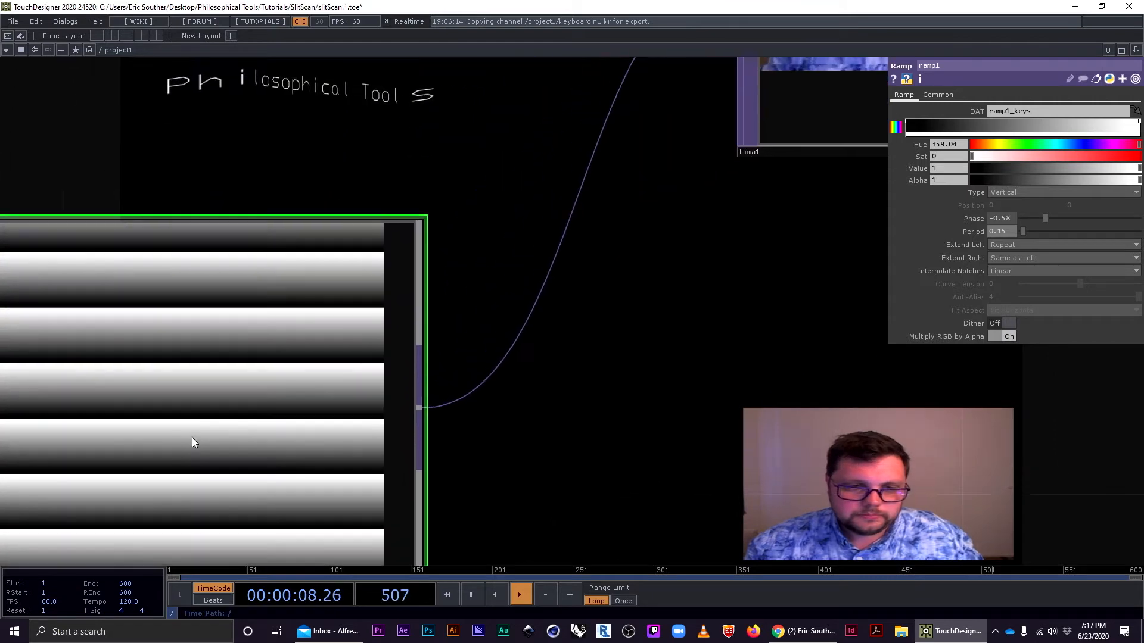
scroll(191, 439, down, 3)
drag(548, 342, 427, 392)
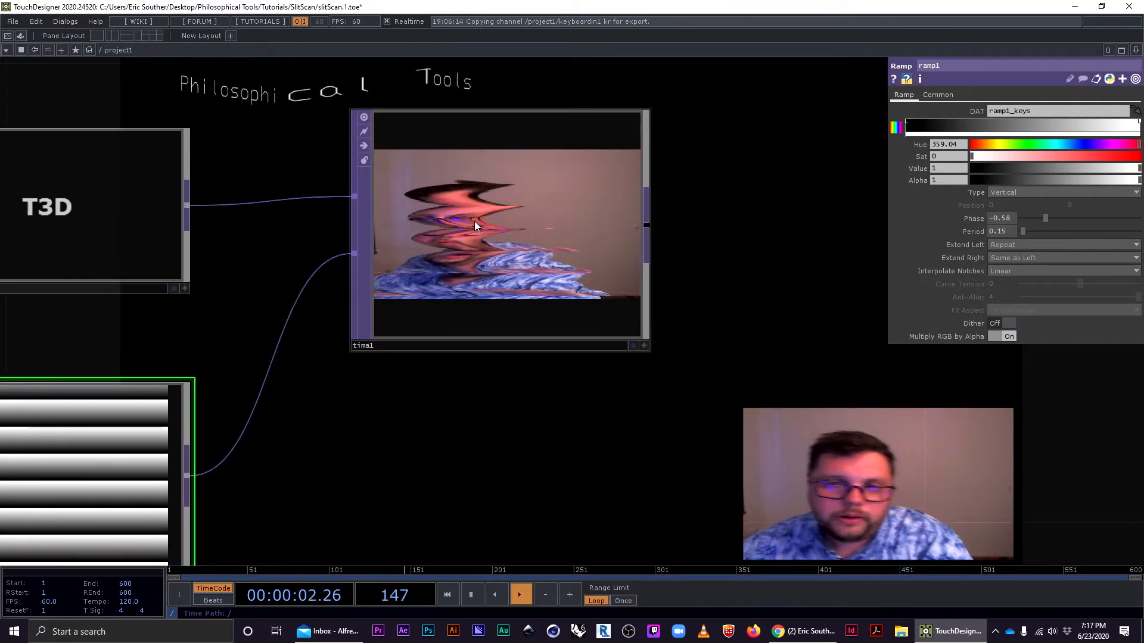
scroll(475, 224, up, 2)
scroll(475, 239, down, 3)
drag(227, 317, 678, 239)
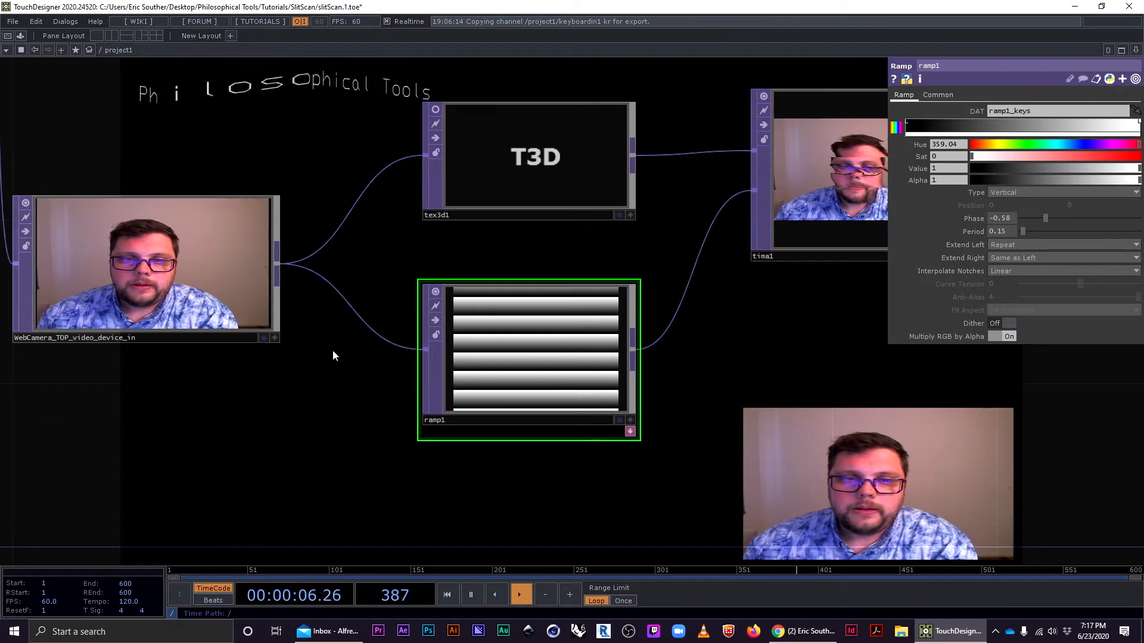
Connect the webcam output directly to the Time Machine's second input in place of the Ramp, and inspect the effect.
scroll(535, 381, down, 2)
drag(582, 382, 518, 378)
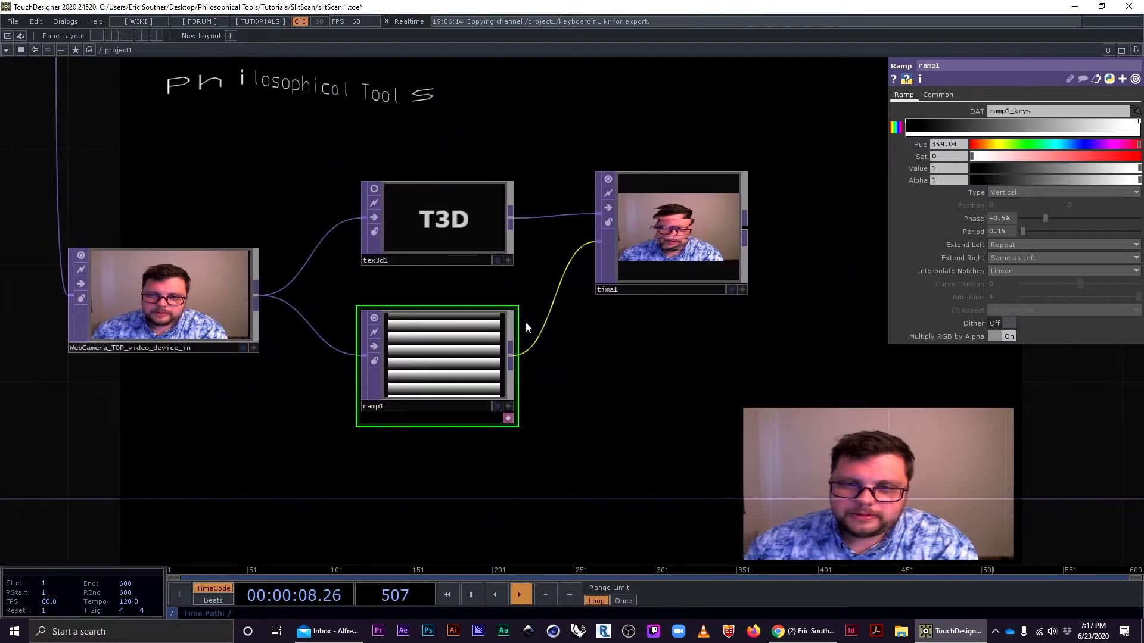
drag(255, 295, 598, 243)
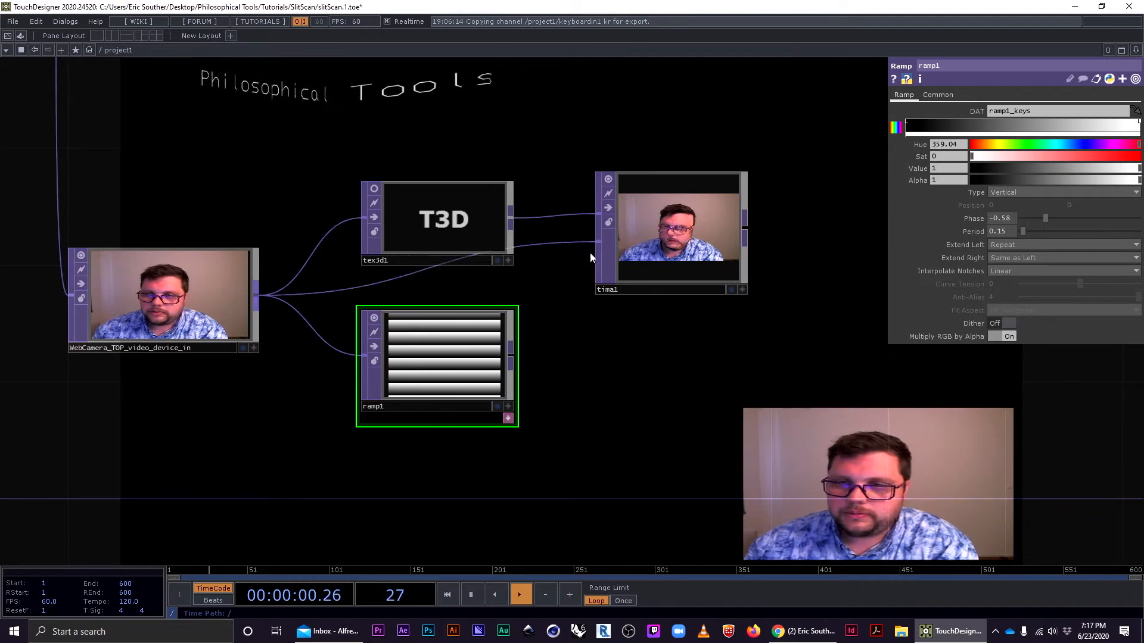
drag(634, 311, 607, 327)
scroll(644, 245, up, 5)
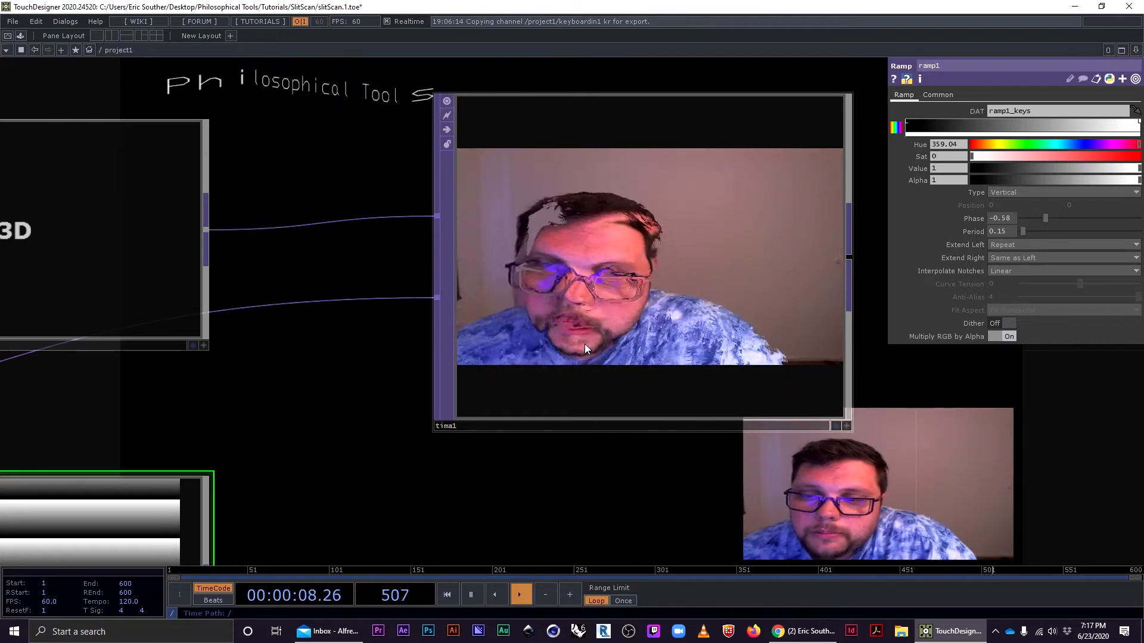
scroll(586, 337, down, 5)
Disconnect the webcam from the Time Machine's second input and add a Movie File In TOP above the webcam node.
right_click(303, 365)
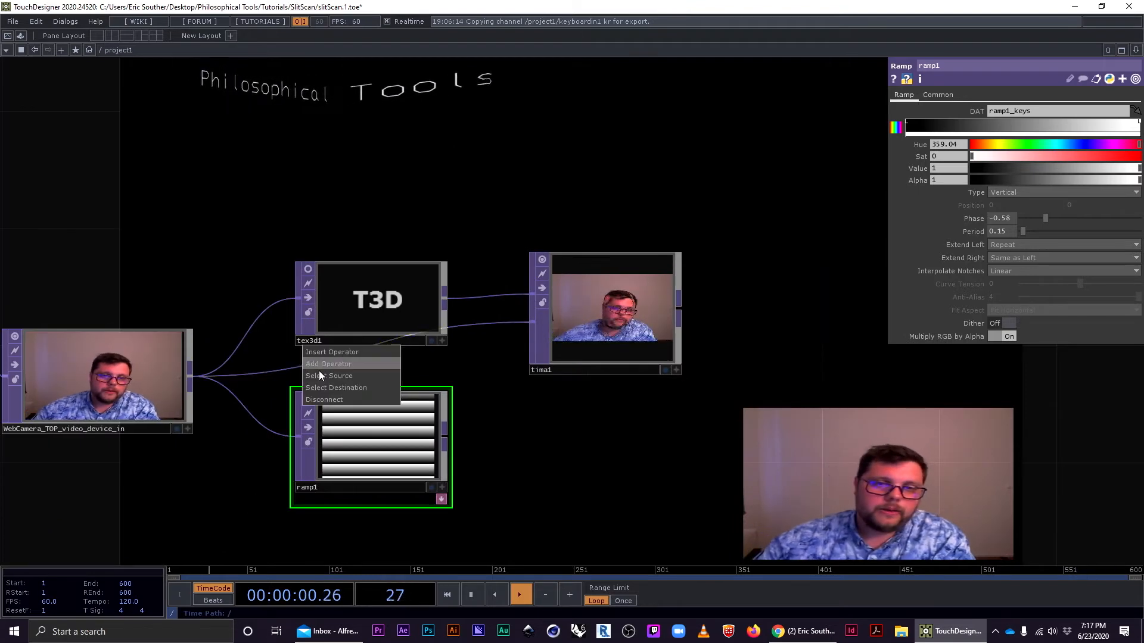
click(338, 398)
key(Tab)
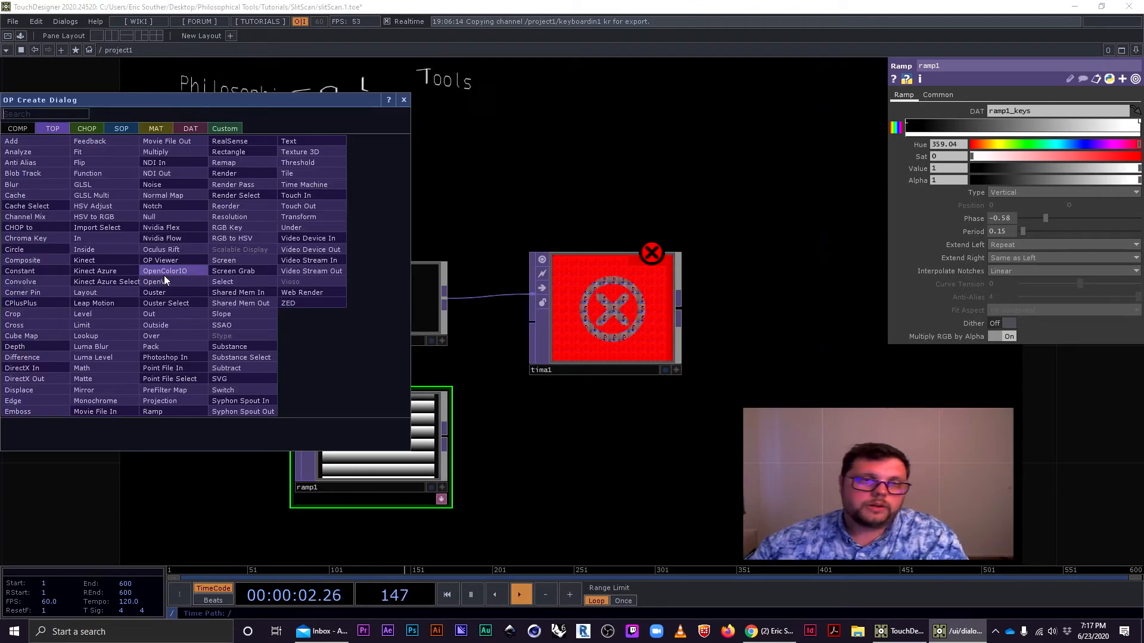
text(mov)
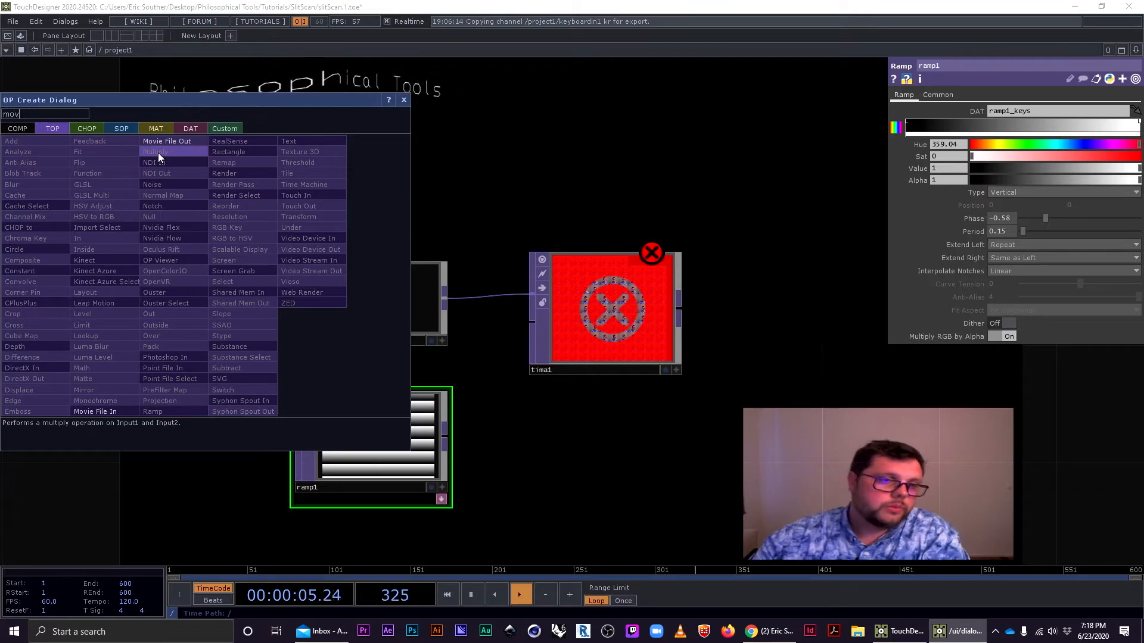
click(98, 411)
click(102, 252)
drag(336, 174, 600, 165)
drag(387, 232, 357, 232)
drag(418, 189, 319, 196)
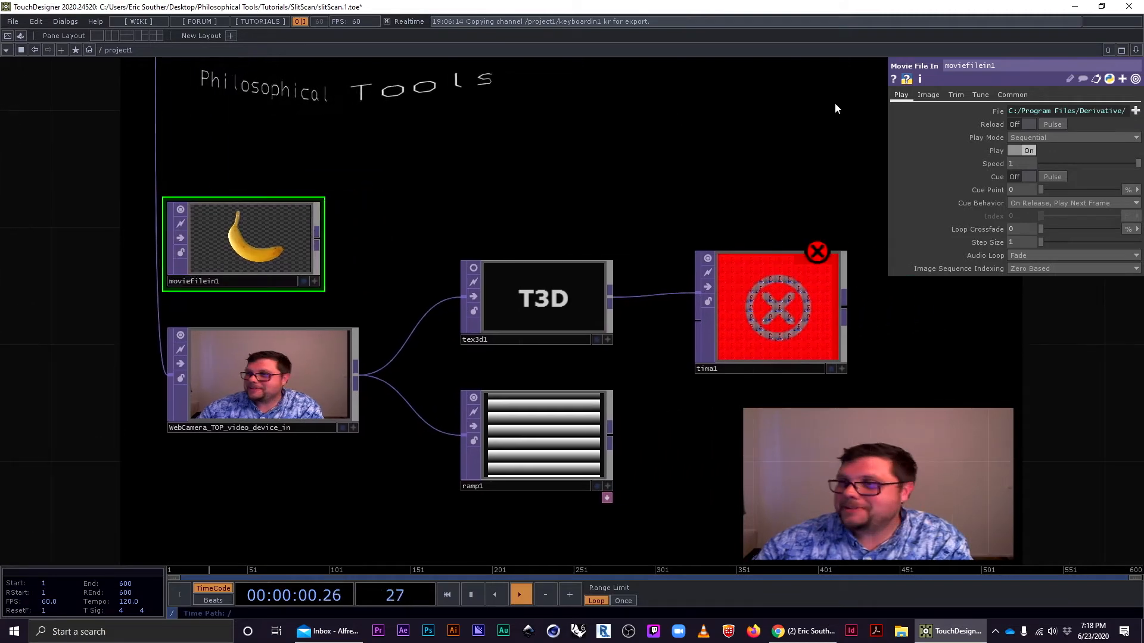
Load seq14k.mp4 from the Exponential Growth/NYC TIMES folder on drive J: into the Movie File In TOP.
click(1135, 111)
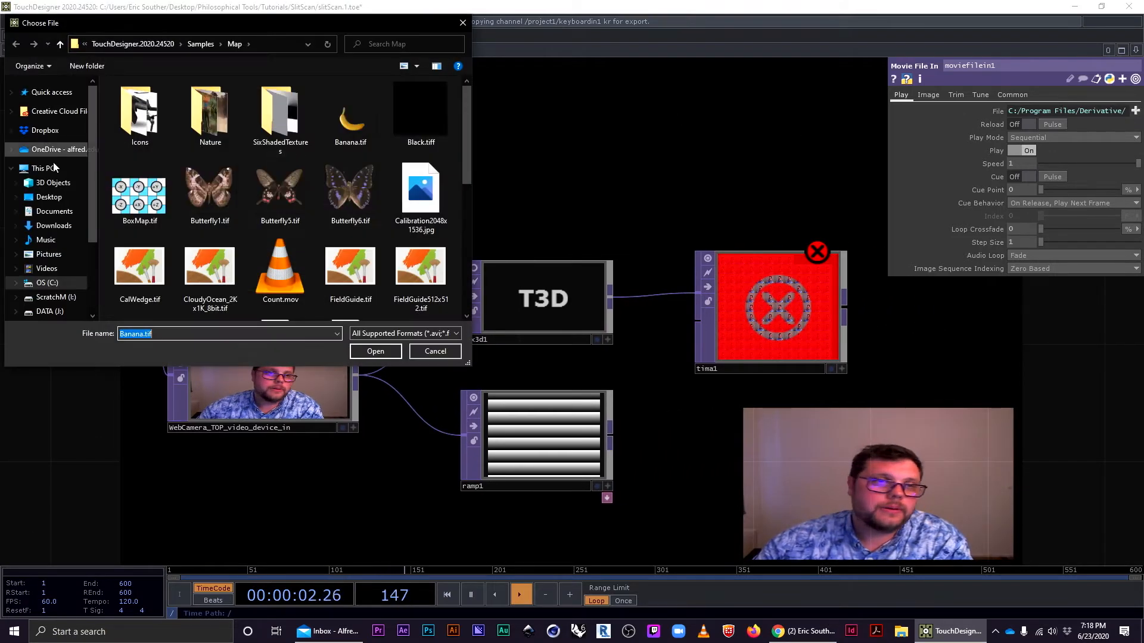
click(57, 283)
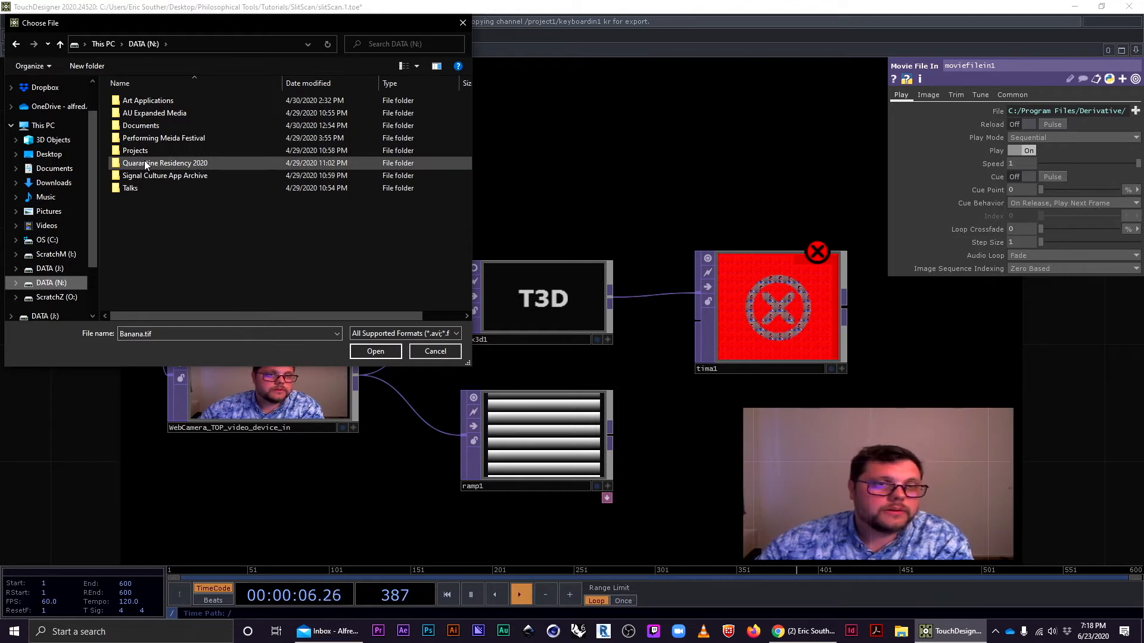
click(157, 124)
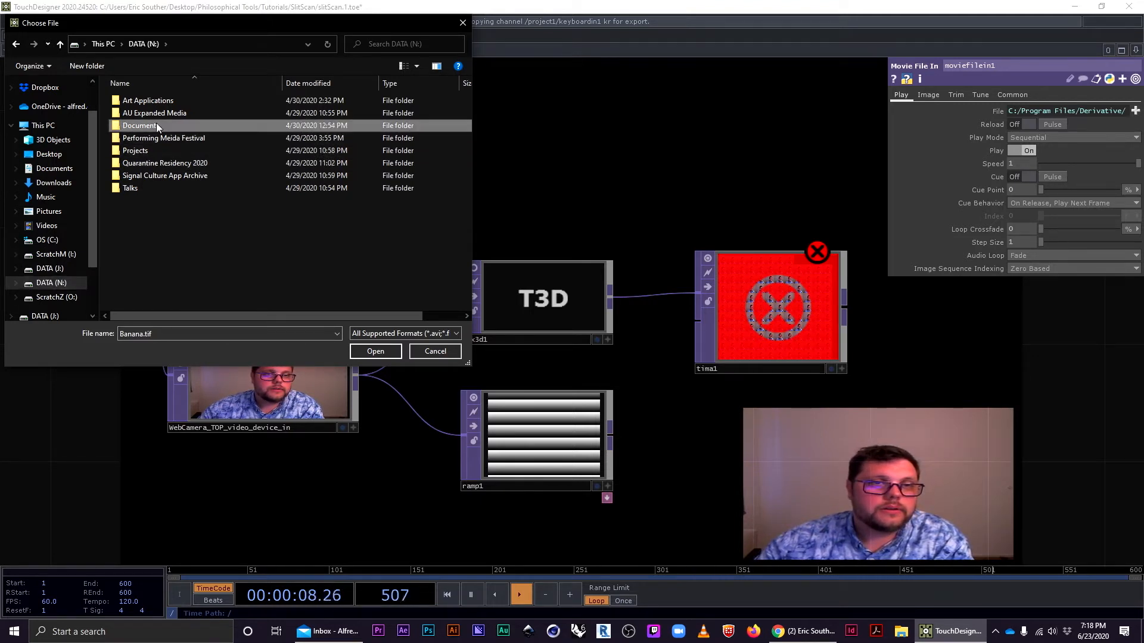
click(55, 297)
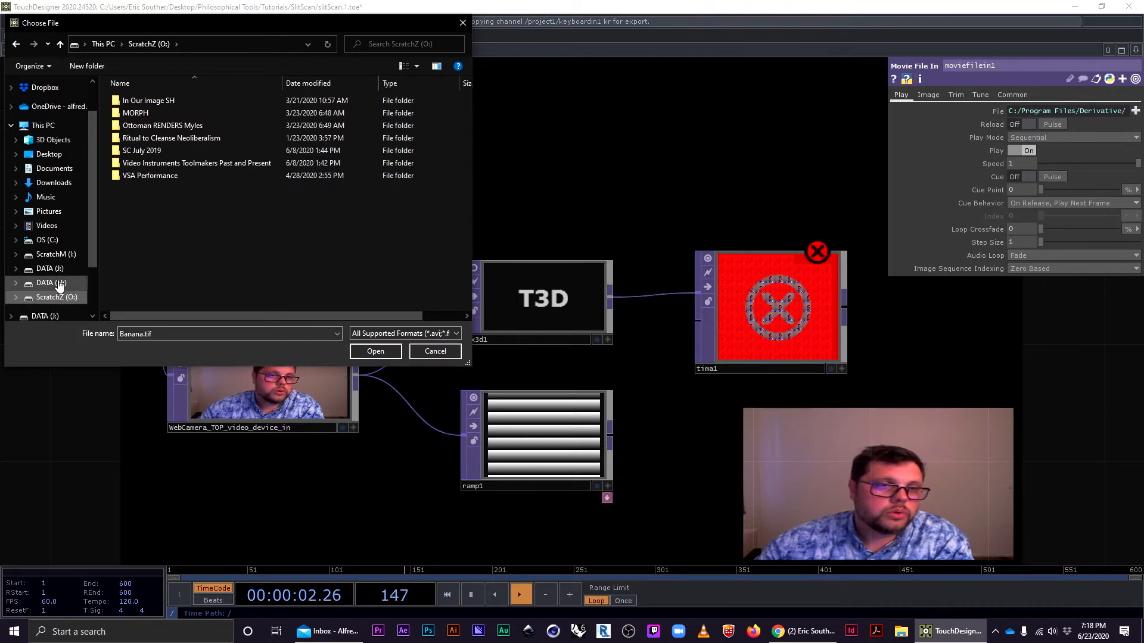
click(57, 283)
click(57, 268)
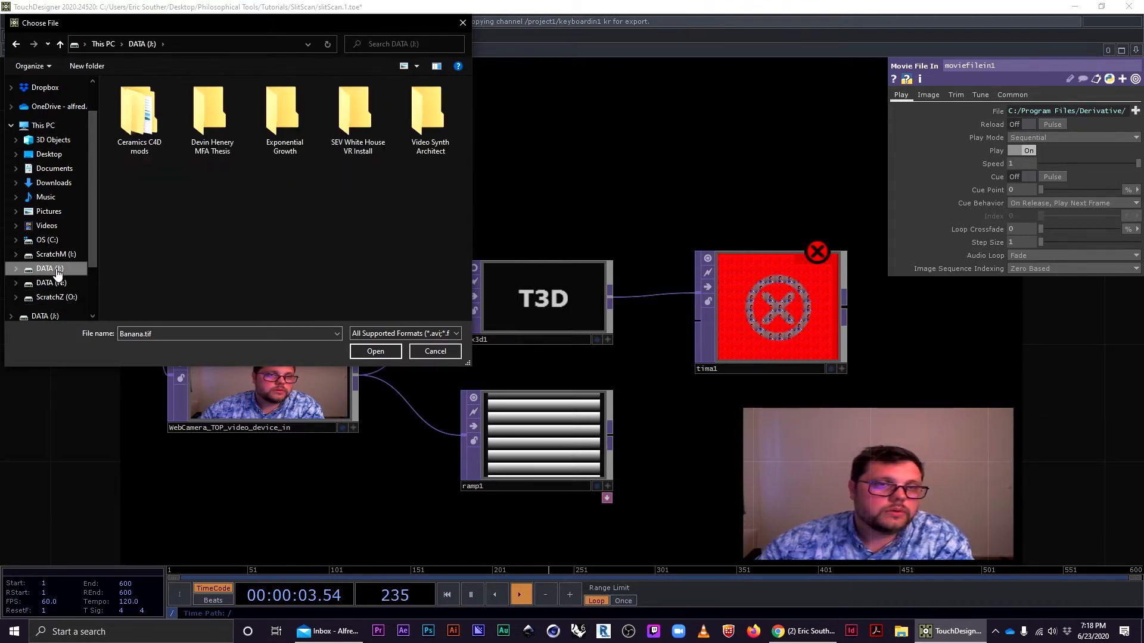
double_click(274, 114)
double_click(147, 152)
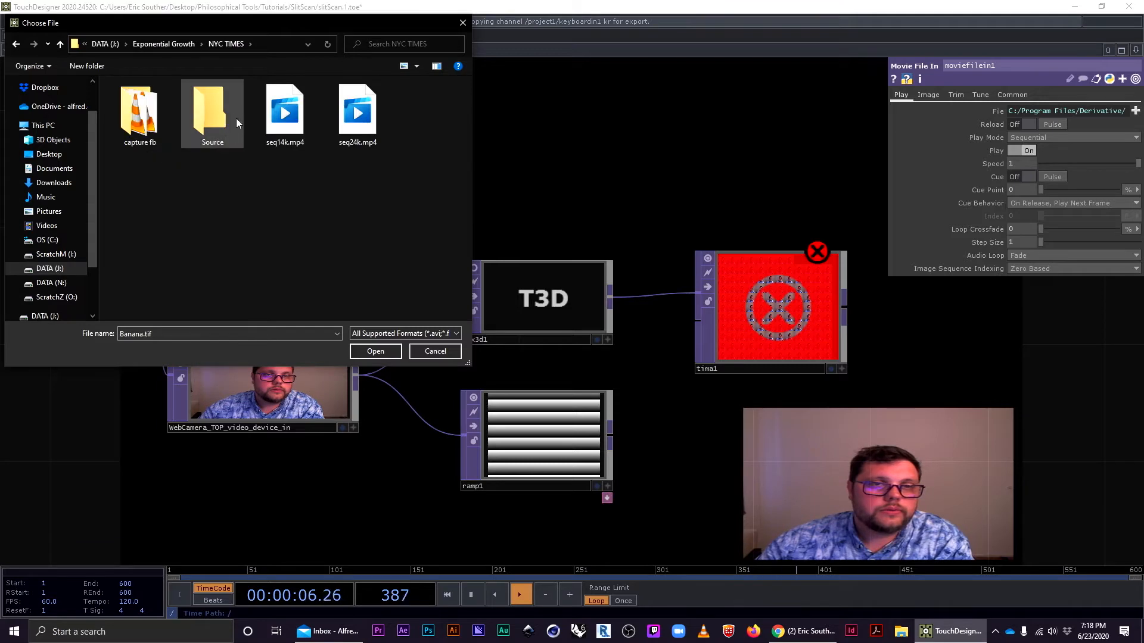
click(286, 116)
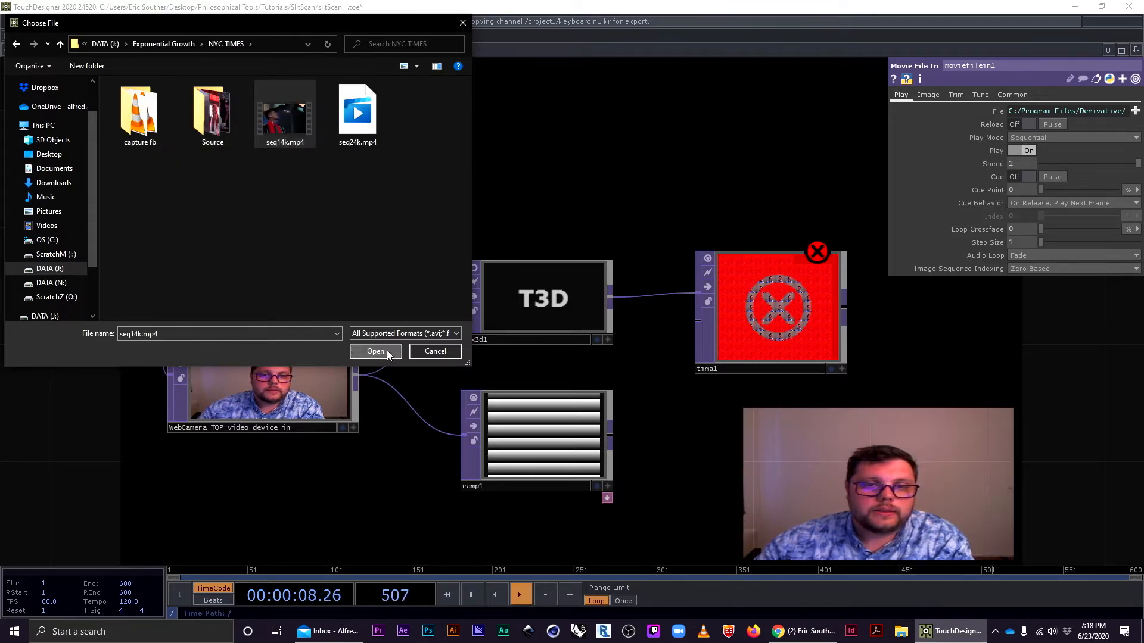
click(375, 351)
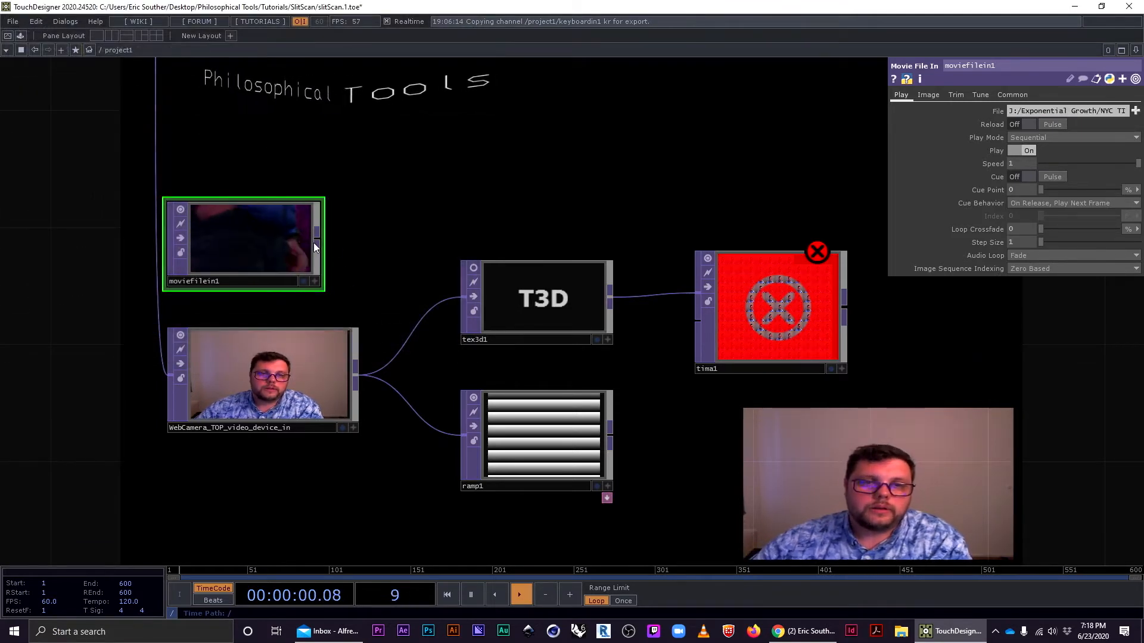
Connect the Movie File In TOP to the Time Machine's second input and inspect the displaced webcam image.
scroll(383, 251, up, 3)
scroll(383, 262, down, 3)
mouse_move(270, 222)
mouse_down()
mouse_move(385, 222)
mouse_move(504, 166)
mouse_move(273, 223)
mouse_up()
drag(383, 233, 316, 237)
scroll(175, 244, up, 2)
drag(338, 299, 304, 234)
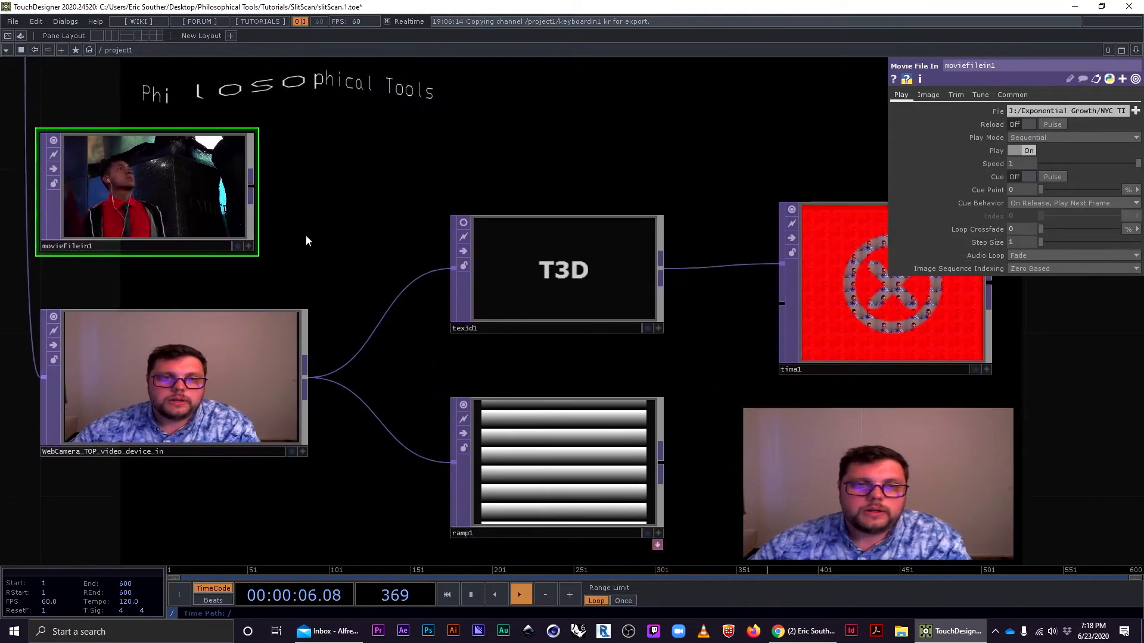
click(250, 180)
click(780, 296)
scroll(667, 298, up, 5)
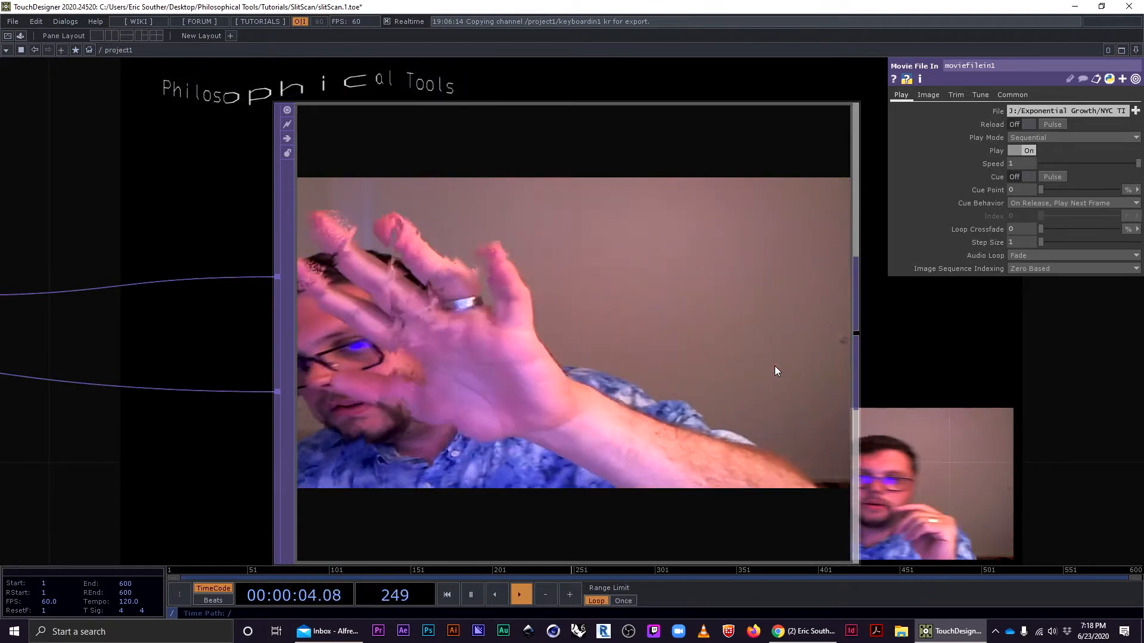
scroll(553, 464, down, 3)
scroll(557, 455, down, 5)
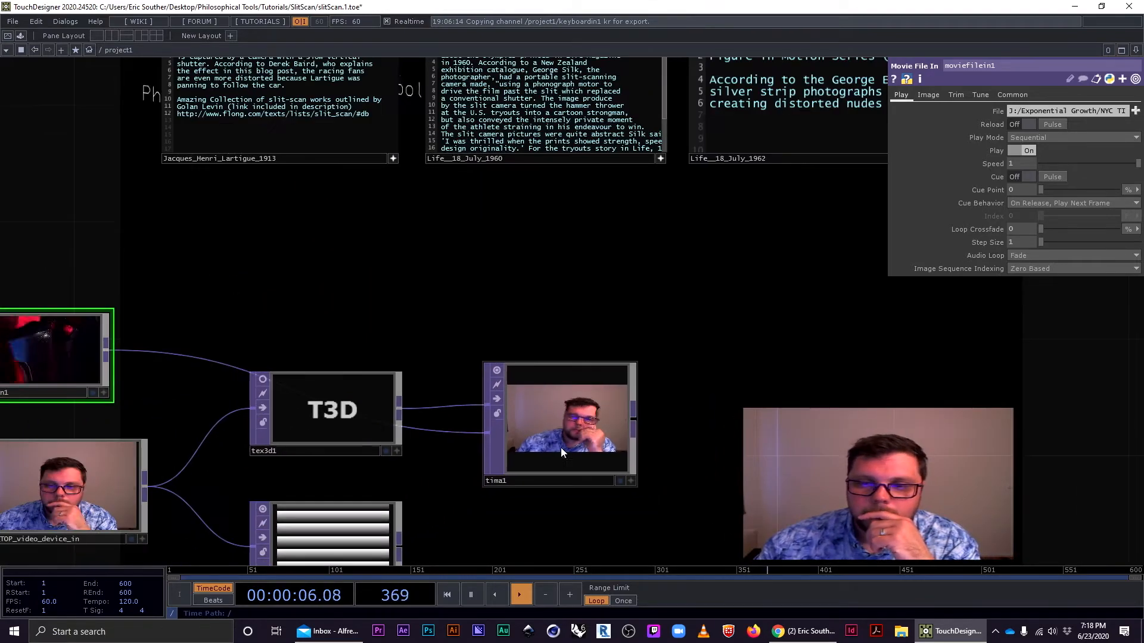
Disconnect the movie from the Time Machine's second input and connect the Ramp TOP there instead.
drag(435, 484, 546, 317)
drag(517, 354, 561, 327)
drag(455, 174, 491, 126)
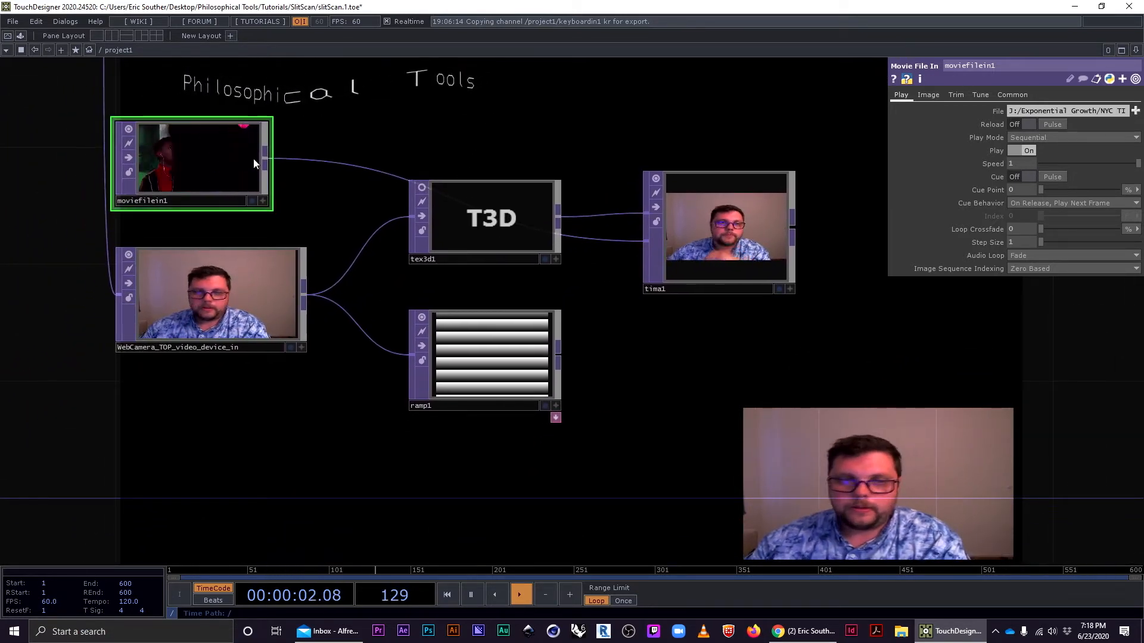
right_click(308, 159)
click(331, 192)
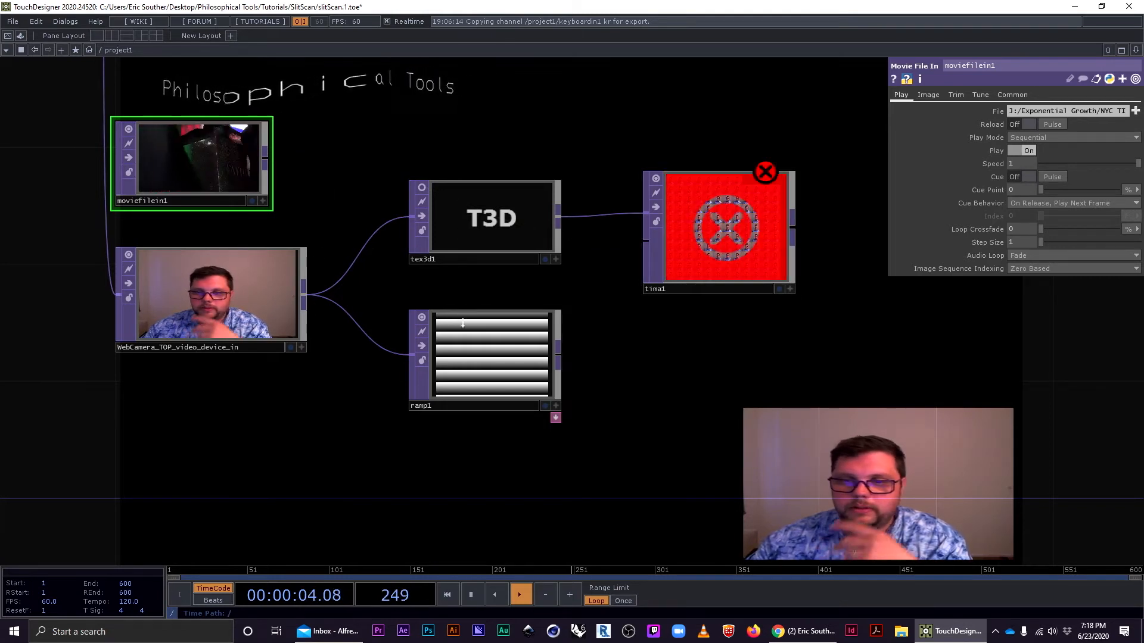
drag(559, 356, 645, 241)
drag(643, 363, 486, 331)
Set the ramp's period to 1 and phase to -1, and inspect the Time Machine output.
click(383, 302)
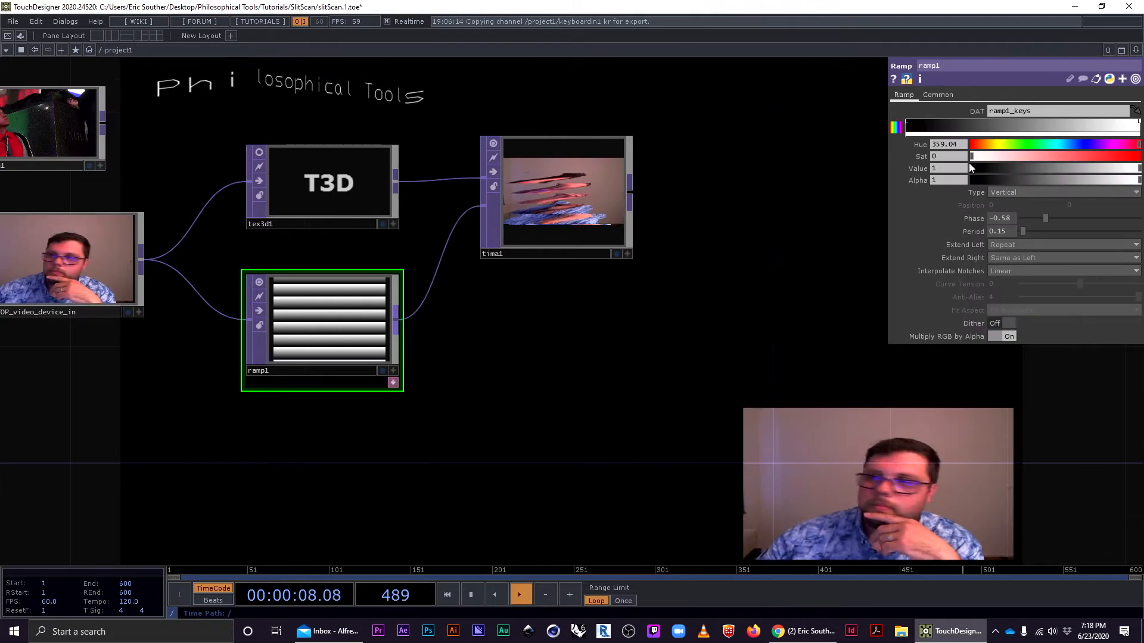
mouse_move(1022, 231)
mouse_down()
mouse_move(1056, 231)
mouse_move(954, 235)
mouse_move(1043, 232)
mouse_up()
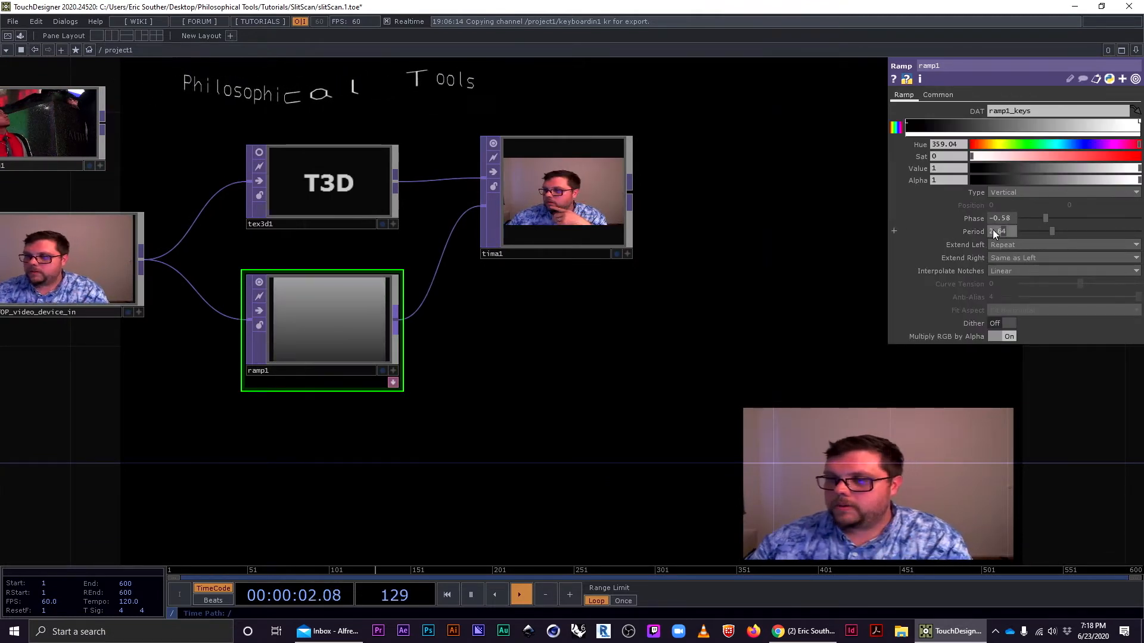
key(Return)
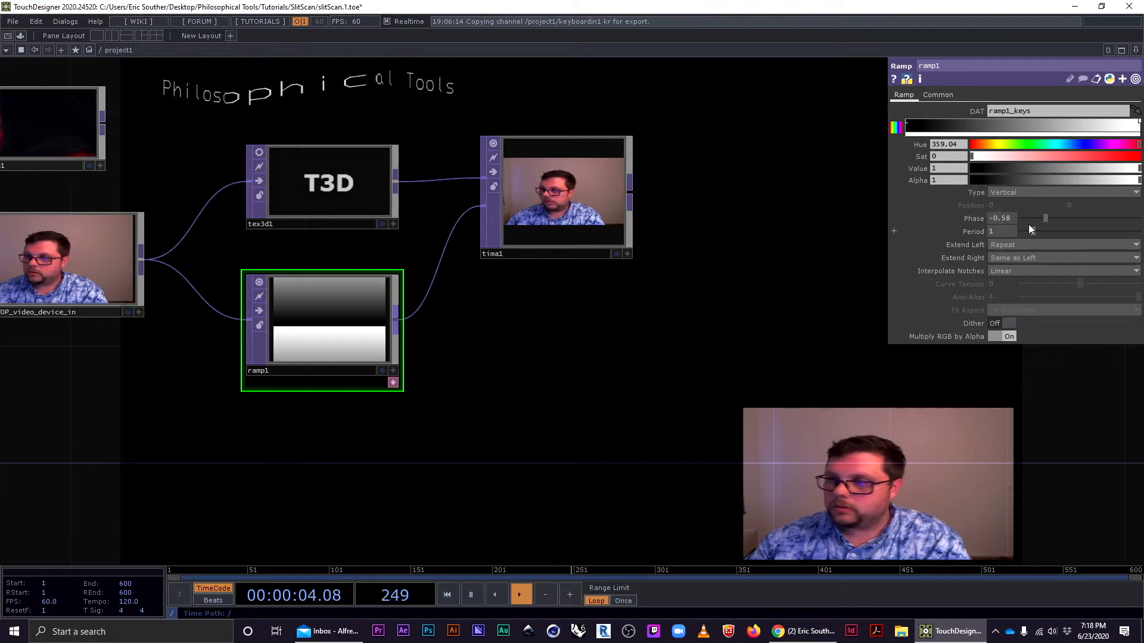
drag(1029, 218, 1013, 218)
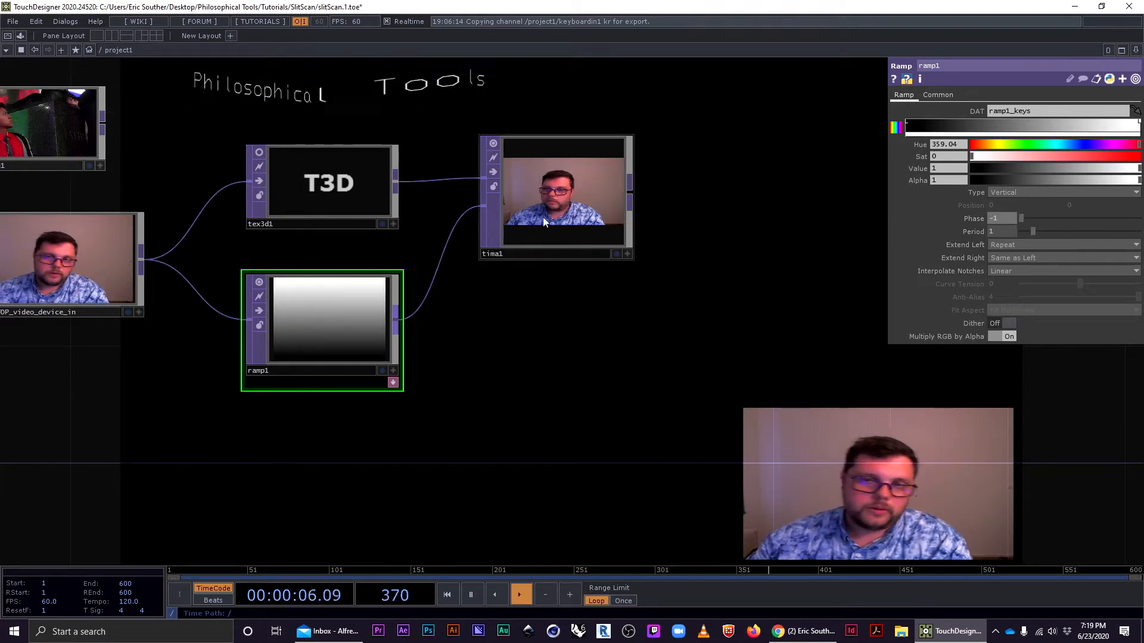
scroll(542, 218, up, 4)
scroll(527, 250, down, 3)
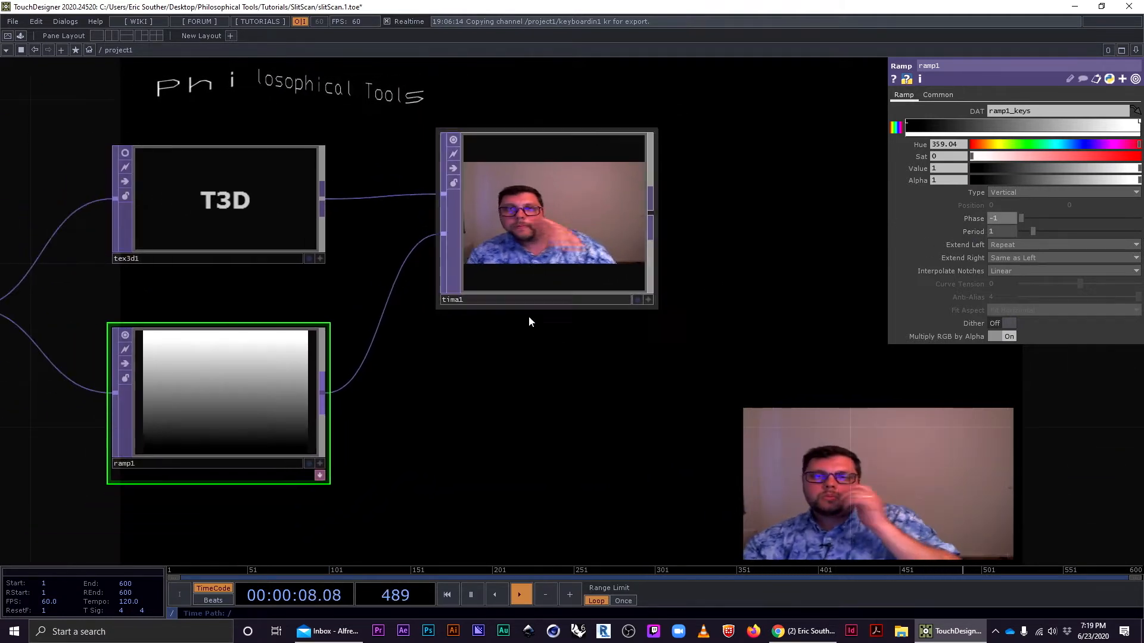
scroll(509, 348, down, 3)
drag(541, 367, 687, 337)
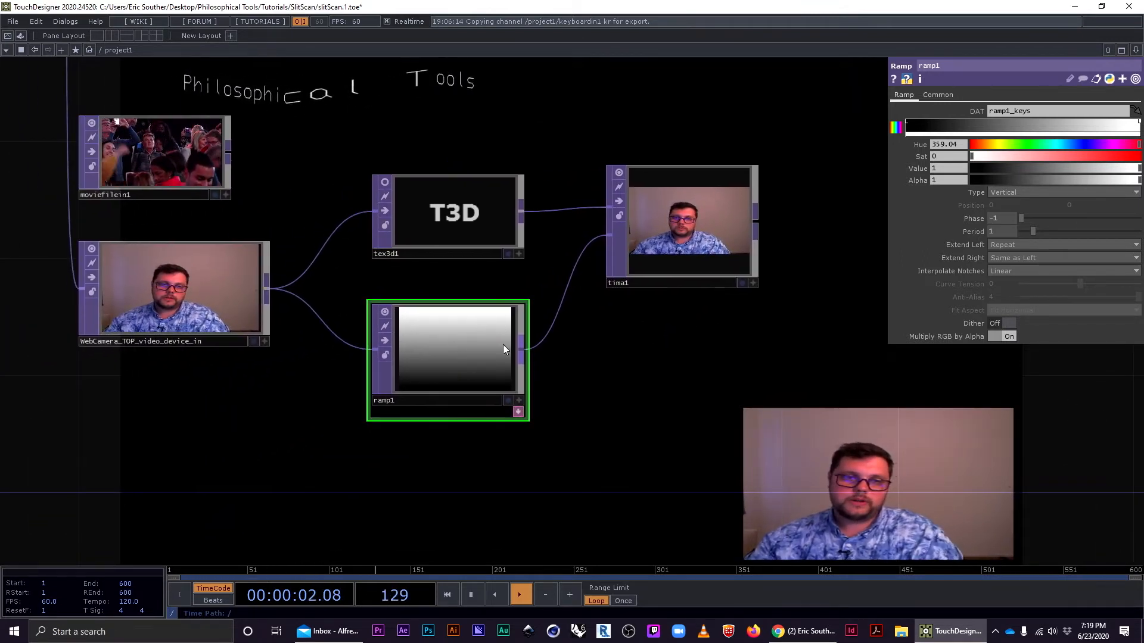
Disconnect the ramp from the Time Machine's second input and add a Monochrome TOP below the ramp.
right_click(549, 331)
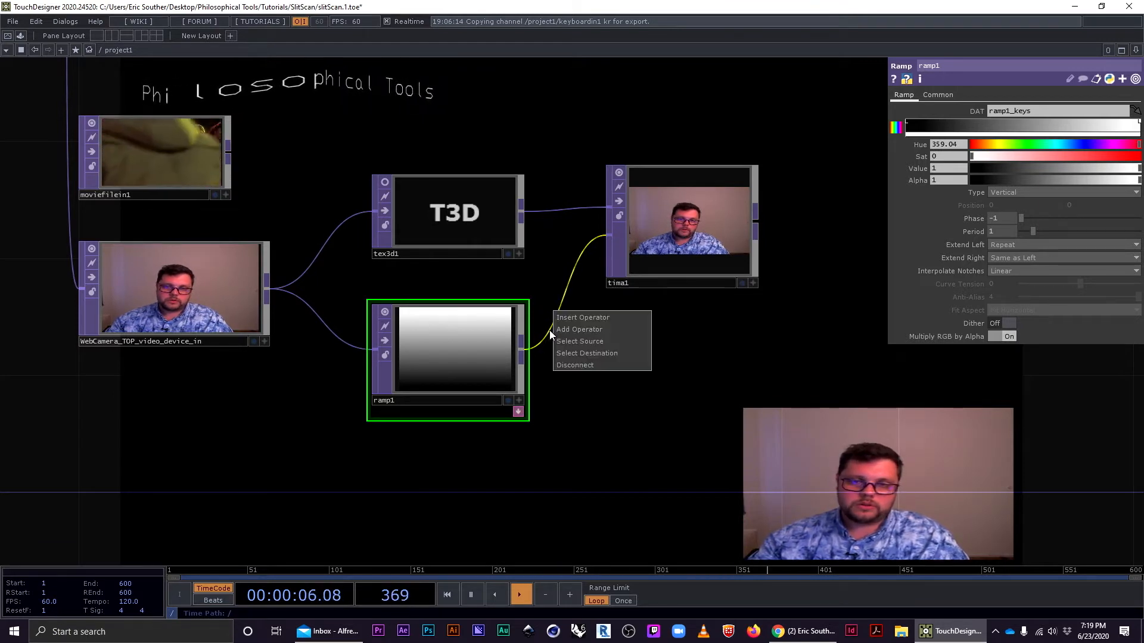
click(572, 367)
drag(566, 406, 585, 311)
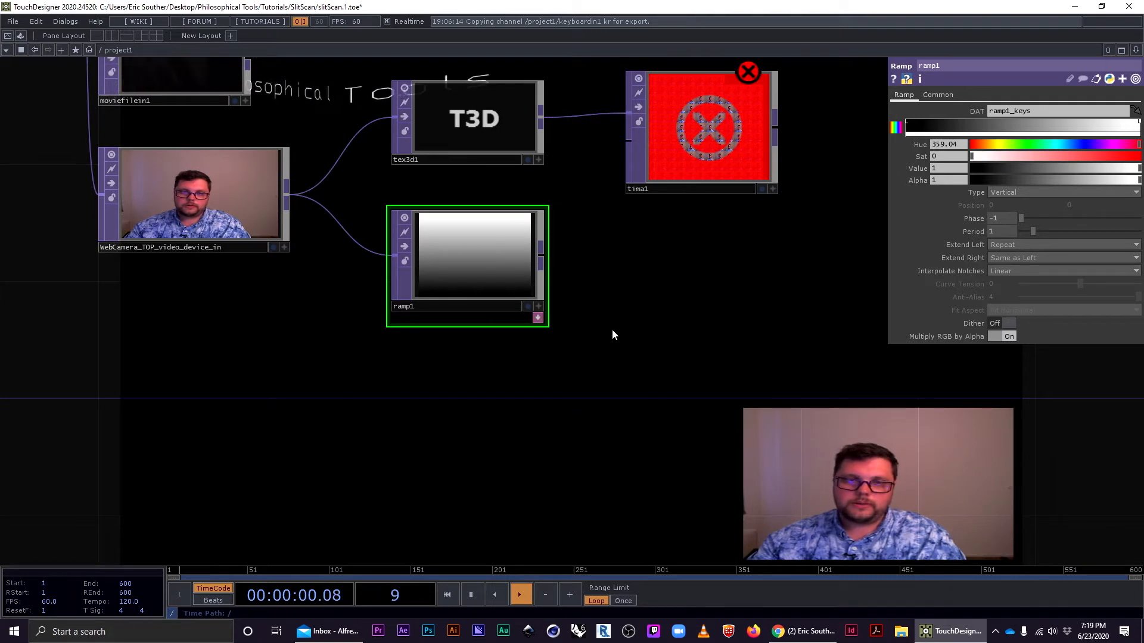
key(Tab)
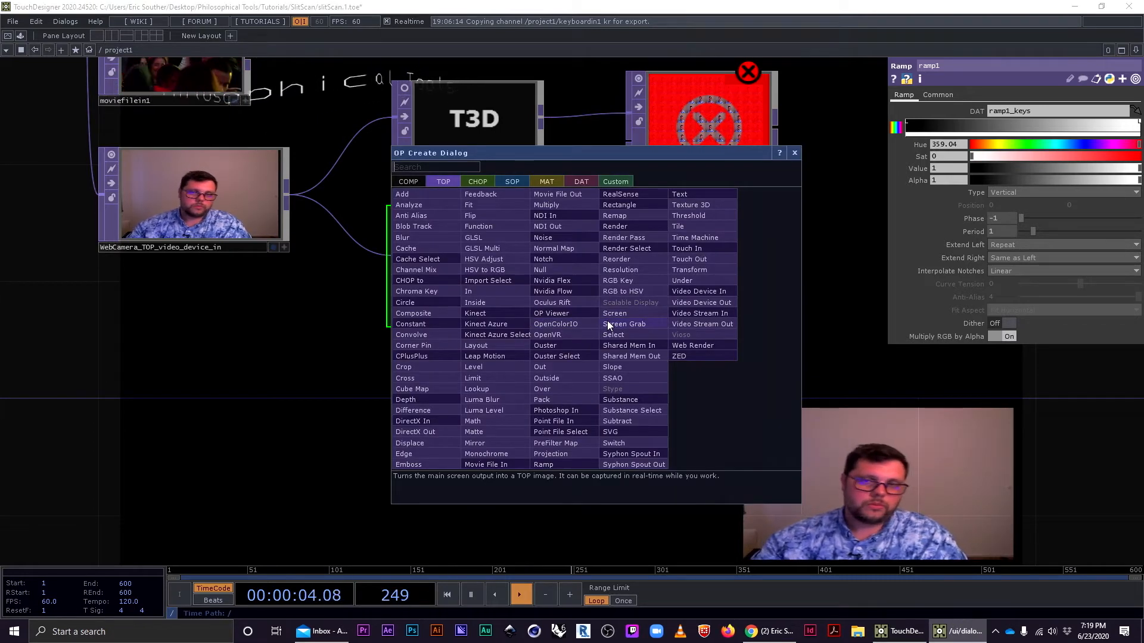
text(mo)
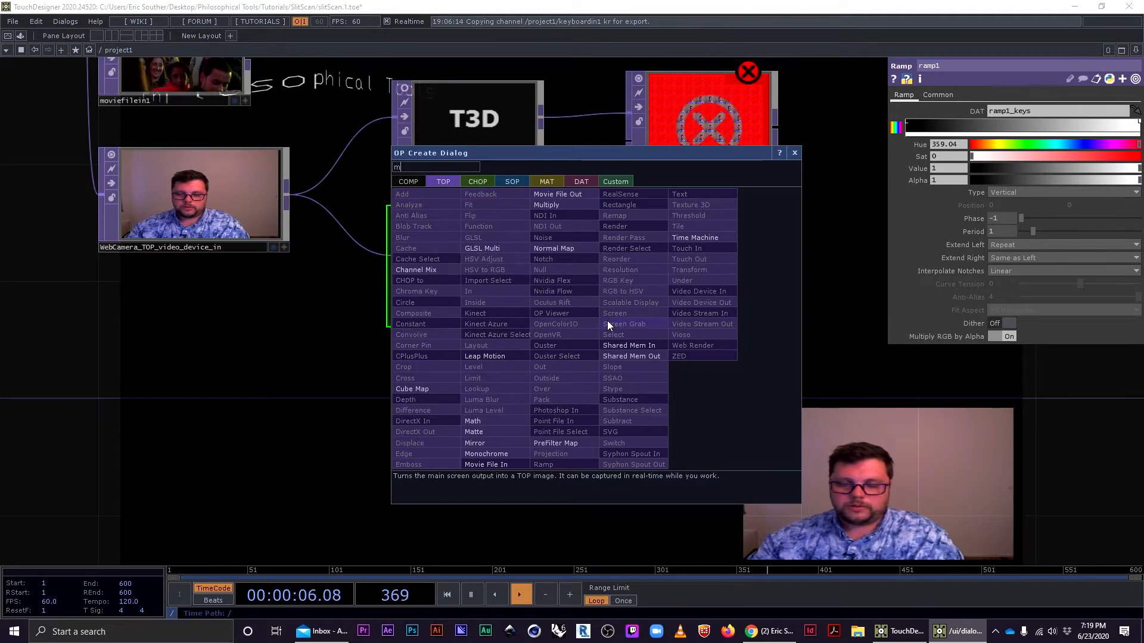
click(489, 454)
click(435, 385)
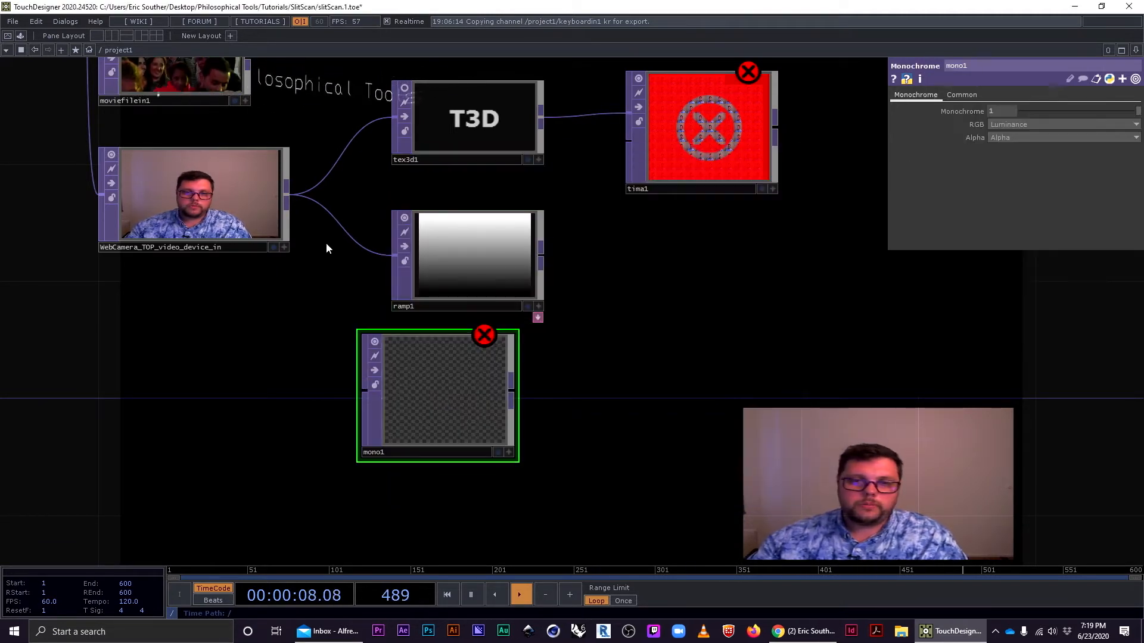
Connect the webcam to the Monochrome TOP and align and resize that node under the ramp.
drag(342, 364, 427, 393)
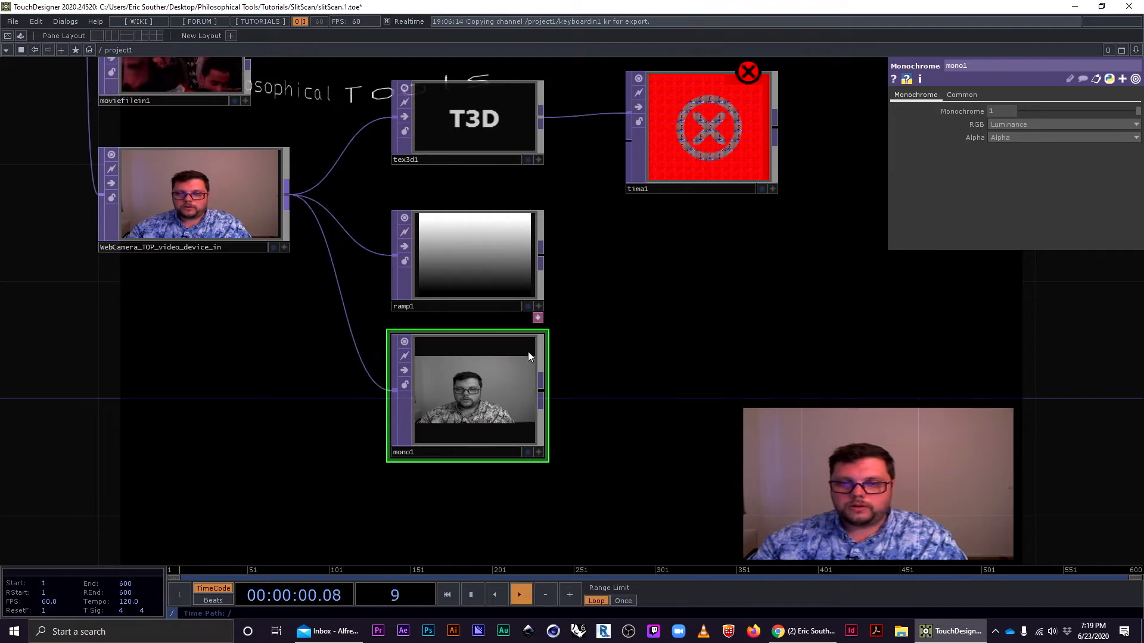
click(548, 331)
drag(500, 418, 499, 389)
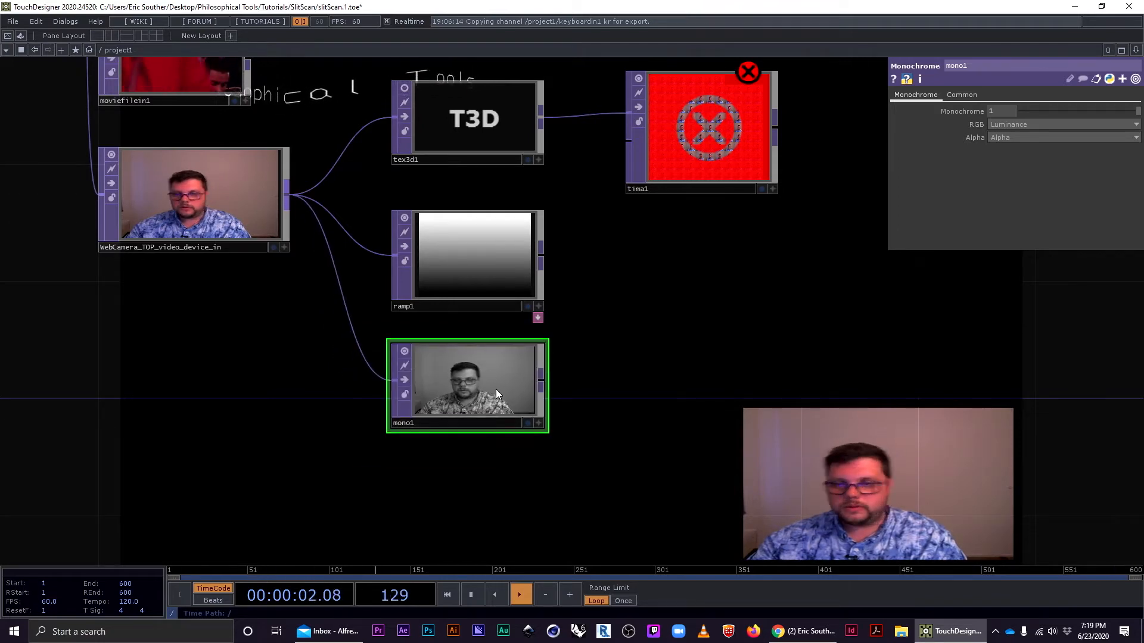
Add a Composite TOP and connect the ramp and the Monochrome TOP to it as inputs.
key(Tab)
text(comp)
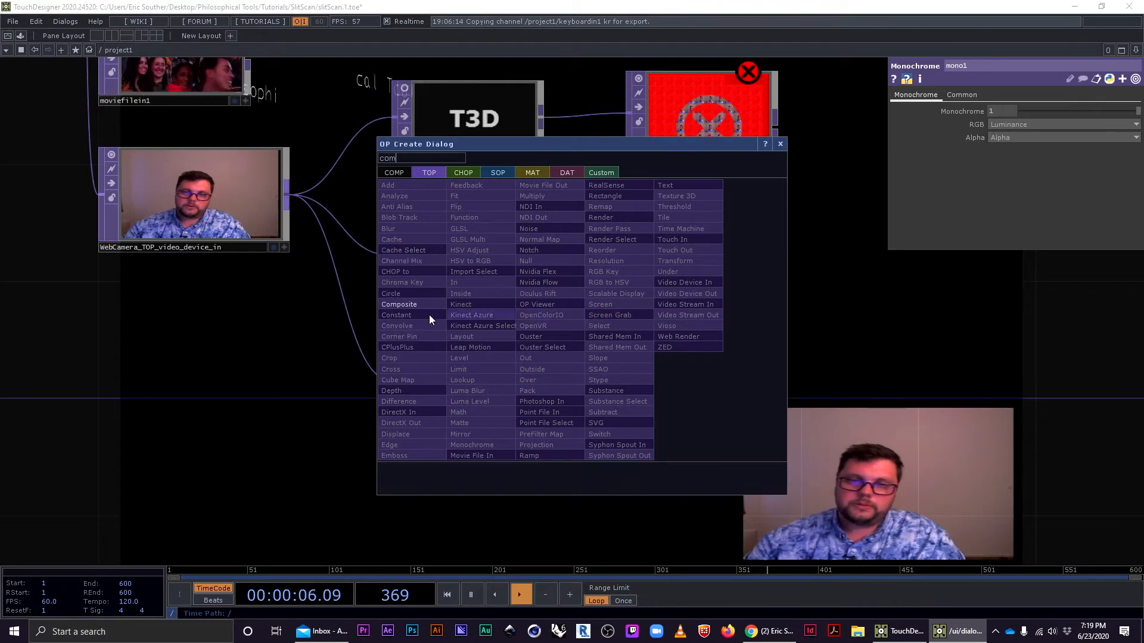
click(411, 306)
click(668, 303)
drag(540, 250, 595, 302)
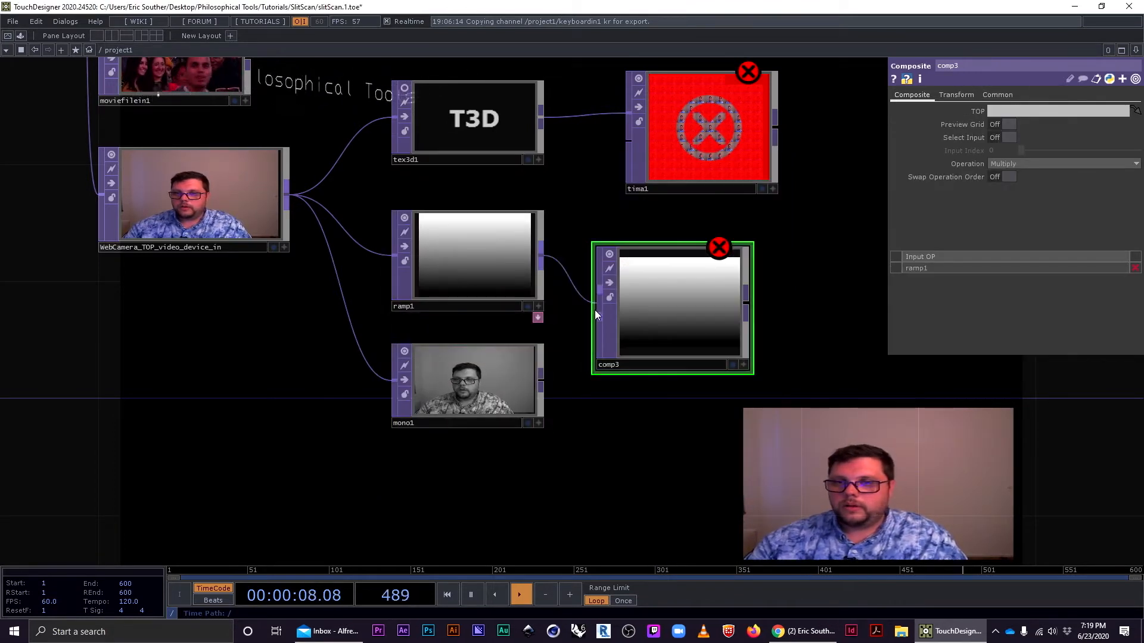
drag(541, 379, 588, 331)
drag(791, 276, 642, 305)
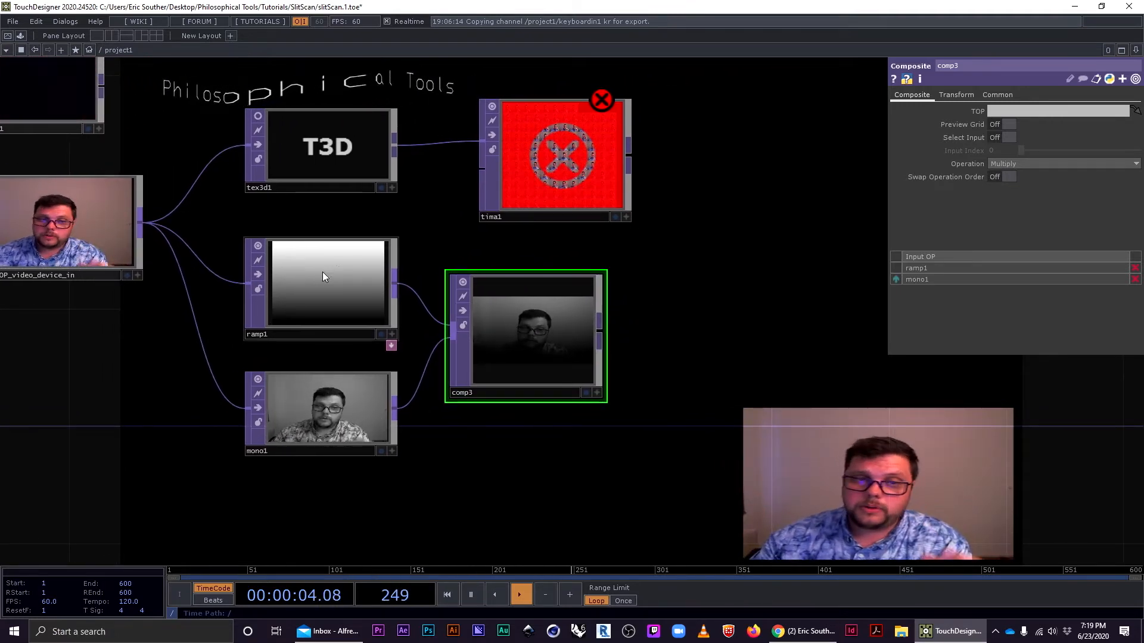
Examine the composited gradient and change the ramp's type to Horizontal.
scroll(322, 263, up, 3)
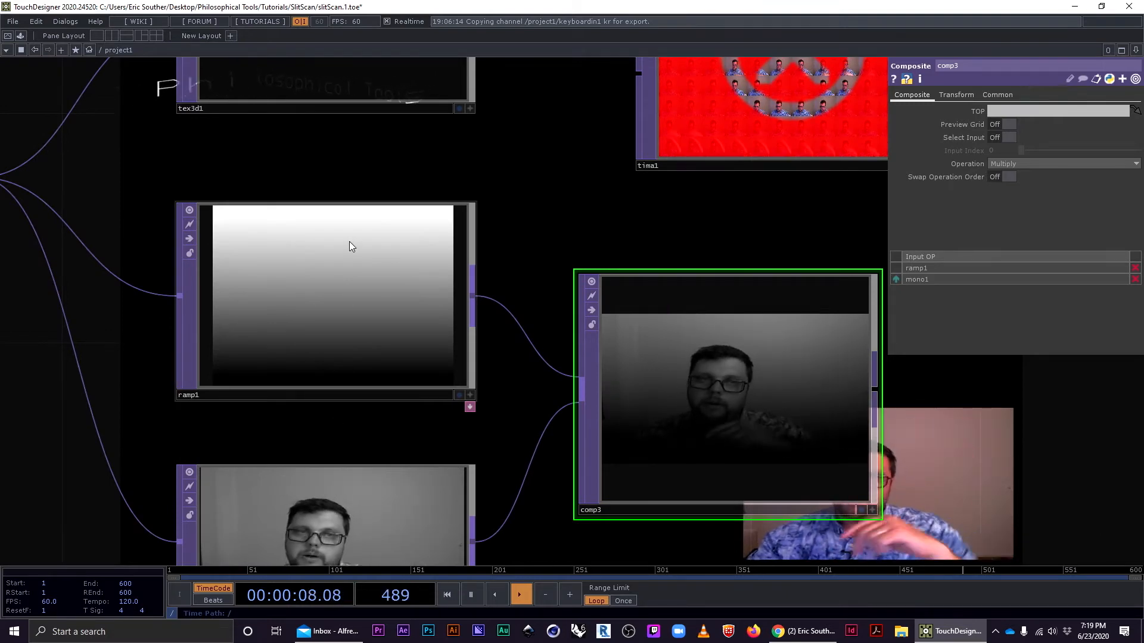
scroll(691, 242, down, 2)
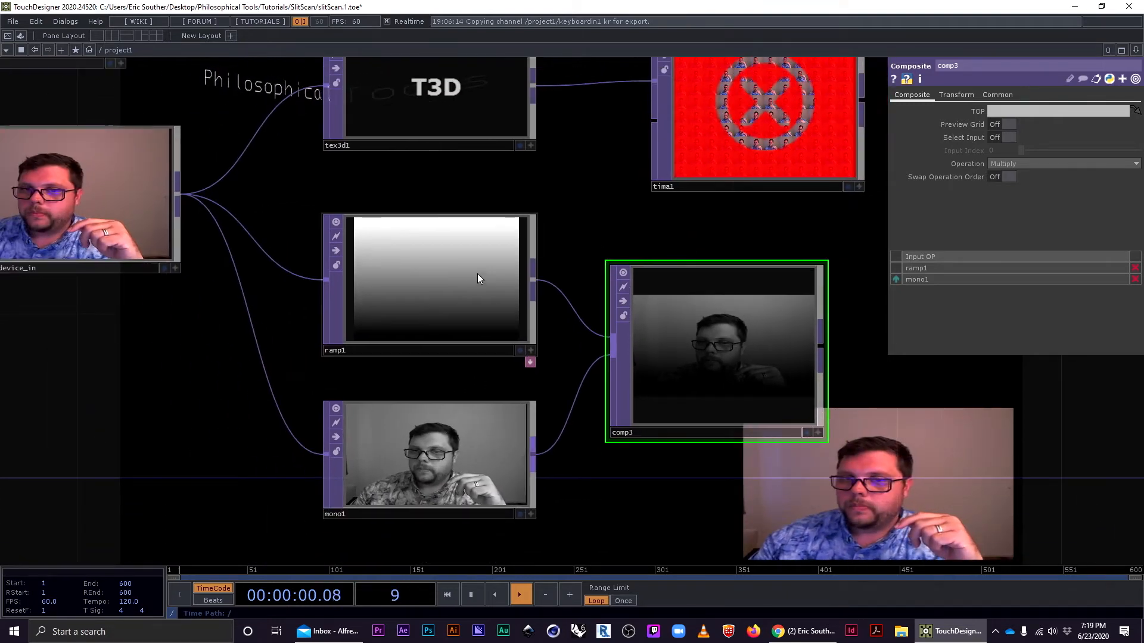
click(477, 277)
click(1019, 192)
click(1020, 214)
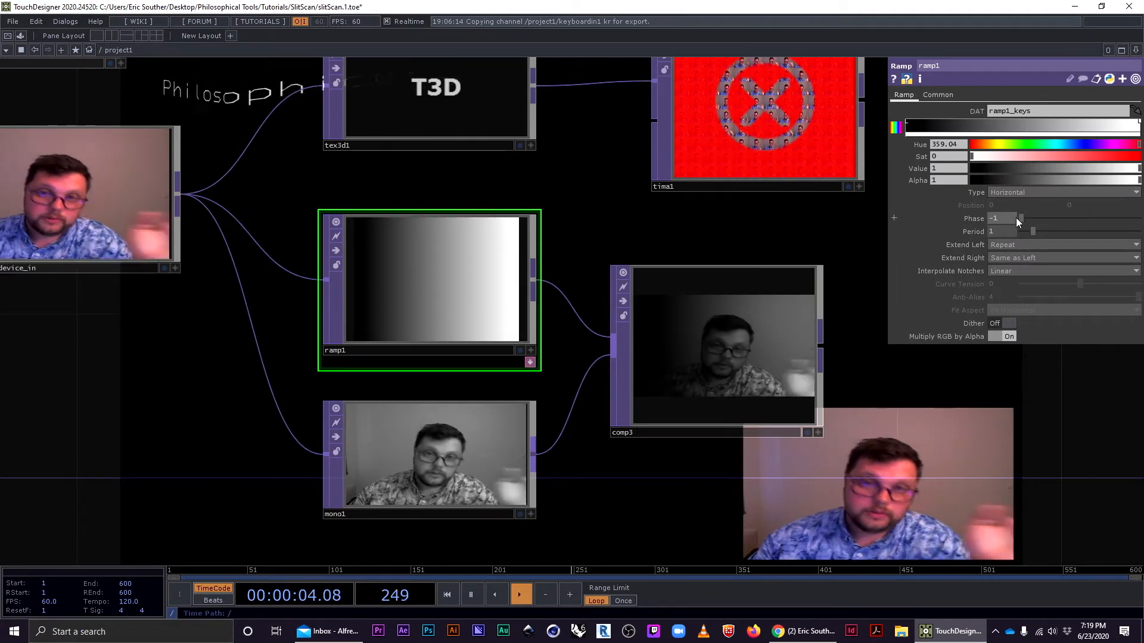
Connect the Composite TOP to the Time Machine's second input and inspect the resulting distortion.
drag(822, 345, 650, 138)
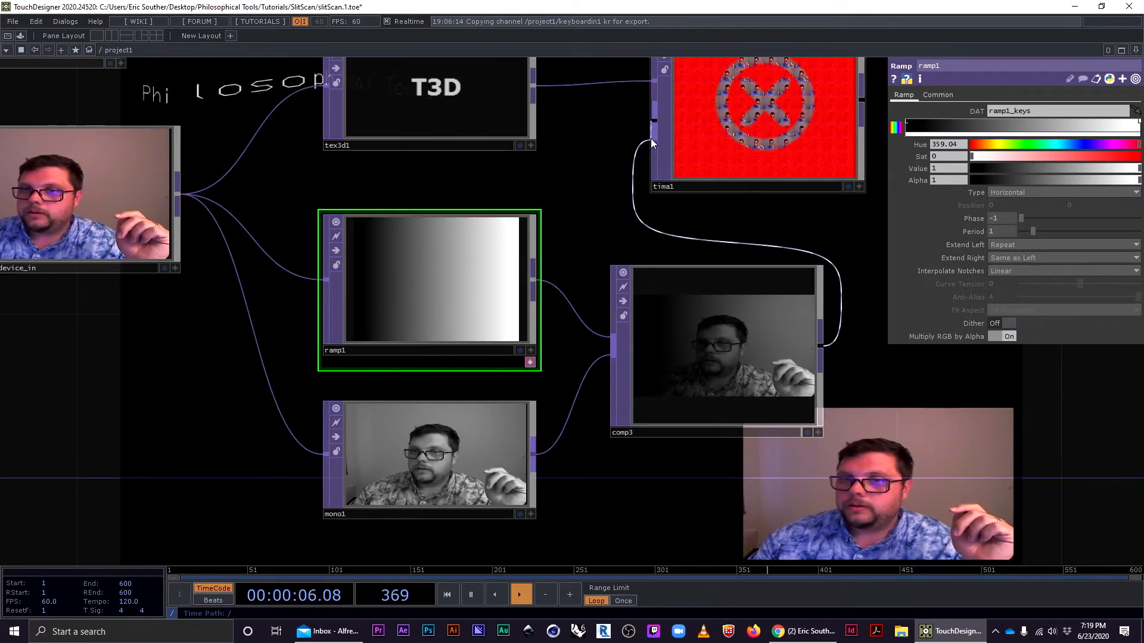
drag(829, 228, 680, 316)
scroll(610, 157, up, 5)
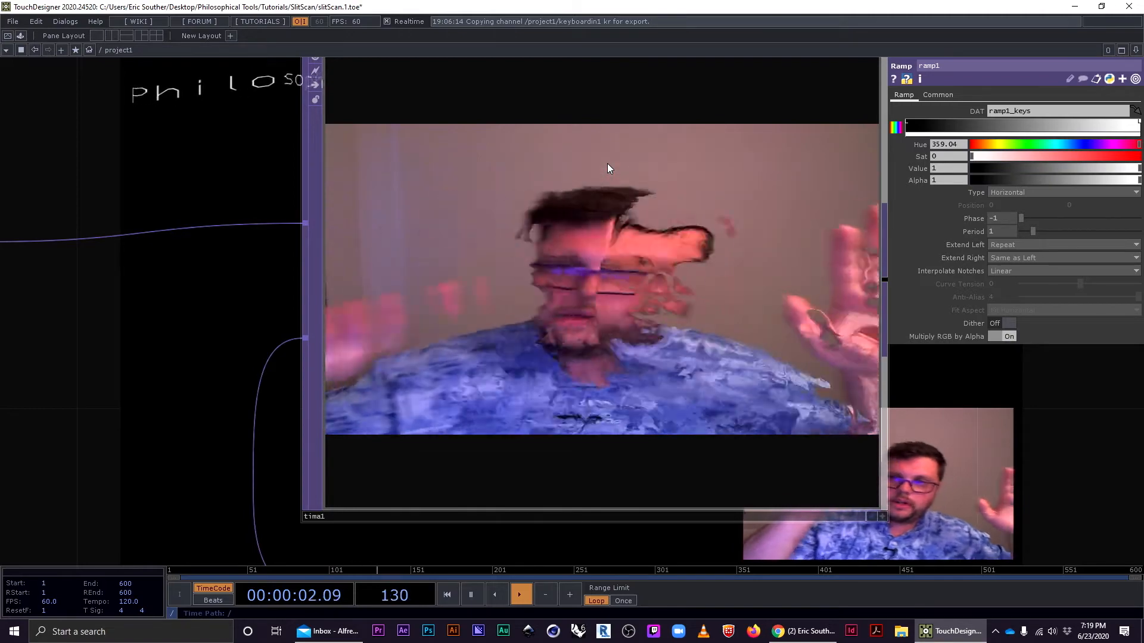
scroll(610, 162, down, 5)
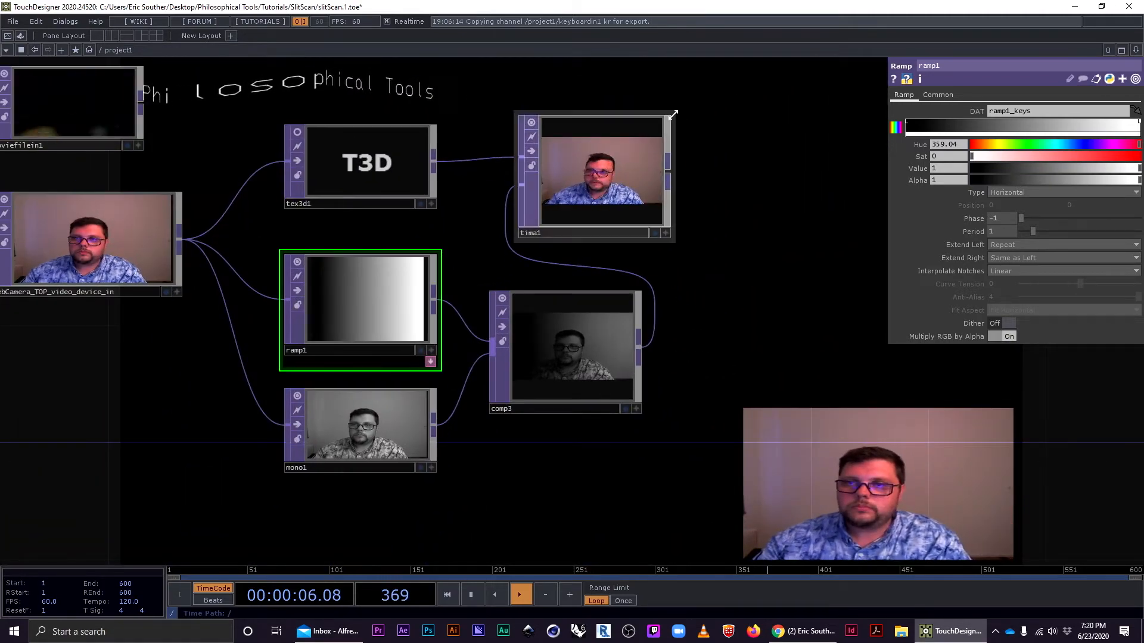
scroll(708, 190, down, 4)
Move the webcam node down to the empty area below the Monochrome node.
drag(670, 294, 576, 145)
drag(433, 306, 424, 342)
drag(315, 113, 274, 270)
drag(370, 283, 253, 266)
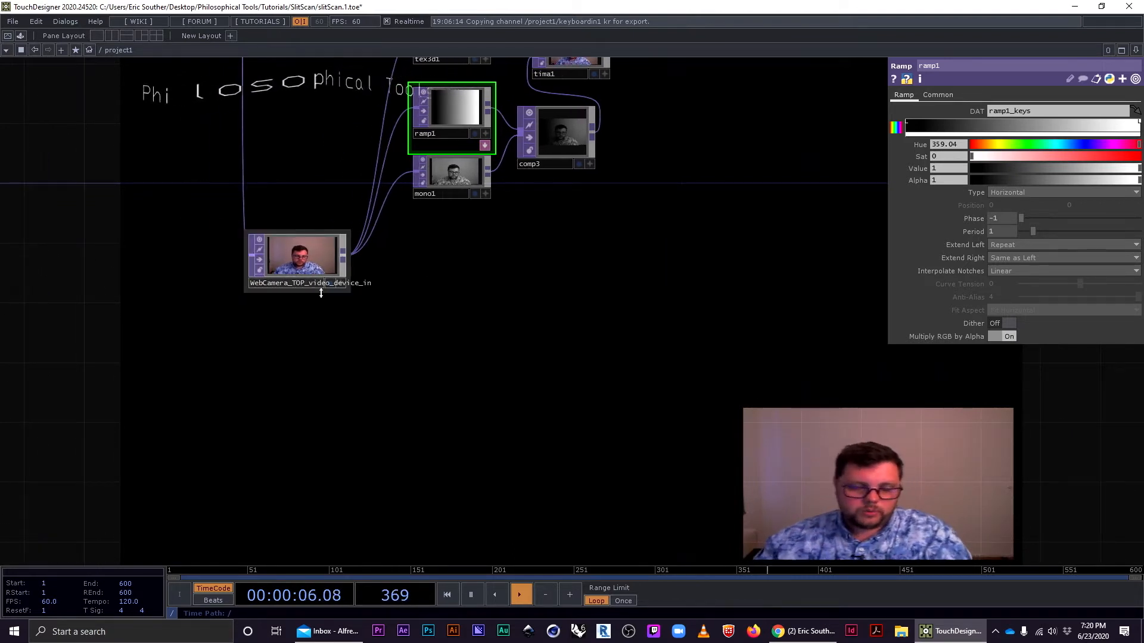
Add a Rectangle TOP beside the webcam node, below the existing slit-scan network.
key(Tab)
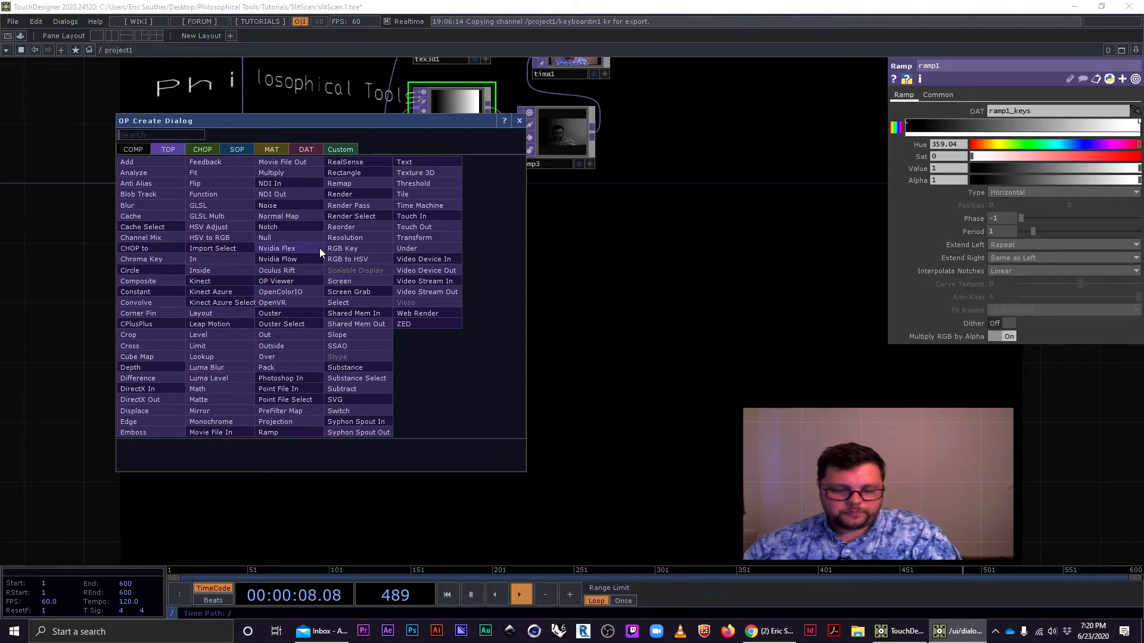
text(rec)
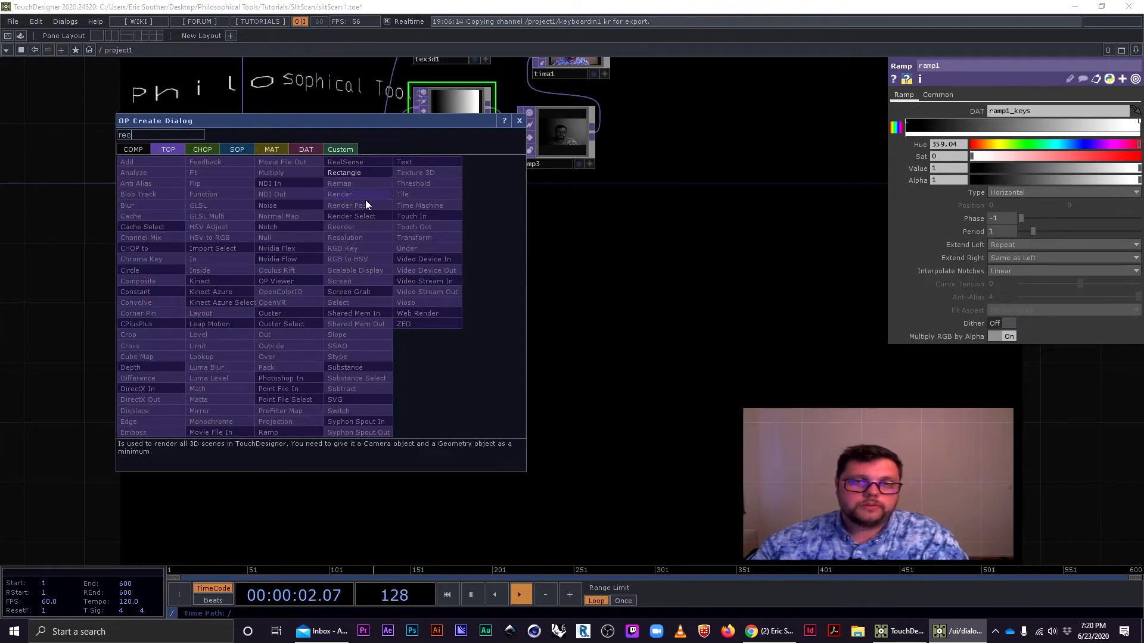
click(353, 173)
click(432, 268)
drag(439, 270, 482, 295)
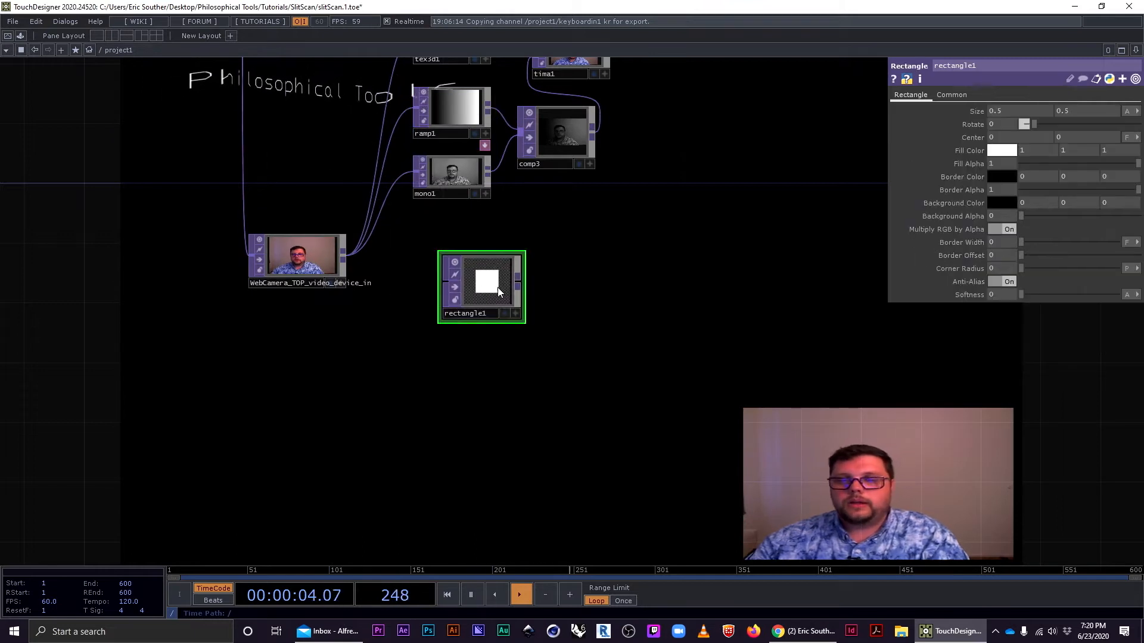
scroll(525, 253, up, 4)
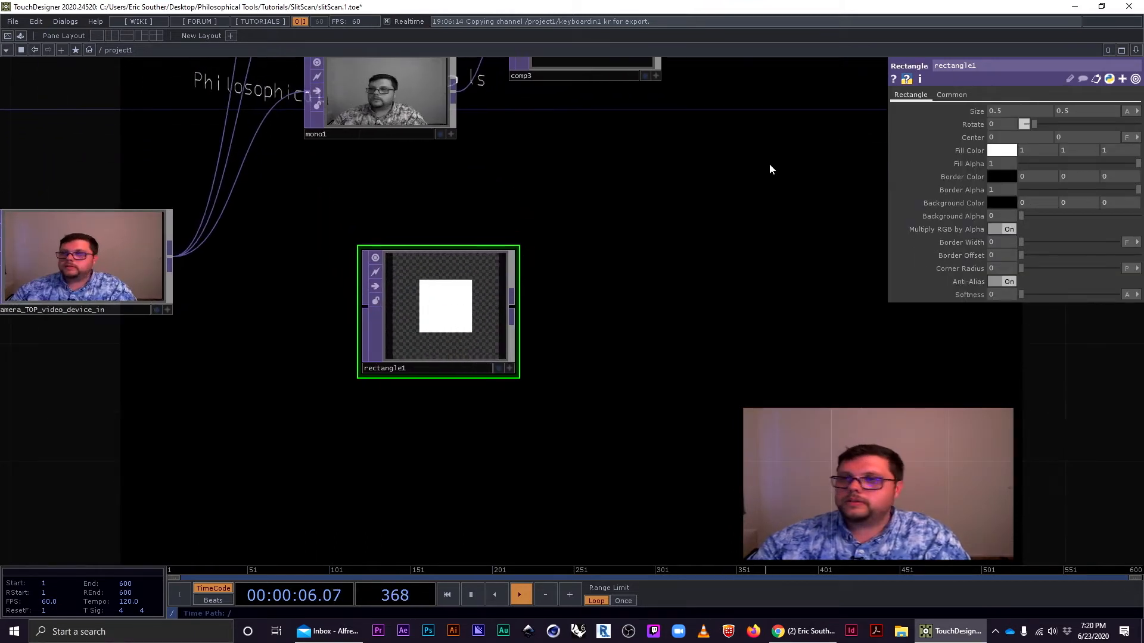
Set the Rectangle TOP's resolution to 1920 x 1080 and return to its shape parameters.
click(952, 96)
click(1134, 124)
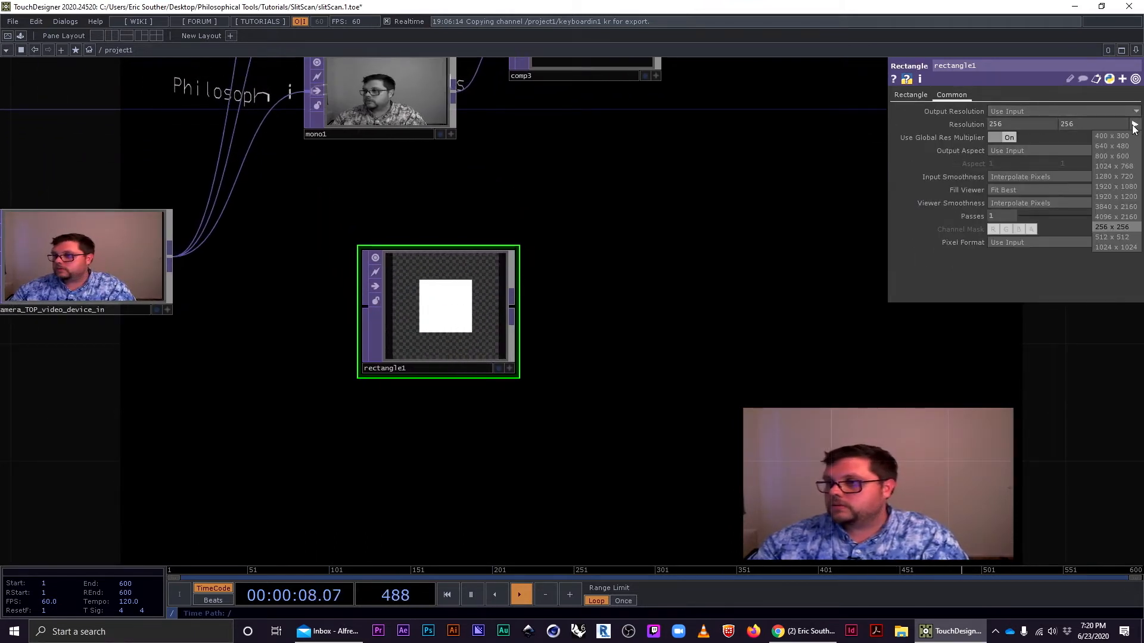
click(1122, 188)
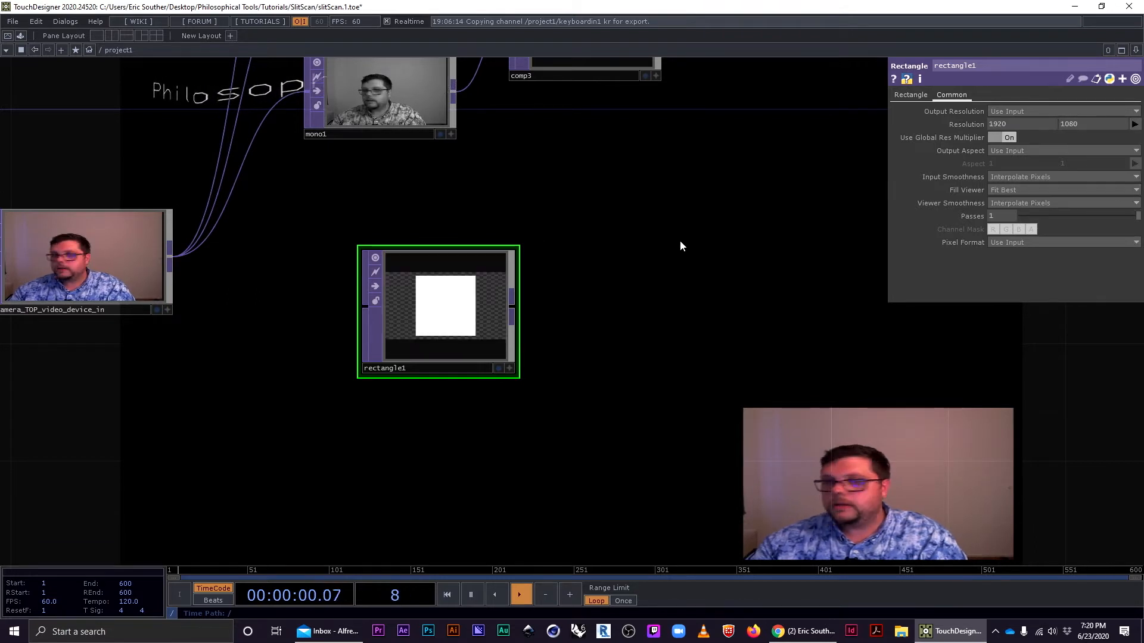
click(914, 93)
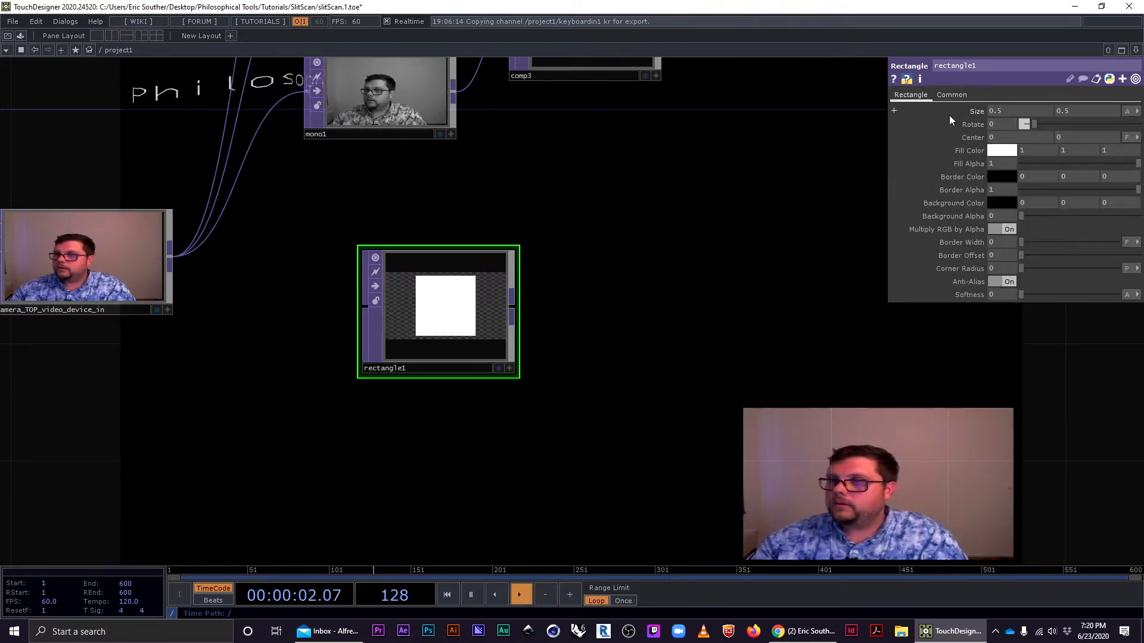
Shape the rectangle into a thin vertical slit with size 0.015 by 0.57 and horizontal center -0.49.
mouse_move(1009, 112)
middle_down()
mouse_move(1009, 124)
mouse_move(992, 125)
mouse_move(1007, 96)
middle_up()
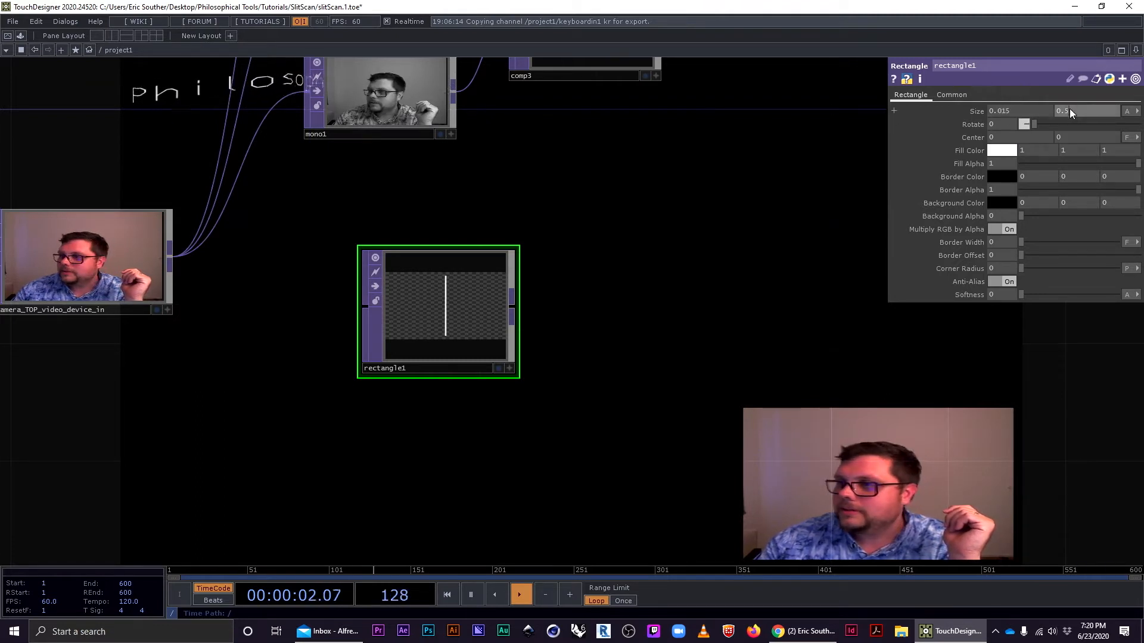
middle_drag(1070, 109, 1079, 98)
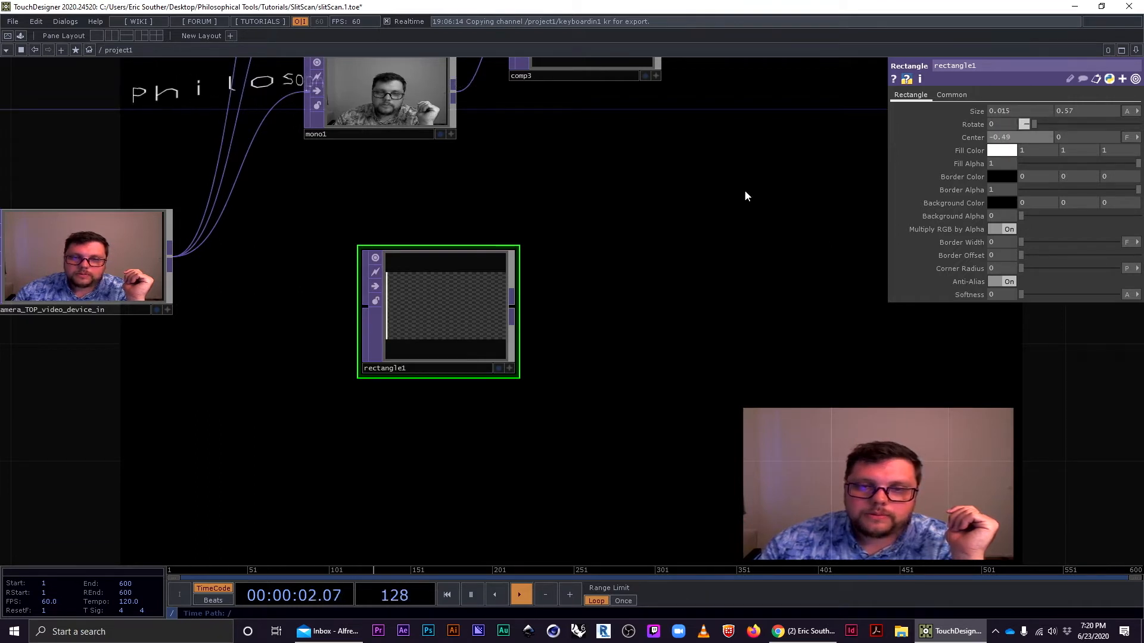
scroll(615, 230, down, 2)
drag(462, 263, 420, 285)
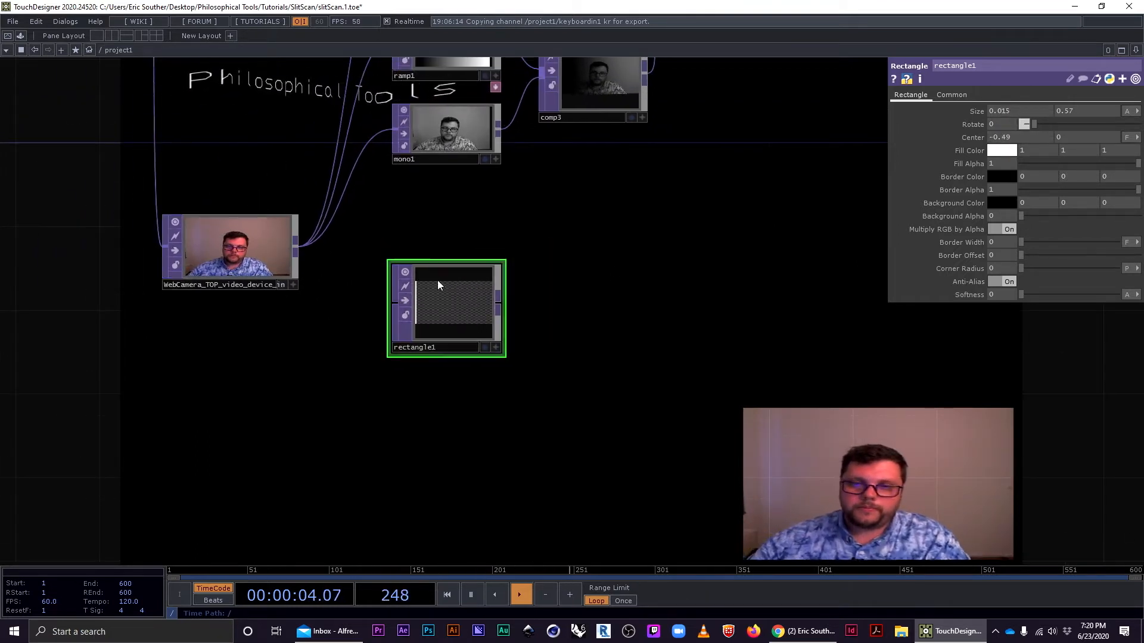
Review the slit-scan reference clips and notes, including Steina's Warp, and return to the webcam and rectangle nodes.
scroll(602, 266, down, 2)
scroll(602, 265, down, 2)
drag(601, 265, 386, 408)
scroll(749, 140, up, 5)
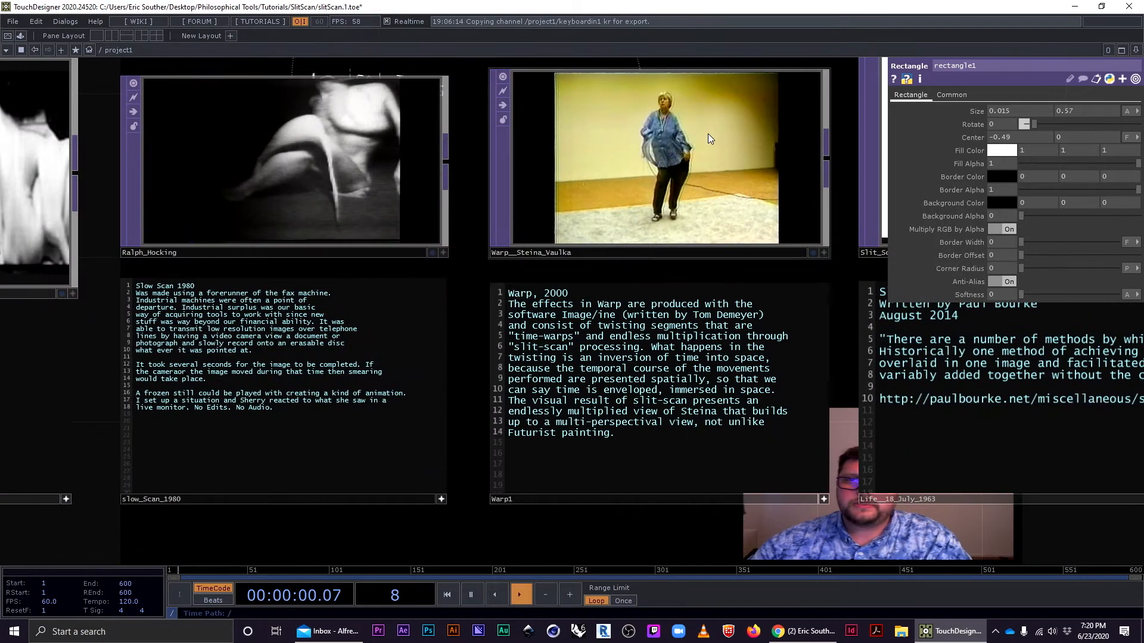
scroll(698, 148, down, 3)
drag(258, 437, 567, 436)
drag(373, 406, 592, 118)
drag(543, 276, 609, 178)
scroll(370, 258, up, 3)
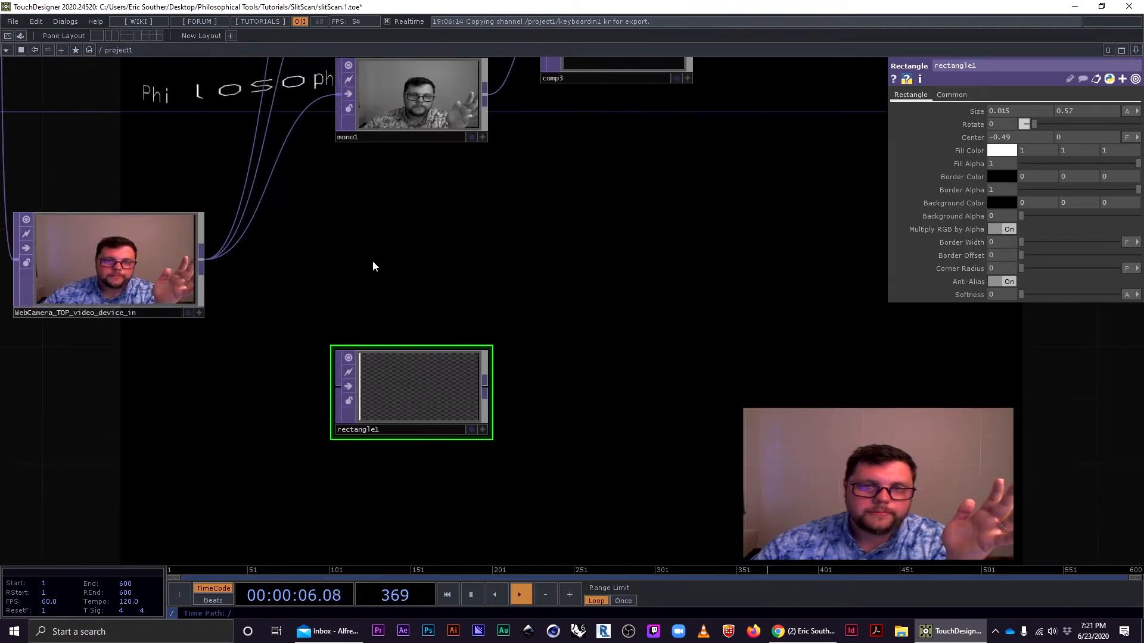
Add a Transform TOP above the rectangle node, feed it the webcam, and test its horizontal translation.
key(Tab)
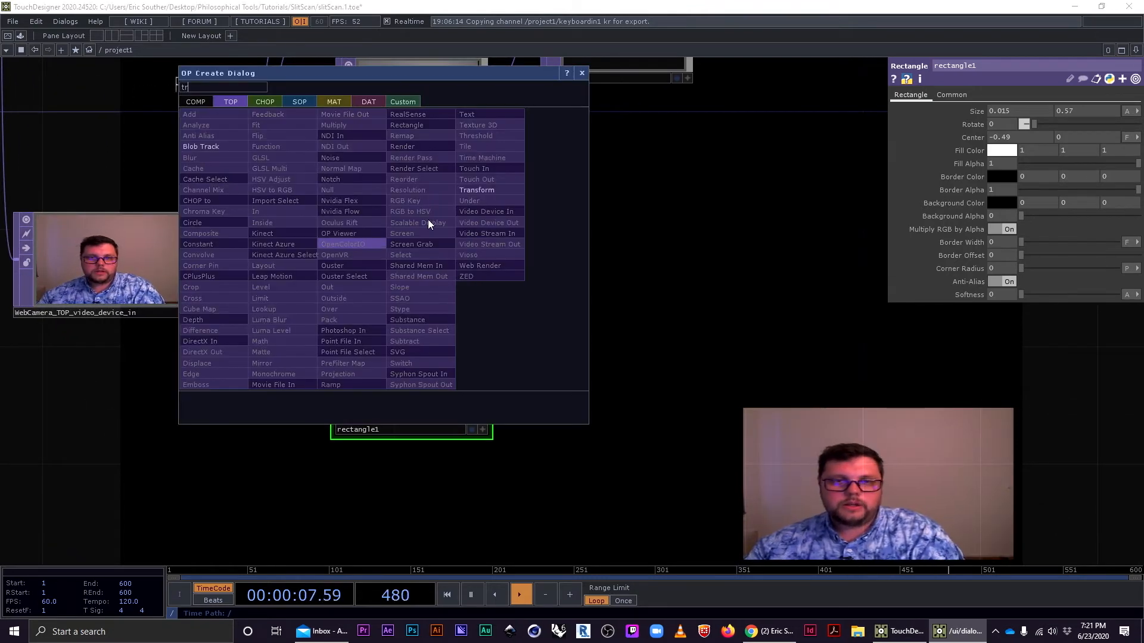
click(495, 189)
click(409, 270)
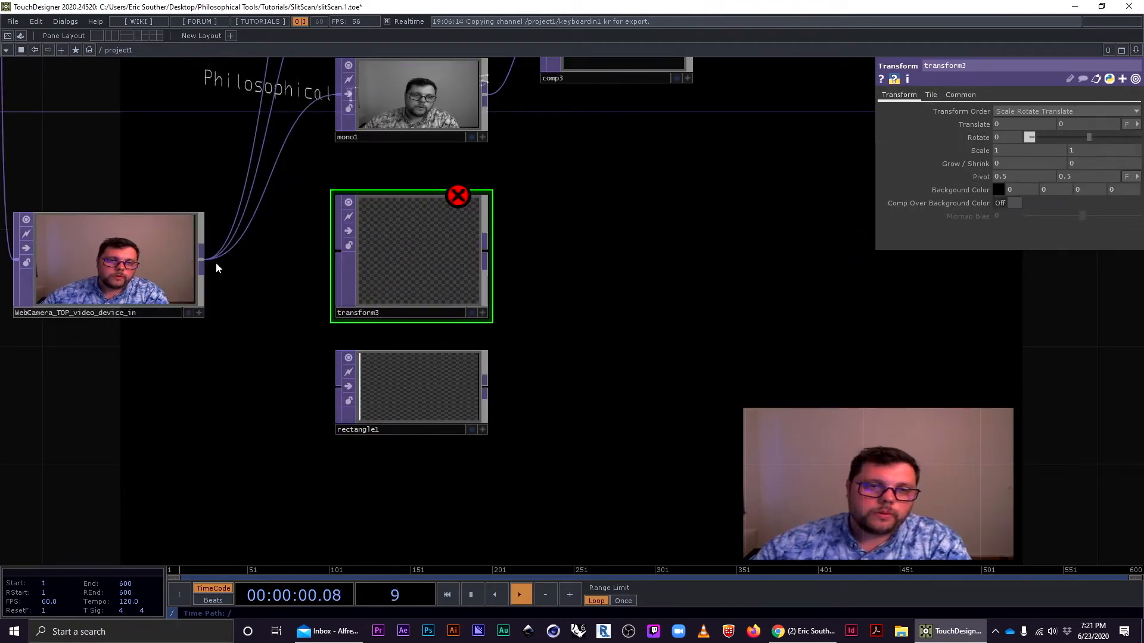
drag(301, 258, 337, 256)
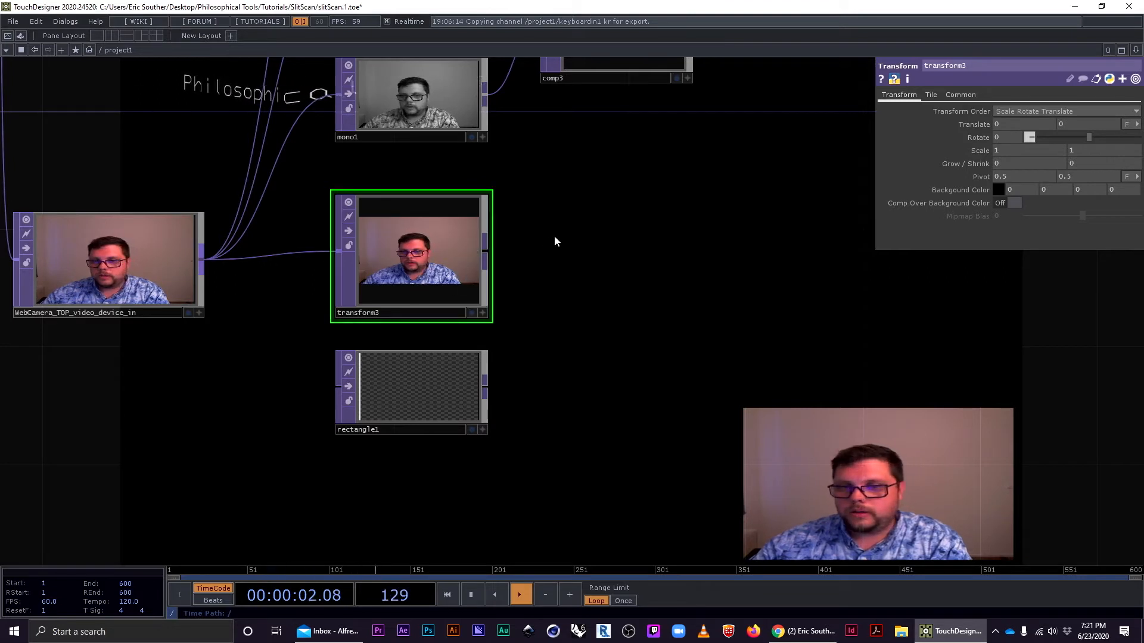
mouse_move(997, 123)
middle_down()
mouse_move(1061, 123)
mouse_move(989, 123)
mouse_move(1031, 123)
mouse_move(1003, 123)
middle_up()
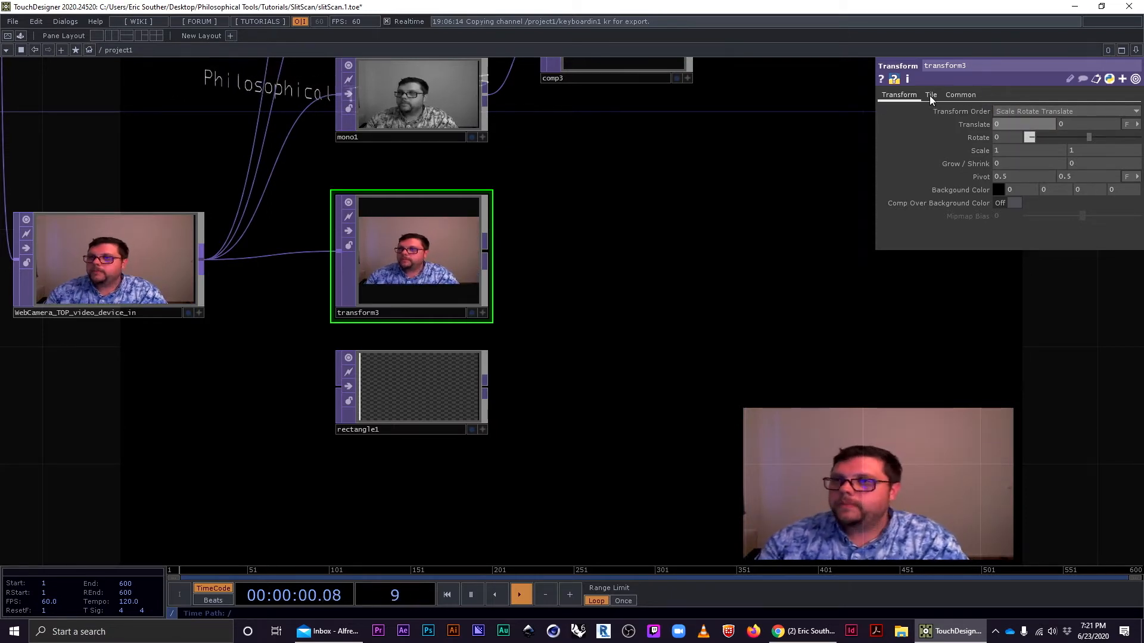
Add a Speed CHOP in the empty area below the webcam node.
drag(282, 405, 560, 336)
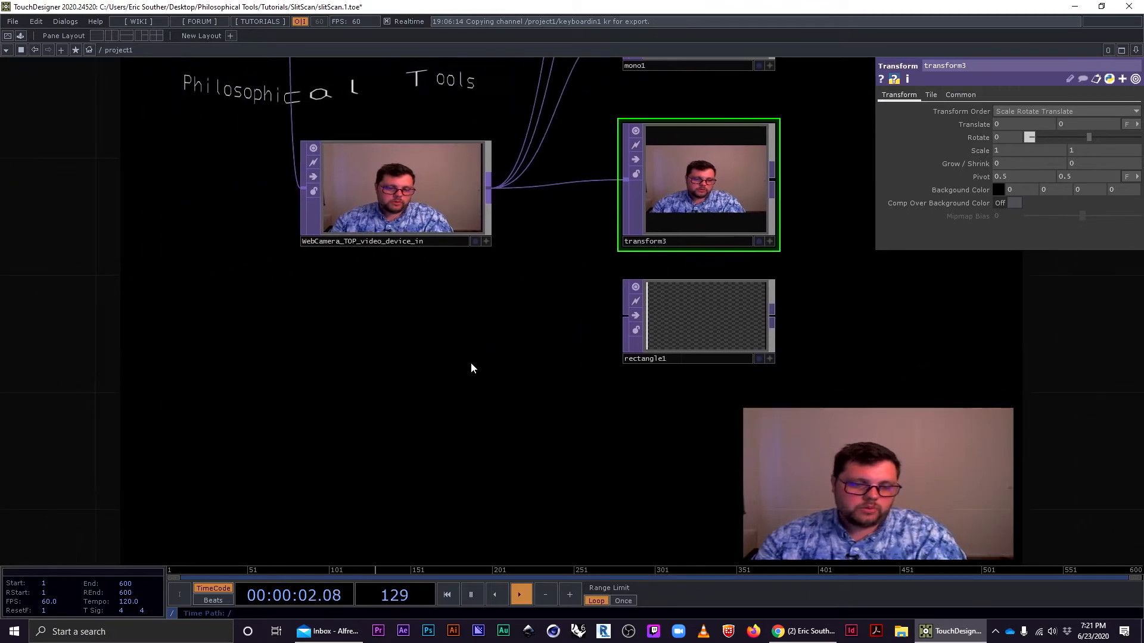
key(Tab)
click(233, 215)
text(sp)
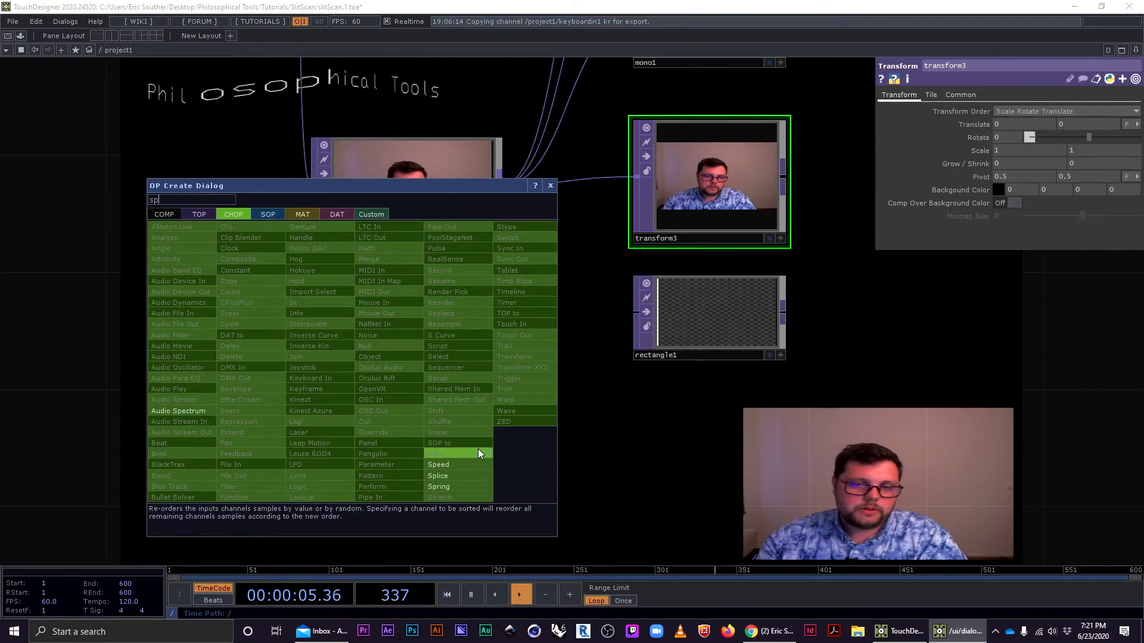
click(444, 465)
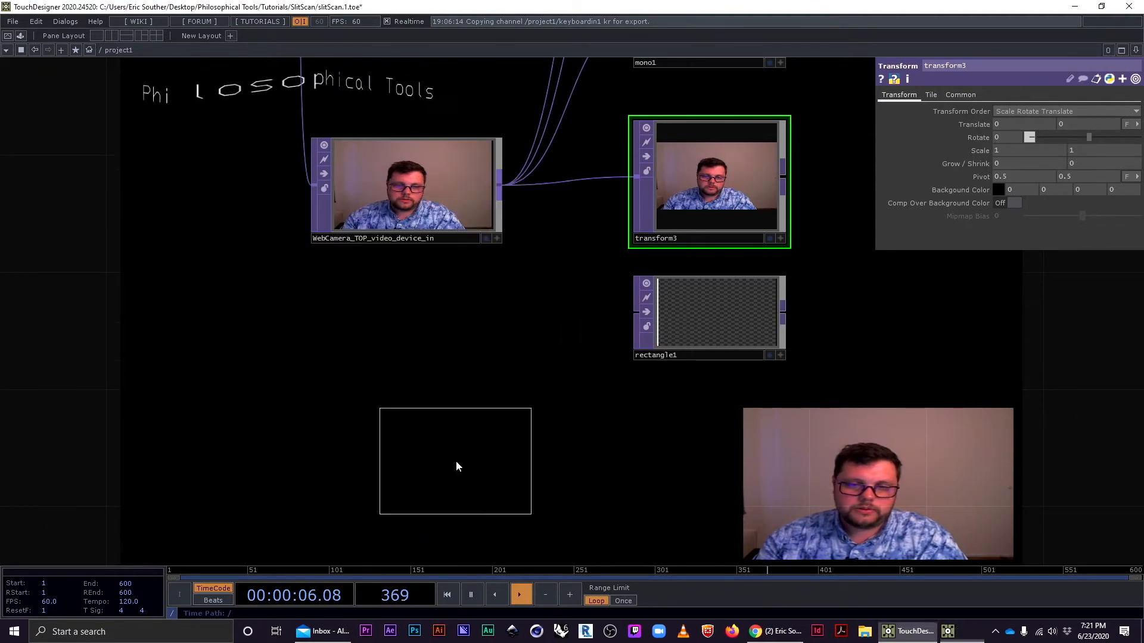
click(202, 372)
Add a Constant CHOP beside the Speed CHOP and connect it to the Speed CHOP's input.
drag(295, 363, 447, 357)
drag(396, 359, 481, 354)
key(Tab)
text(c)
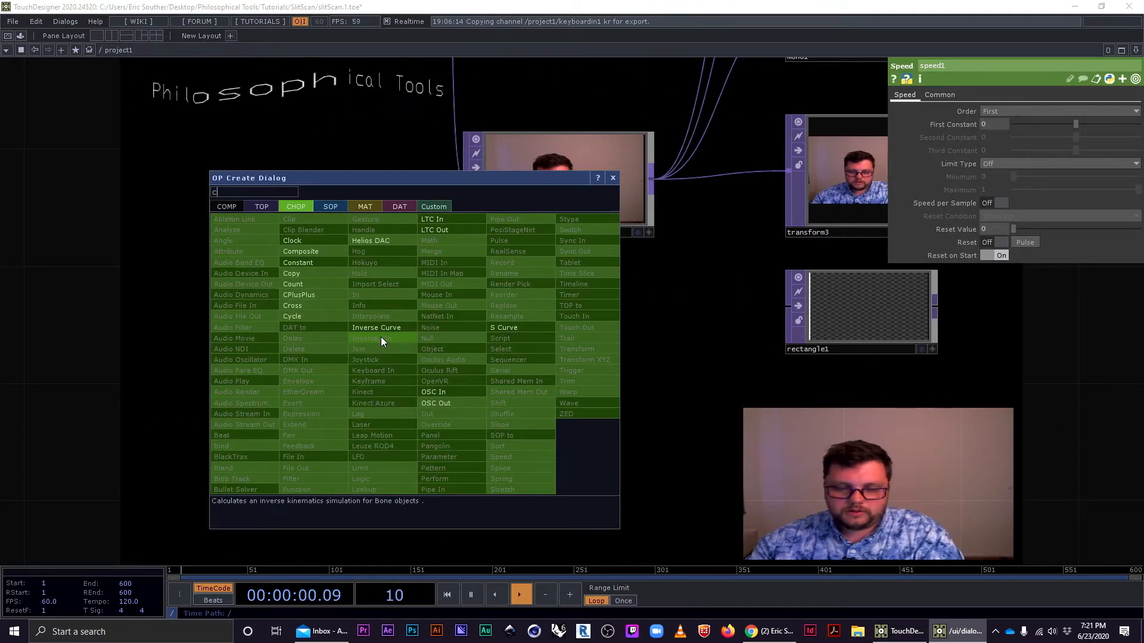
text(on)
click(306, 263)
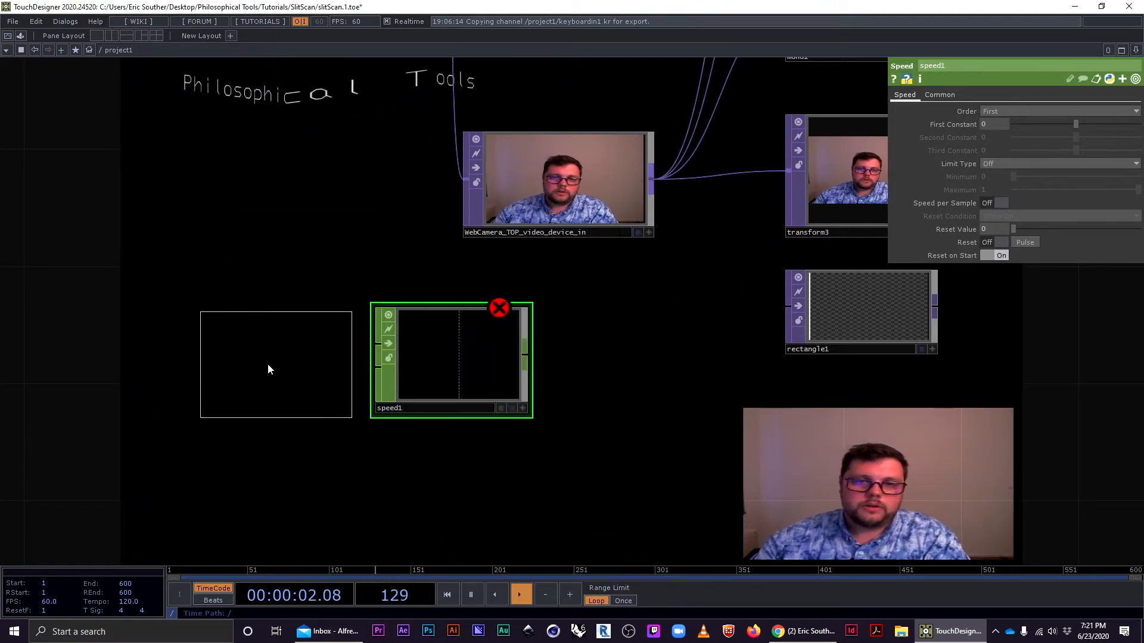
click(232, 363)
drag(367, 348, 379, 345)
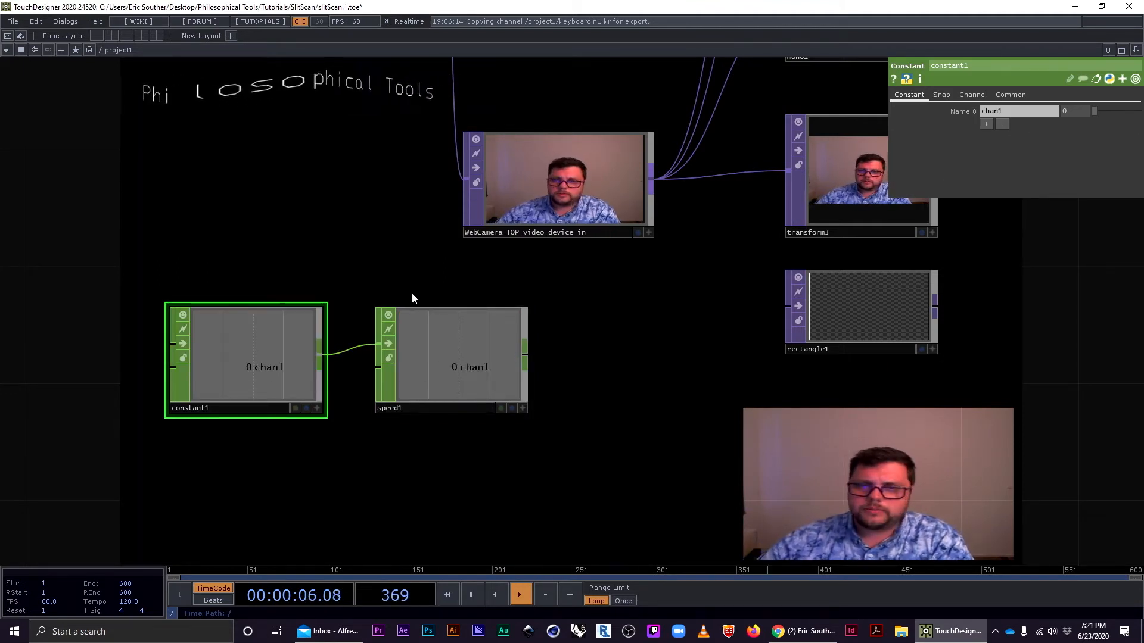
Set the Constant CHOP's chan1 to 0.15 and the Speed CHOP's limit type to Loop.
drag(1094, 111, 1100, 111)
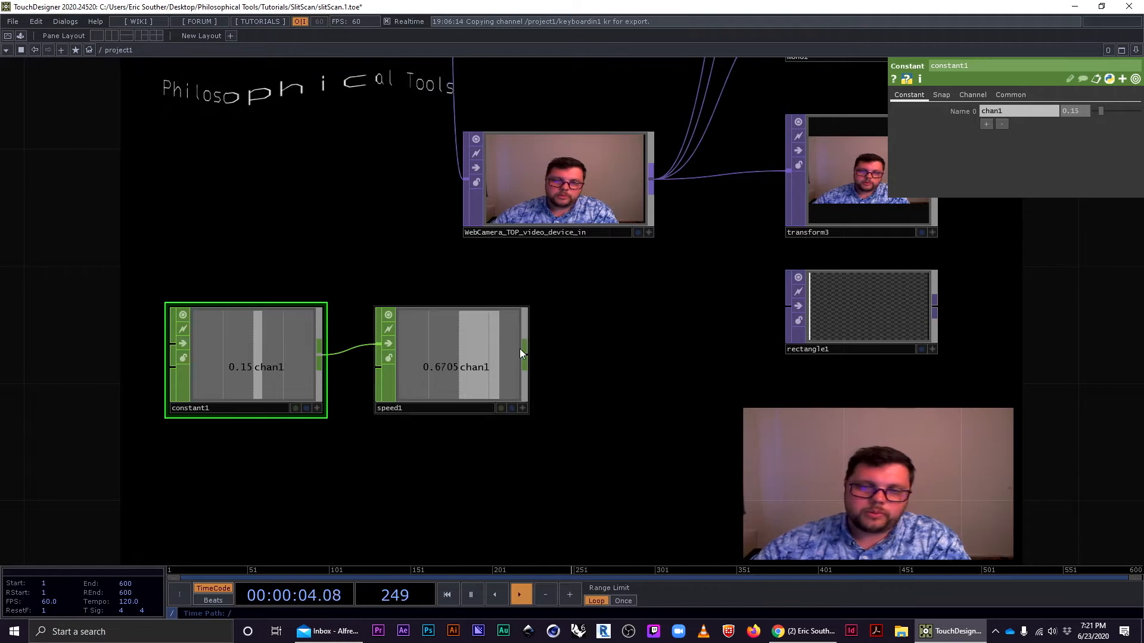
click(445, 367)
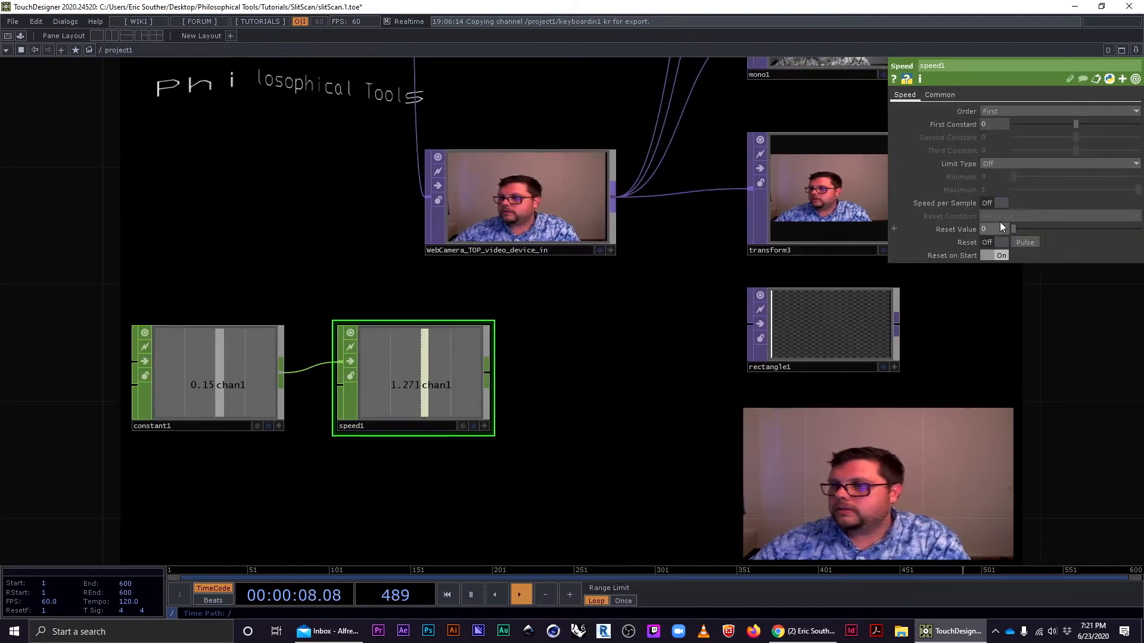
click(996, 164)
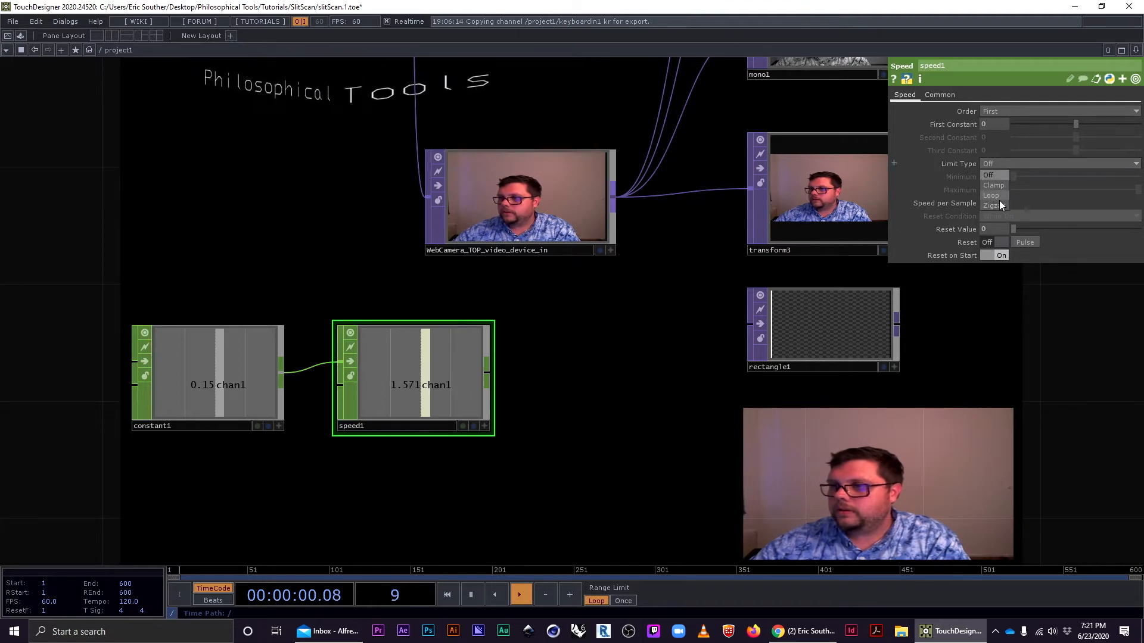
click(999, 196)
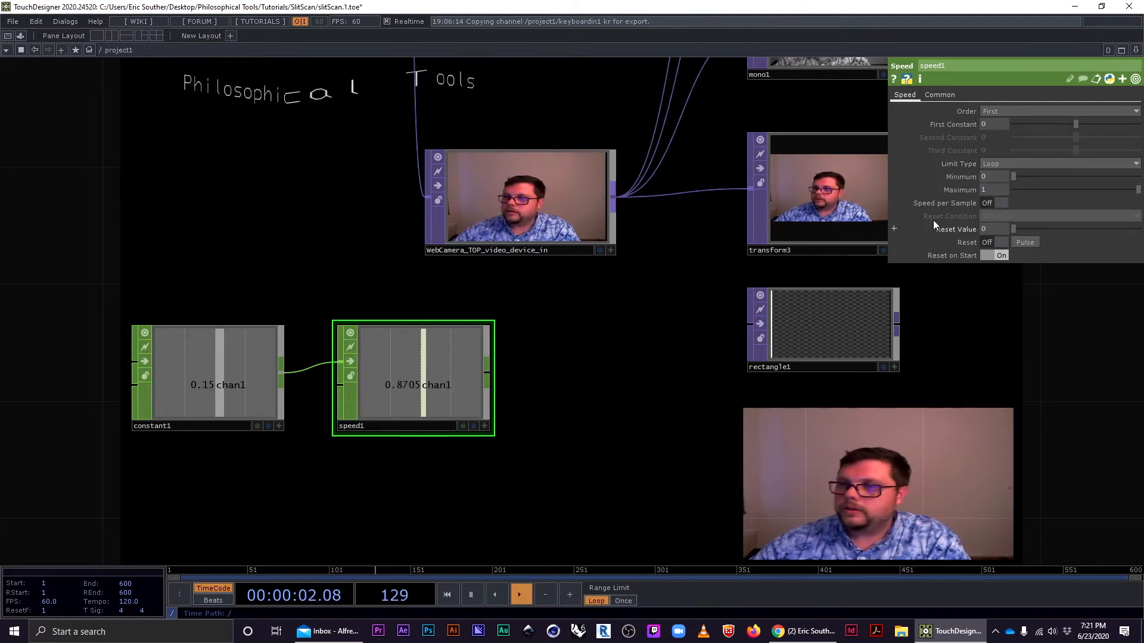
Link the Speed CHOP's chan1 to the new Transform TOP's horizontal Translate as a CHOP reference.
click(650, 226)
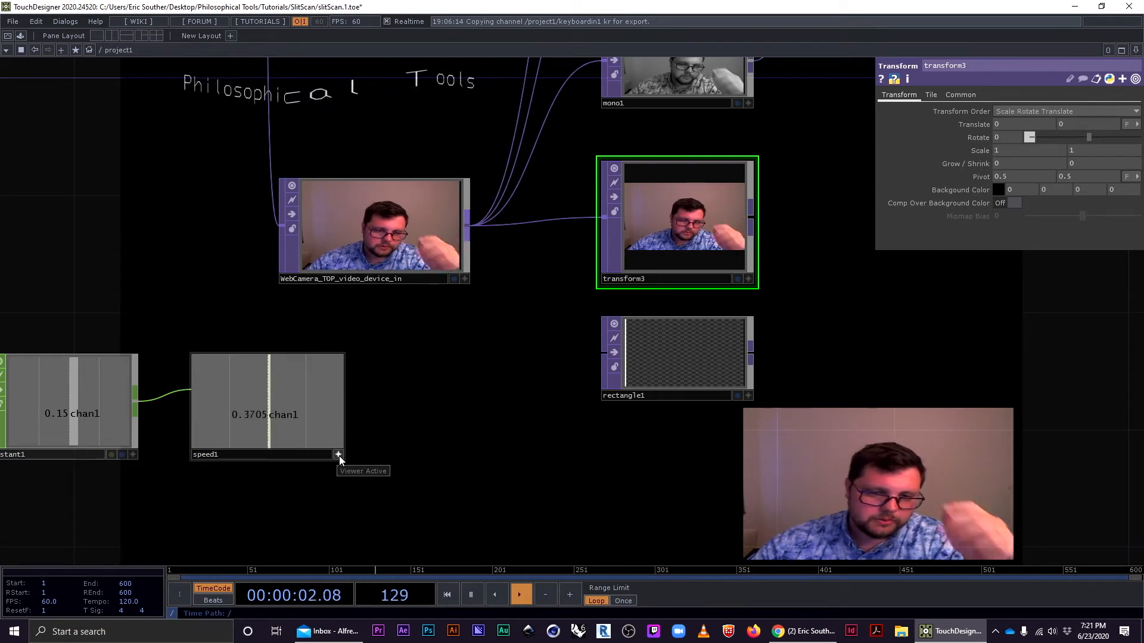
click(339, 456)
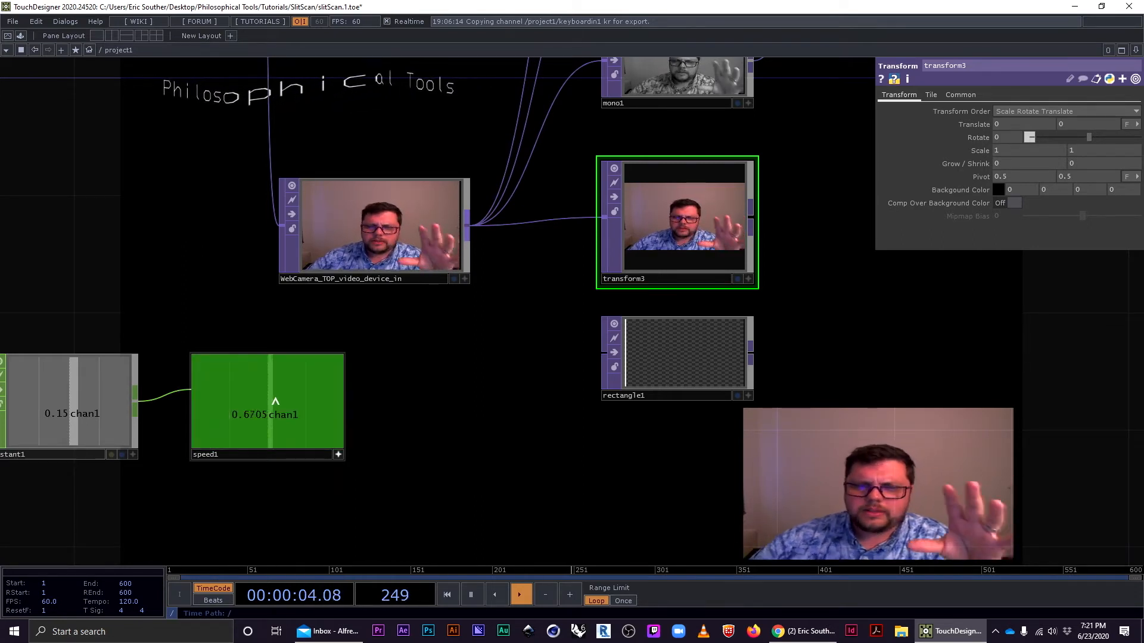
drag(270, 403, 1011, 120)
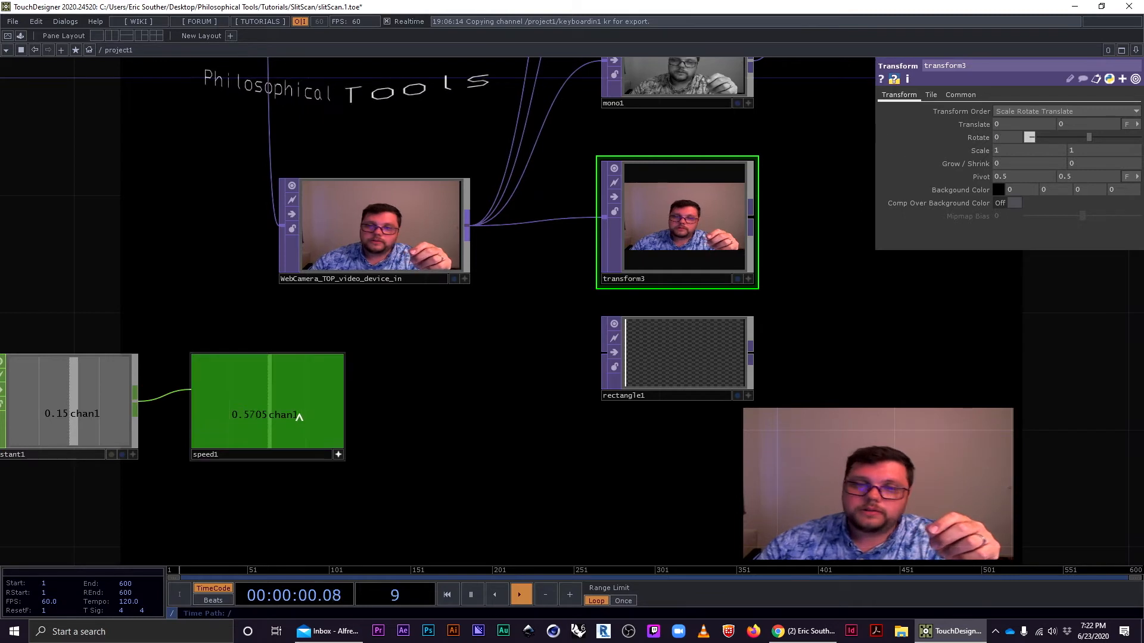
drag(271, 403, 769, 269)
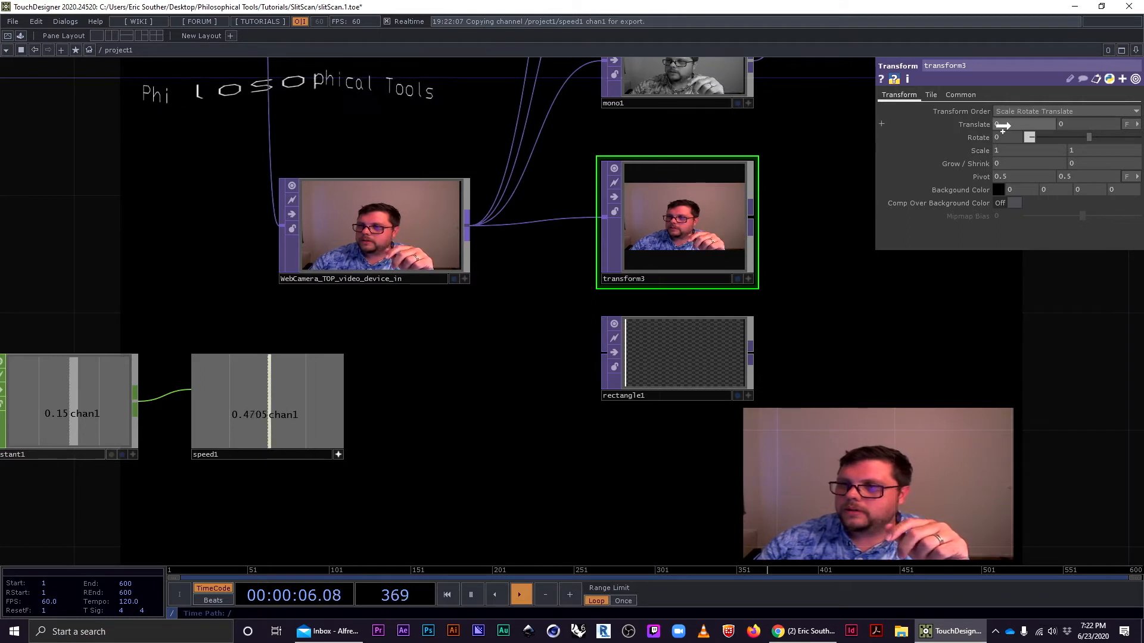
drag(1006, 124, 1007, 124)
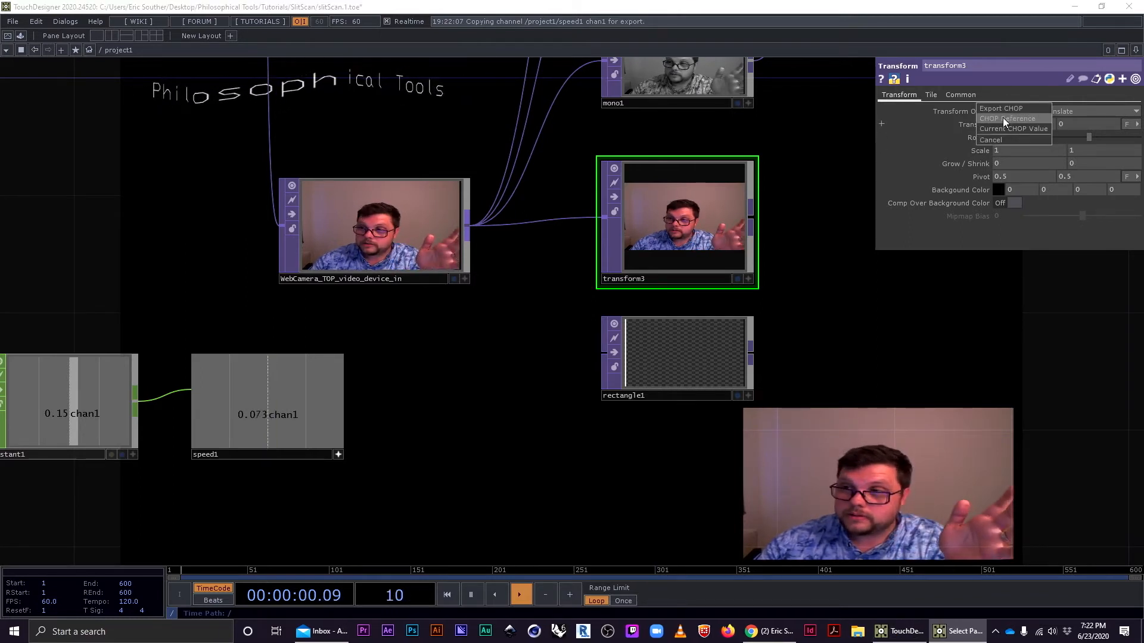
click(1011, 118)
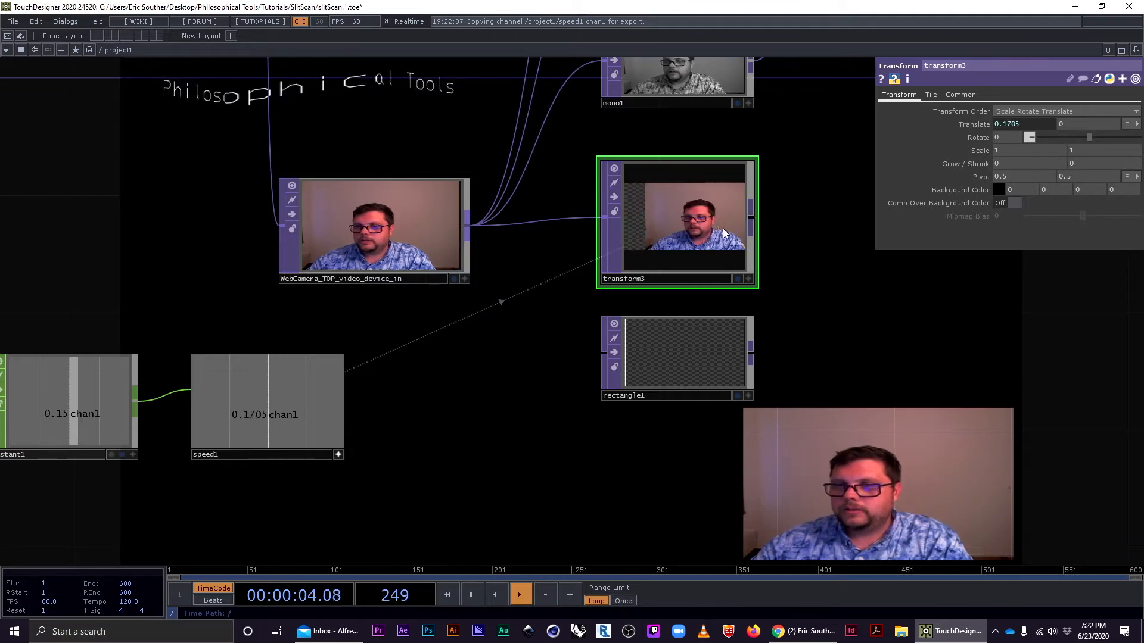
Set the Speed CHOP's loop minimum to -1.
click(331, 367)
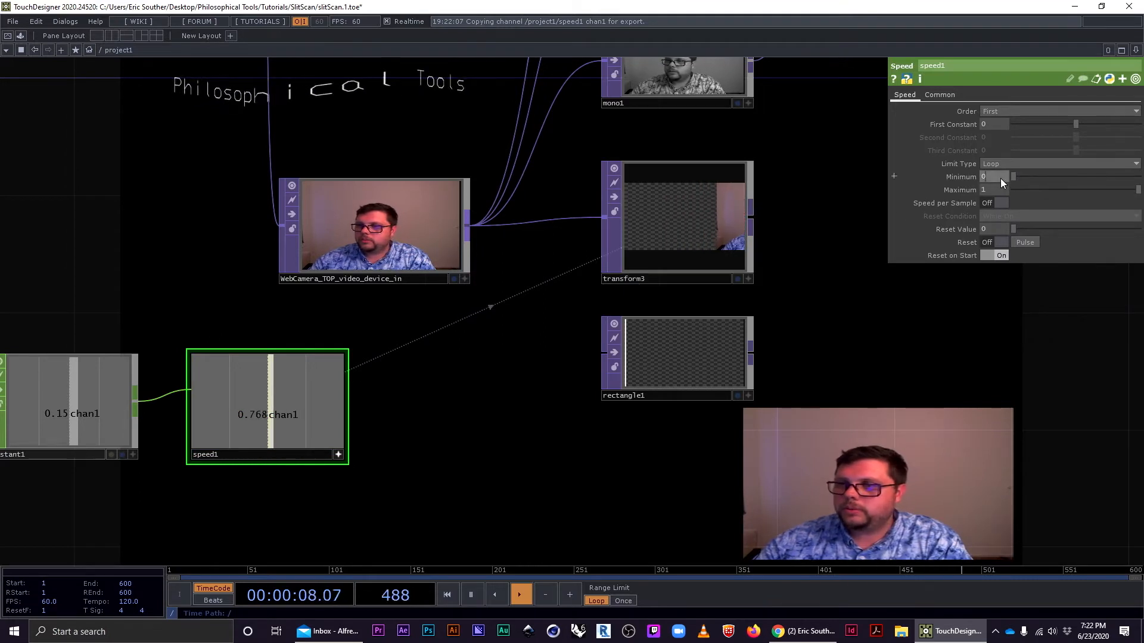
text(-1)
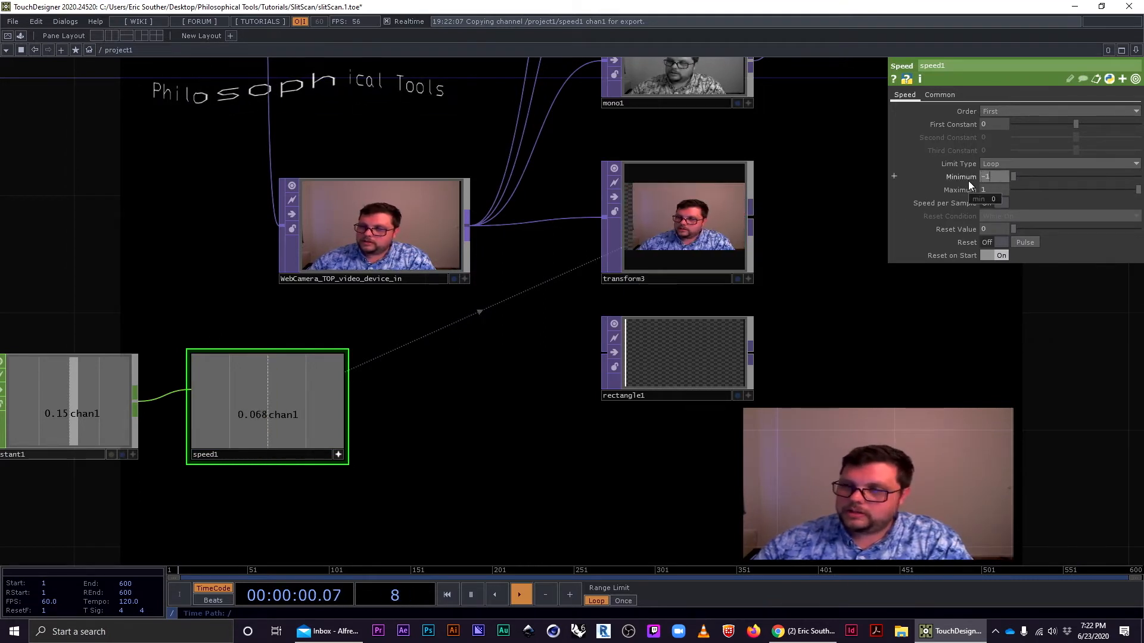
click(831, 230)
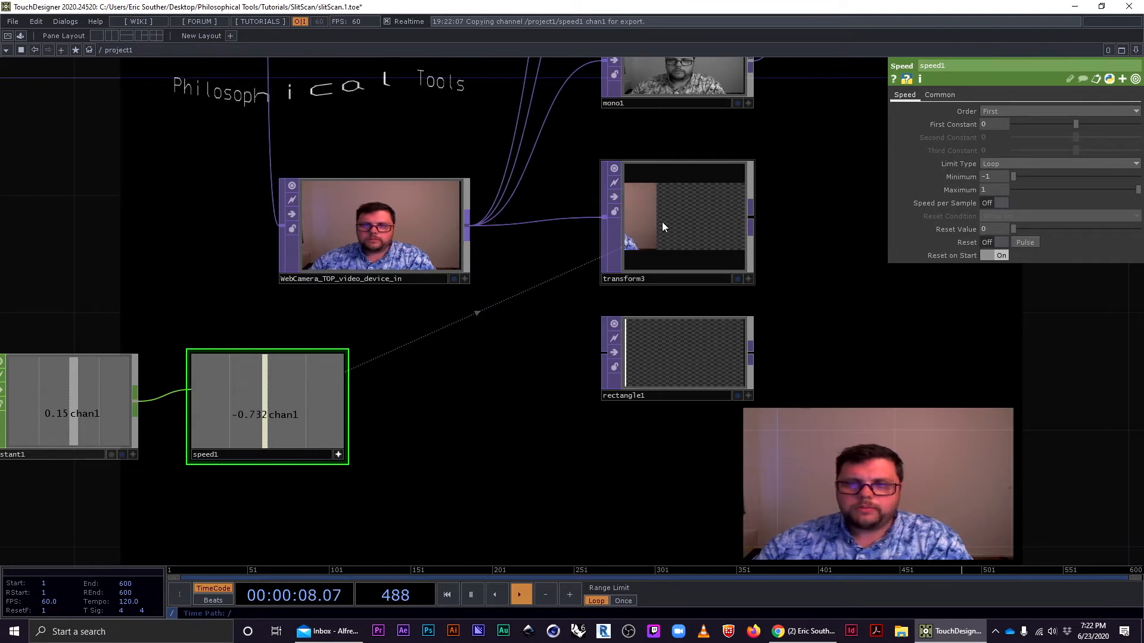
Set the new Transform TOP's extend mode to Repeat after trying Mirror, and inspect the scrolling webcam image.
scroll(661, 221, down, 3)
drag(736, 223, 527, 240)
scroll(464, 321, up, 2)
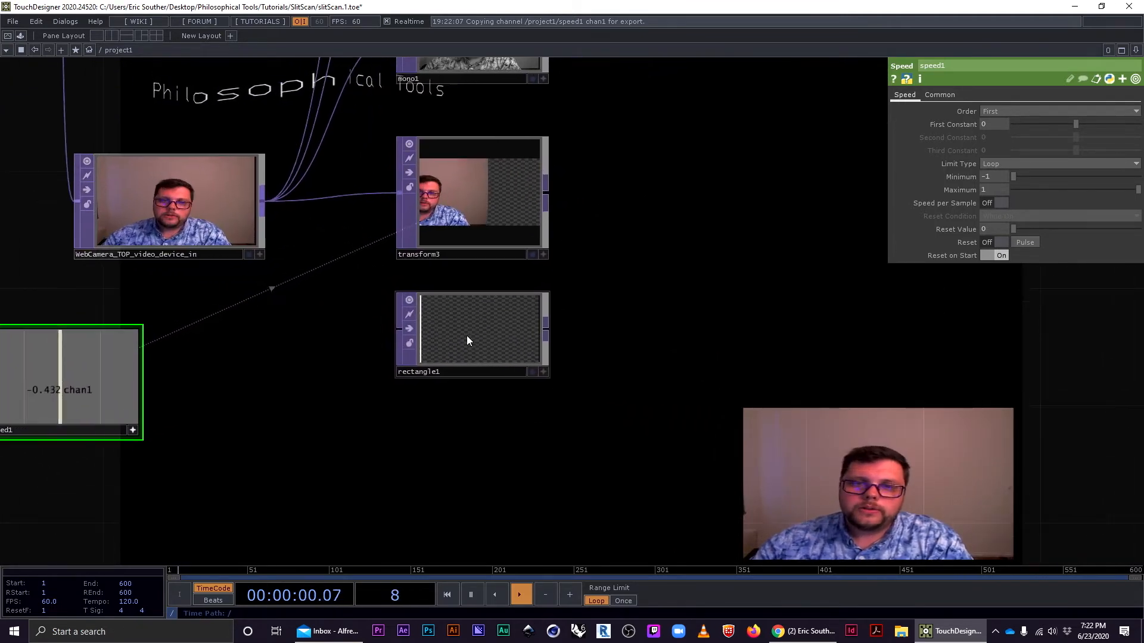
click(467, 334)
drag(603, 302, 643, 331)
click(527, 234)
click(931, 94)
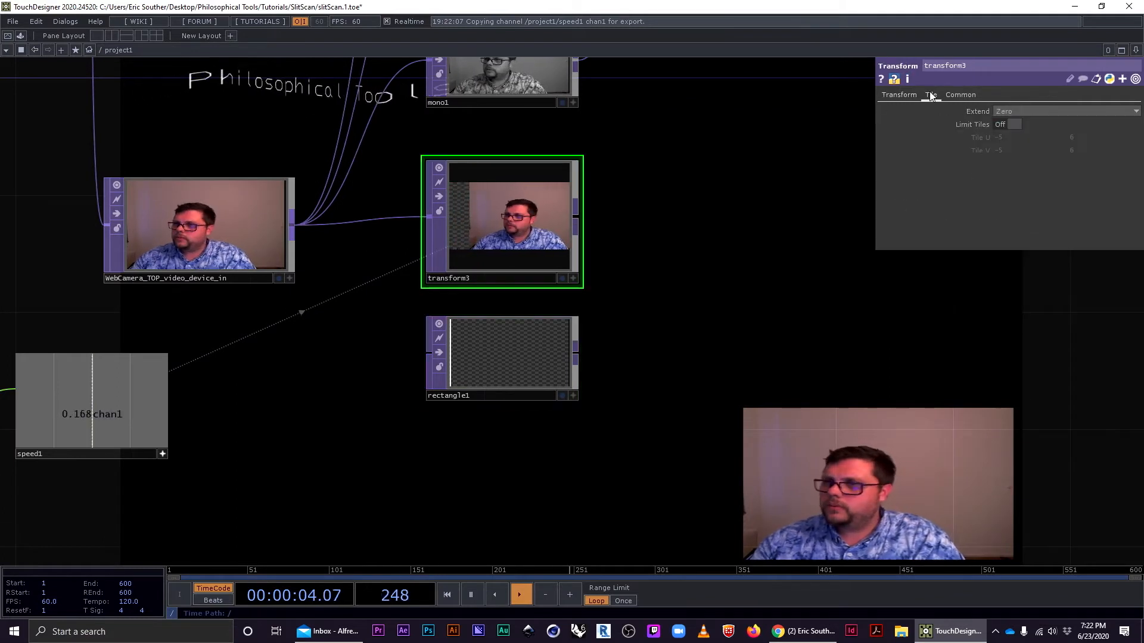
click(1014, 112)
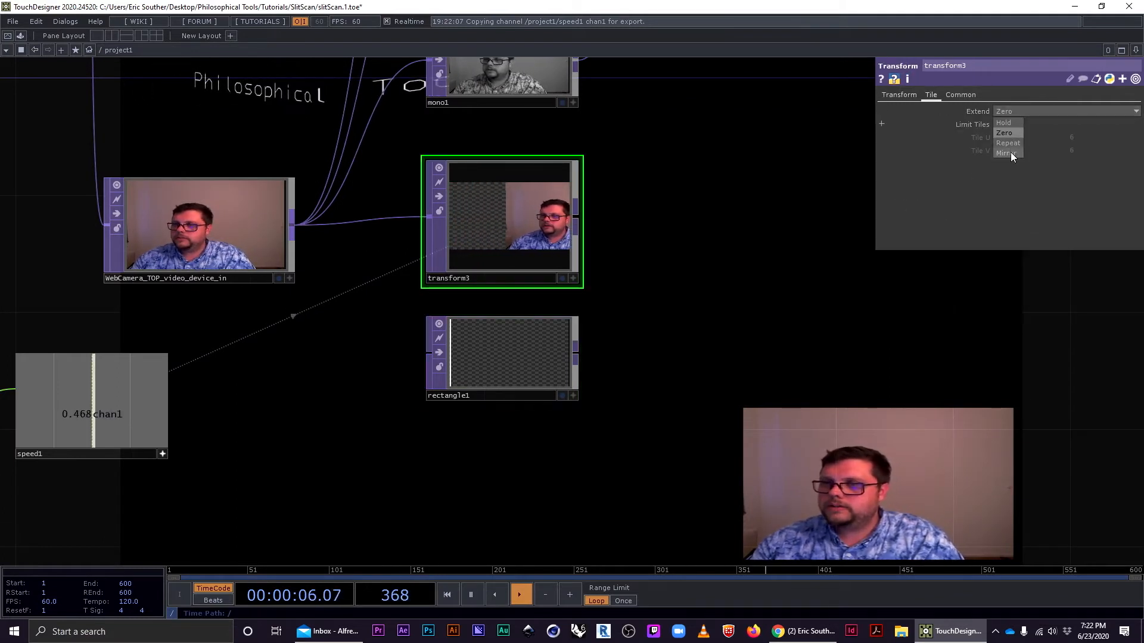
click(1010, 152)
click(1011, 112)
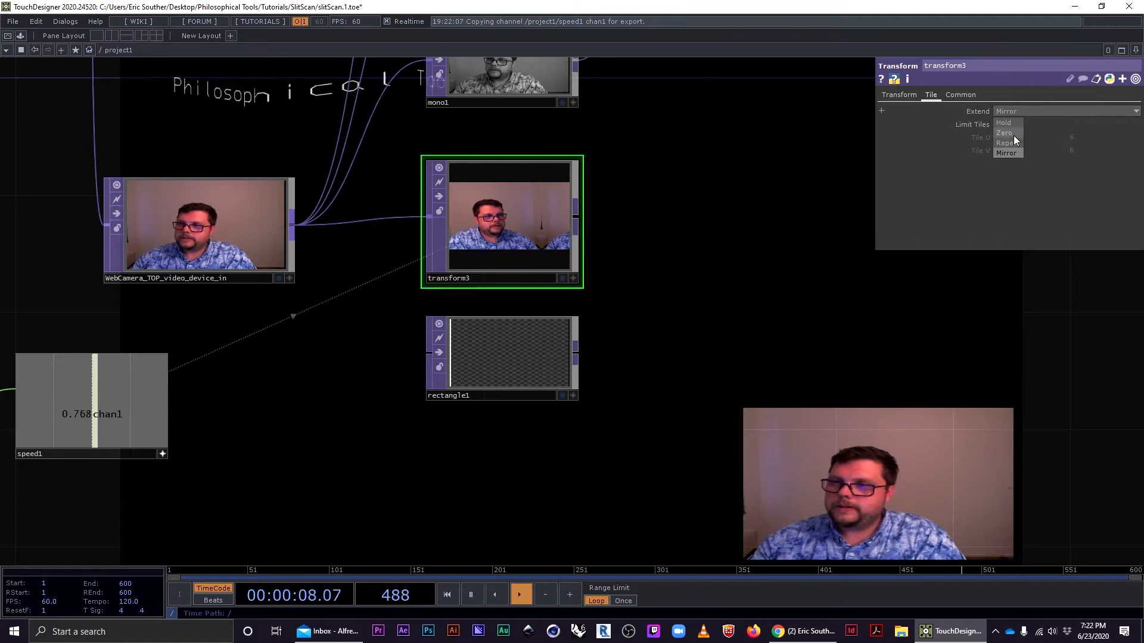
click(1013, 141)
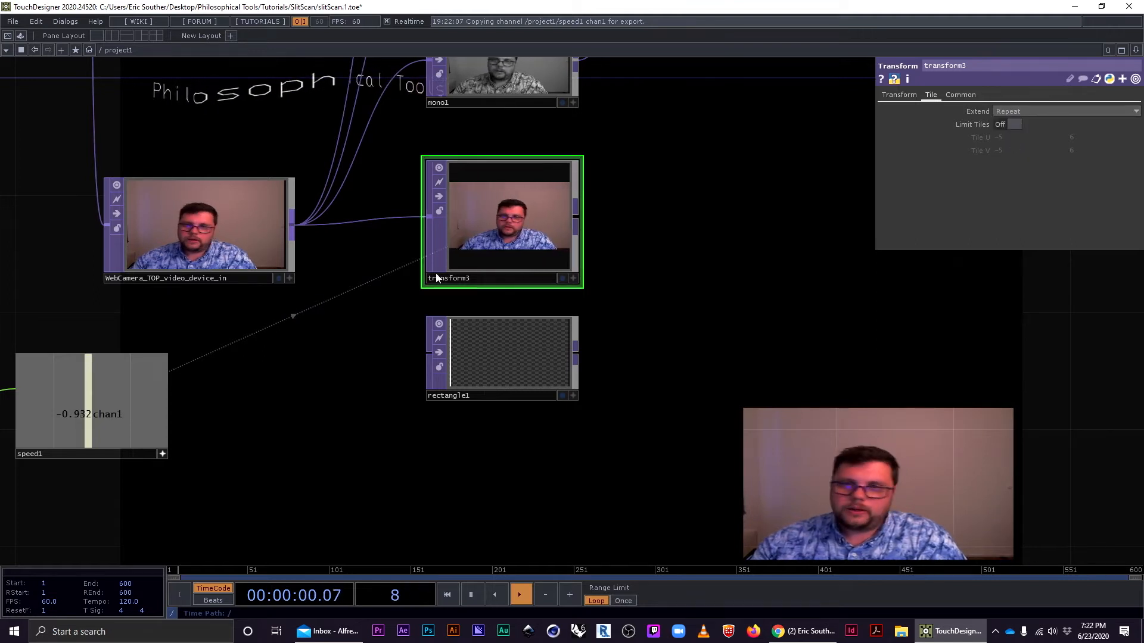
scroll(465, 248, up, 3)
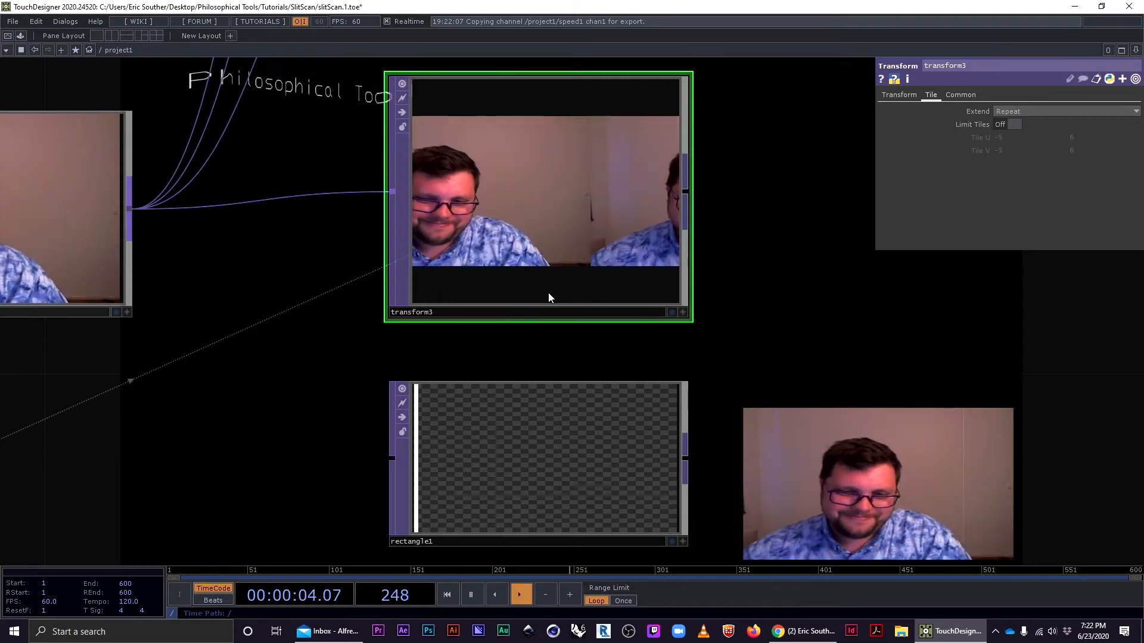
scroll(523, 408, down, 4)
scroll(652, 352, up, 2)
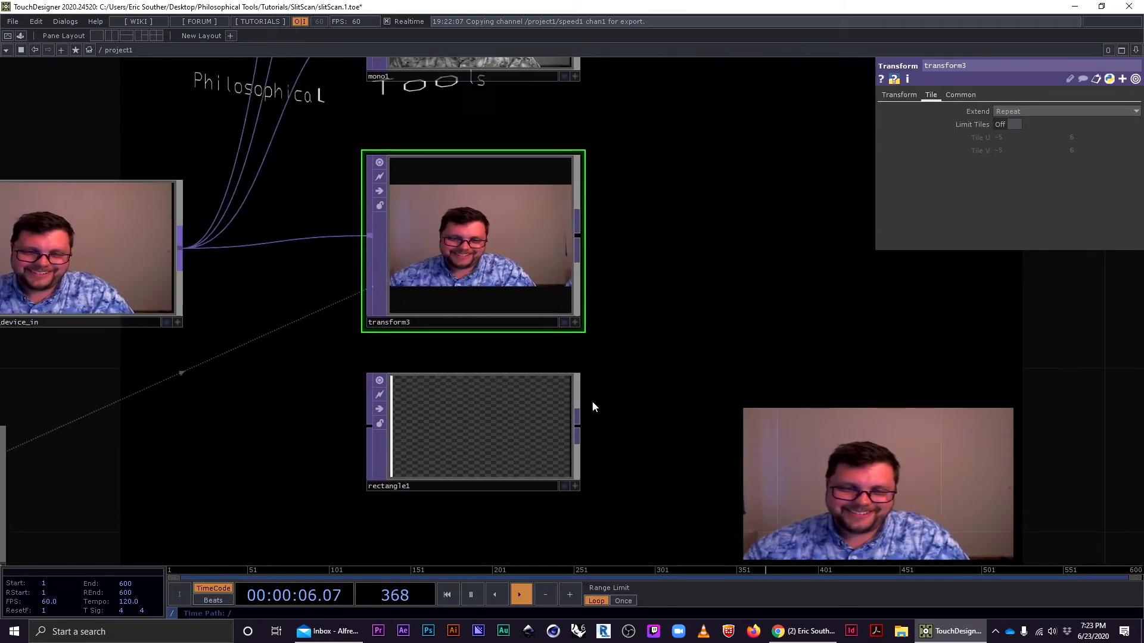
Add a Composite TOP that combines the scrolling webcam Transform TOP with the thin Rectangle TOP.
key(Tab)
text(com)
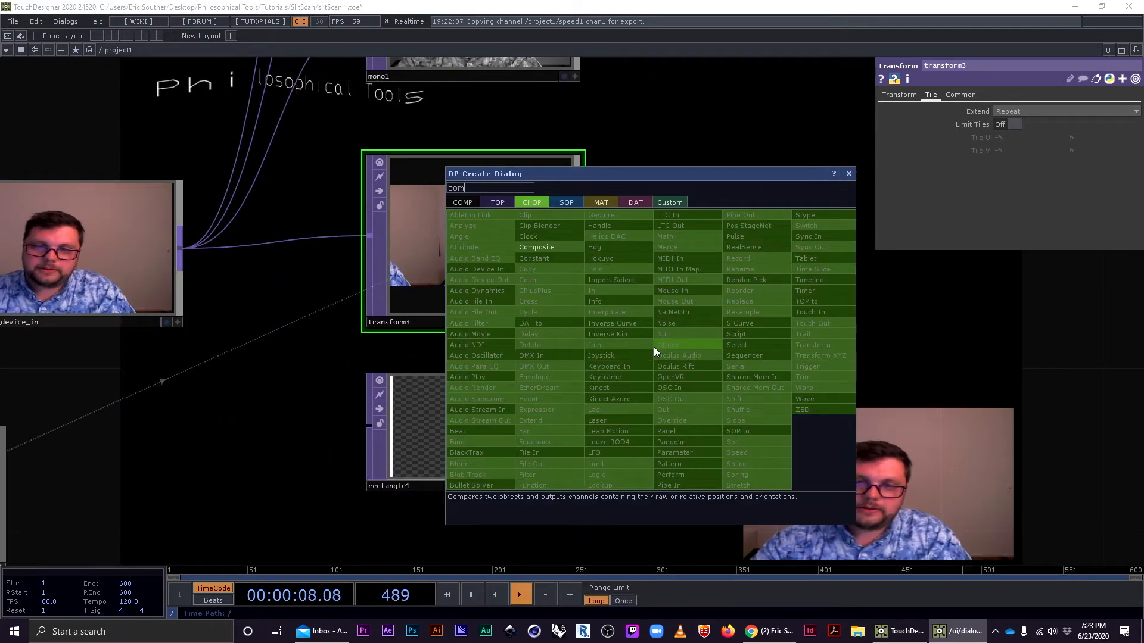
click(505, 199)
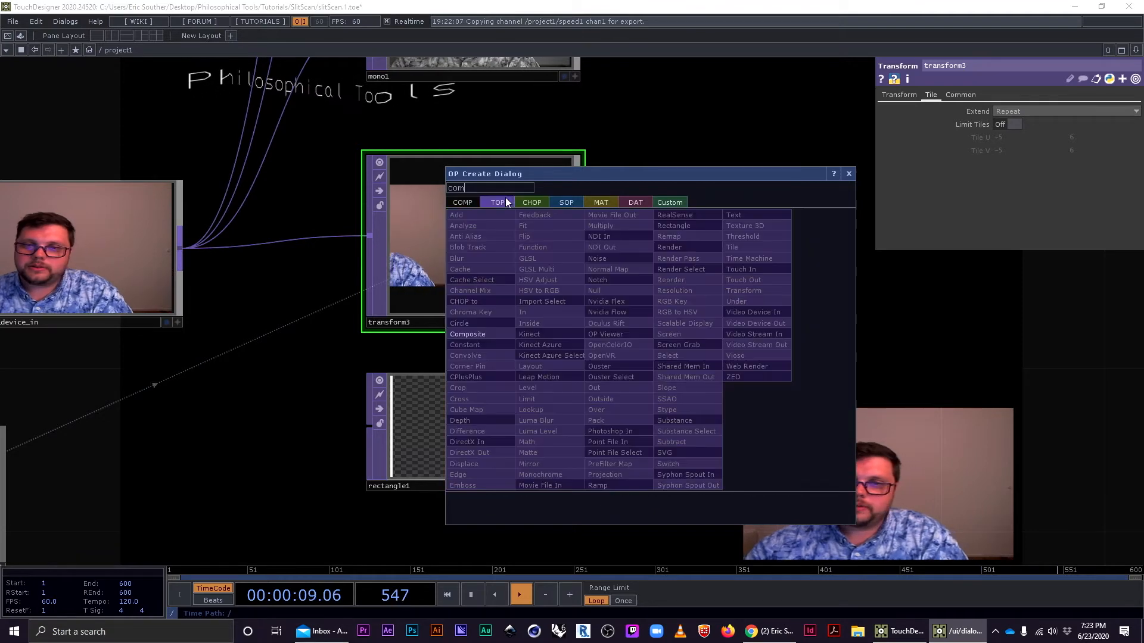
click(480, 333)
click(757, 321)
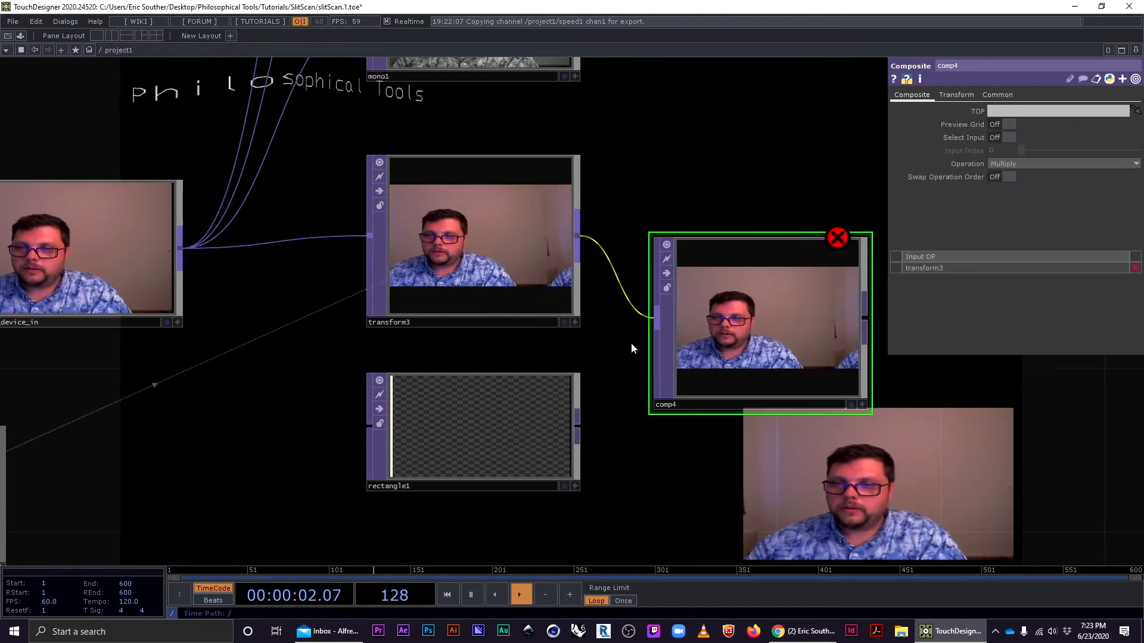
mouse_move(581, 421)
mouse_down()
mouse_move(649, 364)
mouse_move(542, 347)
mouse_move(453, 305)
mouse_up()
Set the Rectangle TOP's horizontal Center to -0.493, checking the slit's position at the edge of the composite.
scroll(672, 299, up, 5)
scroll(679, 344, up, 2)
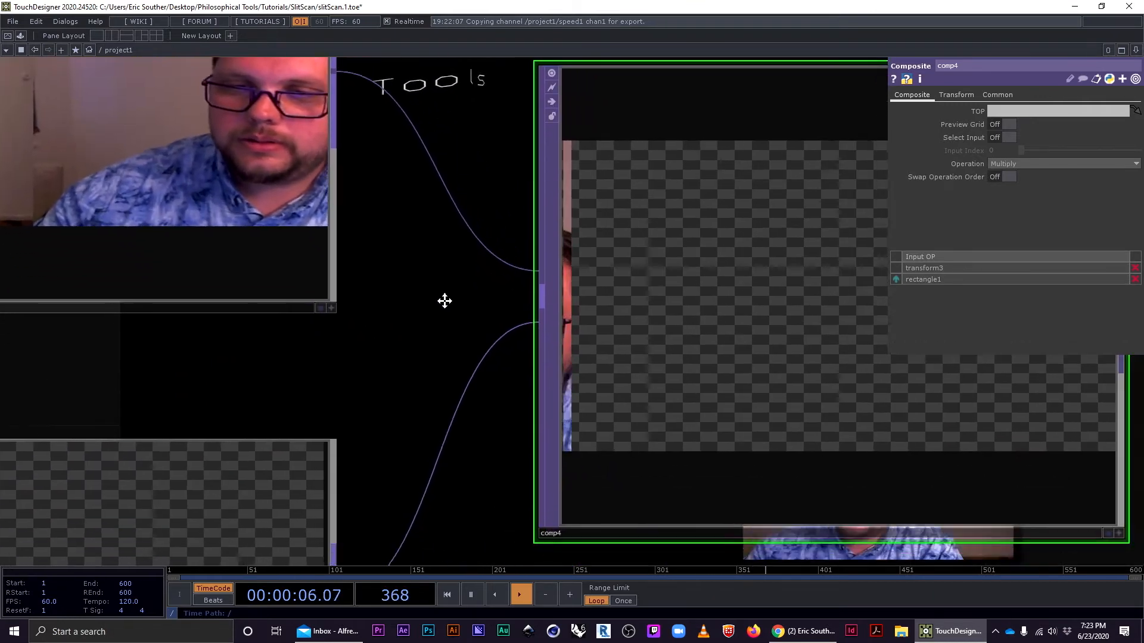
scroll(517, 305, up, 3)
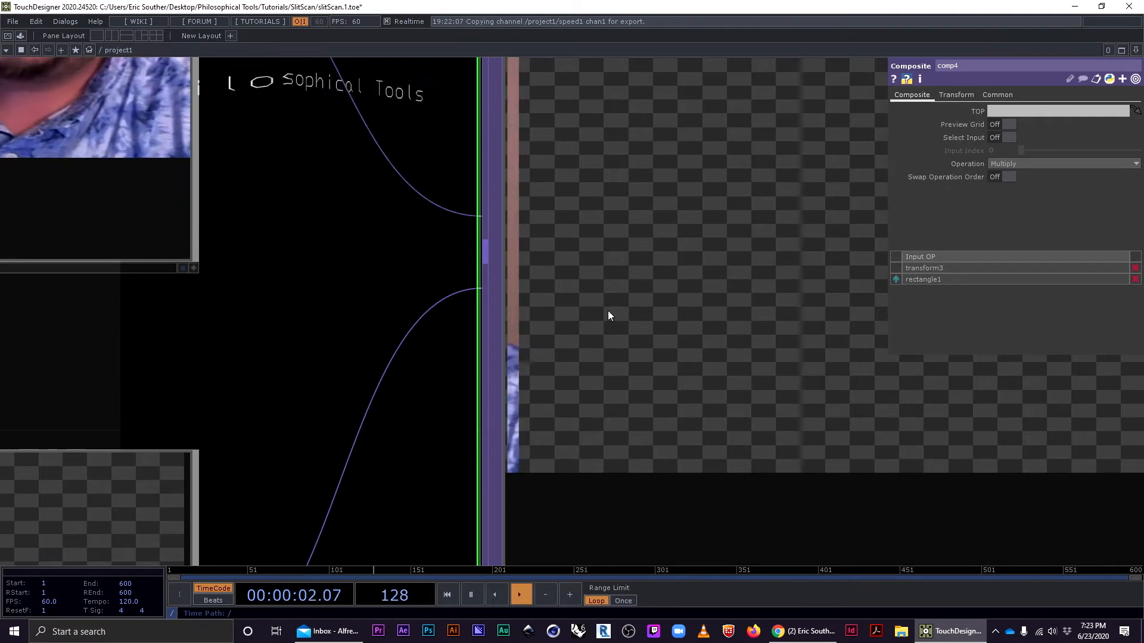
scroll(489, 302, down, 2)
click(215, 424)
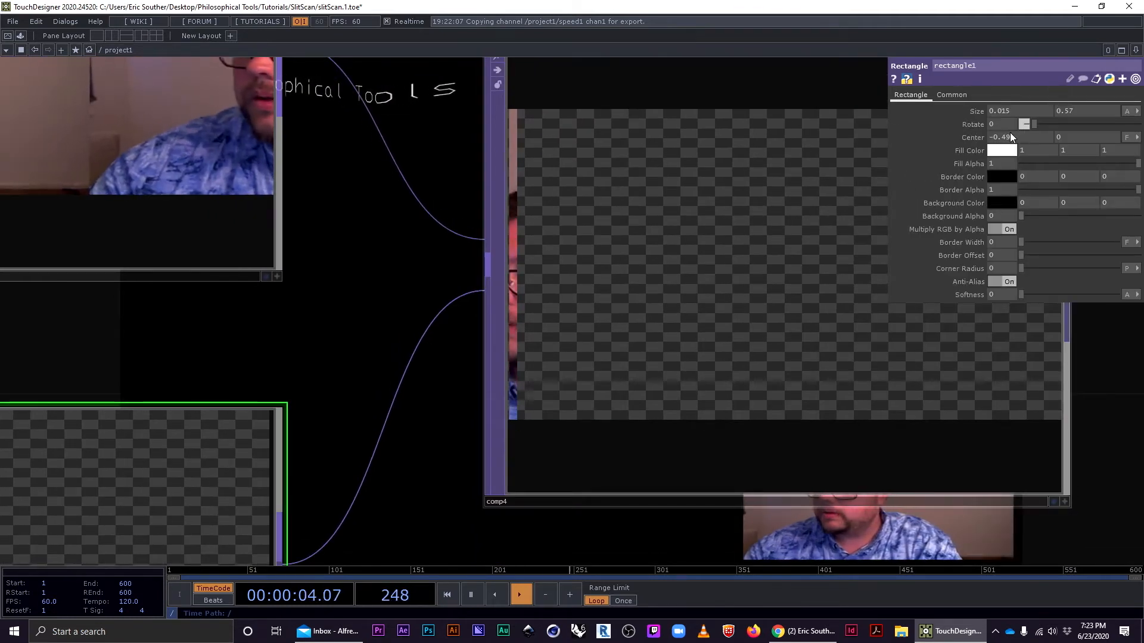
mouse_move(1016, 137)
middle_down()
mouse_move(1016, 159)
mouse_move(1013, 114)
middle_up()
Add a Feedback TOP beyond the new Composite TOP and connect the composite's output to it.
scroll(482, 229, down, 4)
scroll(486, 228, down, 2)
scroll(686, 220, up, 4)
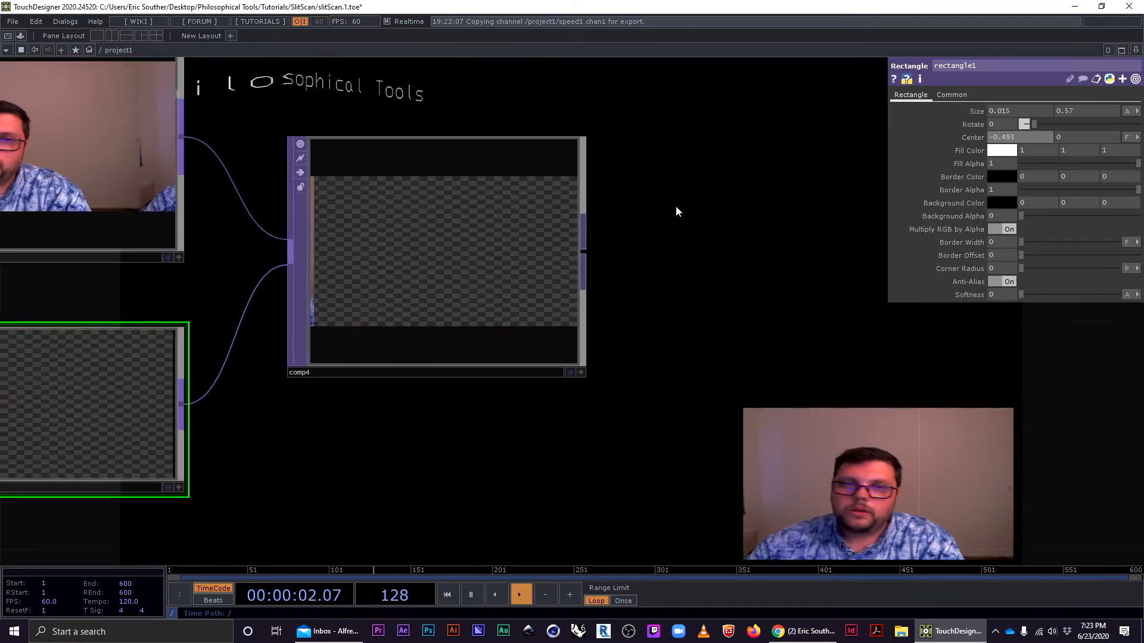
scroll(689, 229, down, 4)
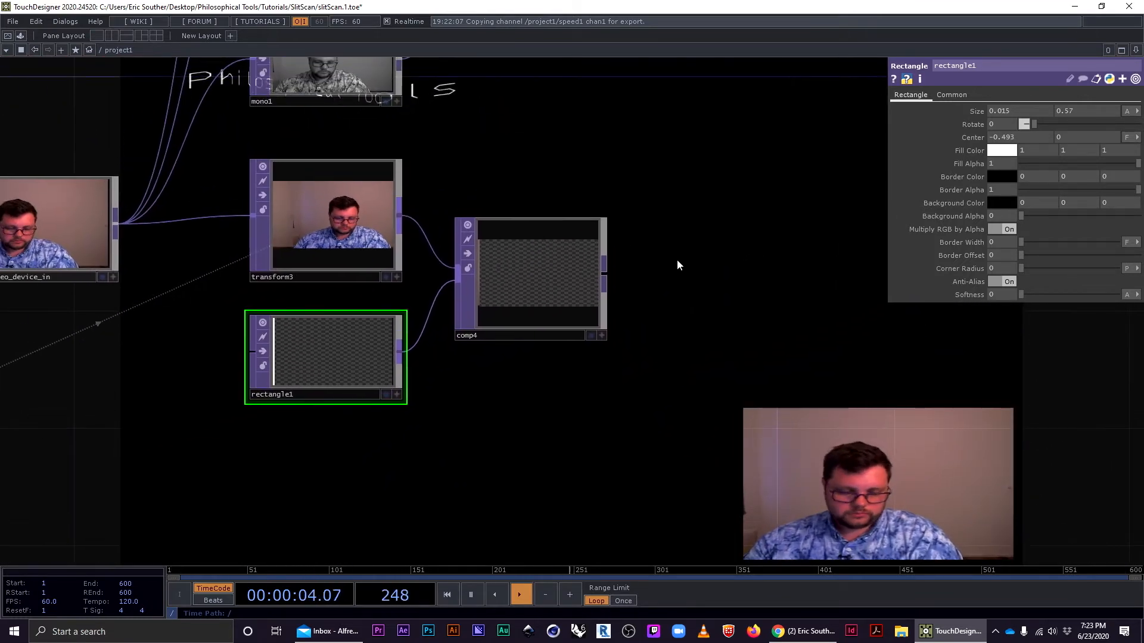
key(Tab)
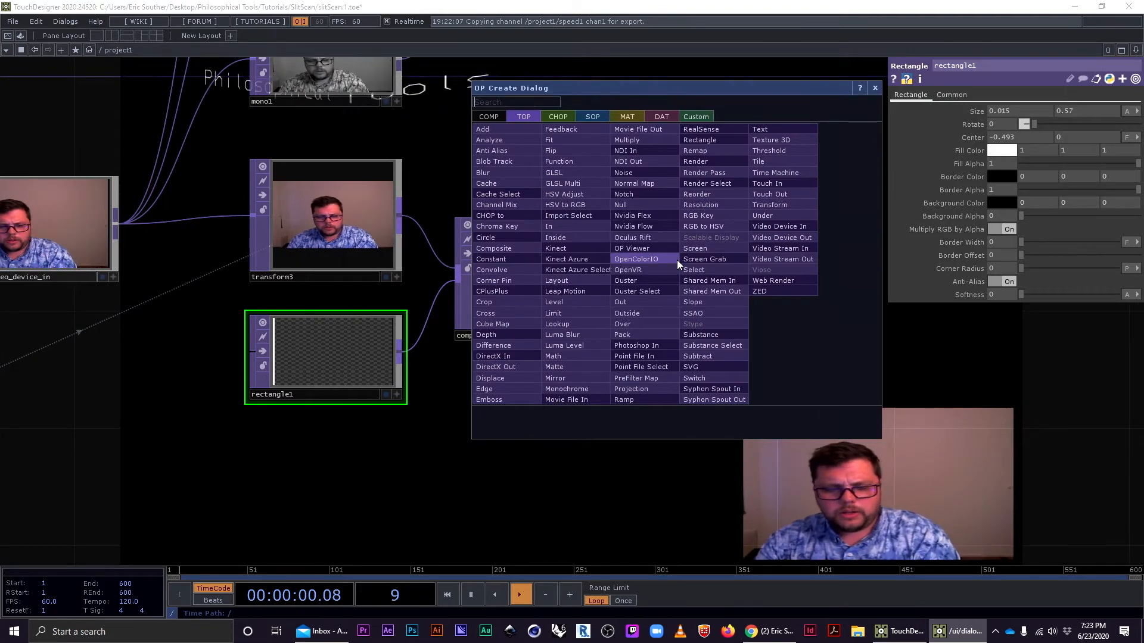
text(f)
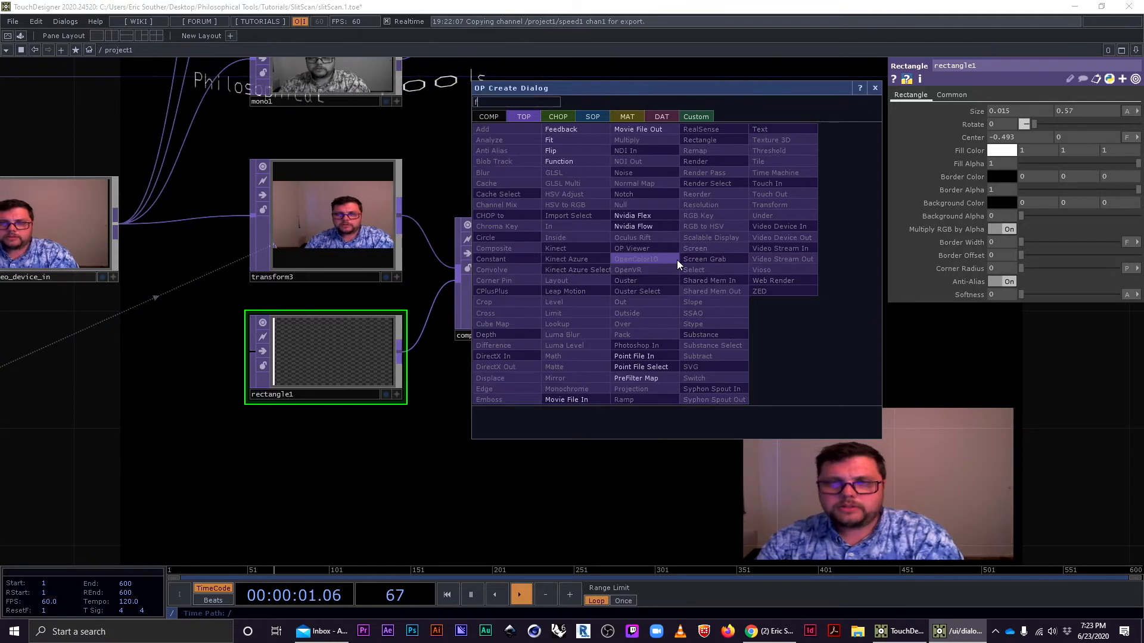
click(579, 129)
click(798, 197)
drag(615, 335, 581, 333)
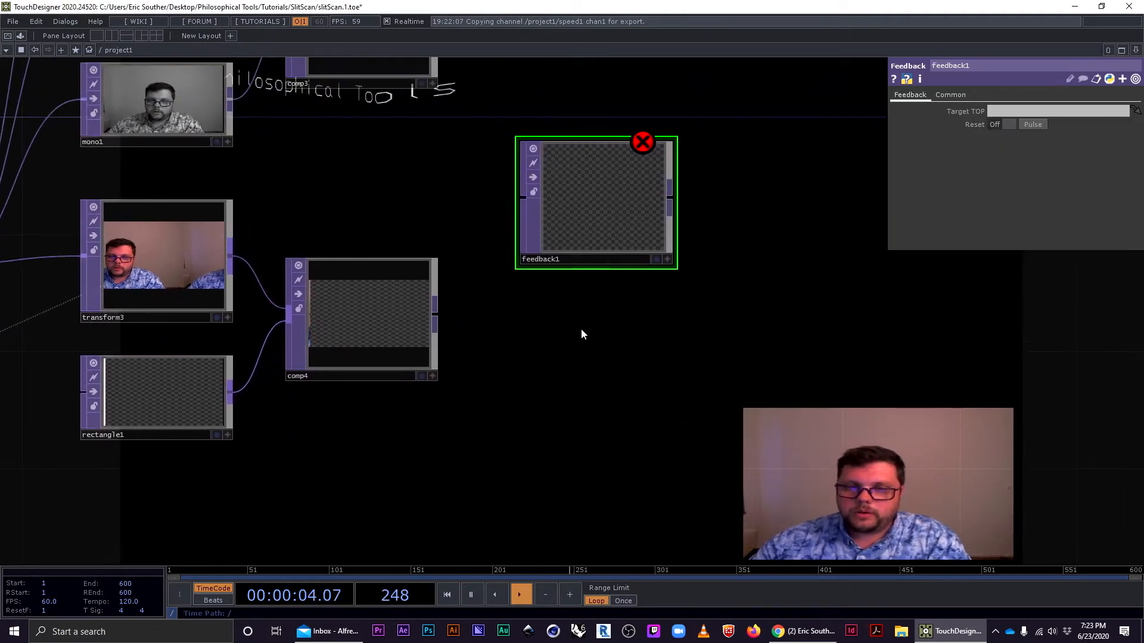
scroll(582, 335, down, 2)
click(526, 243)
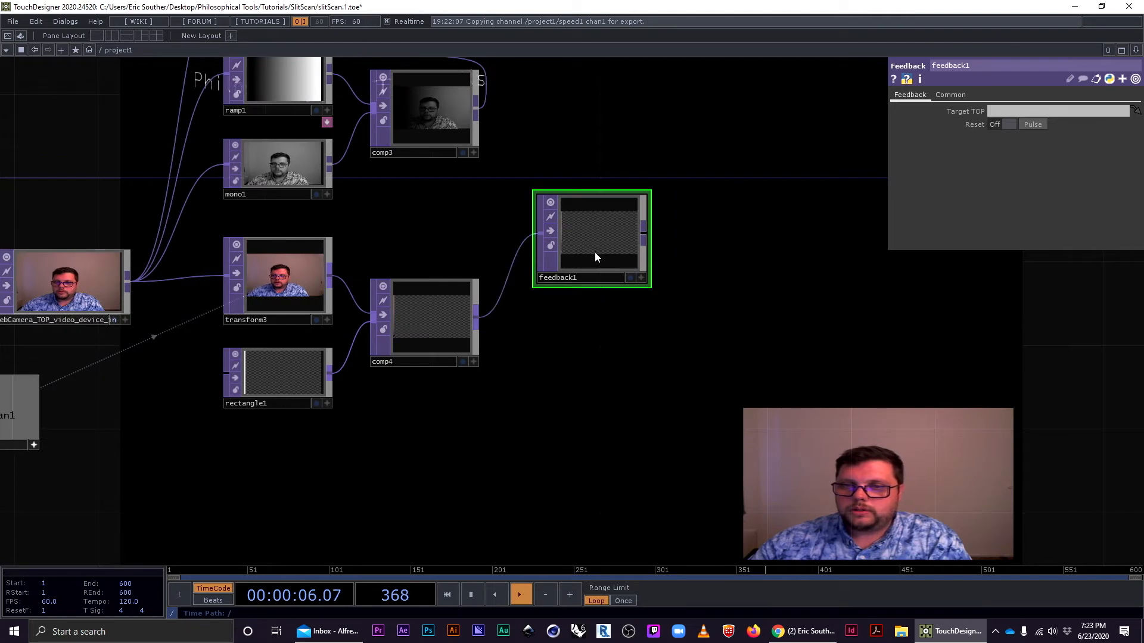
drag(595, 252, 595, 231)
key(ctrl+z)
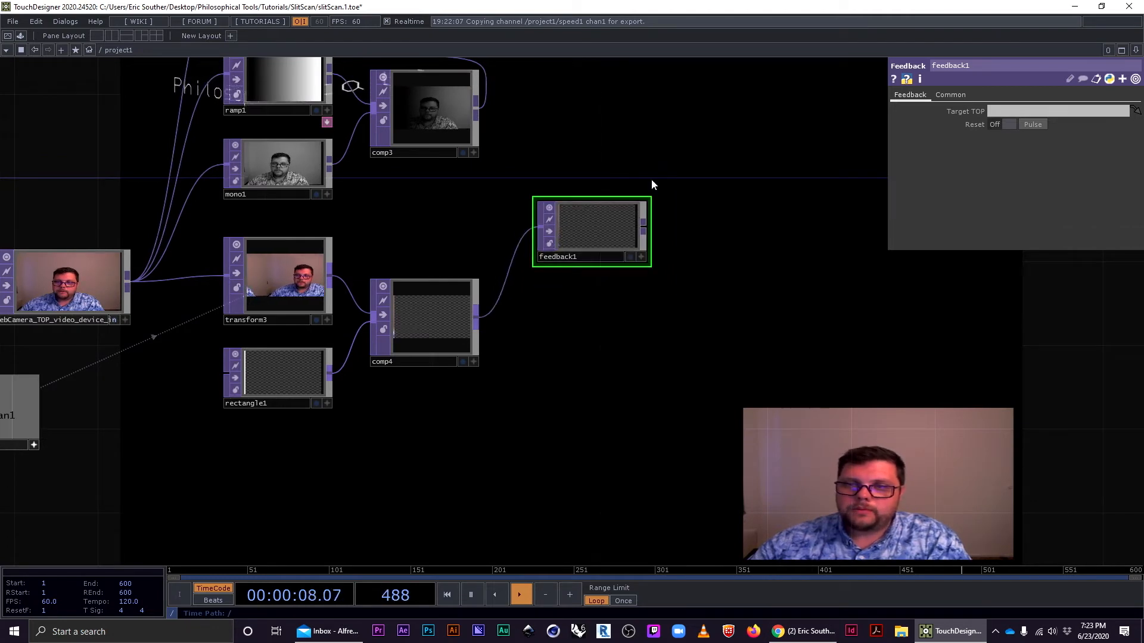
Inspect the composite's slit image, then add an Over TOP fed by the Composite TOP.
drag(547, 371, 447, 378)
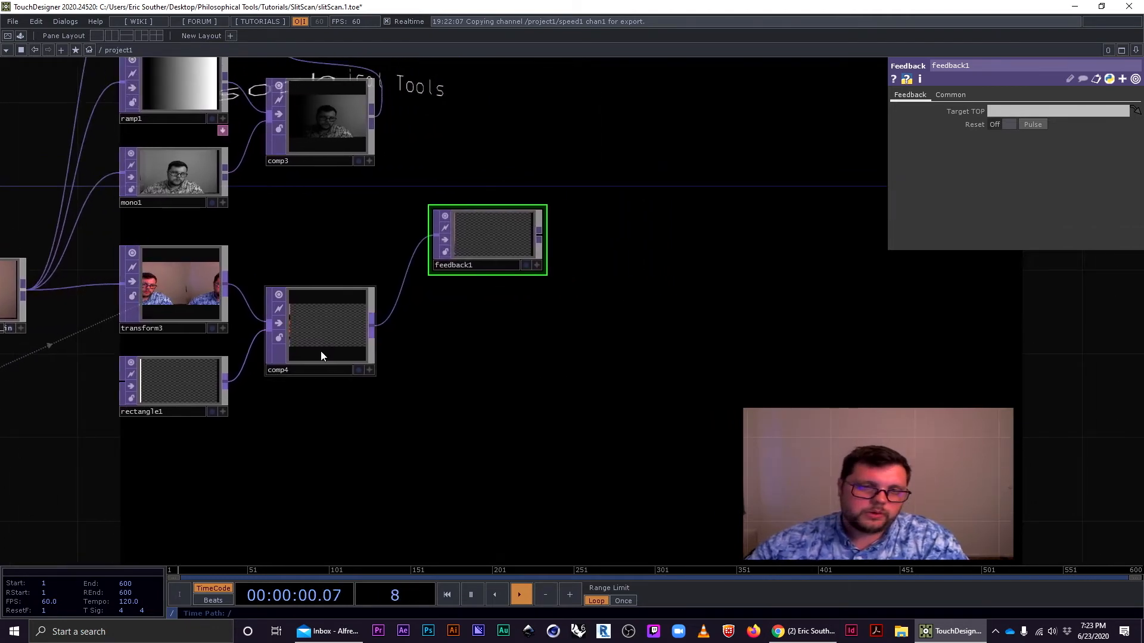
drag(327, 419, 553, 414)
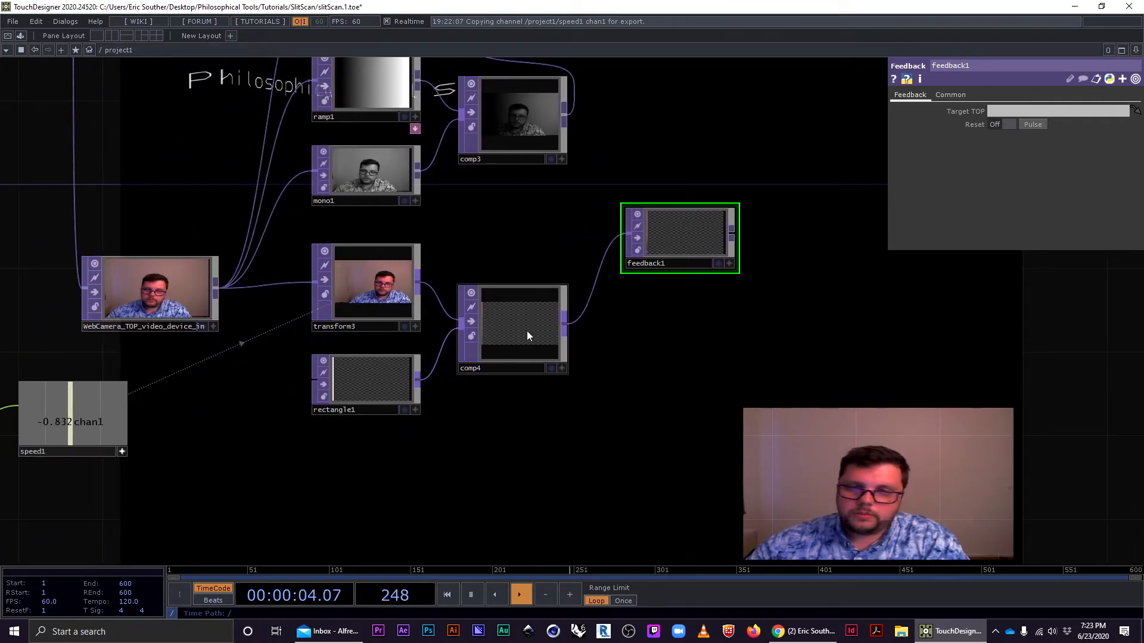
drag(526, 331, 542, 331)
scroll(541, 335, up, 8)
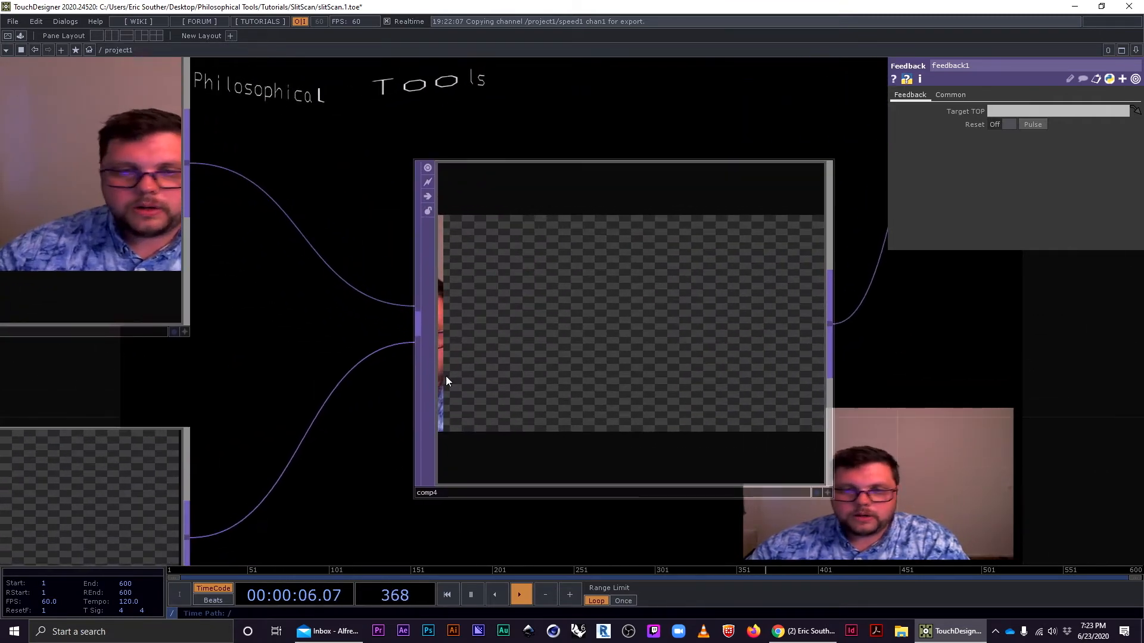
scroll(448, 382, down, 2)
scroll(451, 380, down, 3)
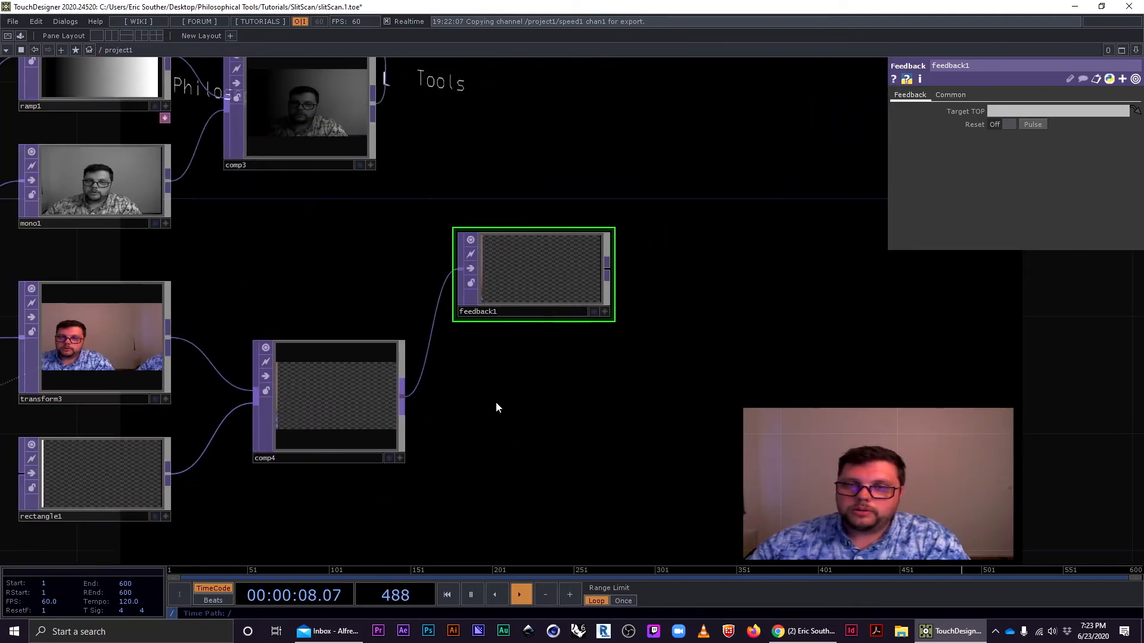
drag(518, 415, 457, 391)
key(Tab)
text(o)
click(461, 440)
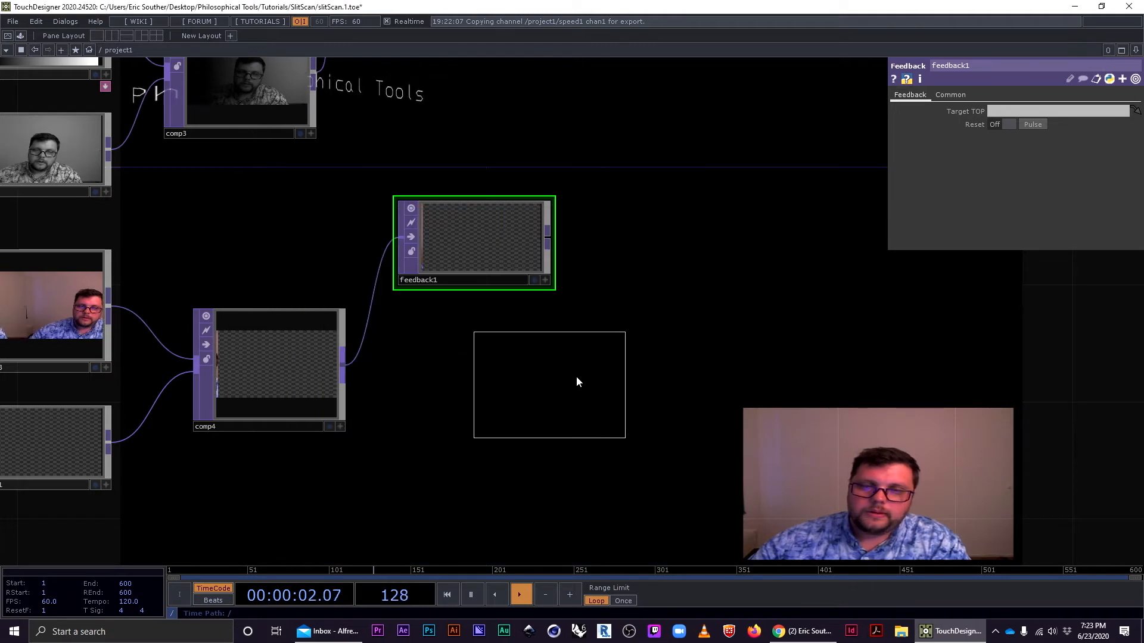
click(656, 373)
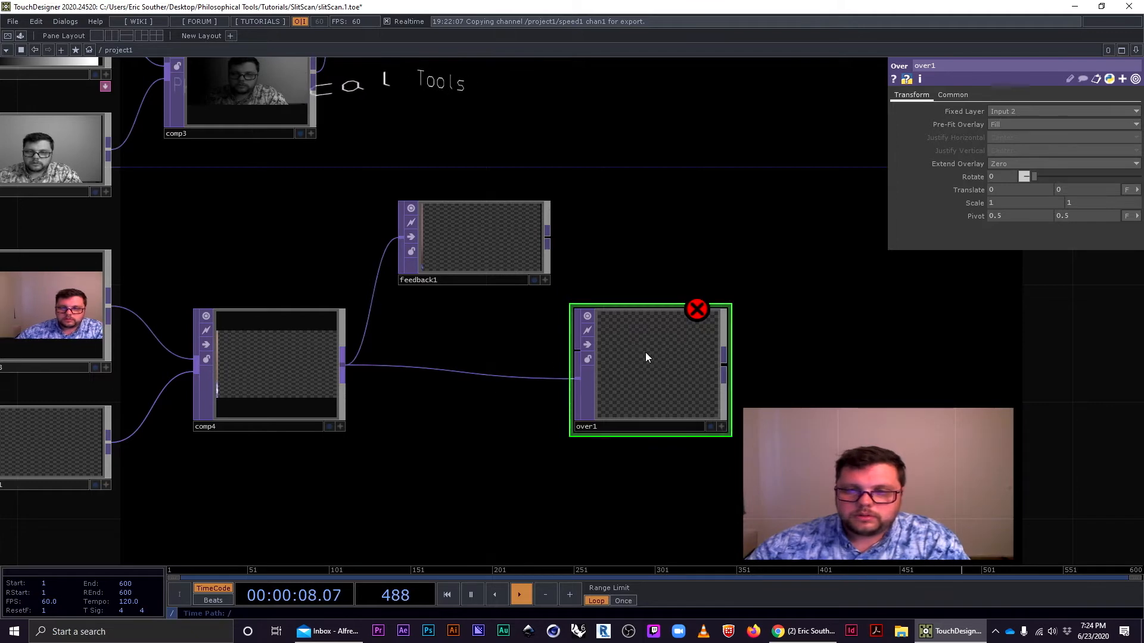
Rewire the Over TOP so the Composite TOP is its first input and the Feedback TOP its second.
drag(623, 321, 682, 350)
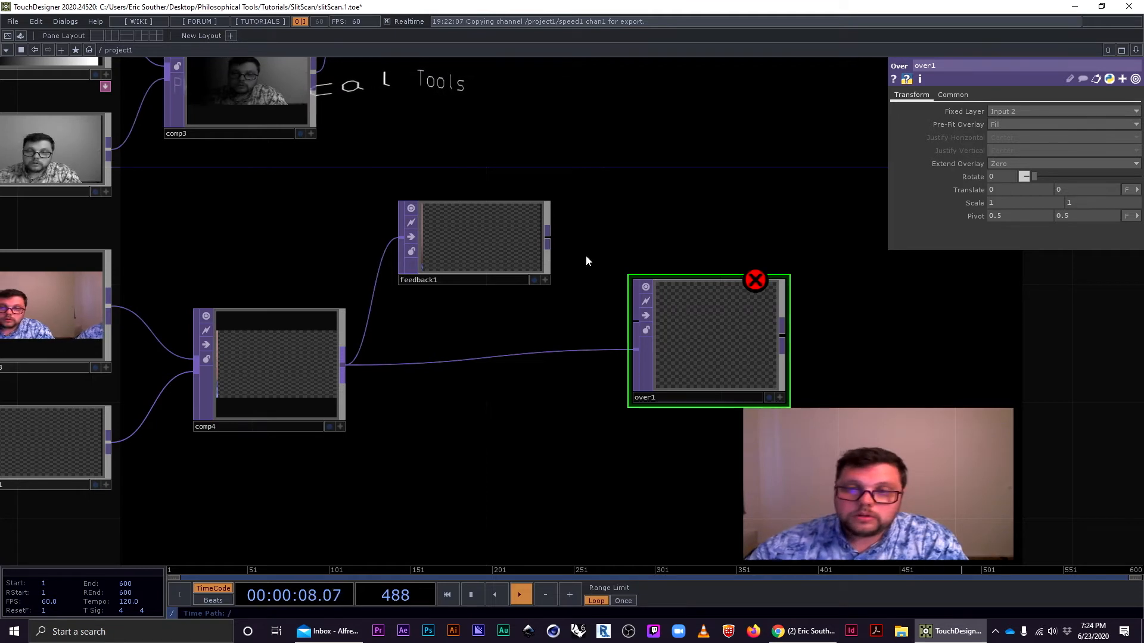
drag(549, 238, 624, 352)
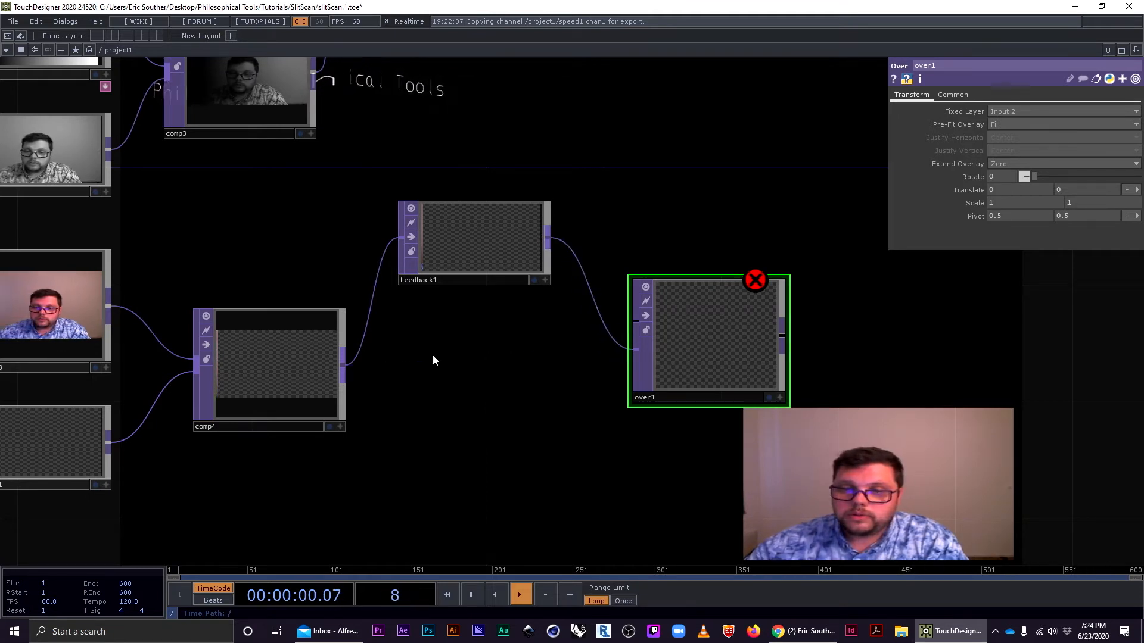
drag(345, 370, 625, 324)
Add a Transform TOP after the Over TOP and connect the Over TOP's output to it.
drag(746, 354, 585, 354)
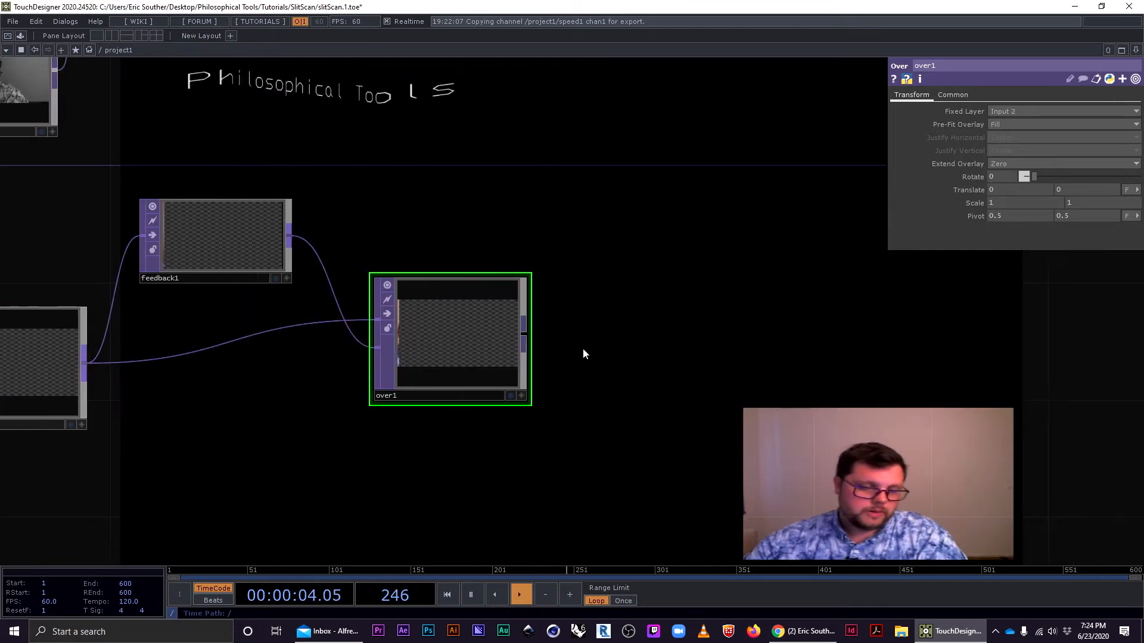
key(Tab)
text(tra)
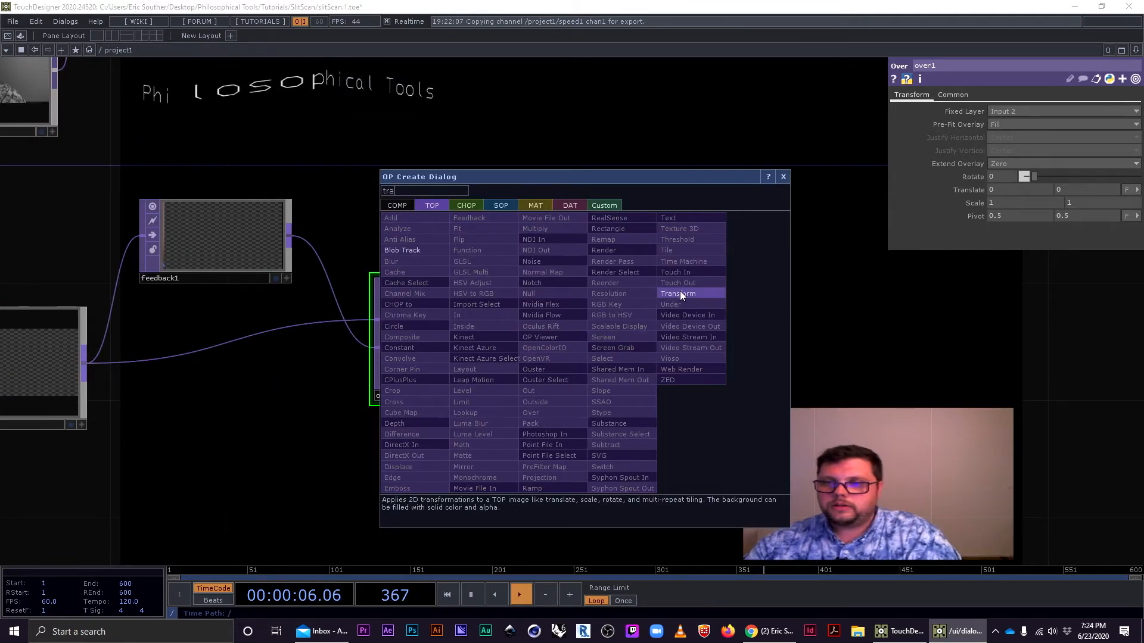
click(680, 294)
click(626, 309)
drag(588, 348, 589, 373)
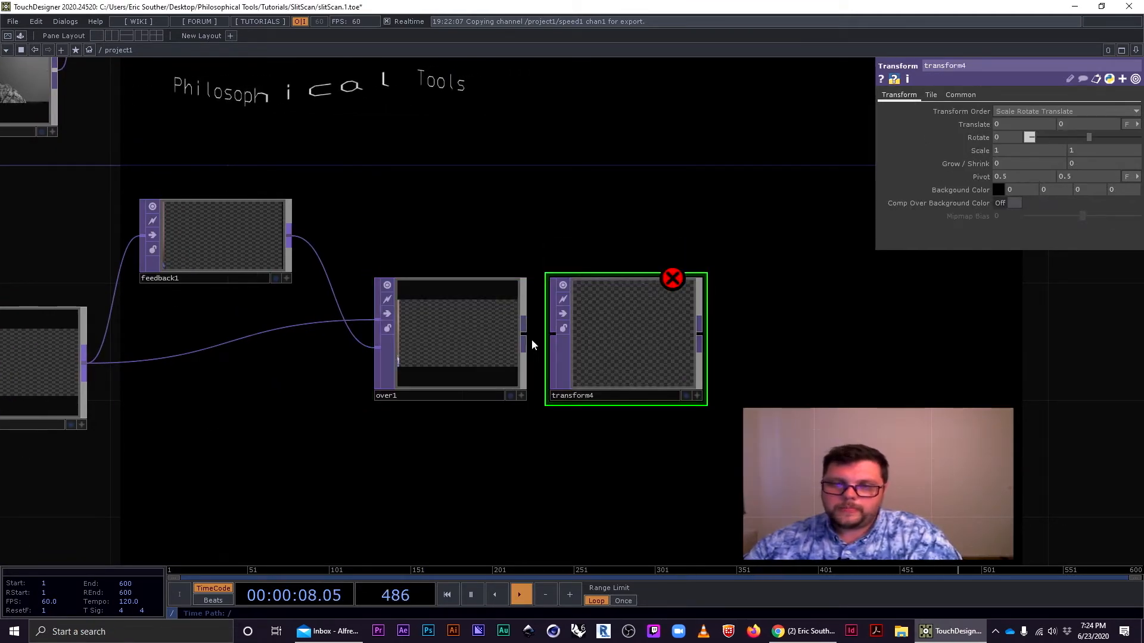
Add a Switch TOP at the end of the chain and connect the latest Transform TOP to it.
drag(776, 337, 665, 340)
key(Tab)
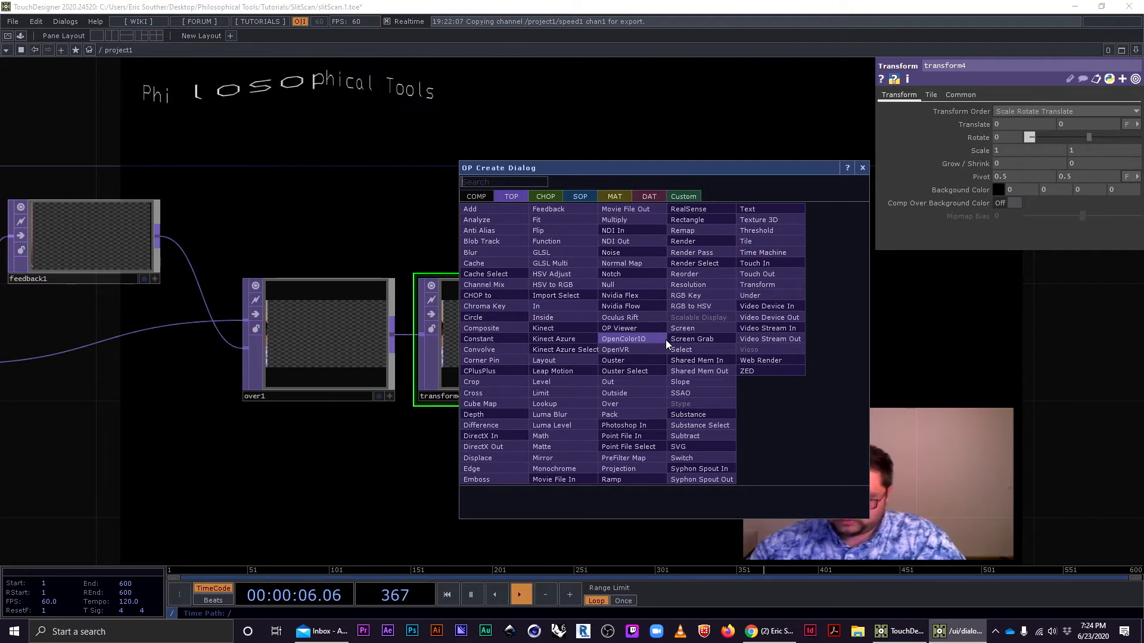
text(sw)
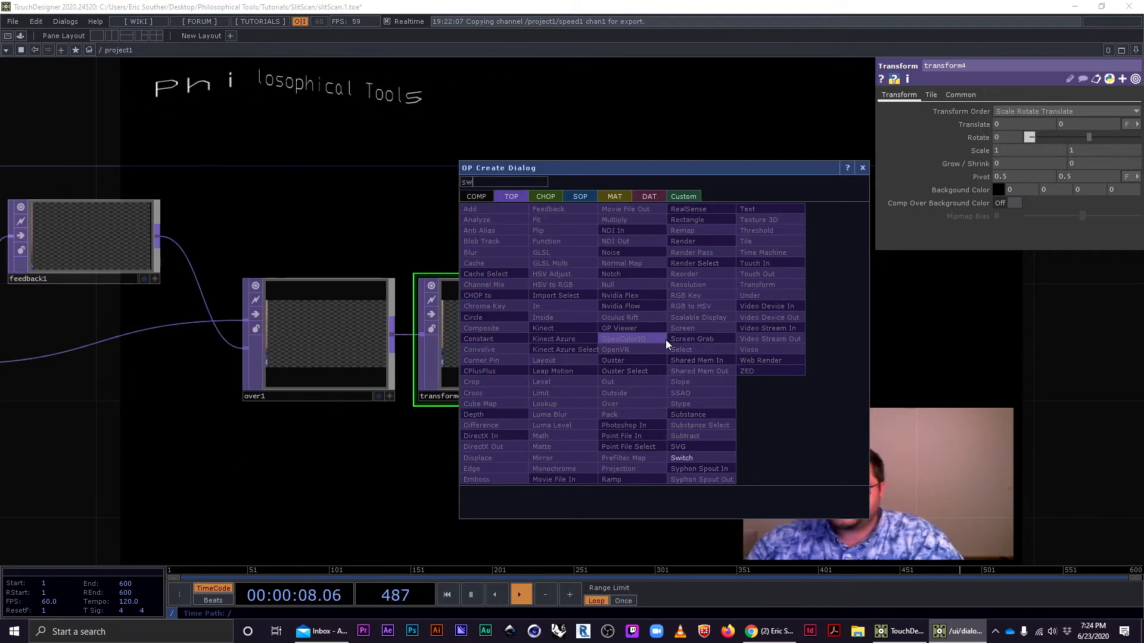
click(681, 458)
click(722, 342)
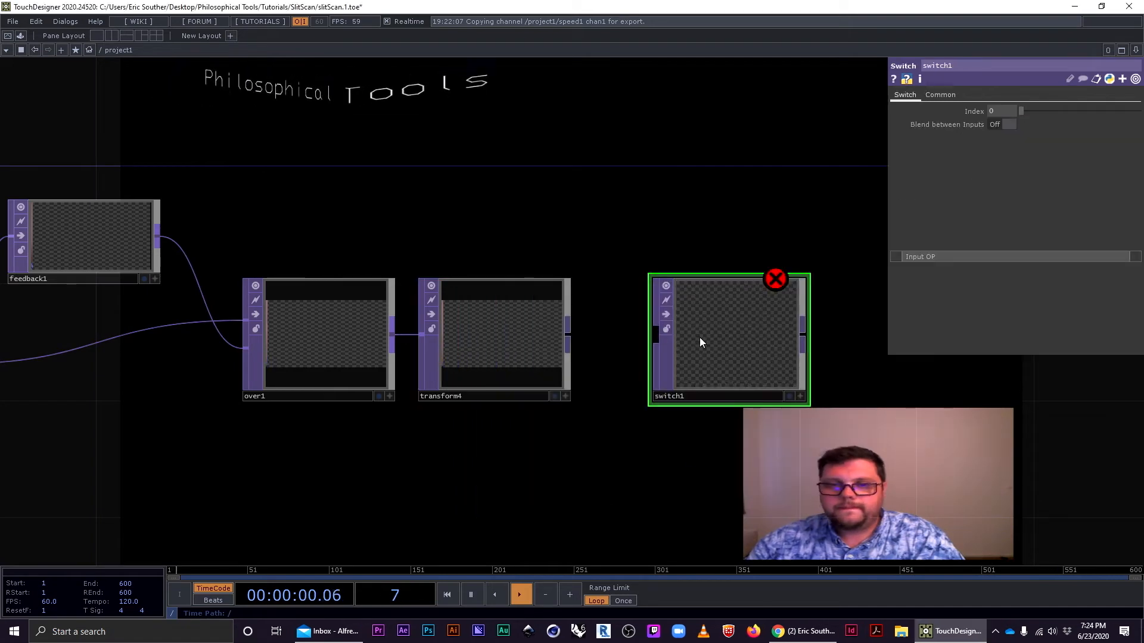
drag(569, 343, 660, 292)
Add a Constant TOP above the latest Transform TOP and set its color to black.
key(Tab)
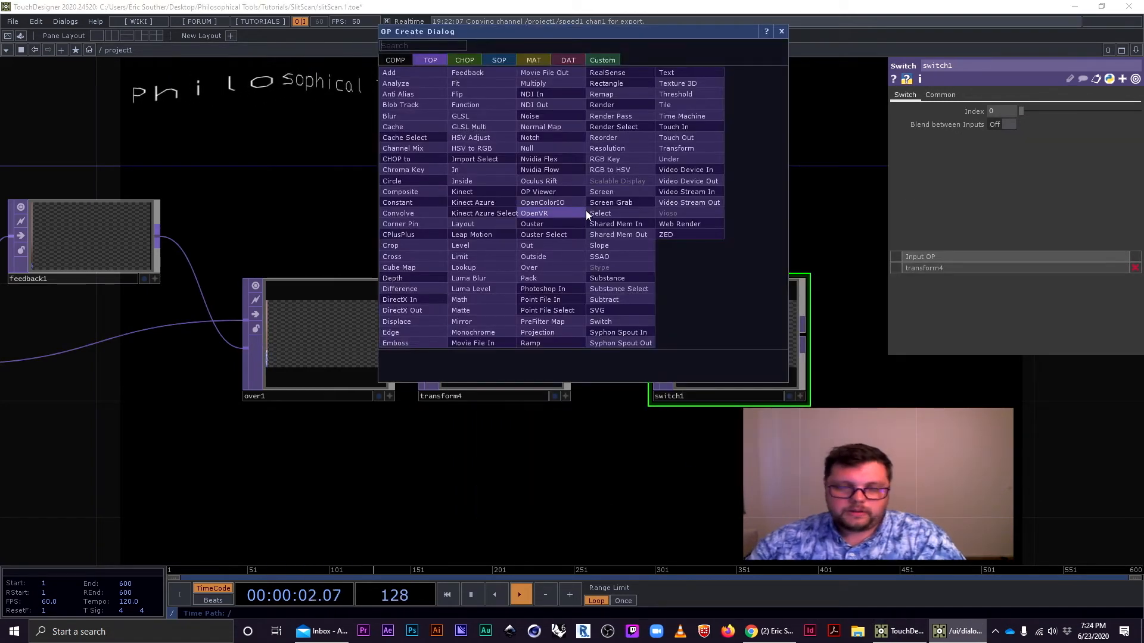
text(con)
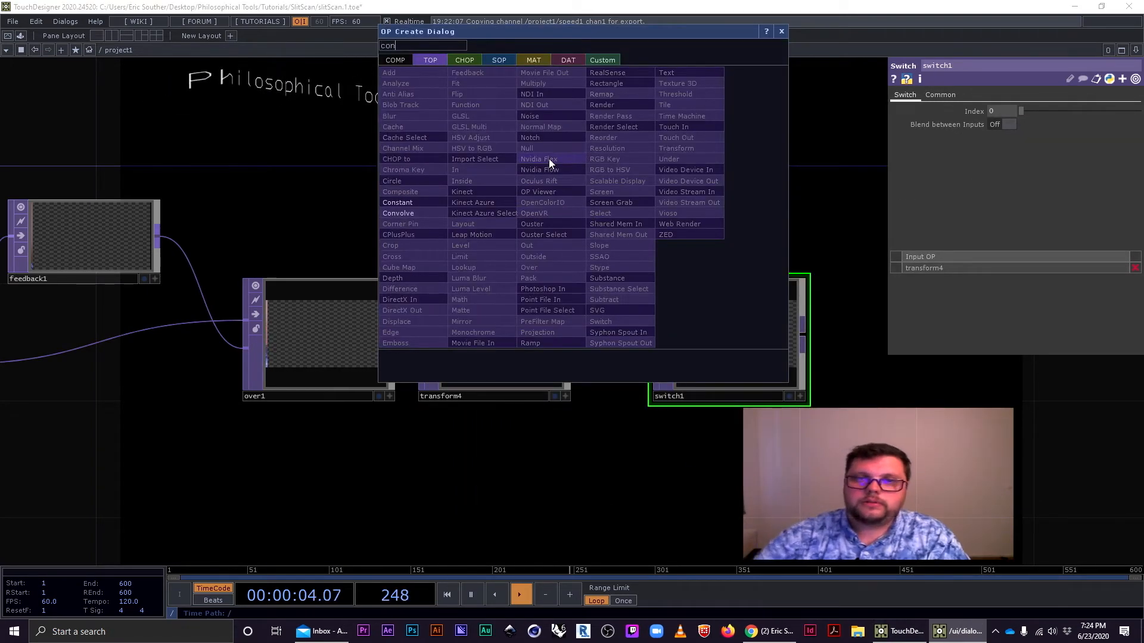
click(416, 206)
click(498, 197)
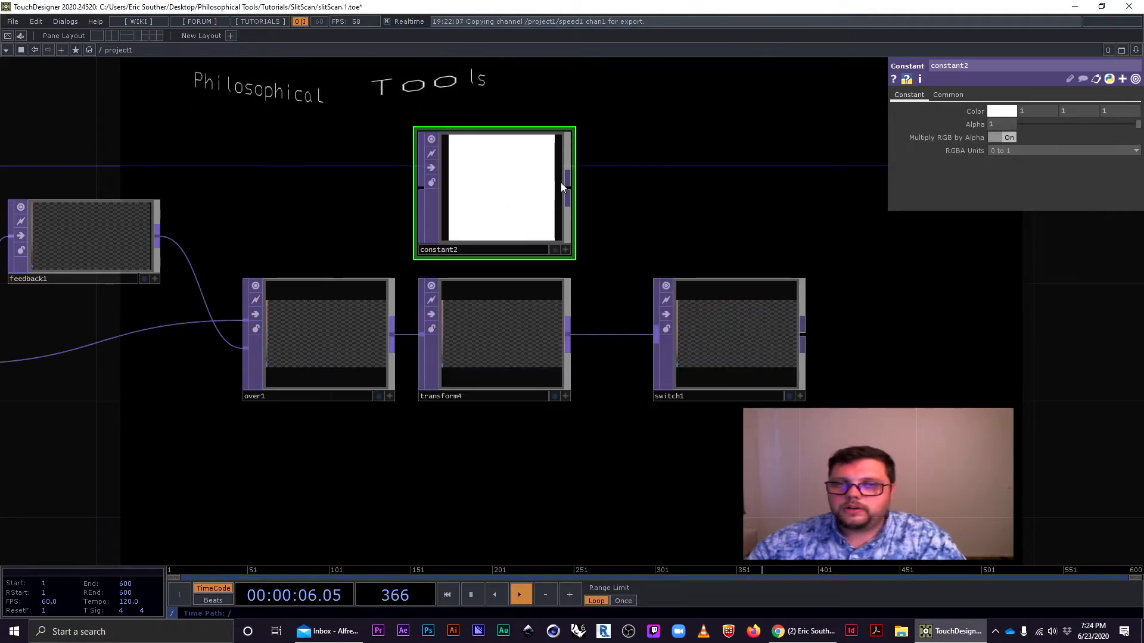
click(1001, 112)
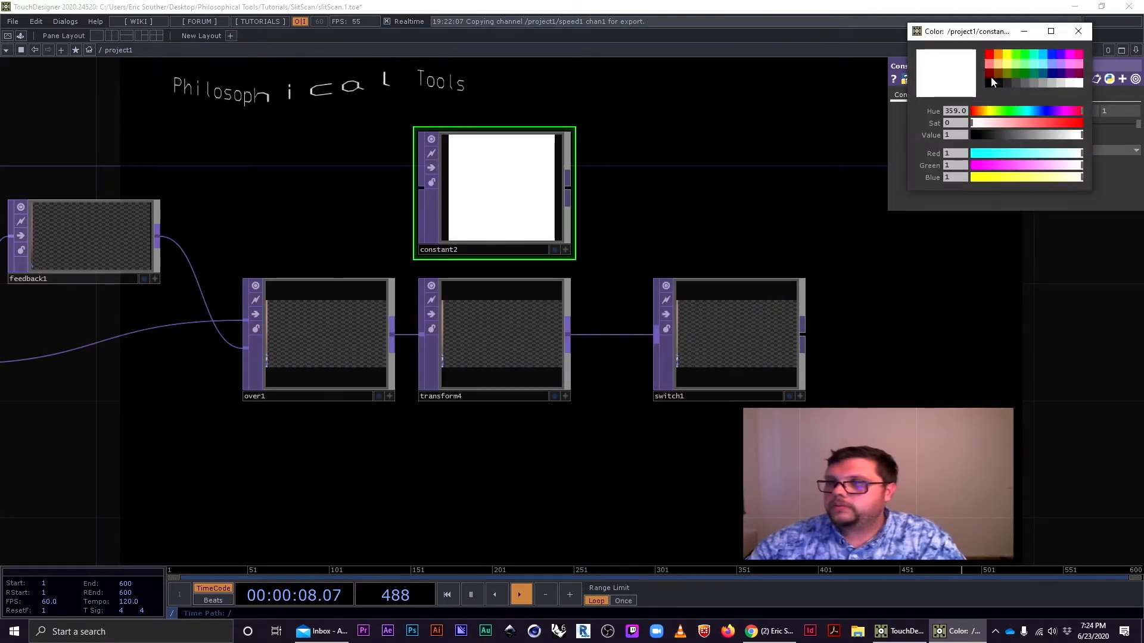
click(989, 84)
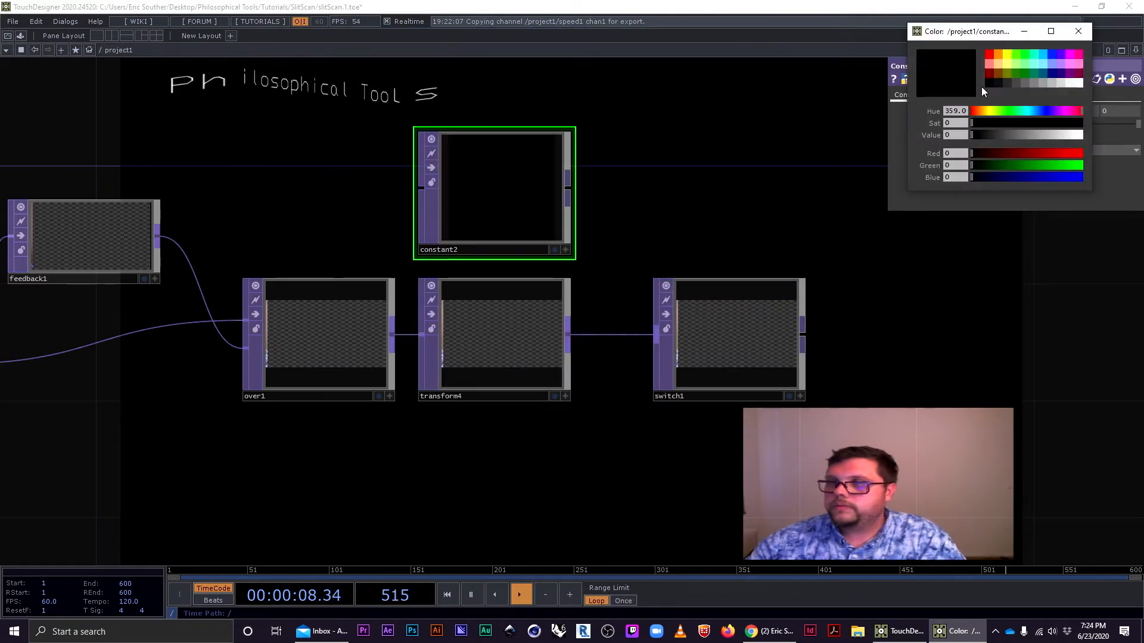
click(1078, 30)
Set the black Constant TOP's resolution to 1920 x 1080.
click(949, 95)
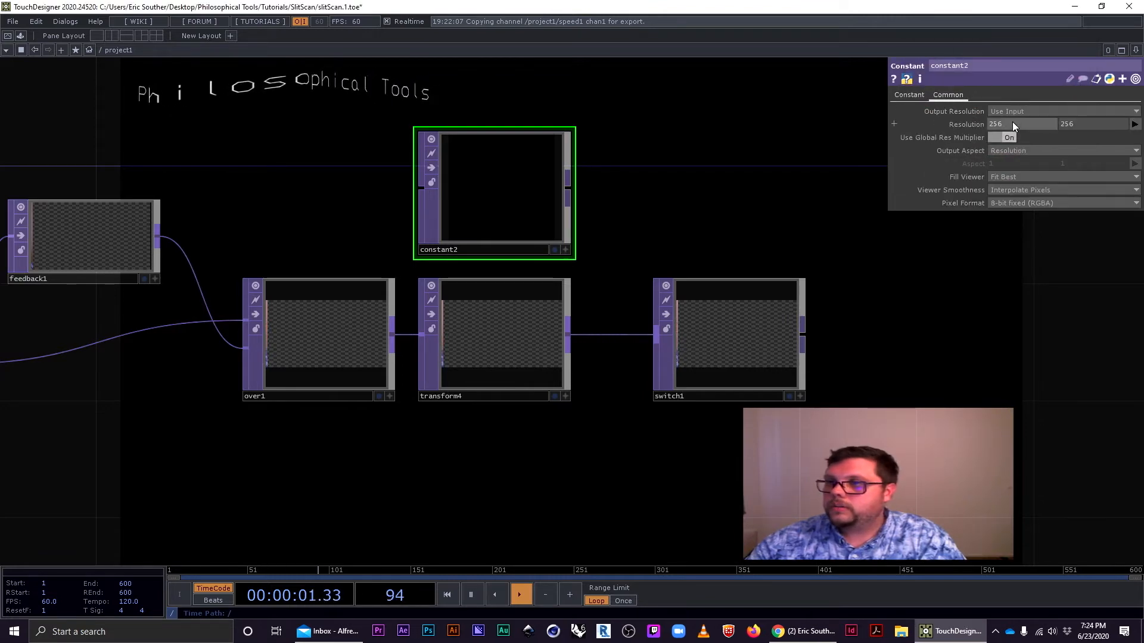
click(1134, 124)
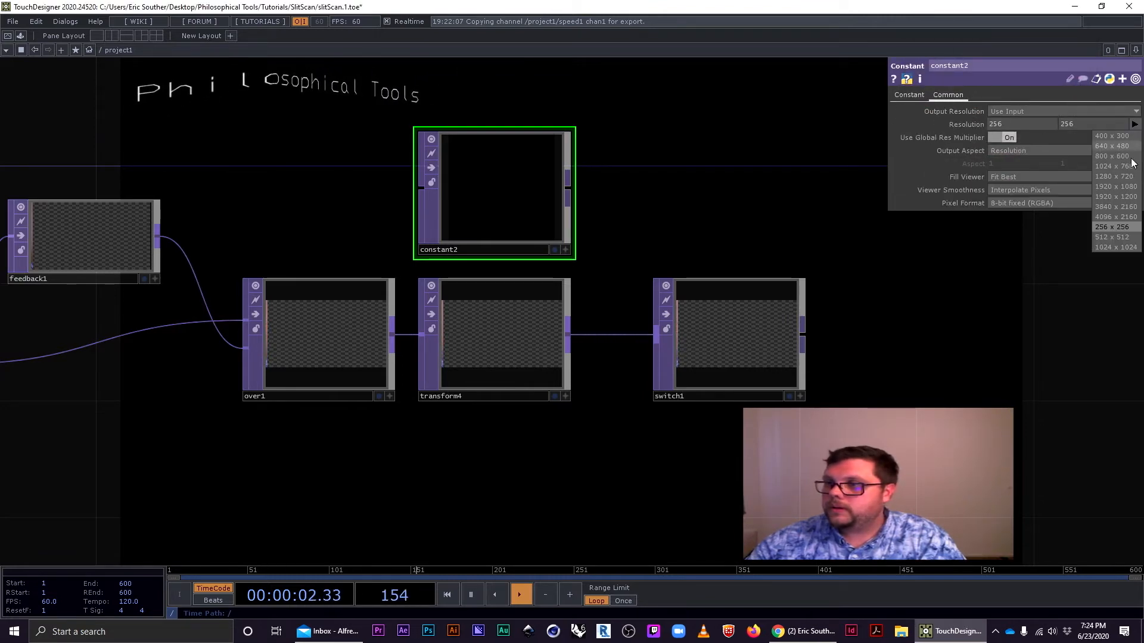
click(1120, 186)
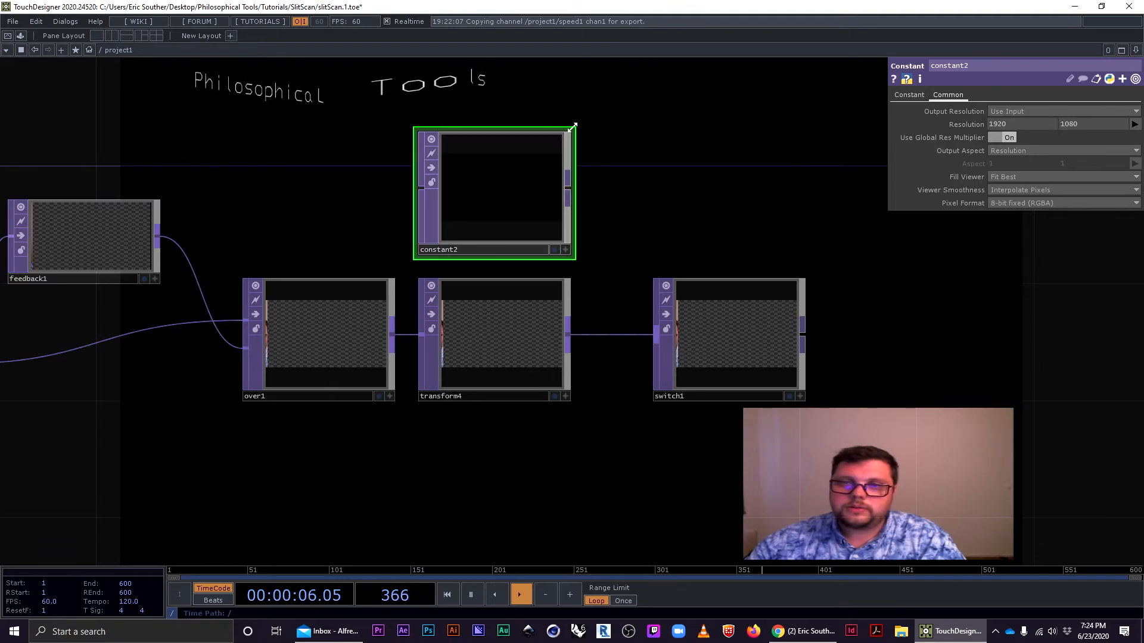
Connect the black Constant TOP to the Switch TOP's second input and set switch1 as the Feedback TOP's Target TOP.
click(740, 347)
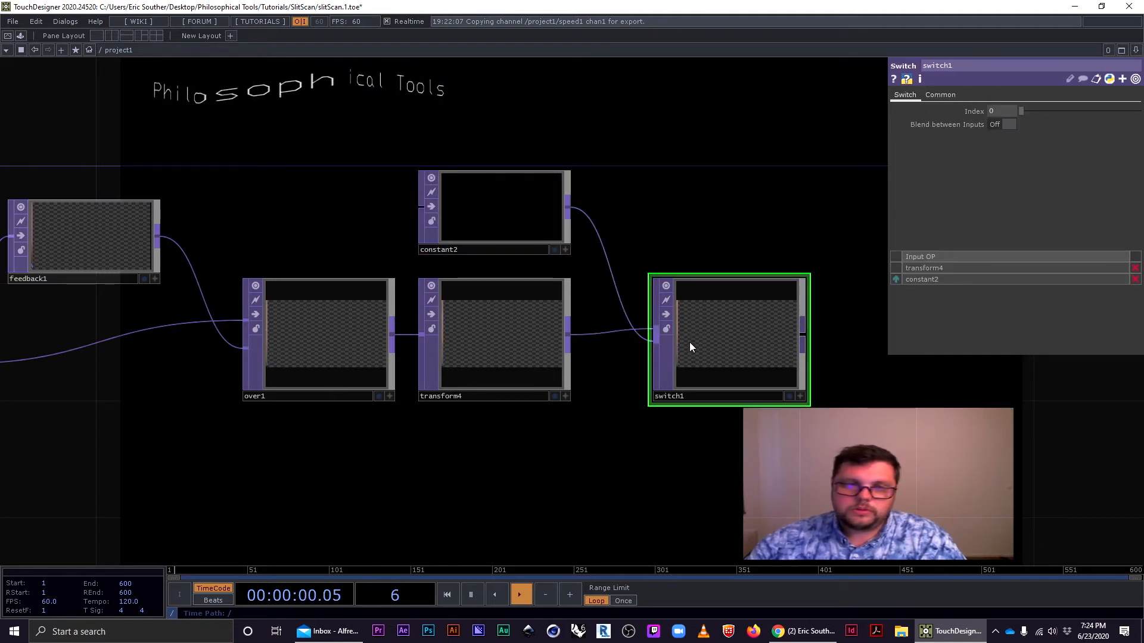
click(104, 260)
drag(715, 329, 1001, 114)
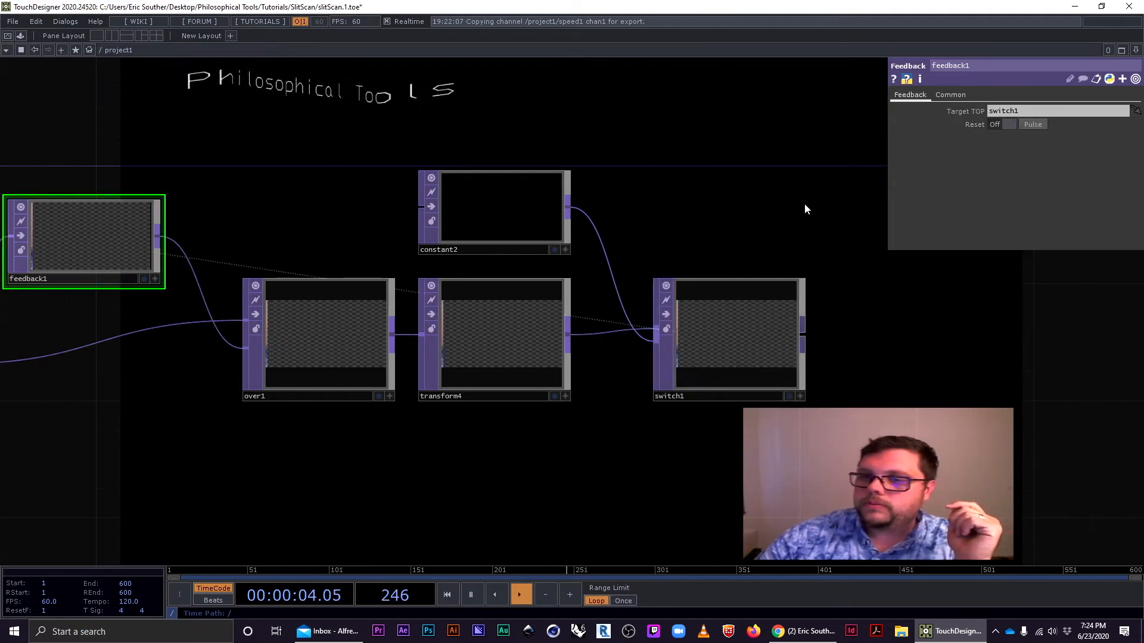
Try a horizontal Translate of 0.006 on the Transform TOP after the Over TOP, and reduce it to 0.002.
drag(656, 447, 553, 433)
scroll(560, 430, down, 3)
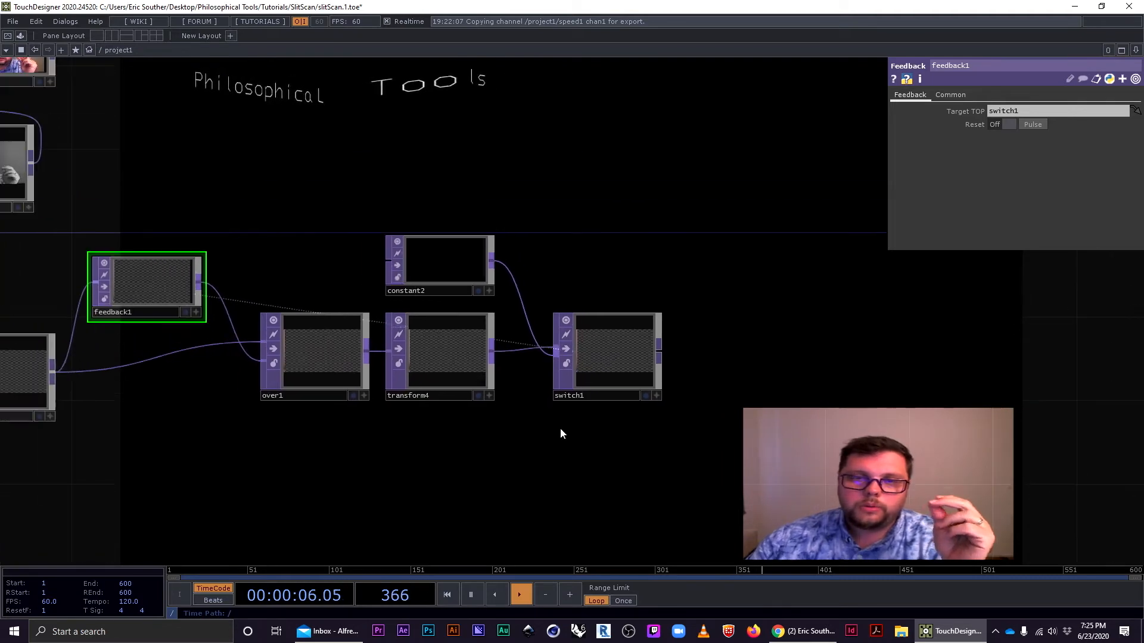
click(408, 358)
middle_drag(1009, 127, 1011, 130)
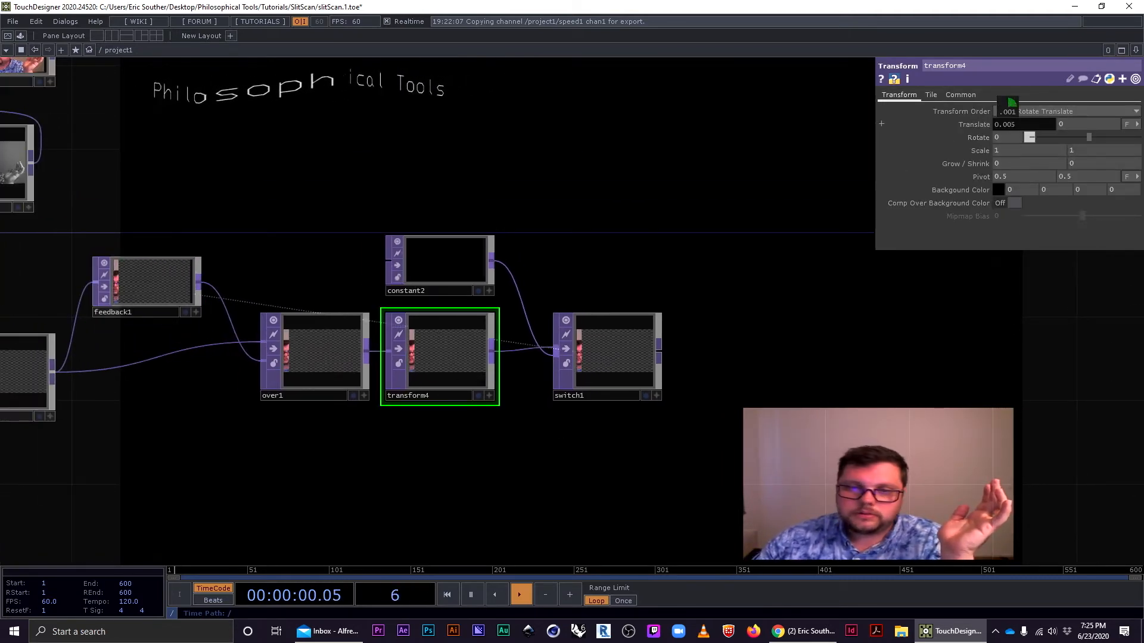
mouse_move(643, 398)
mouse_down()
mouse_move(612, 452)
mouse_move(635, 390)
mouse_up()
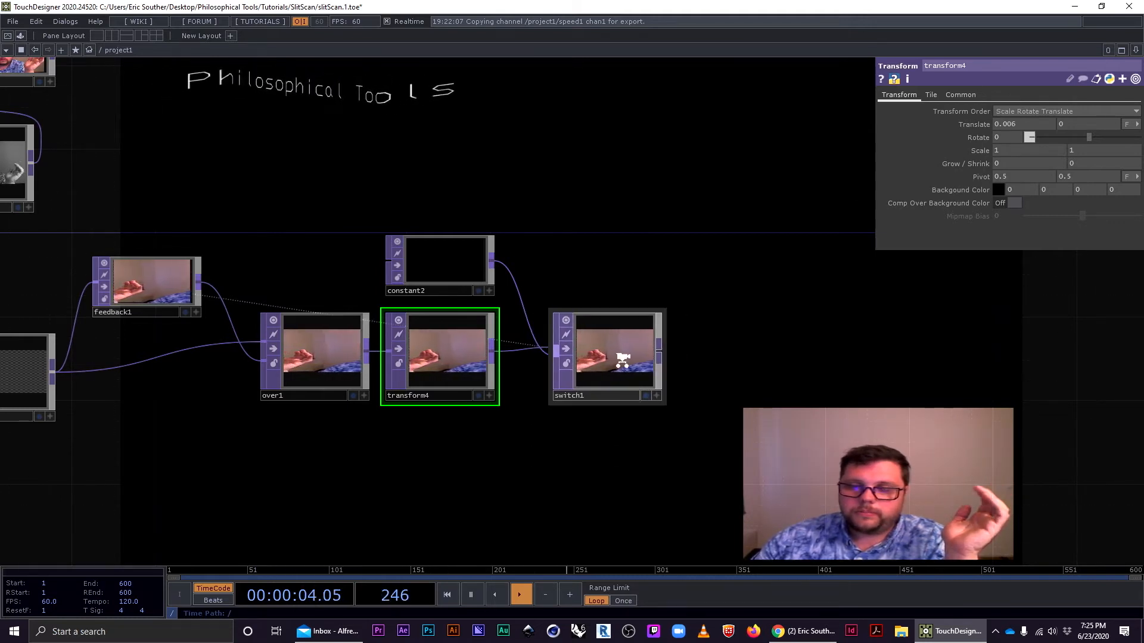
scroll(632, 369, up, 3)
middle_drag(241, 476, 238, 485)
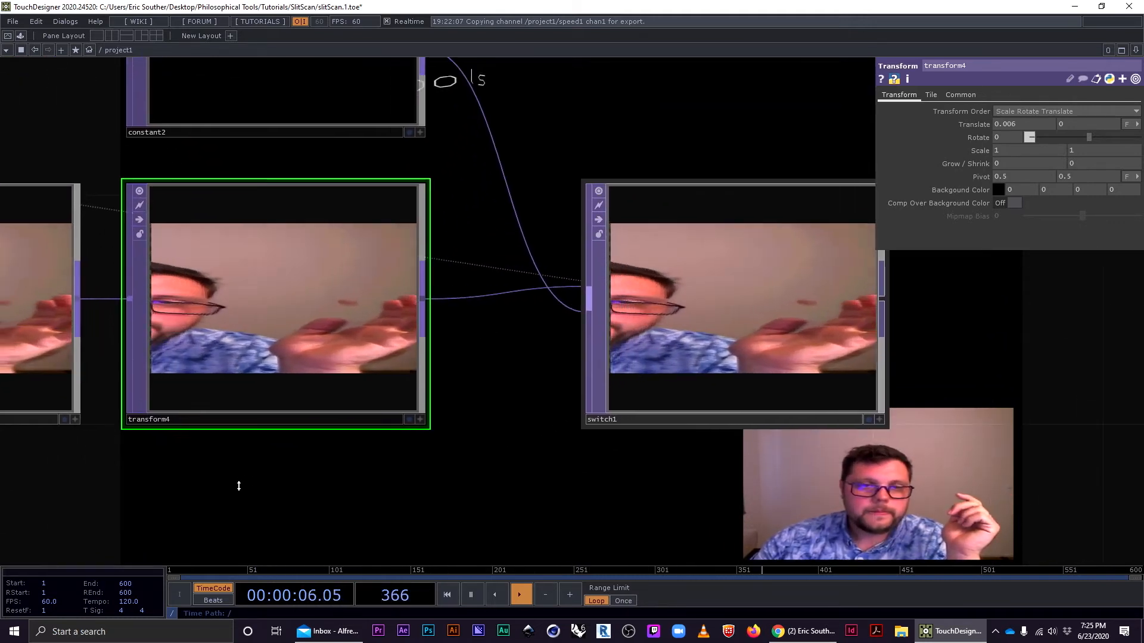
drag(238, 478, 293, 480)
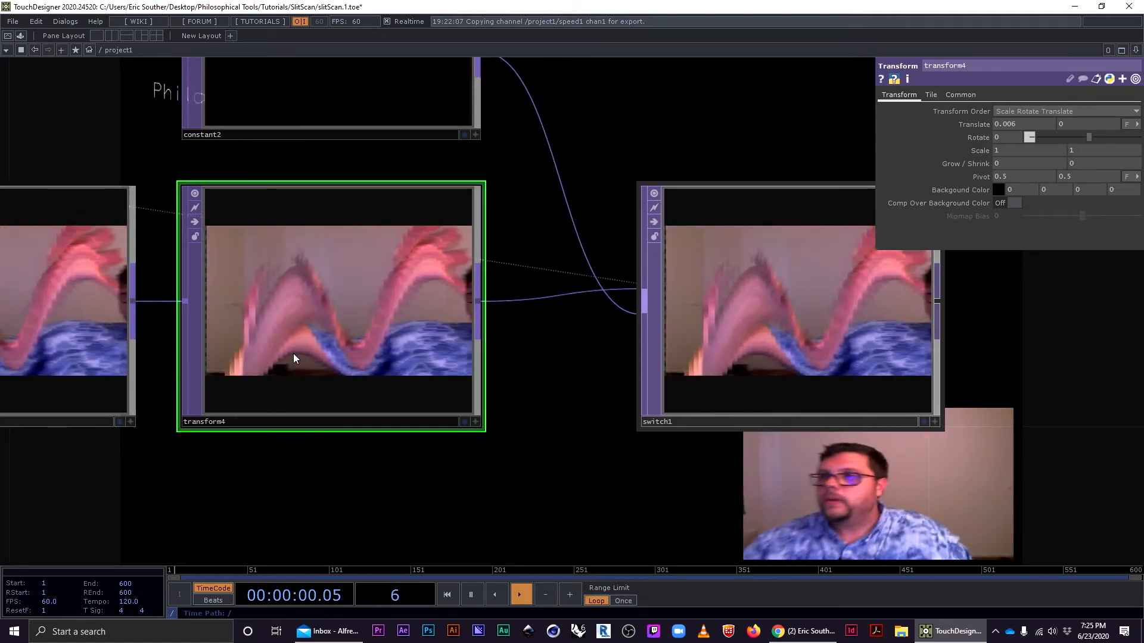
middle_drag(1020, 123, 992, 112)
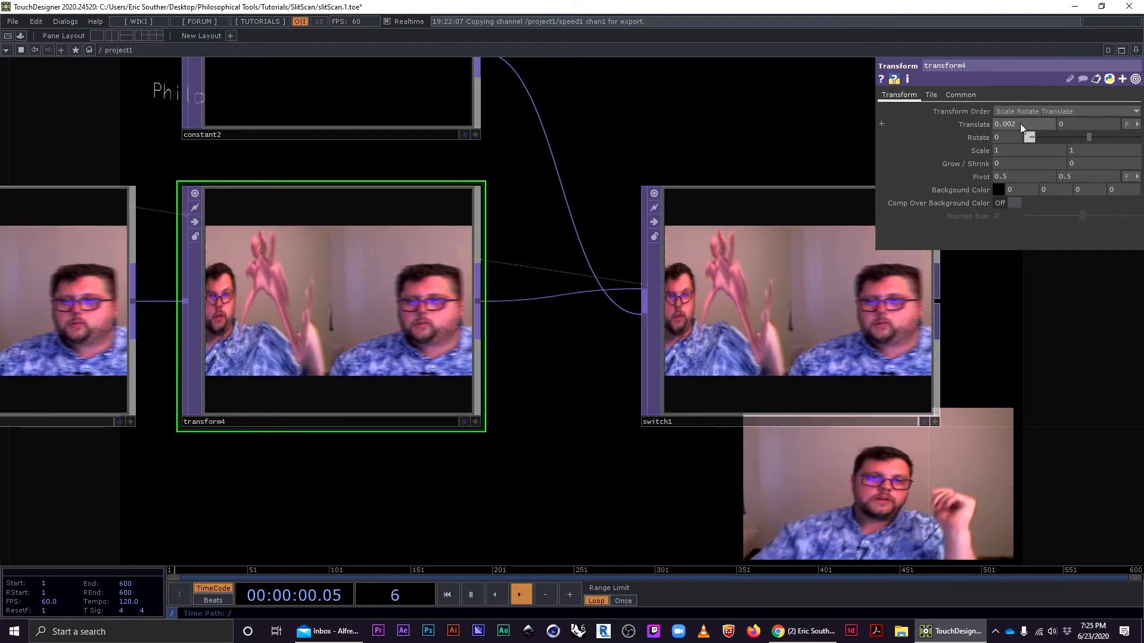
Look over the slit-scan reference images and notes above the network, and return to the feedback chain.
scroll(539, 262, down, 5)
drag(587, 65, 606, 333)
scroll(607, 332, down, 5)
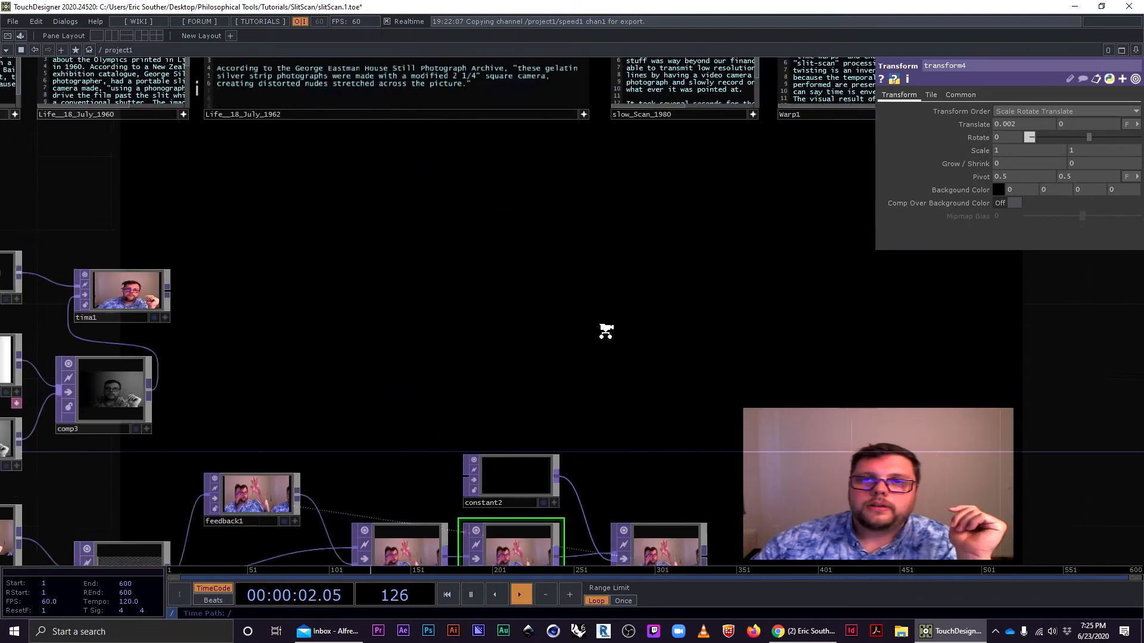
drag(547, 250, 554, 313)
scroll(582, 290, up, 2)
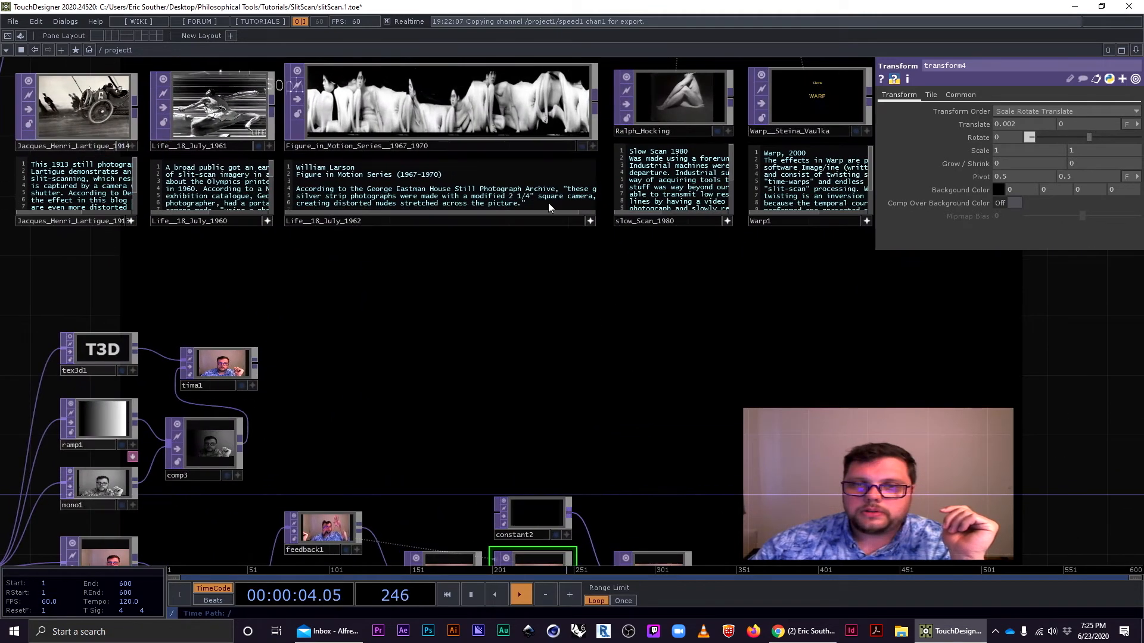
drag(710, 427, 583, 263)
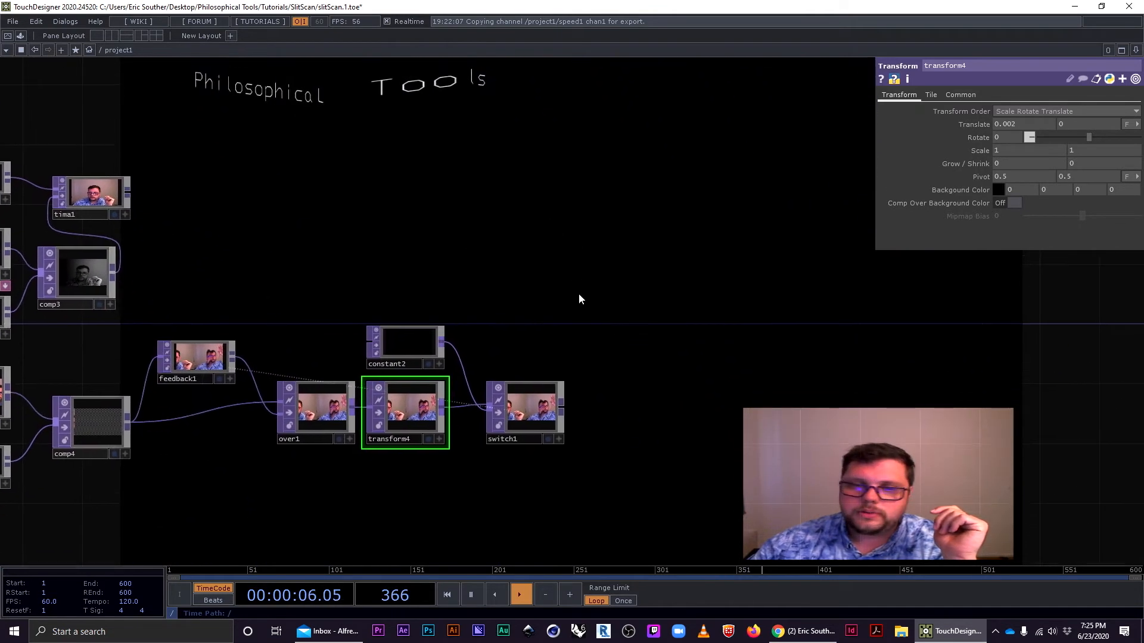
scroll(422, 443, up, 5)
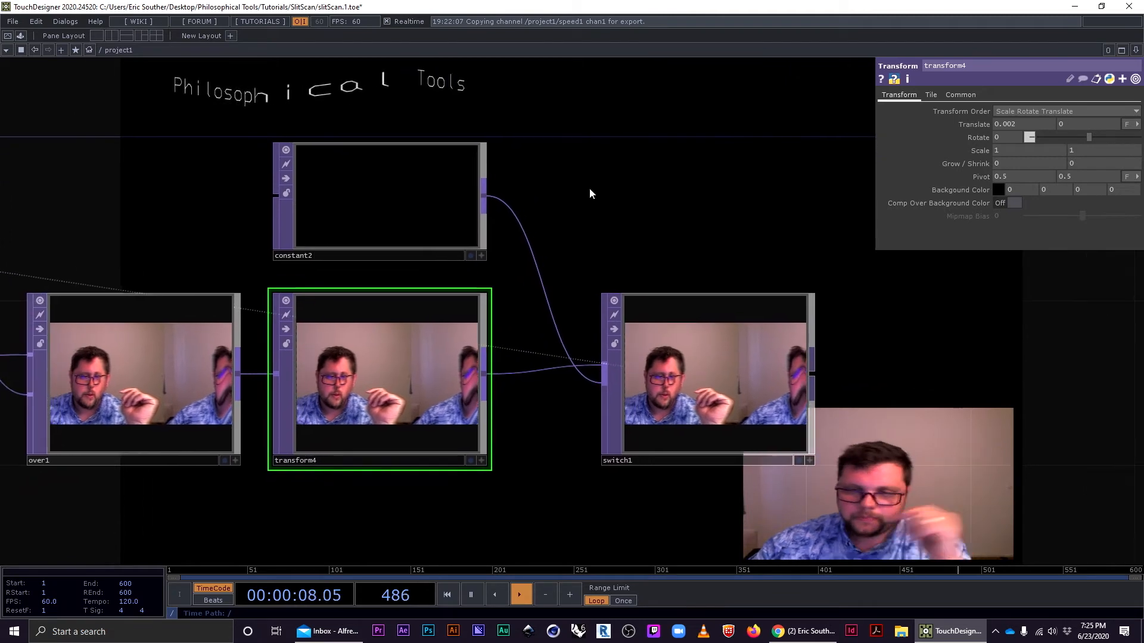
scroll(516, 236, up, 2)
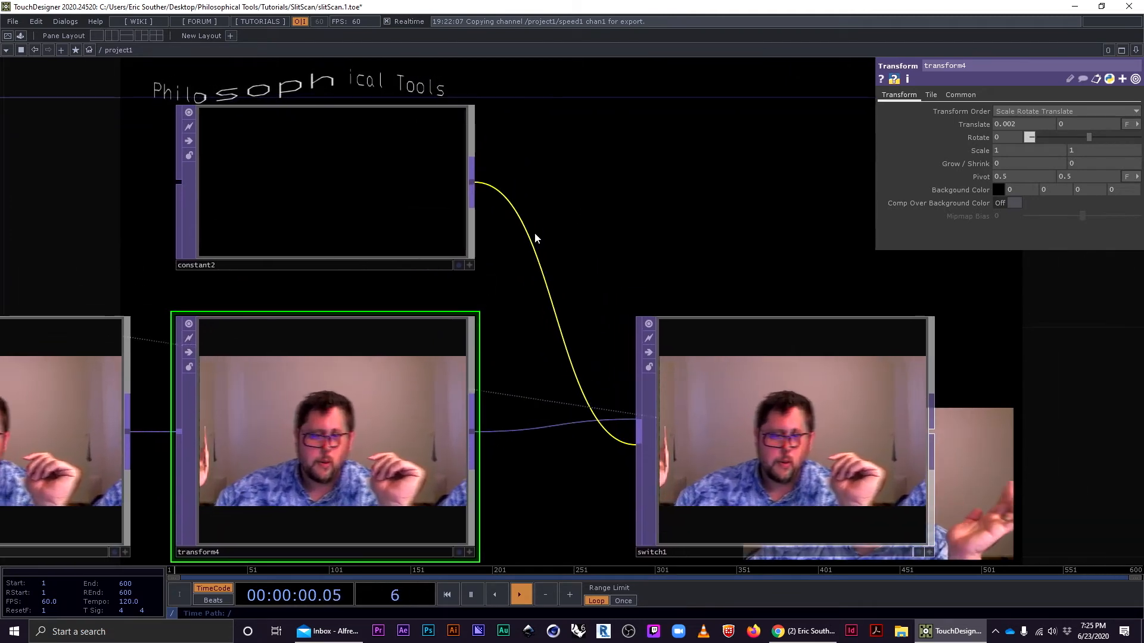
Move the Switch TOP farther away from the latest Transform TOP to open space between them.
scroll(536, 236, down, 3)
drag(656, 314, 747, 323)
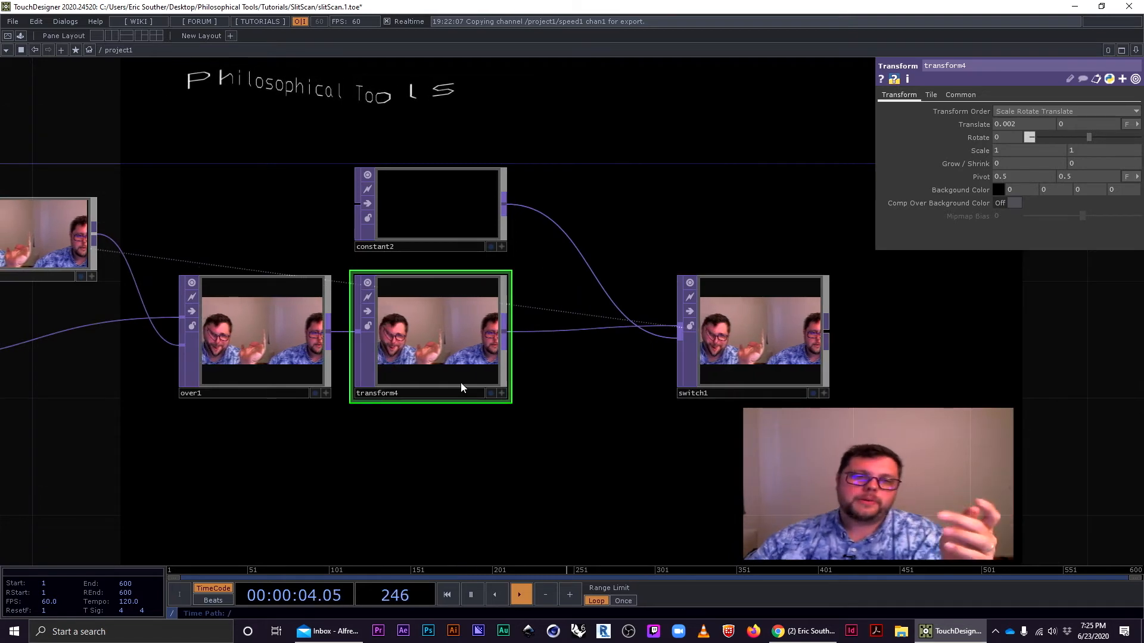
scroll(476, 411, down, 3)
scroll(436, 394, up, 5)
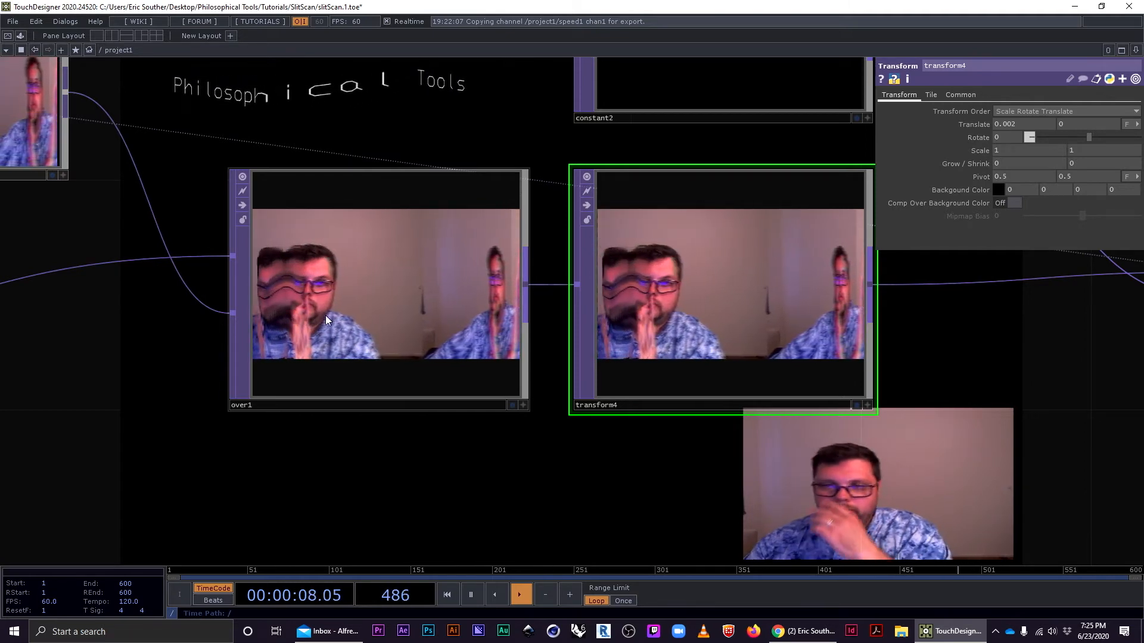
scroll(427, 334, down, 5)
drag(715, 357, 546, 370)
scroll(573, 360, down, 3)
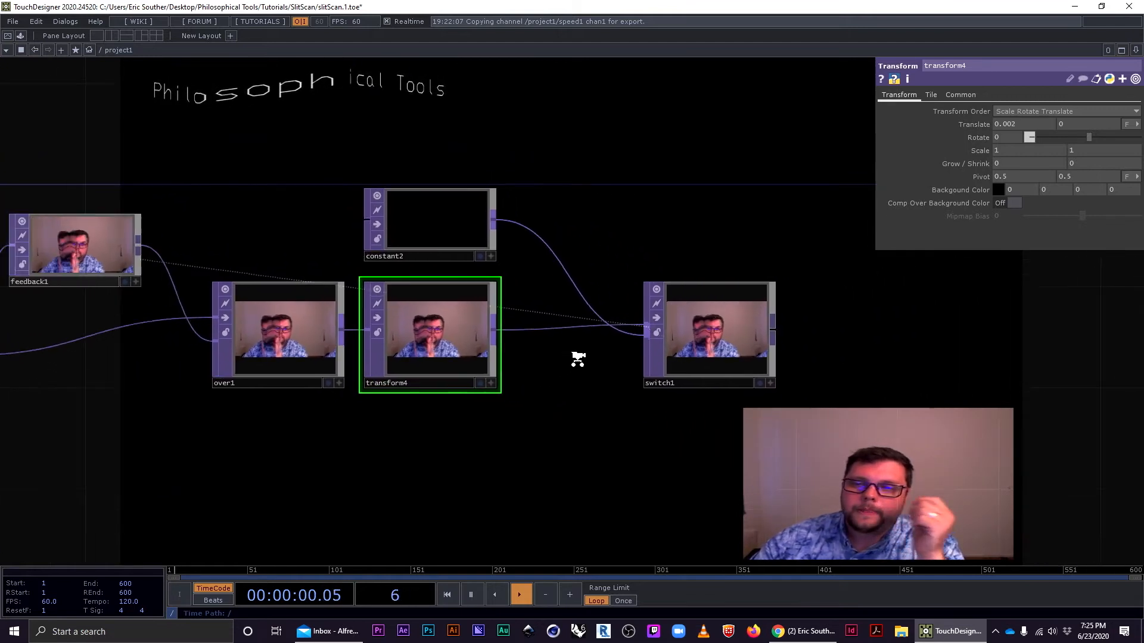
scroll(599, 351, up, 2)
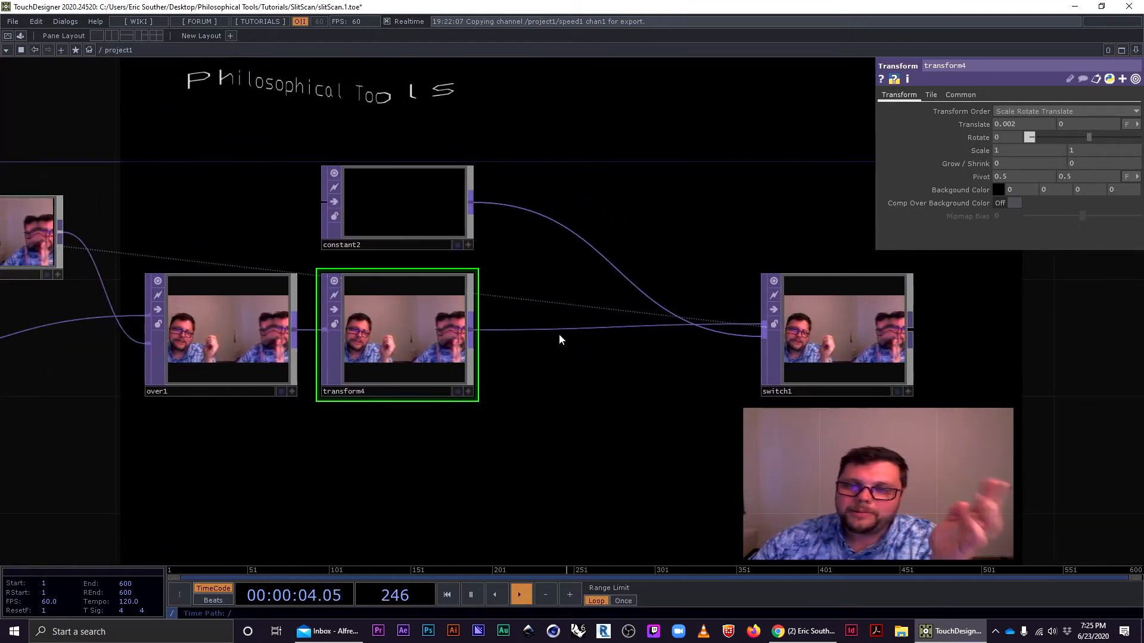
Insert a Cache TOP on the connection between the latest Transform TOP and the Switch TOP.
right_click(574, 328)
click(592, 316)
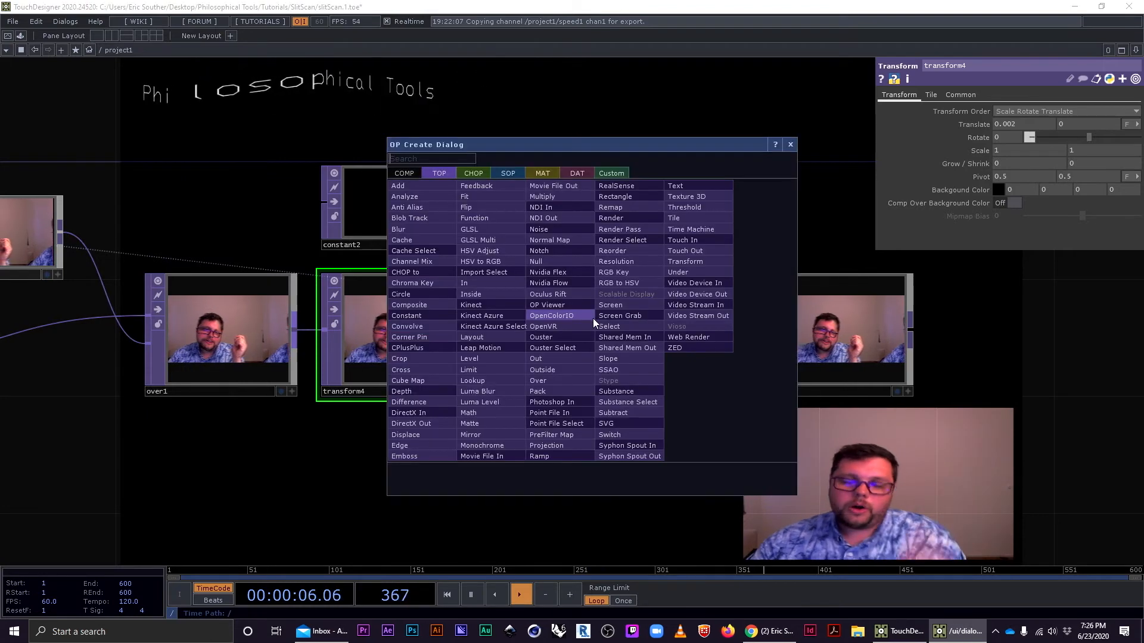
text(ch)
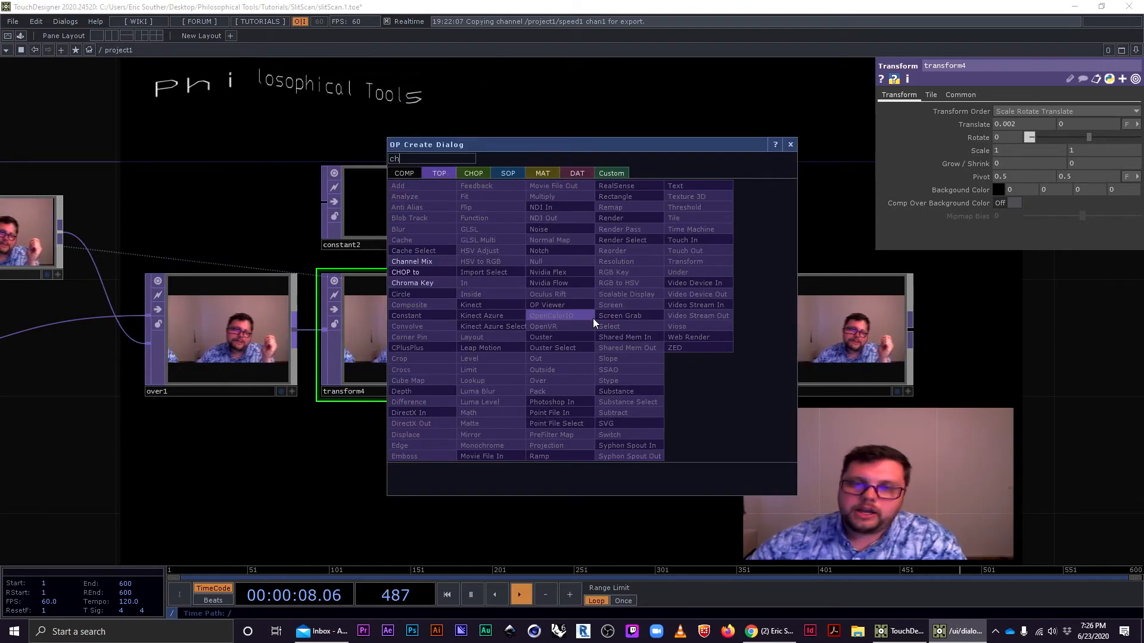
text(ach)
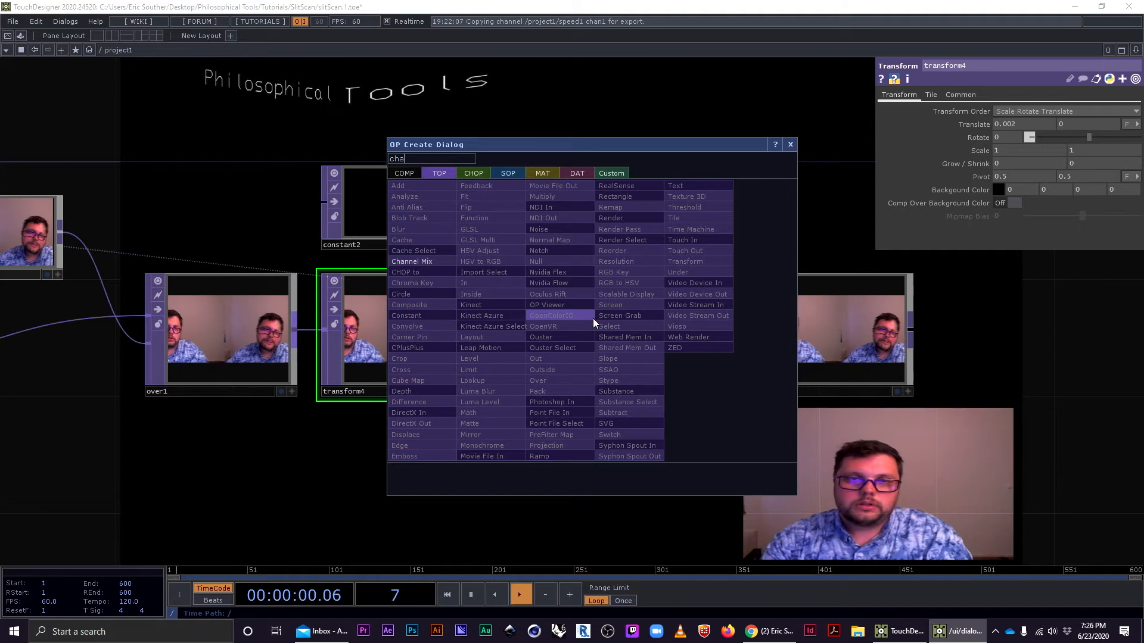
key(BackSpace)
key(BackSpace)
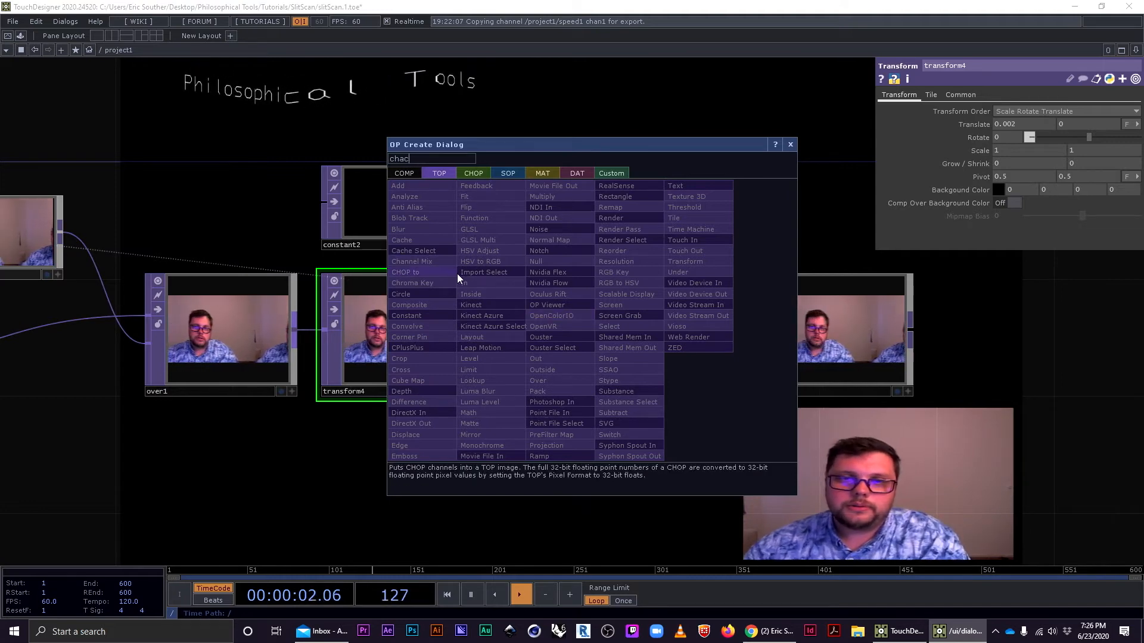
key(BackSpace)
key(BackSpace)
text(a)
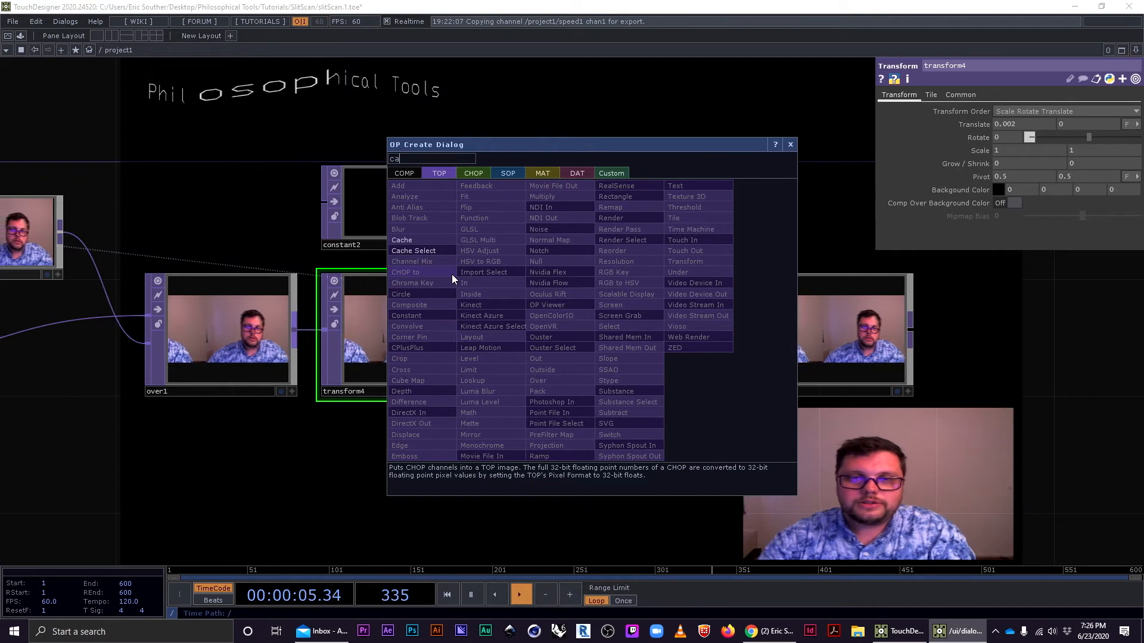
click(408, 239)
click(568, 362)
drag(569, 362, 586, 343)
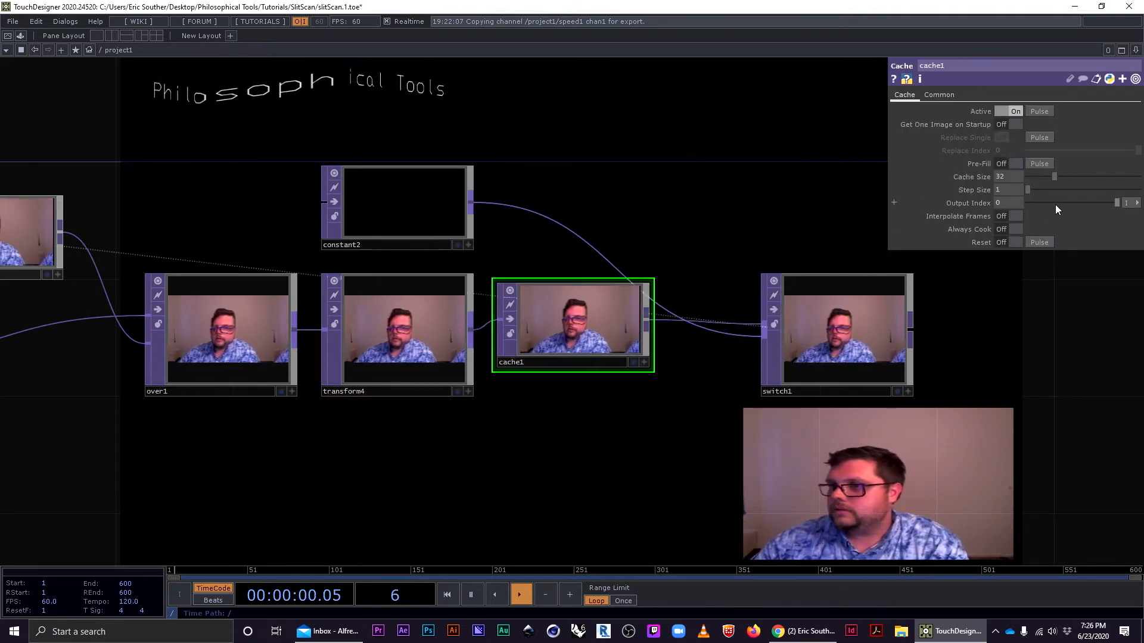
Set the Cache TOP's Output Index to -127 and its Cache Size to 6.
drag(1045, 202, 1021, 205)
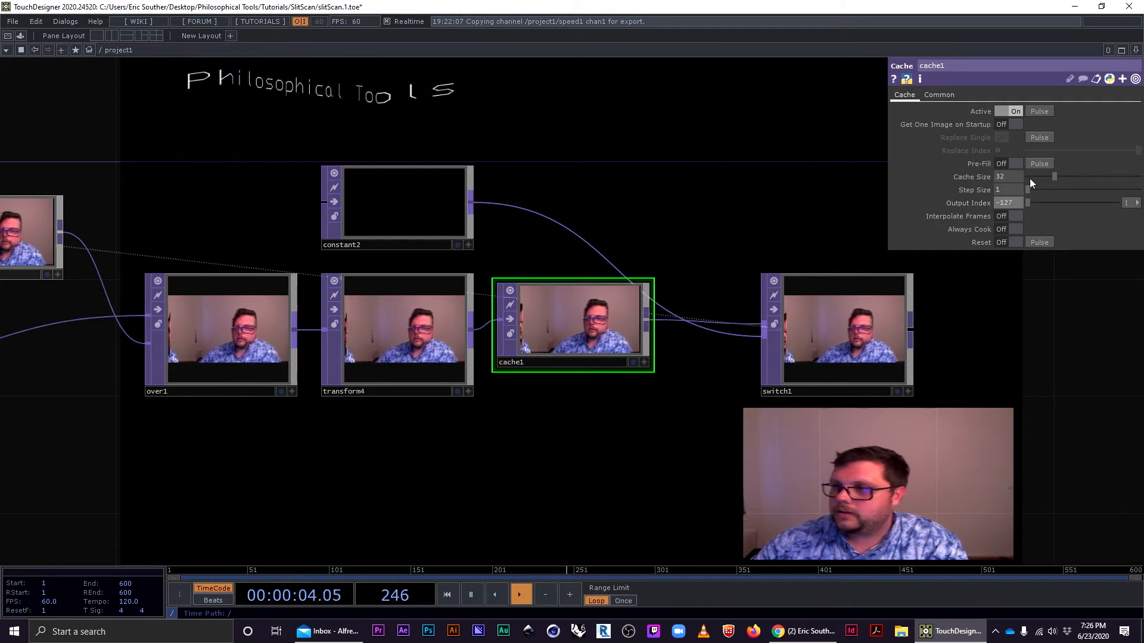
text(6)
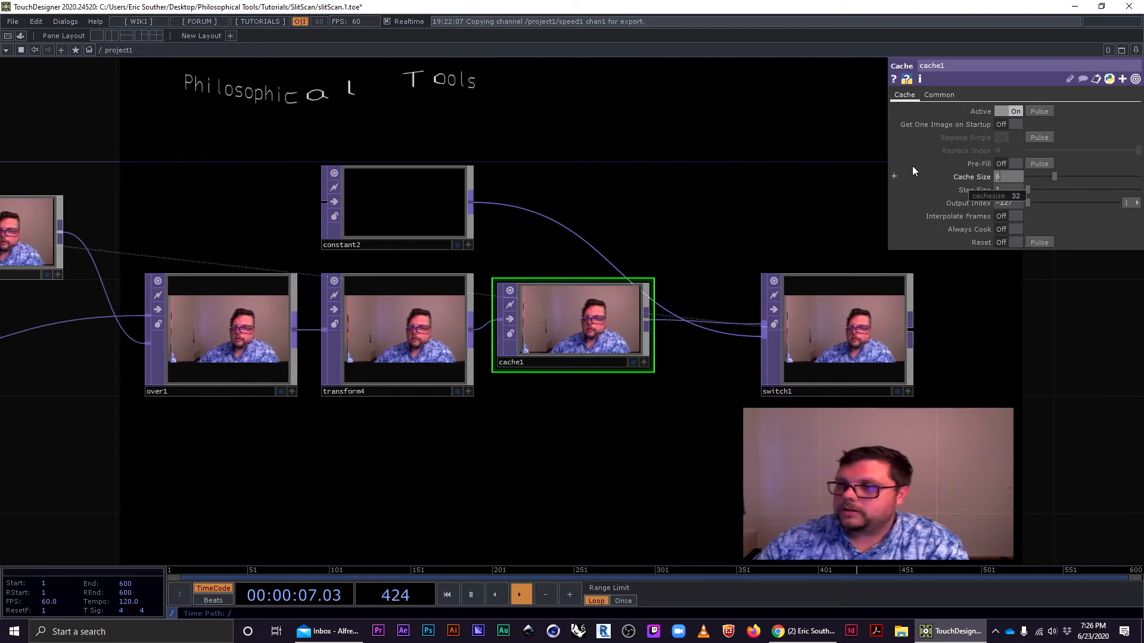
key(Return)
scroll(571, 327, up, 6)
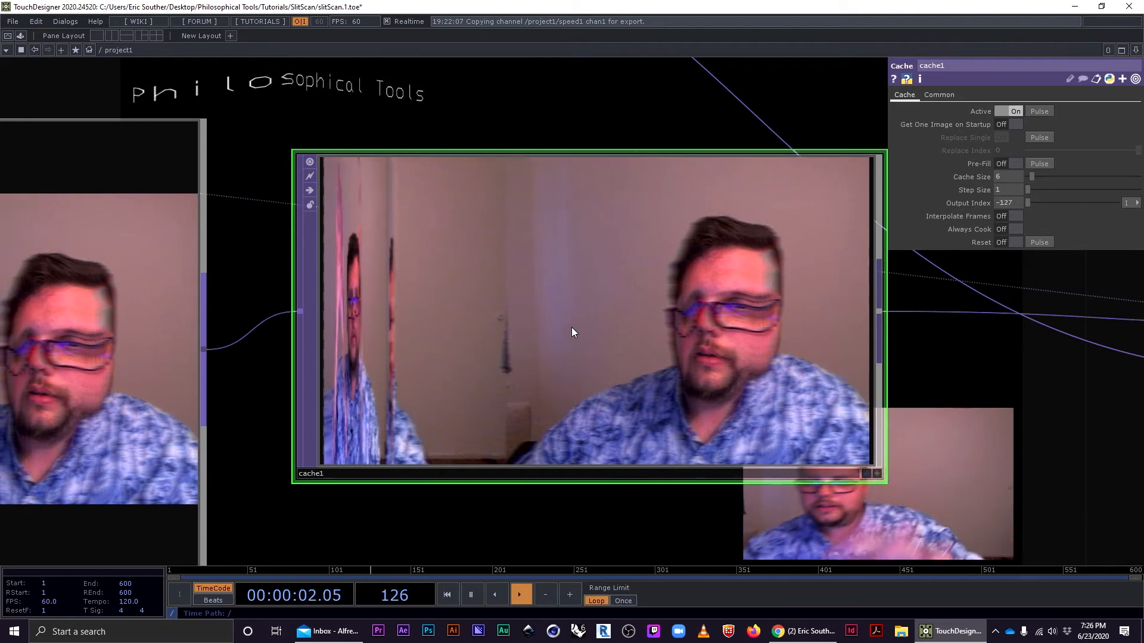
scroll(599, 354, down, 3)
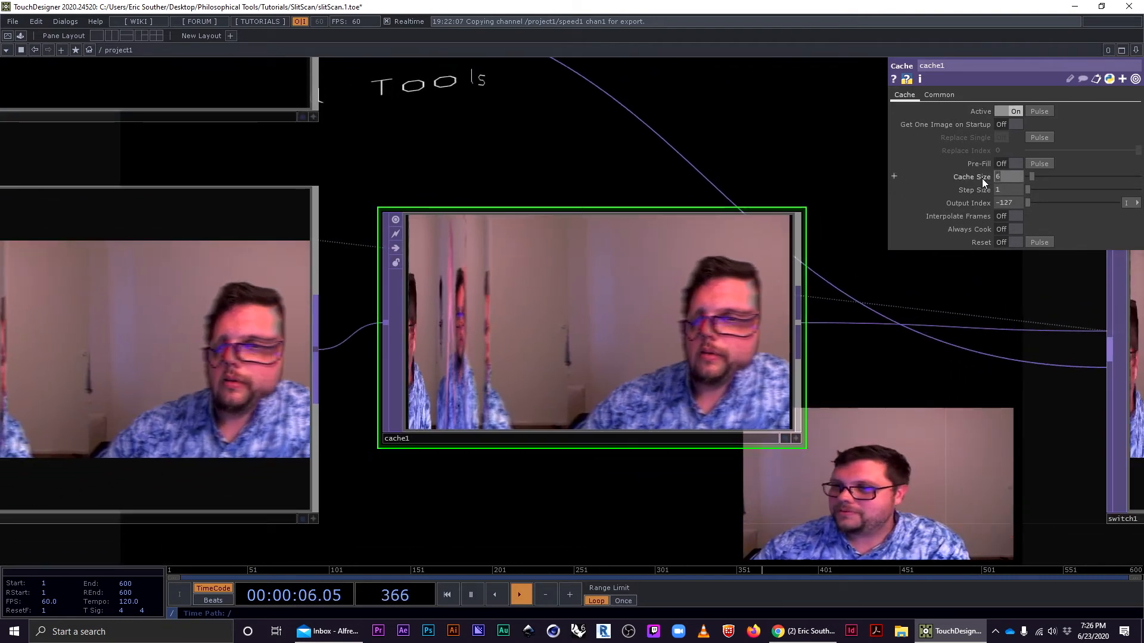
Try a Cache Size of 3 on the Cache TOP and inspect the feedback chain.
text(3)
key(Return)
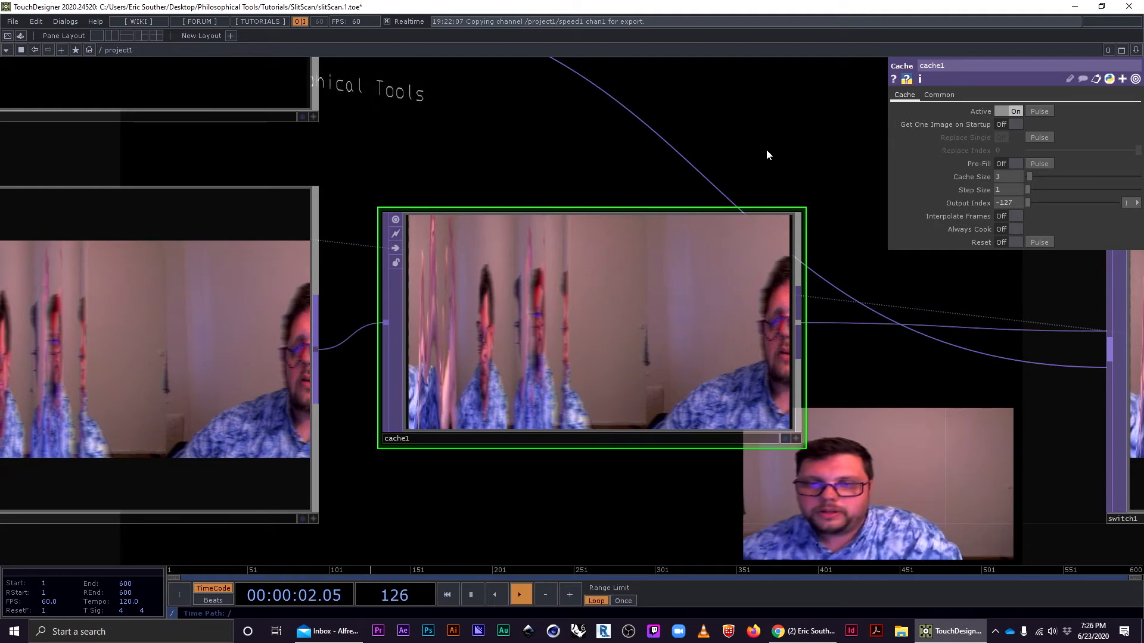
scroll(536, 216, down, 5)
drag(429, 383, 292, 452)
drag(508, 417, 894, 402)
scroll(508, 403, down, 2)
drag(670, 405, 370, 404)
scroll(370, 403, up, 2)
drag(492, 417, 421, 374)
scroll(416, 411, down, 2)
scroll(924, 312, up, 2)
drag(935, 429, 571, 360)
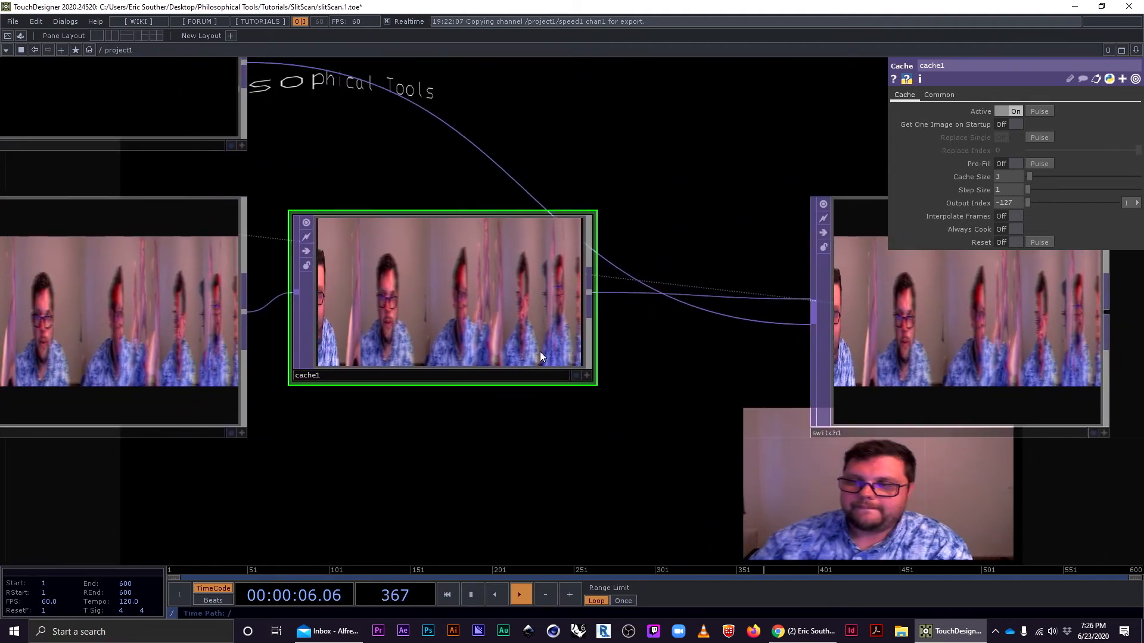
Move the Cache TOP slightly closer to the Switch TOP and set its Cache Size to 5.
drag(448, 281, 508, 293)
click(1039, 176)
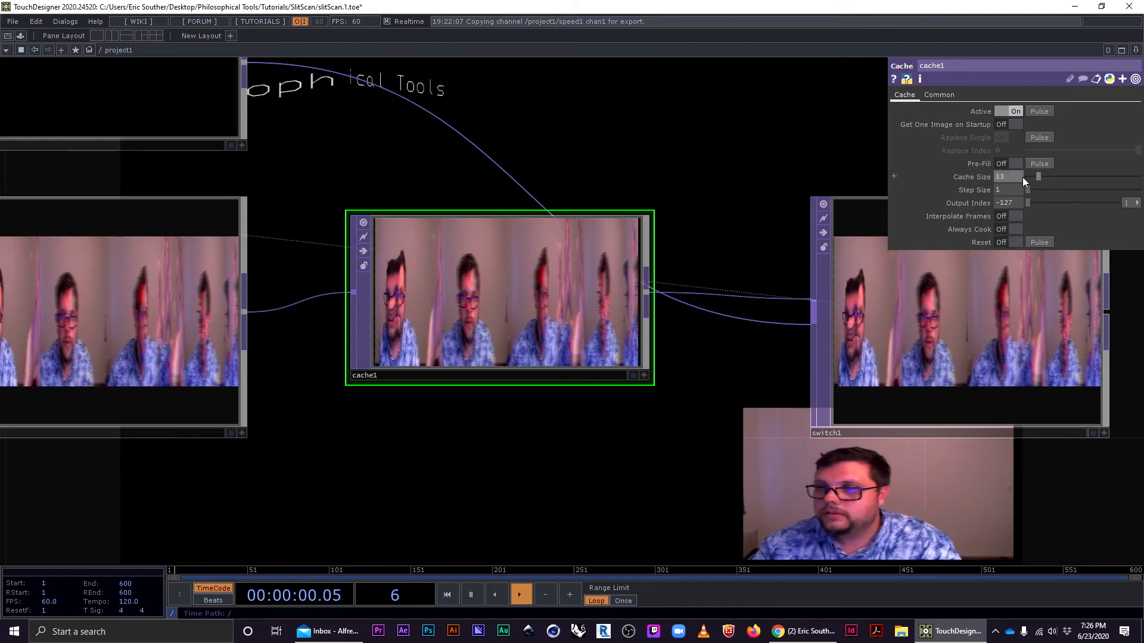
click(1007, 177)
text(5)
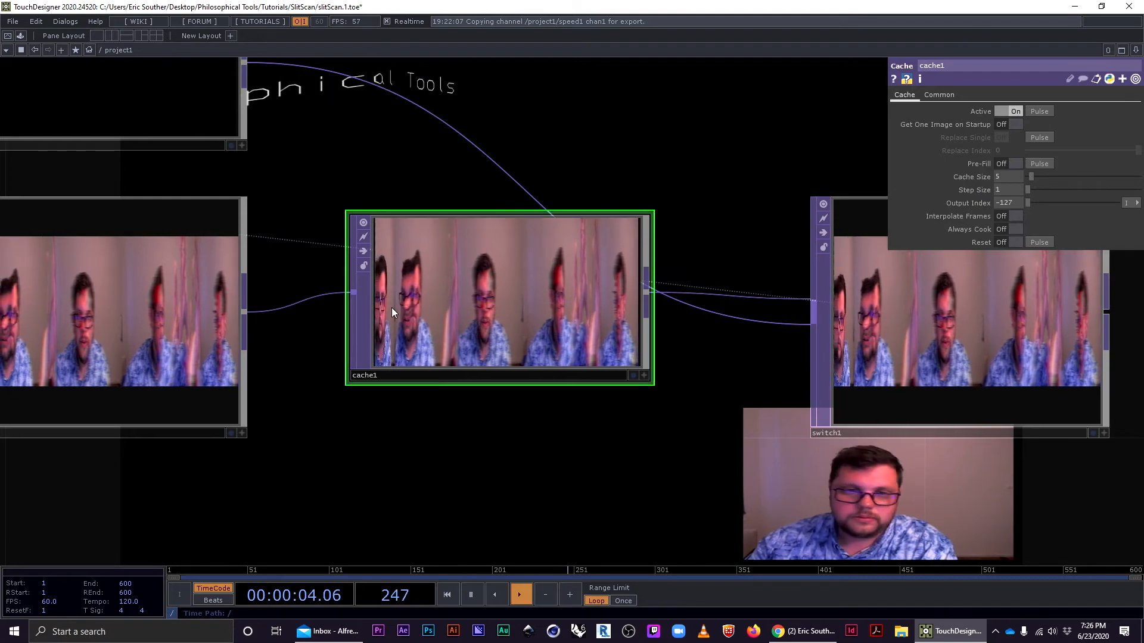
Inspect the Cache TOP's image up close and turn on its bypass.
scroll(389, 307, up, 5)
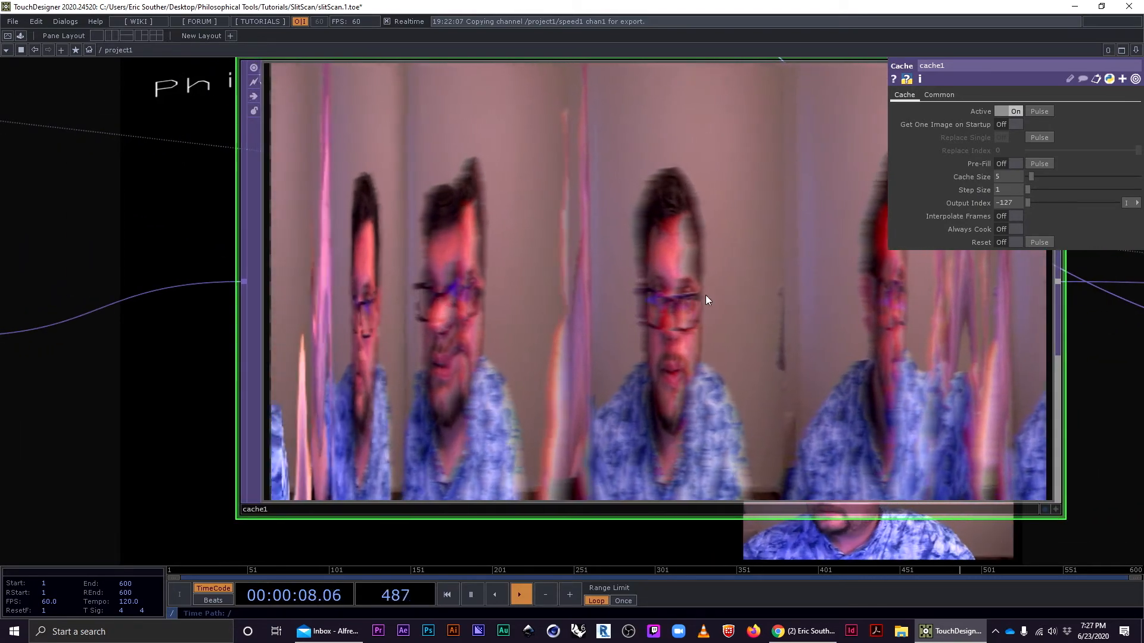
scroll(629, 292, down, 2)
scroll(535, 301, down, 2)
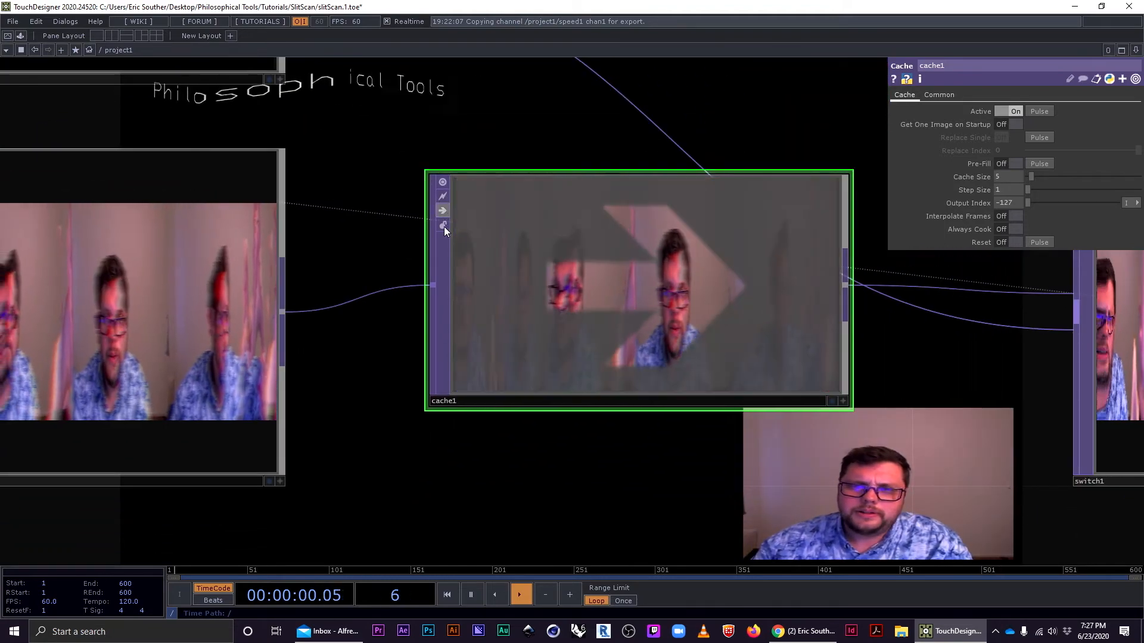
scroll(452, 301, down, 3)
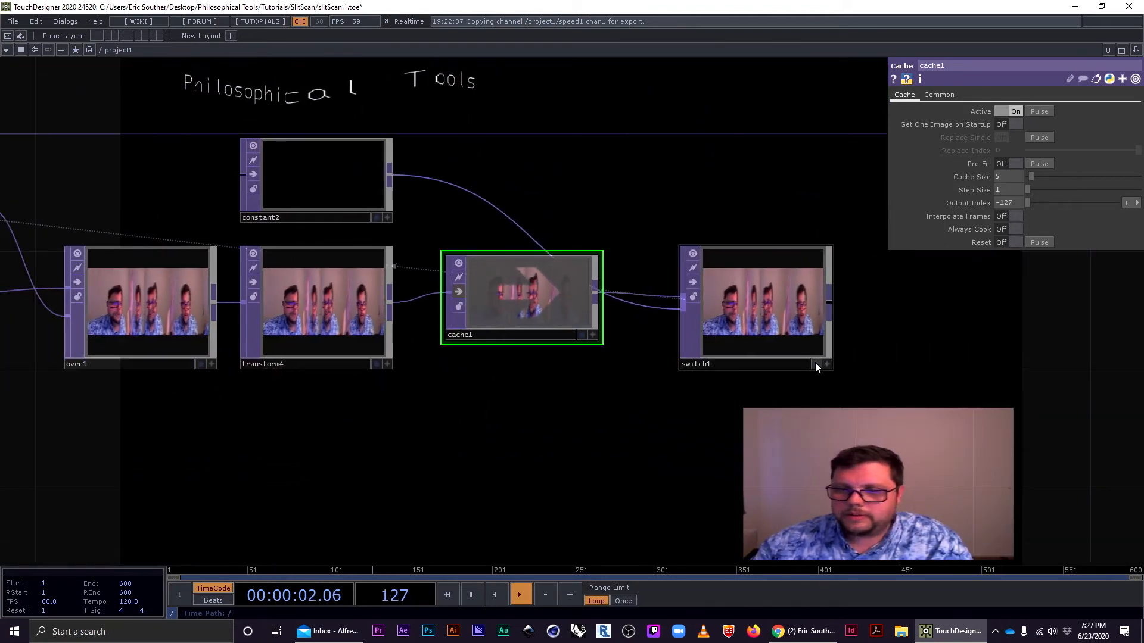
drag(281, 477, 403, 449)
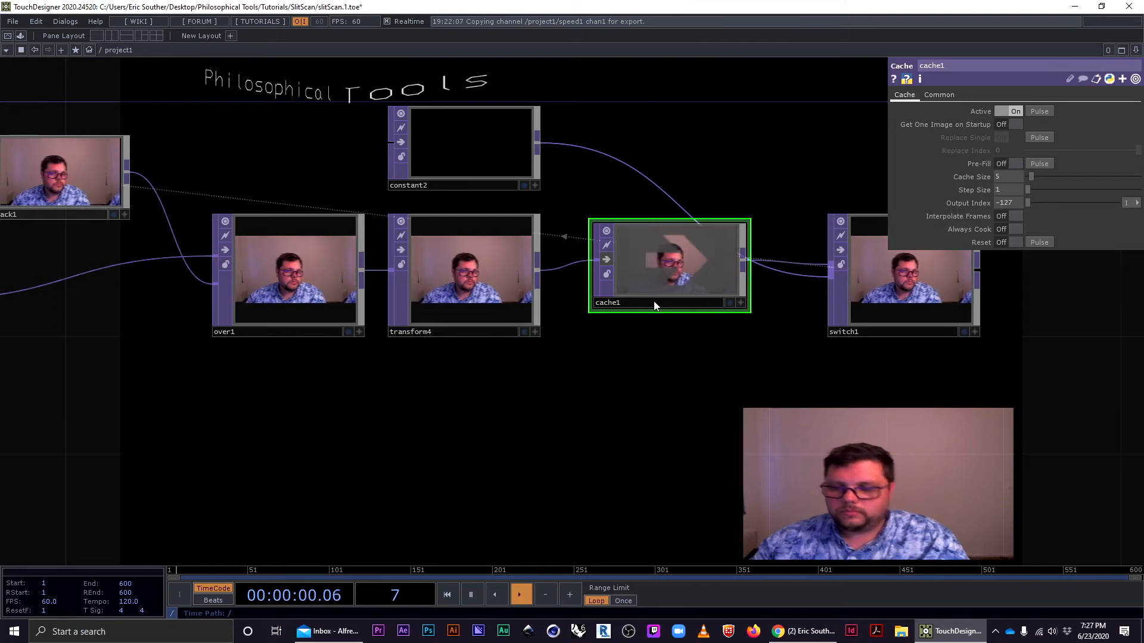
Delete the Cache TOP from the feedback chain and move switch1 closer to transform4.
key(Delete)
drag(690, 334, 730, 342)
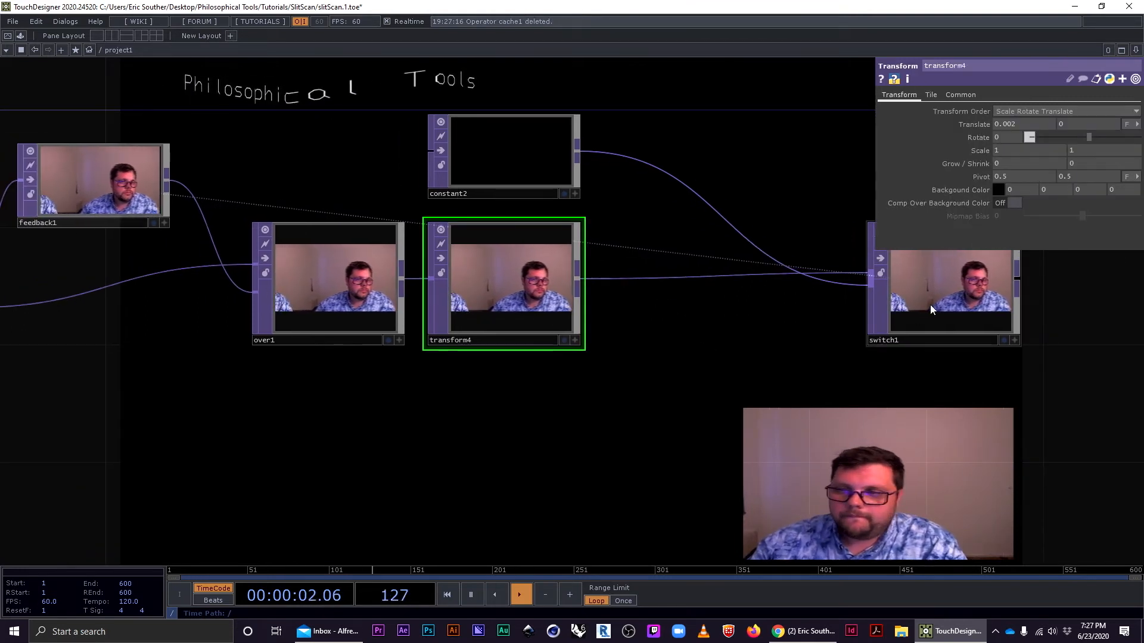
drag(933, 306, 759, 306)
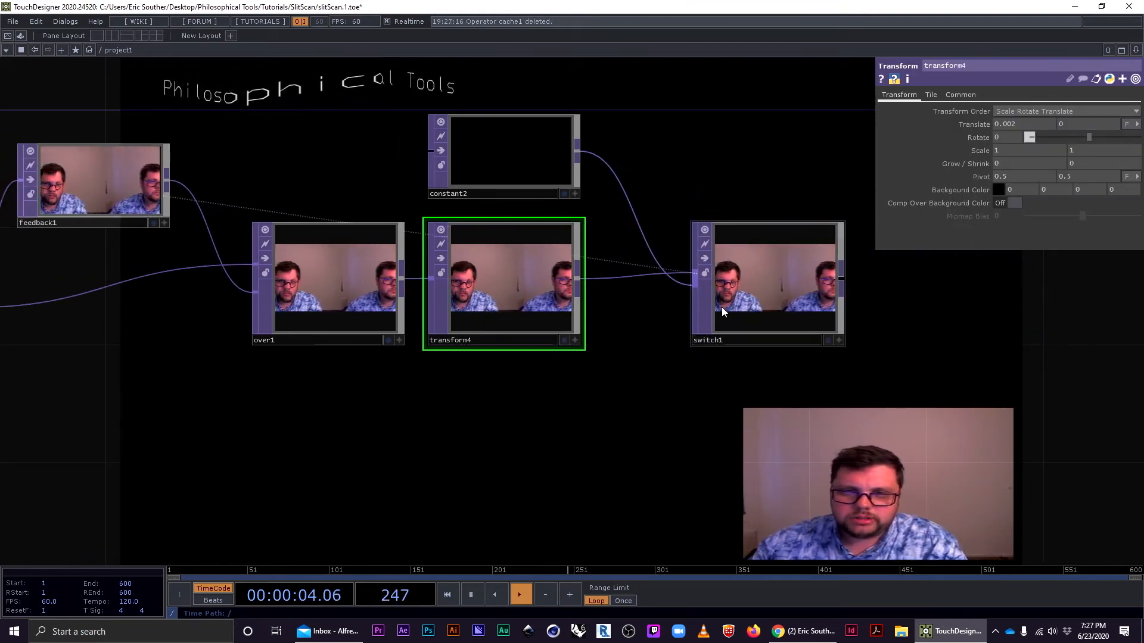
Duplicate the rectangle1 TOP and place the copy below the original.
drag(649, 357, 679, 378)
scroll(659, 365, up, 2)
scroll(660, 366, down, 2)
scroll(679, 378, down, 1)
drag(563, 402, 924, 381)
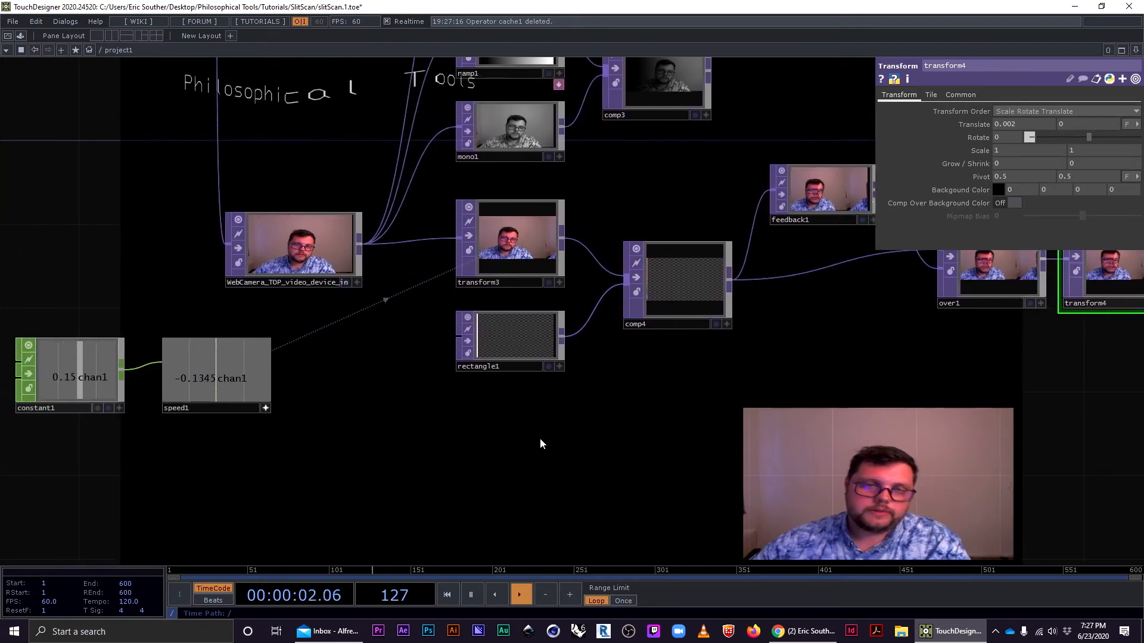
scroll(490, 335, up, 4)
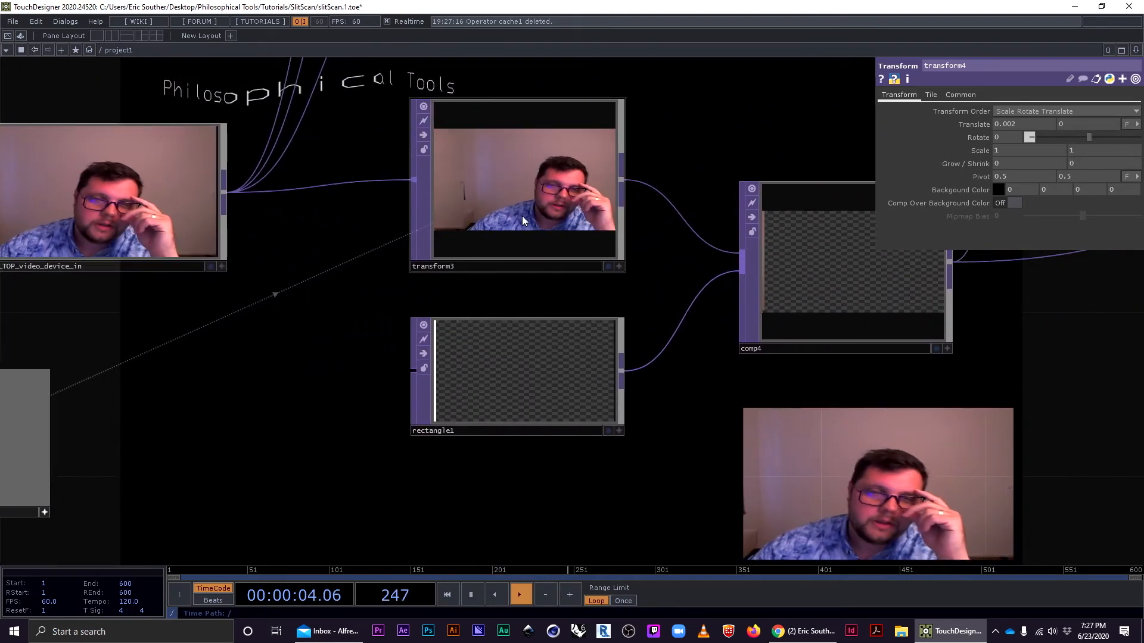
scroll(437, 352, down, 4)
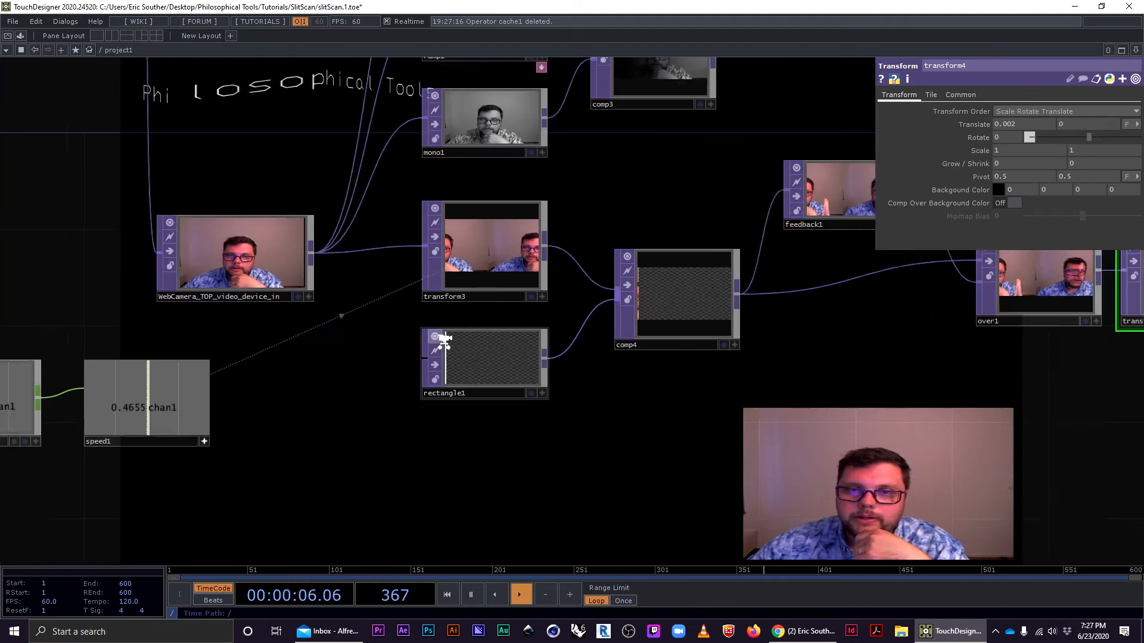
drag(537, 424, 708, 368)
drag(568, 396, 457, 352)
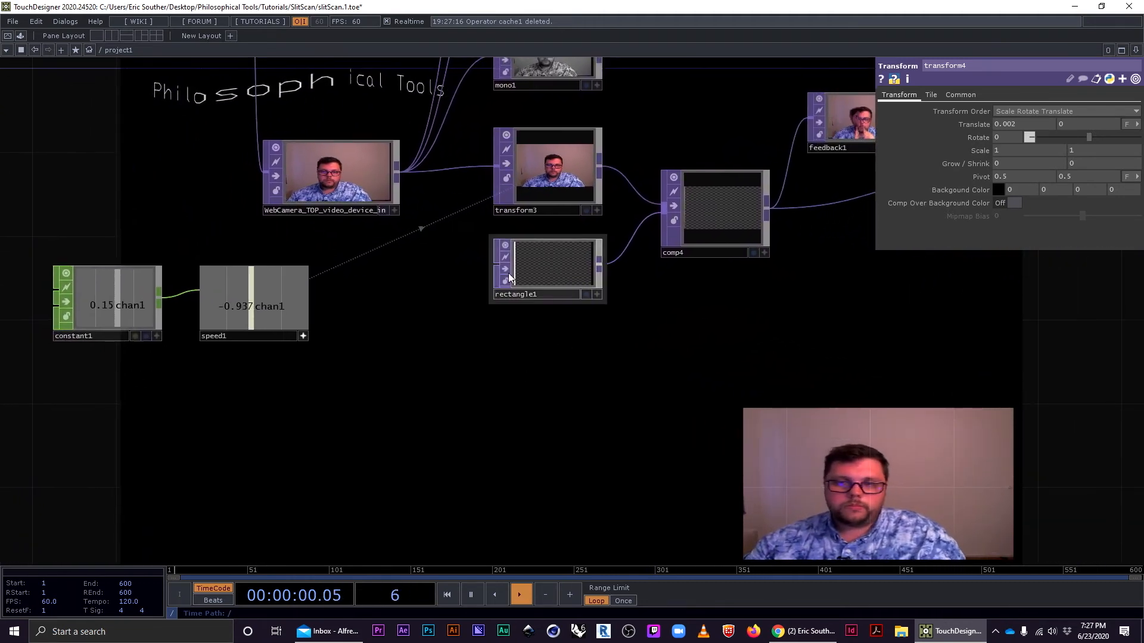
mouse_move(549, 266)
mouse_down()
mouse_move(549, 391)
mouse_move(533, 274)
mouse_up()
key(ctrl+v)
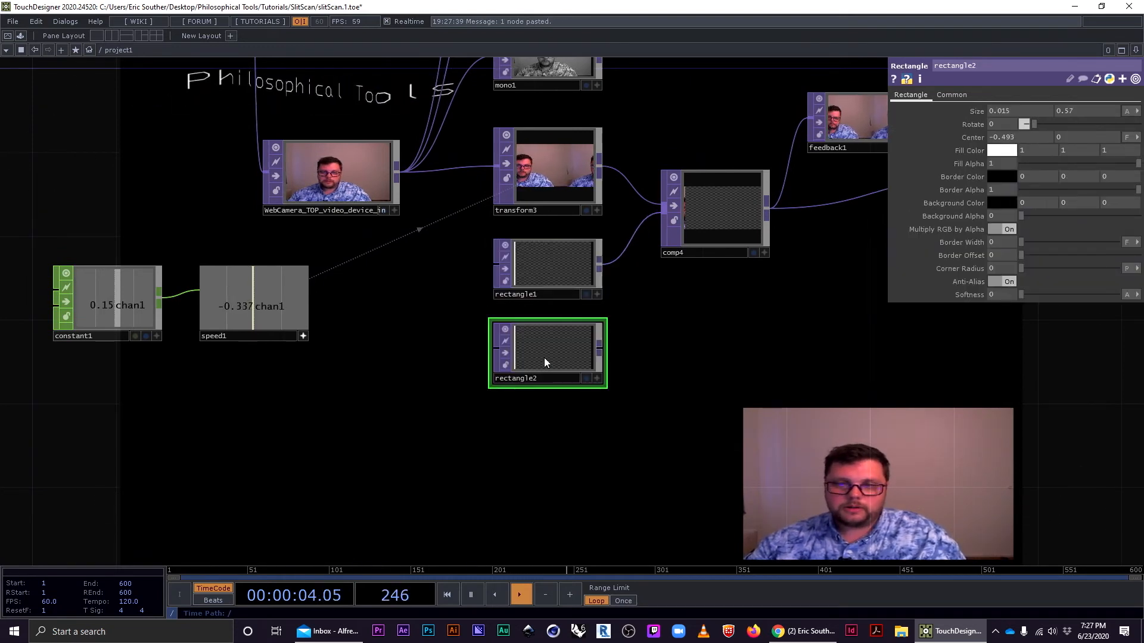
click(538, 381)
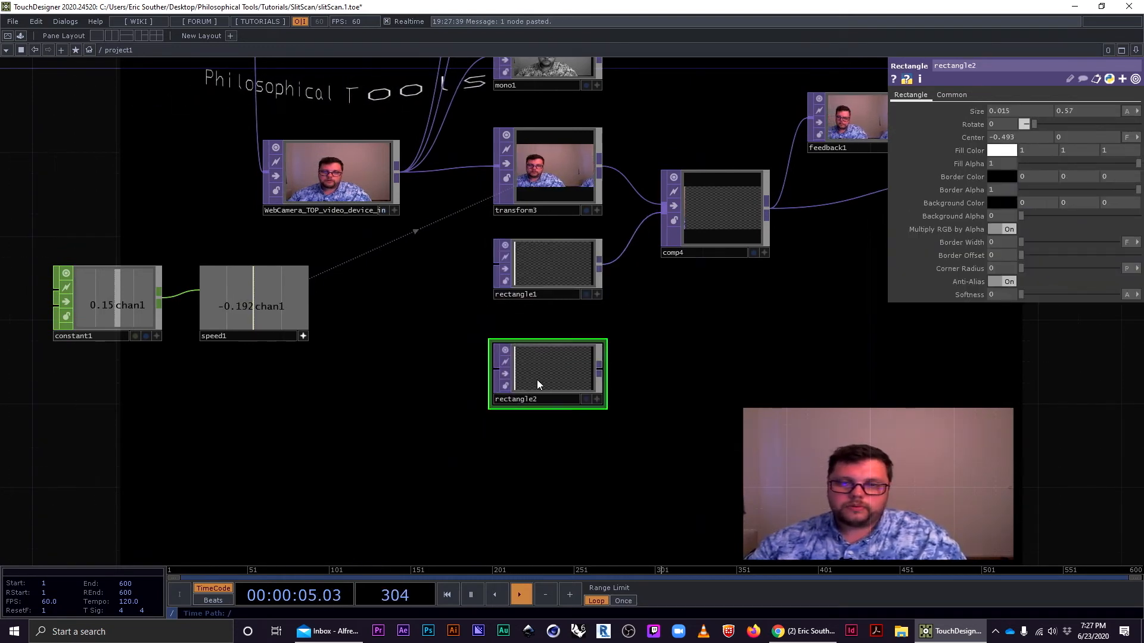
click(242, 317)
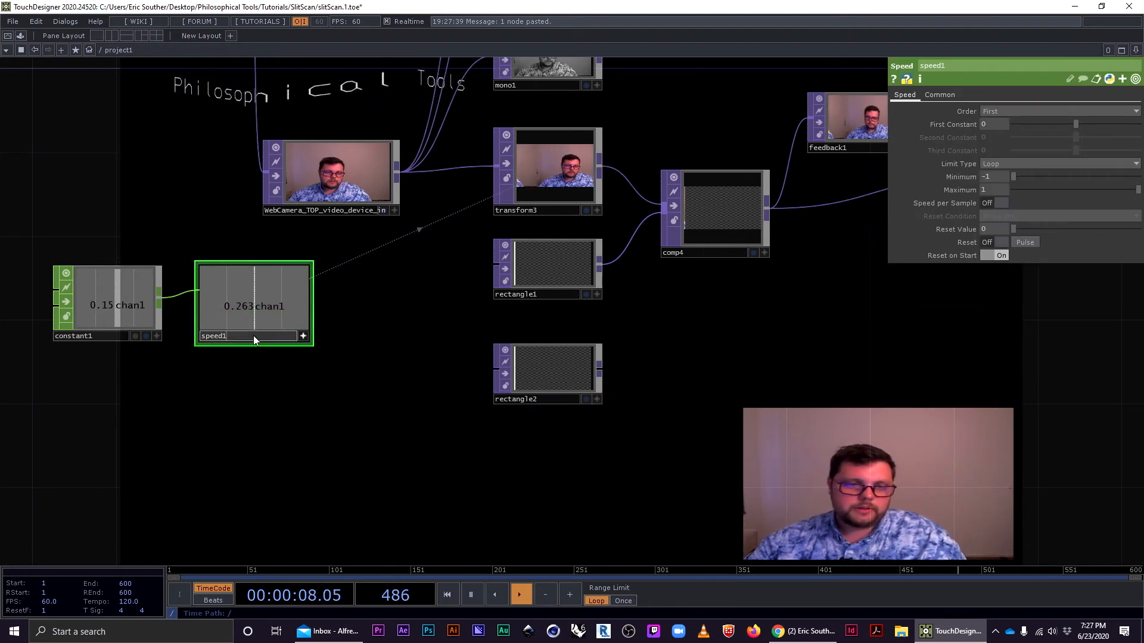
text(speed1)
click(276, 378)
key(ctrl+z)
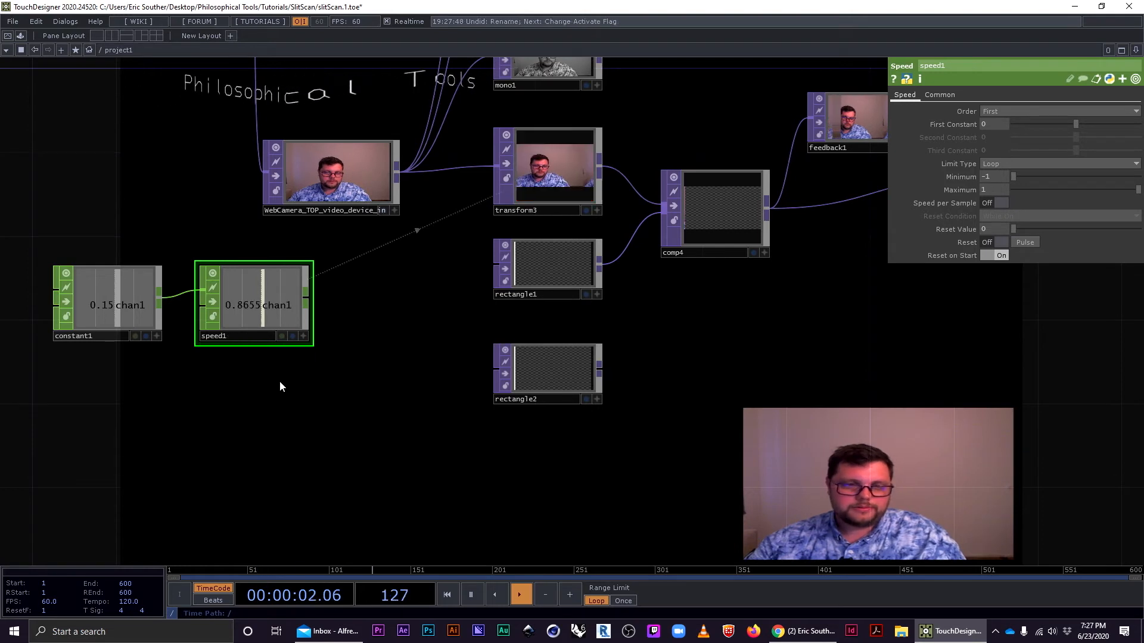
Duplicate the speed1 CHOP below the original with constant1 feeding the copy.
key(ctrl+c)
key(ctrl+v)
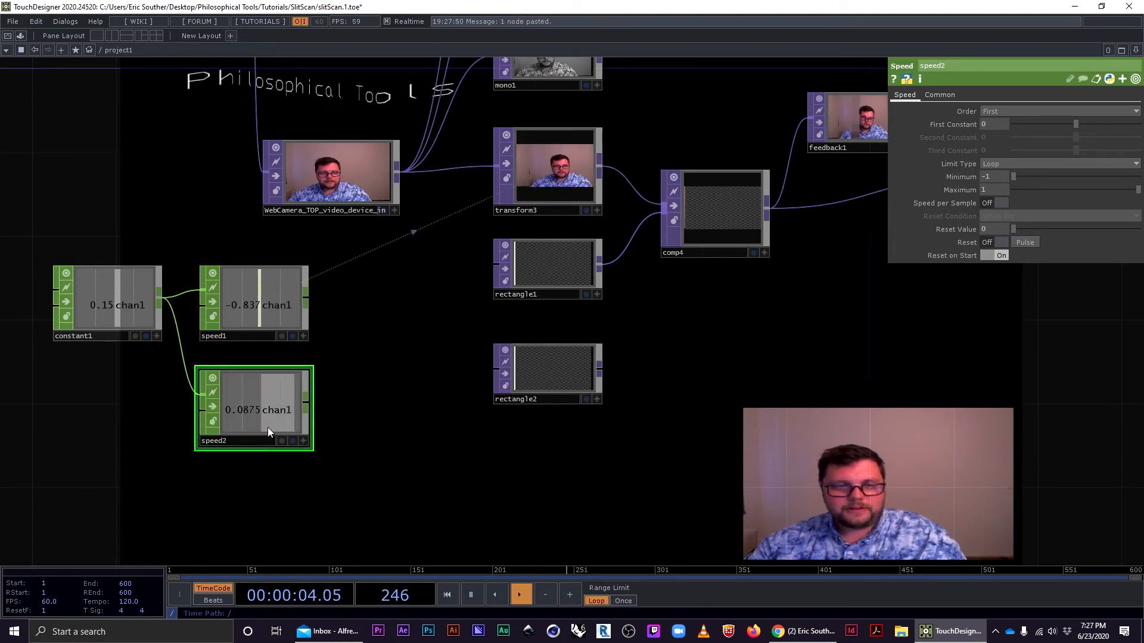
drag(286, 422, 309, 378)
Make speed2's viewer active and export its chan1 channel to the horizontal Center parameter of rectangle2.
click(596, 341)
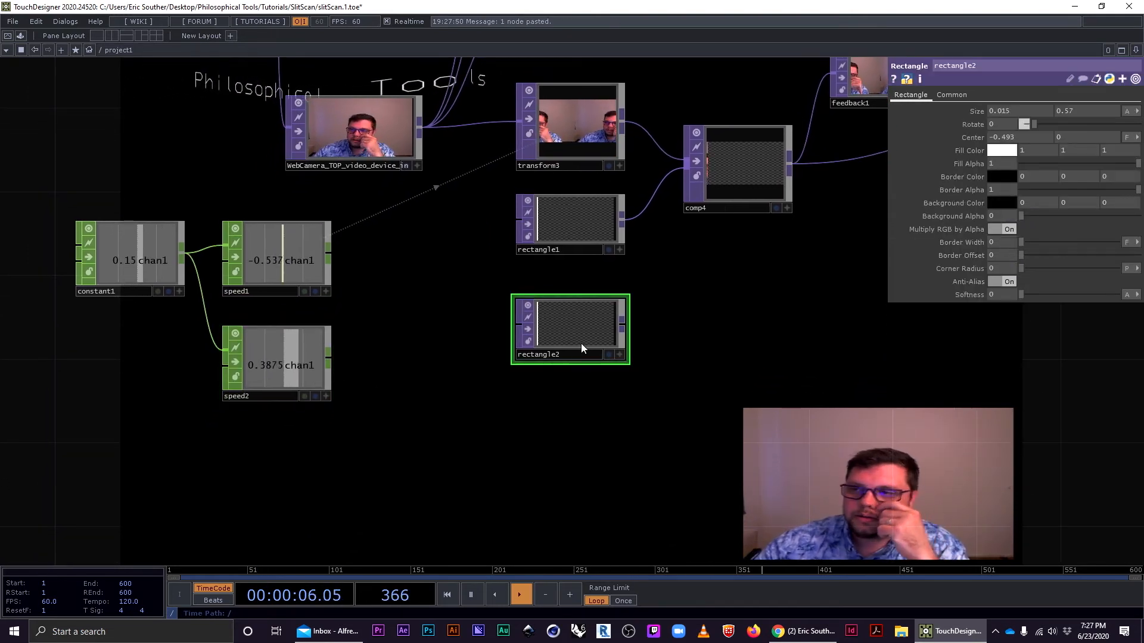
click(296, 363)
click(326, 395)
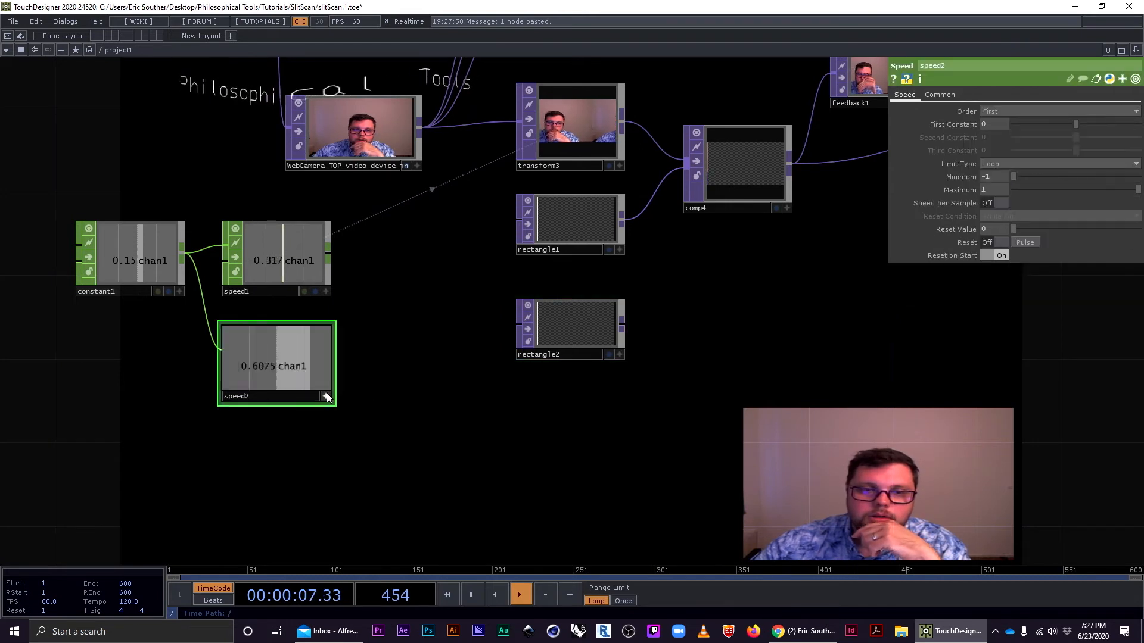
click(588, 331)
drag(325, 365, 698, 245)
drag(1004, 111, 1010, 140)
Preview rectangle2 briefly on the network background, then enlarge its node and place it next to speed2.
click(609, 356)
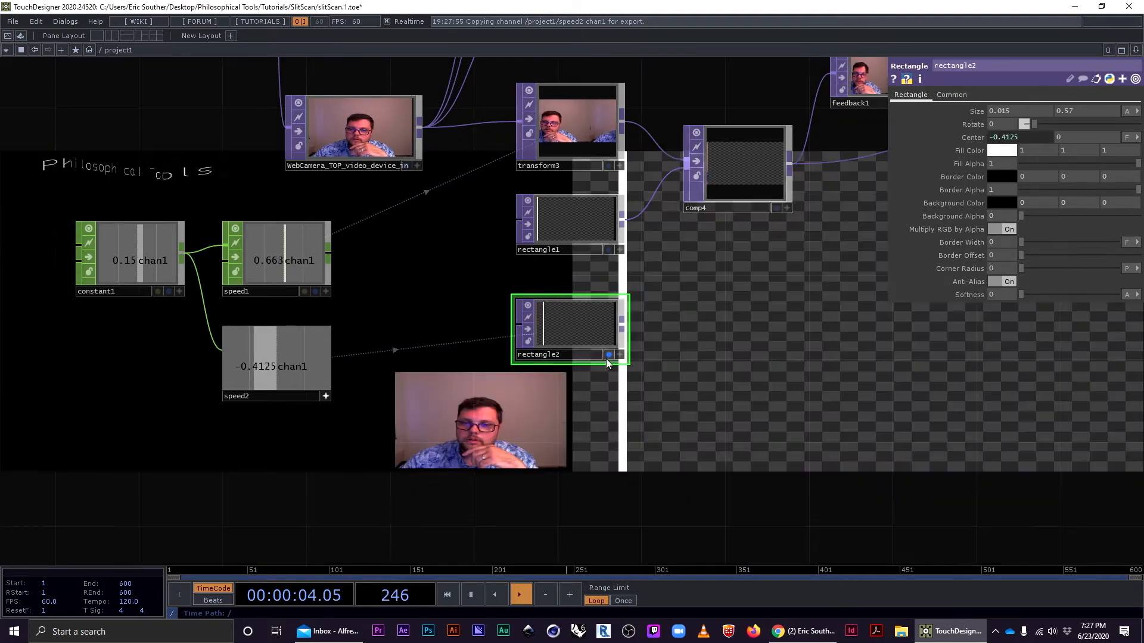
click(606, 354)
scroll(593, 331, up, 1)
scroll(593, 332, up, 3)
drag(596, 342, 536, 328)
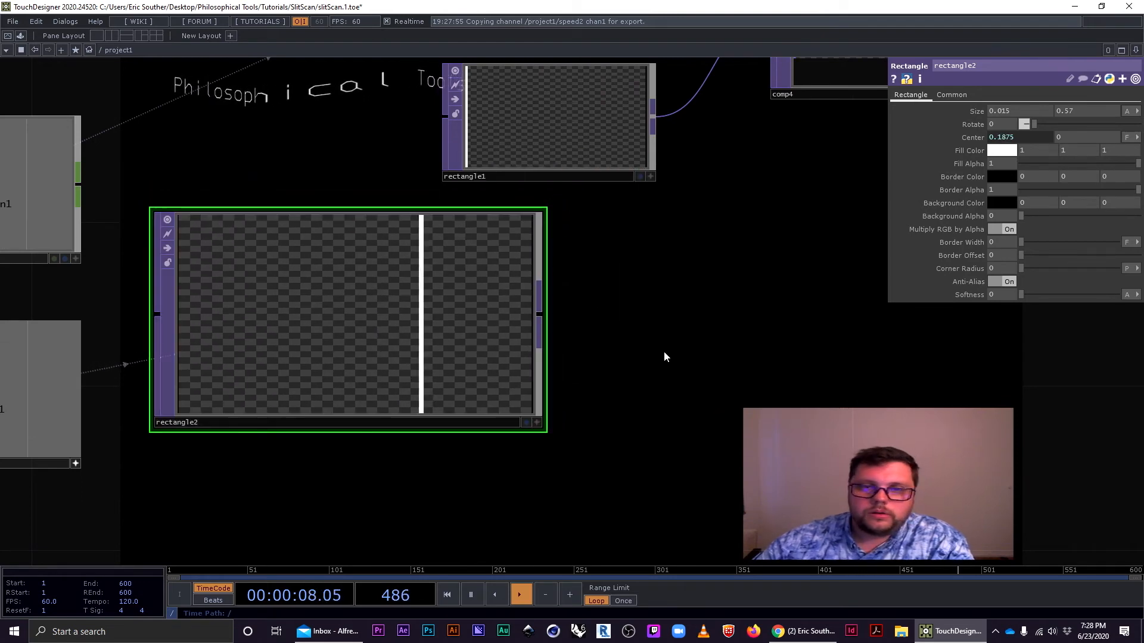
scroll(663, 352, down, 3)
drag(650, 391, 696, 368)
drag(534, 342, 537, 370)
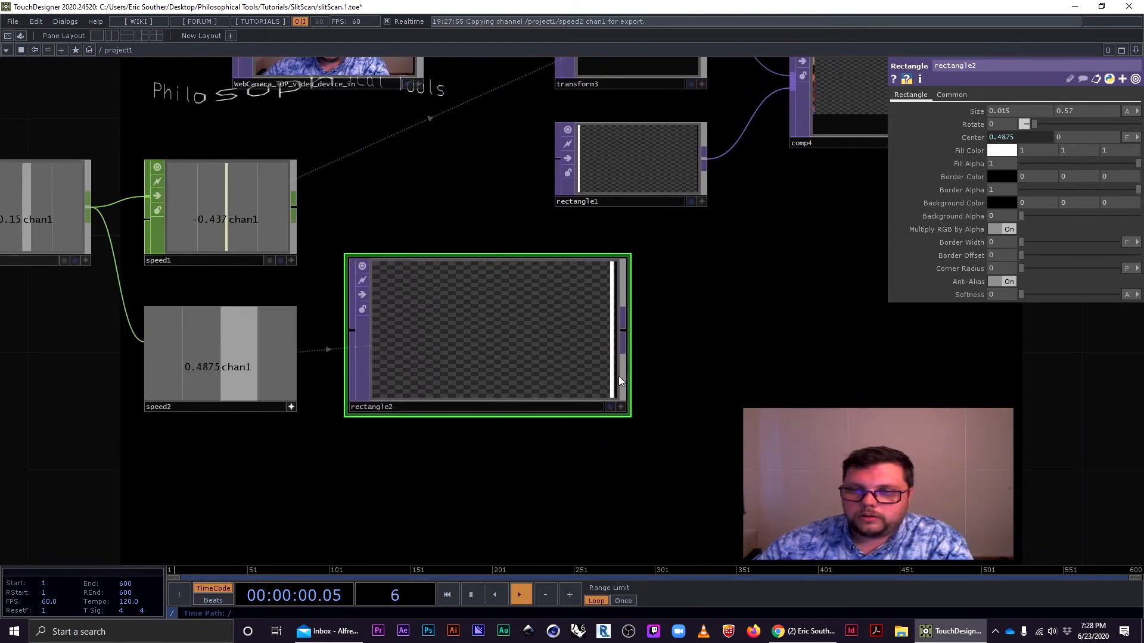
Set speed2's Minimum to -0.5 and its Maximum to 0.5.
click(229, 374)
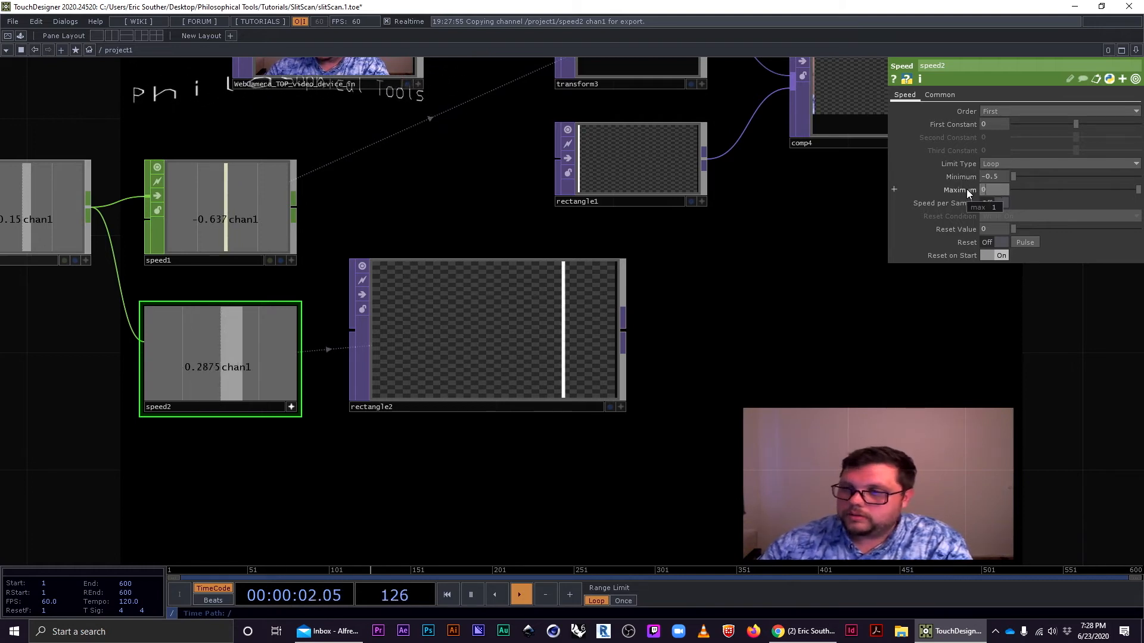
text(.5)
drag(718, 337, 721, 335)
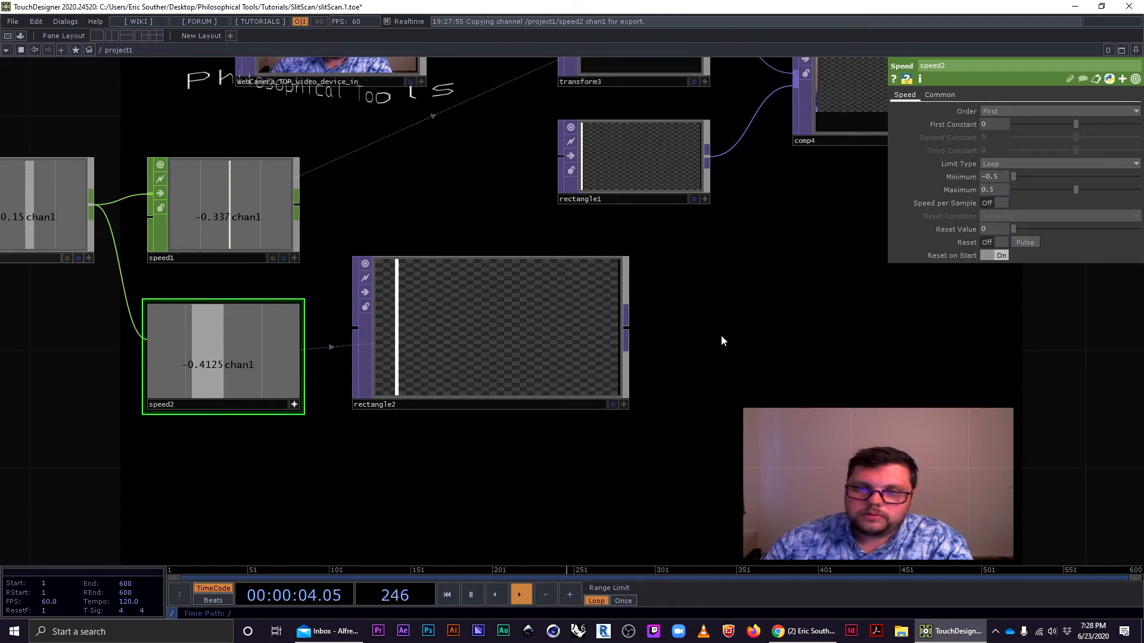
scroll(718, 336, down, 2)
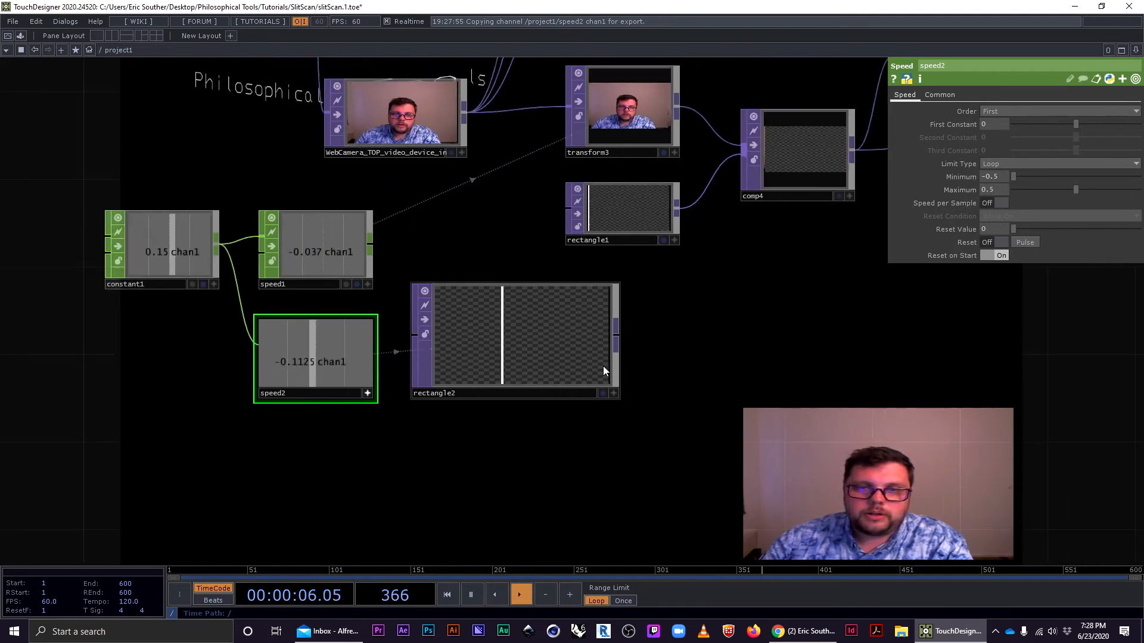
Try a chan1 value of 0.61 on the constant1 CHOP to speed up the moving slit.
click(200, 280)
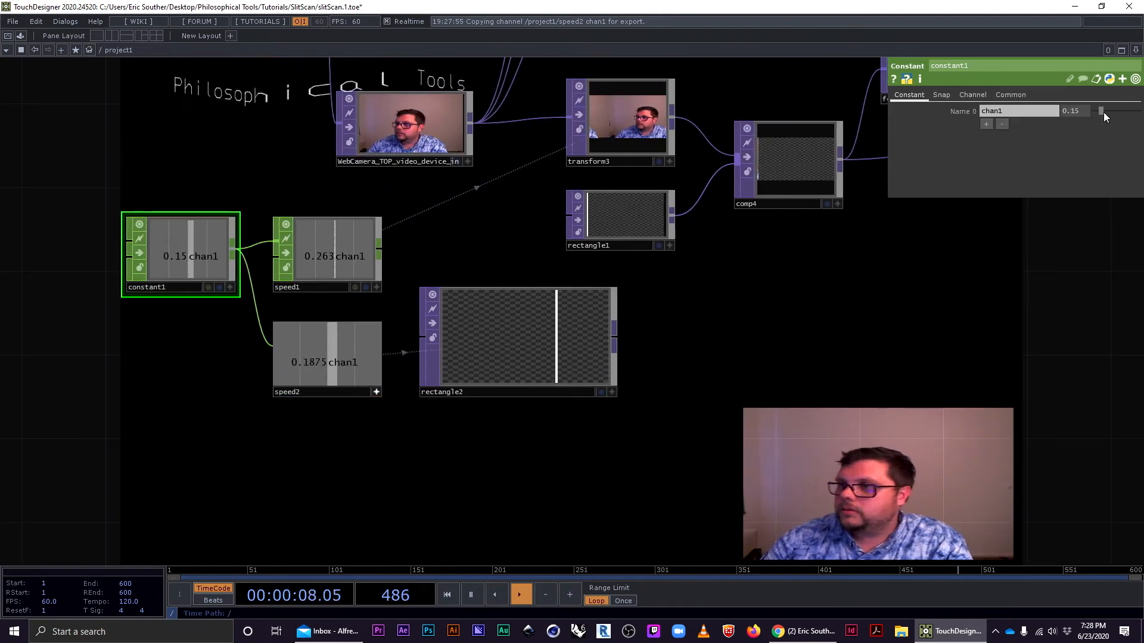
drag(1113, 112, 1116, 112)
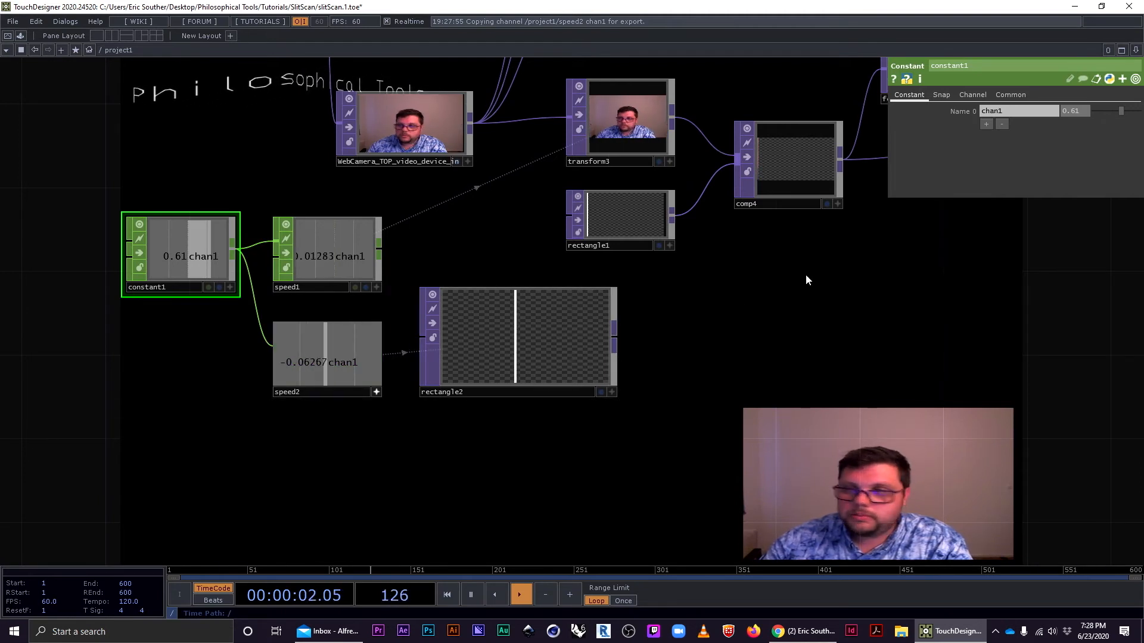
Add a Composite TOP to the network beside rectangle2.
drag(365, 399, 363, 395)
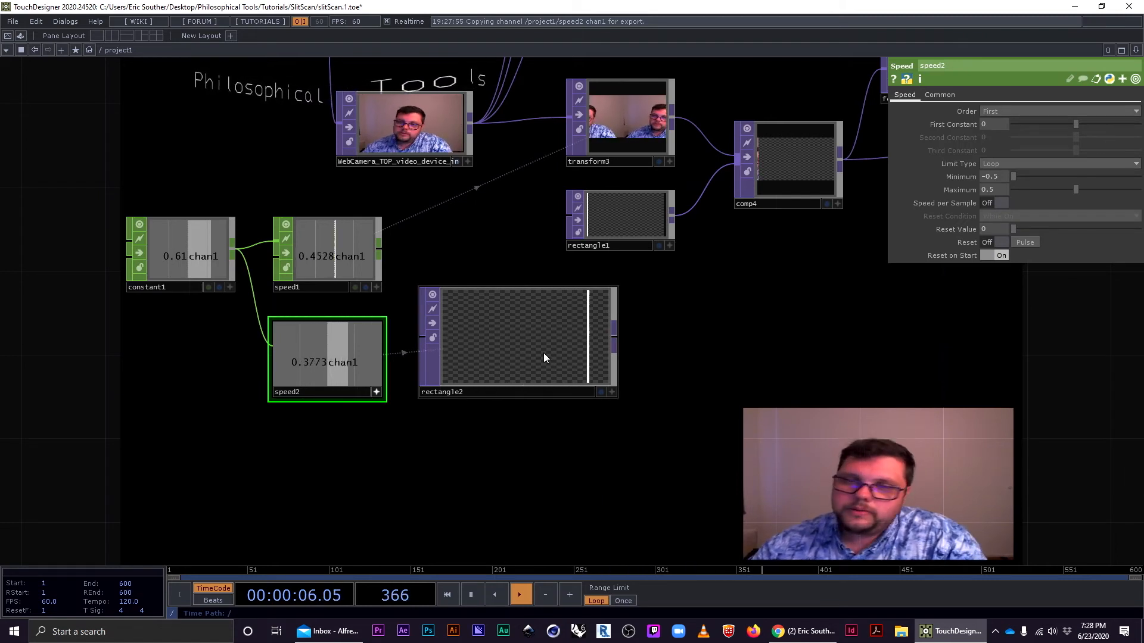
drag(647, 303, 467, 350)
drag(423, 391, 445, 370)
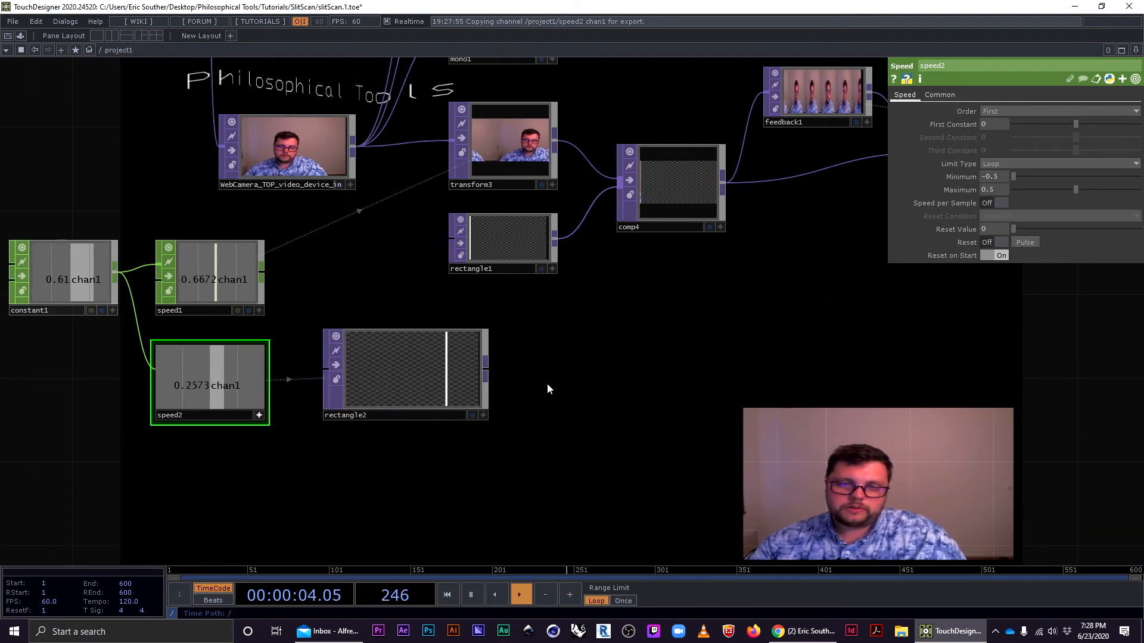
drag(552, 368, 511, 340)
scroll(510, 340, down, 2)
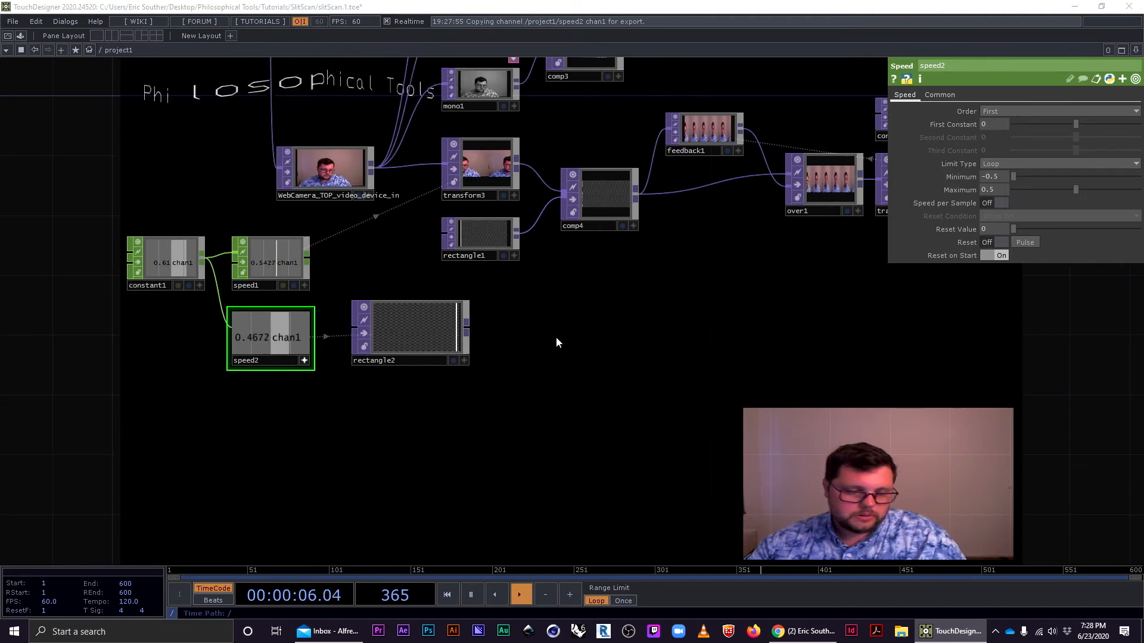
key(Tab)
text(com)
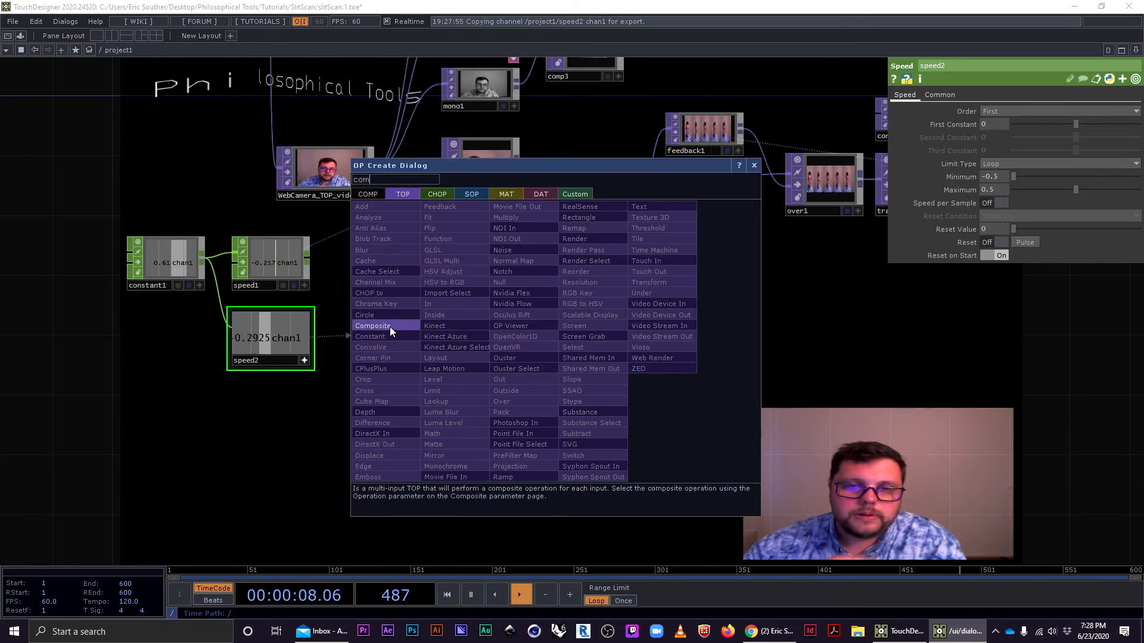
click(390, 328)
click(553, 346)
Connect the webcam TOP and rectangle2 as inputs of comp6 and inspect the masked slit image.
drag(373, 168, 513, 316)
scroll(500, 325, up, 3)
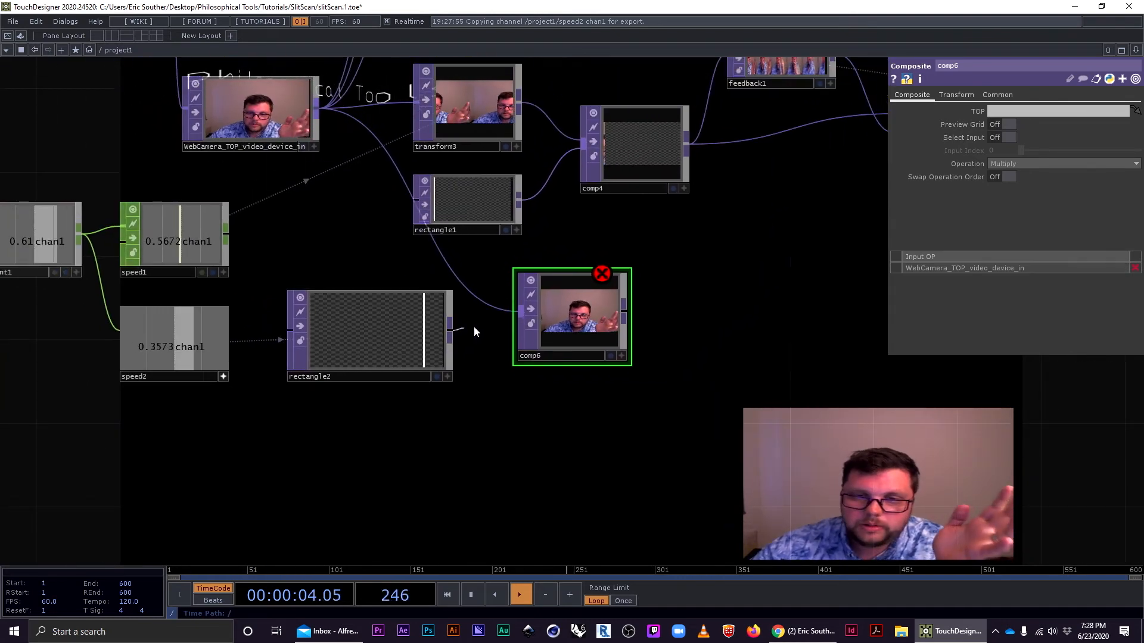
drag(505, 323, 525, 325)
scroll(569, 325, up, 5)
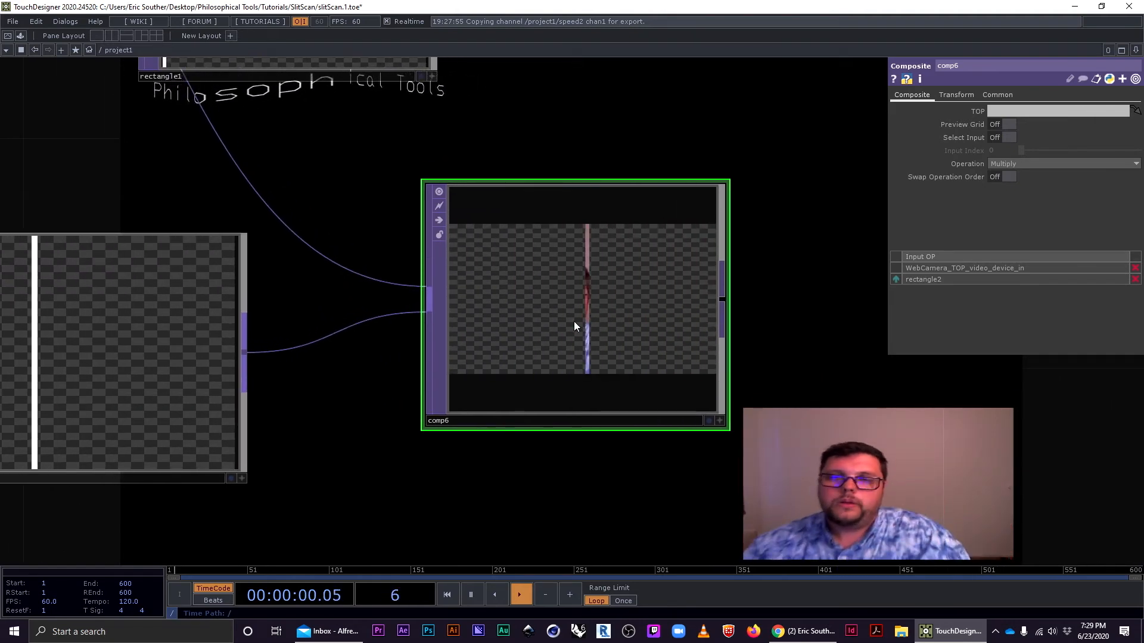
scroll(574, 321, down, 2)
scroll(567, 304, down, 2)
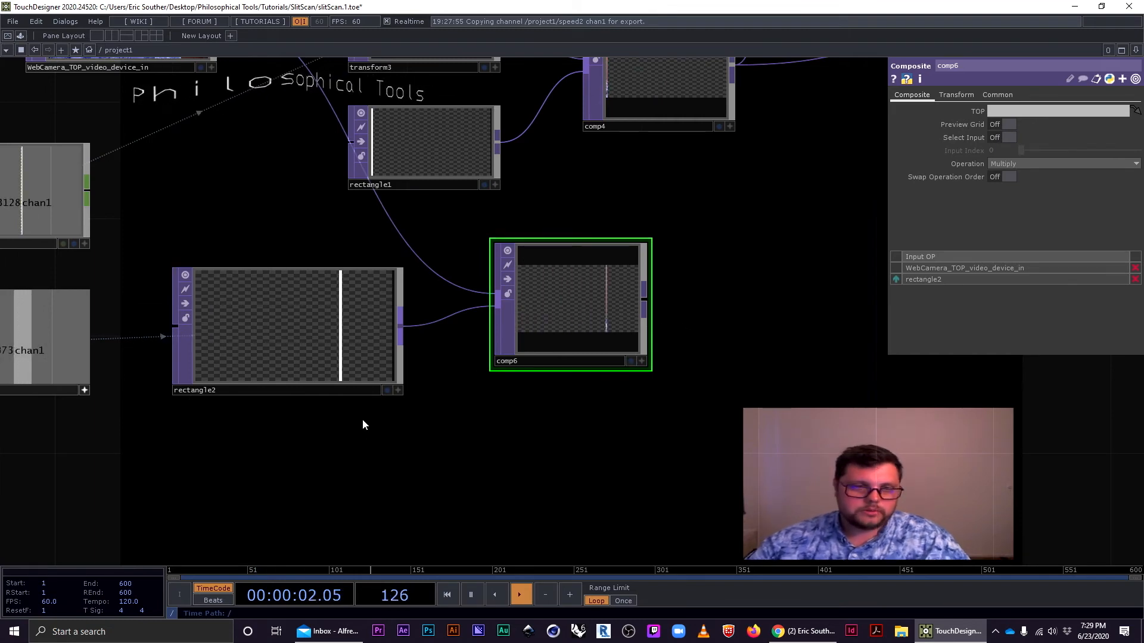
Set constant1's chan1 value to 0.23.
drag(229, 452, 353, 443)
scroll(352, 442, down, 2)
click(109, 288)
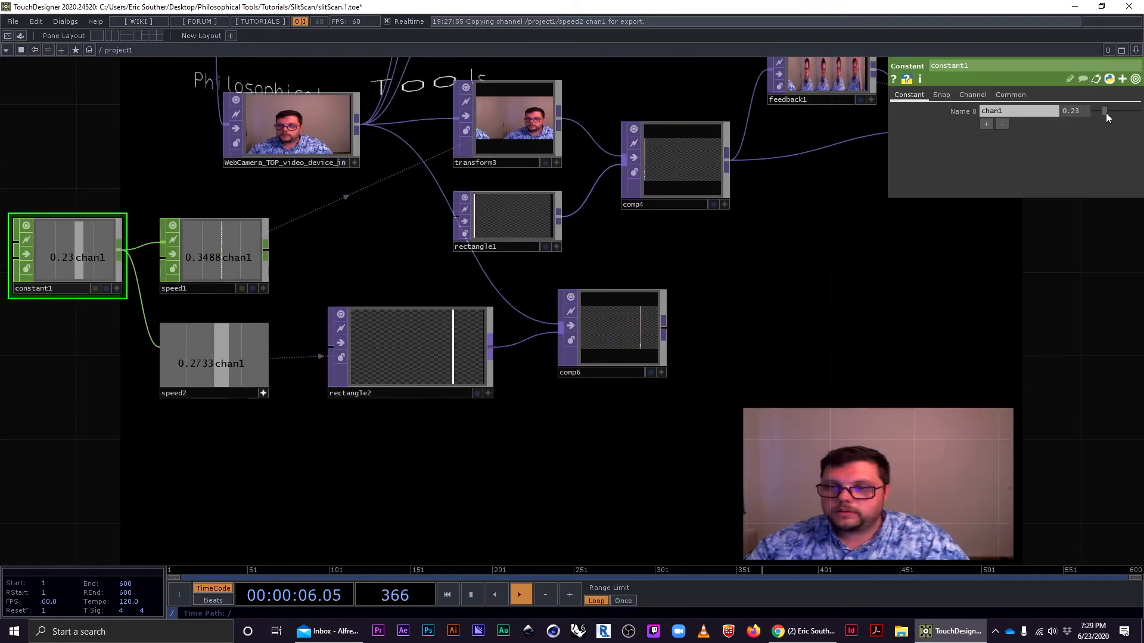
scroll(661, 376, down, 4)
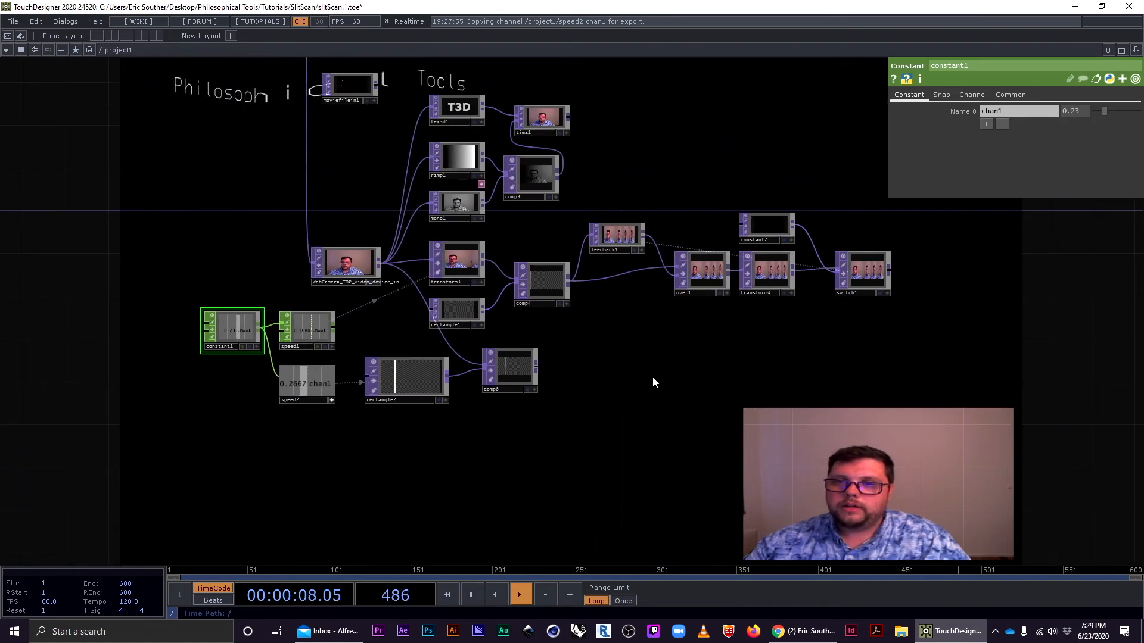
Show switch1's output as the network background and feed feedback1 and over1 from comp6 instead of comp4.
scroll(656, 367, up, 3)
click(868, 284)
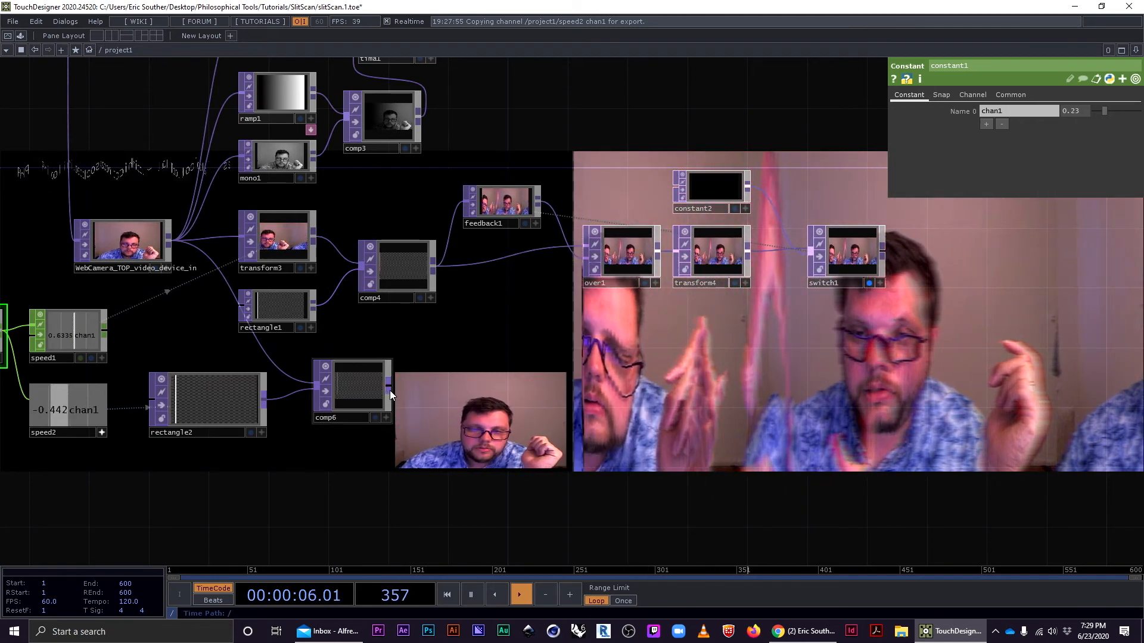
drag(387, 384, 577, 246)
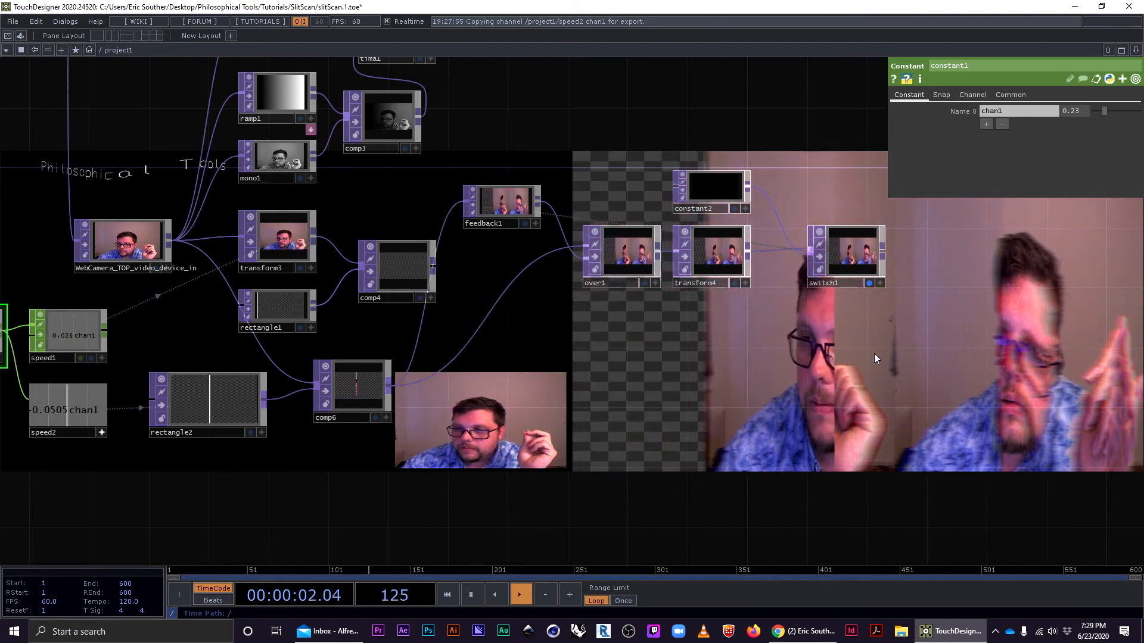
drag(873, 352, 772, 389)
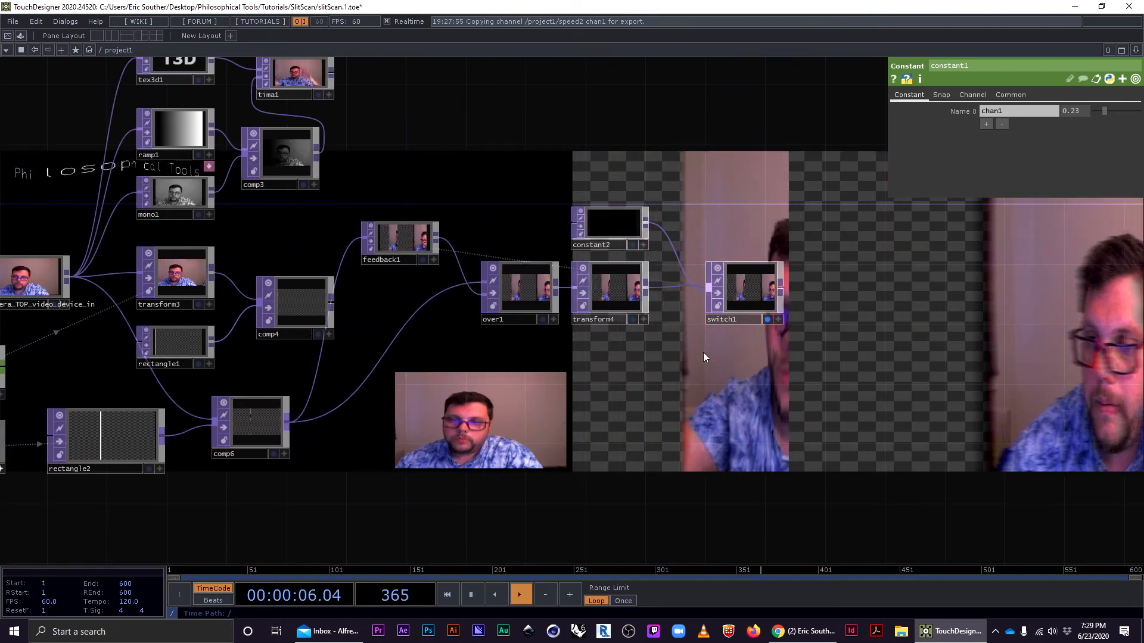
Bypass the transform4 TOP in the feedback loop.
click(584, 299)
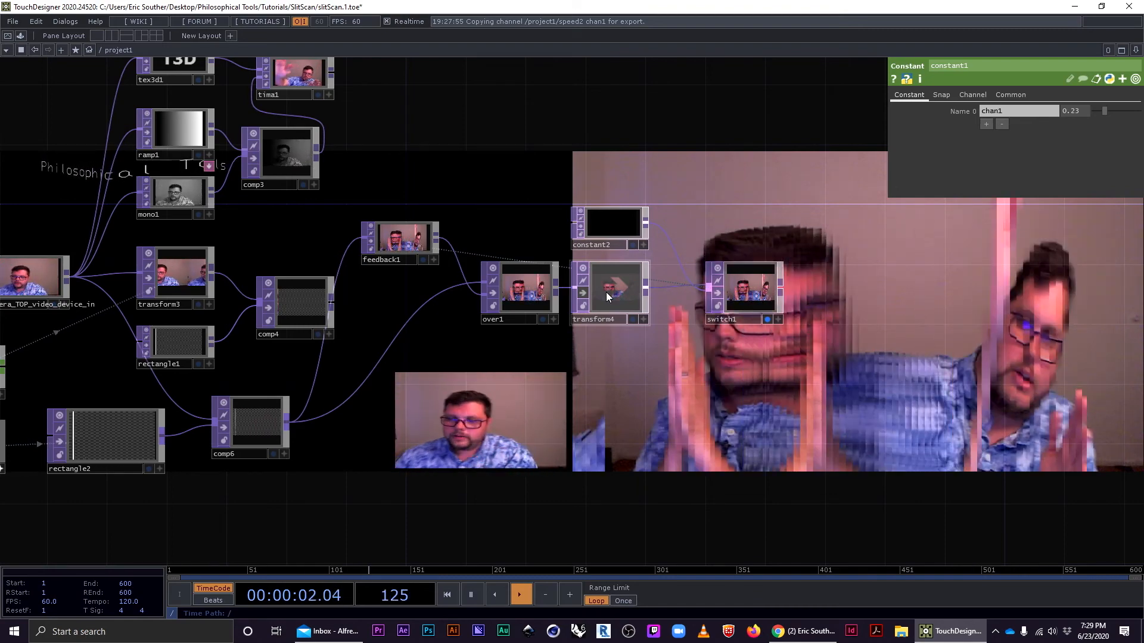
scroll(614, 277, down, 5)
scroll(595, 362, up, 10)
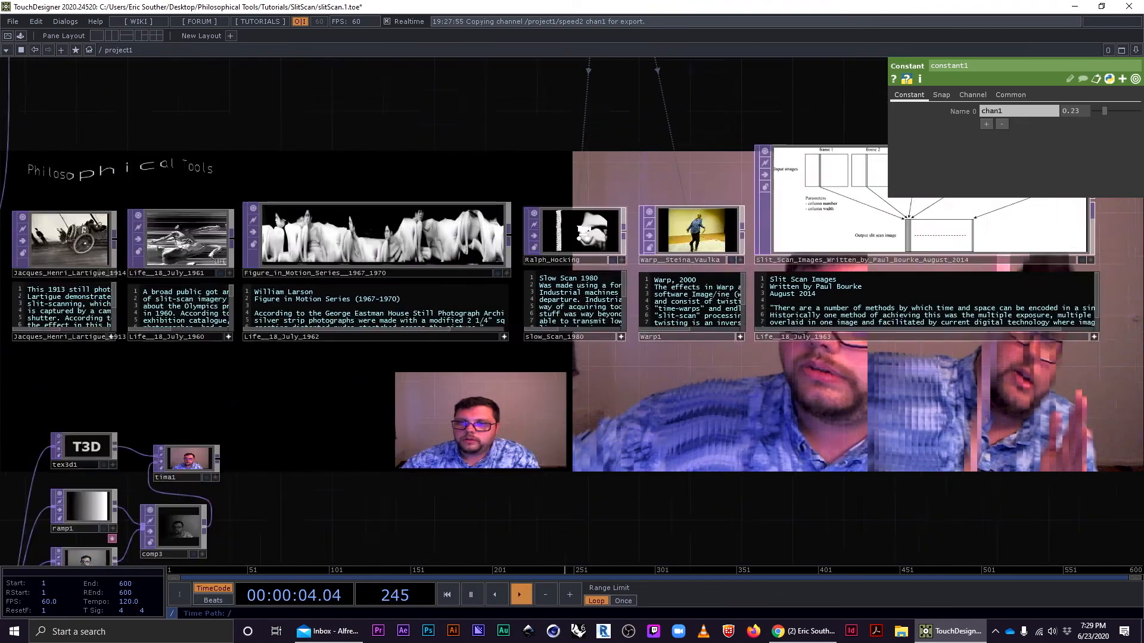
Examine the slit-scan result and the node chain from rectangle2 and comp6 through over1 to switch1.
scroll(597, 246, down, 3)
scroll(630, 421, down, 3)
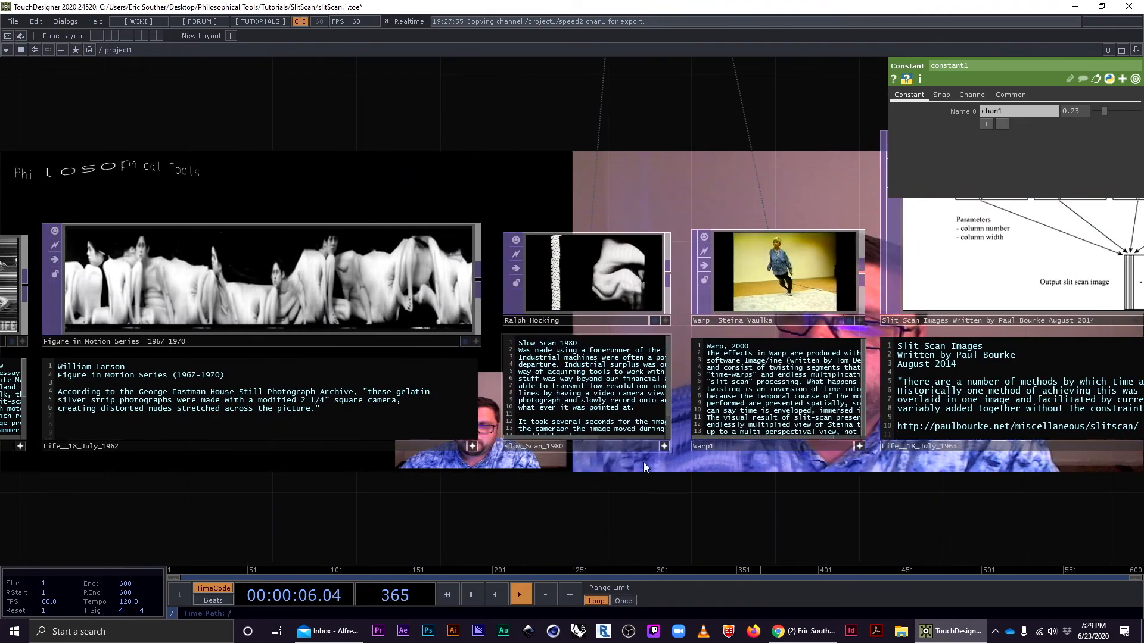
drag(631, 422, 764, 95)
drag(649, 345, 732, 136)
drag(761, 284, 729, 174)
drag(720, 304, 784, 316)
scroll(541, 452, down, 2)
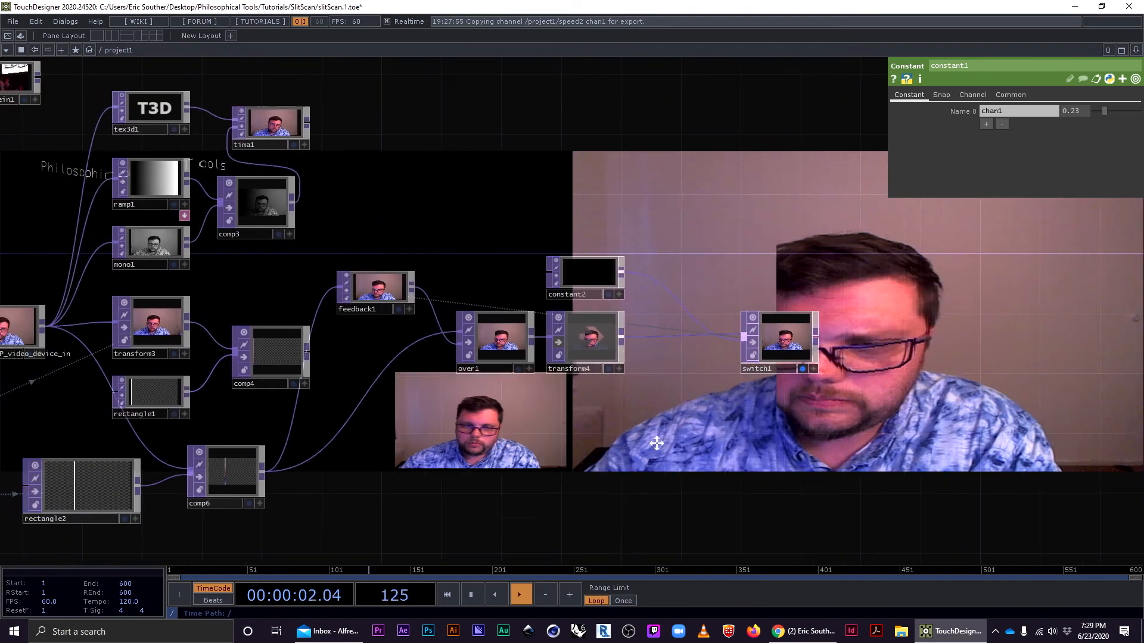
drag(598, 455, 588, 449)
scroll(487, 472, up, 3)
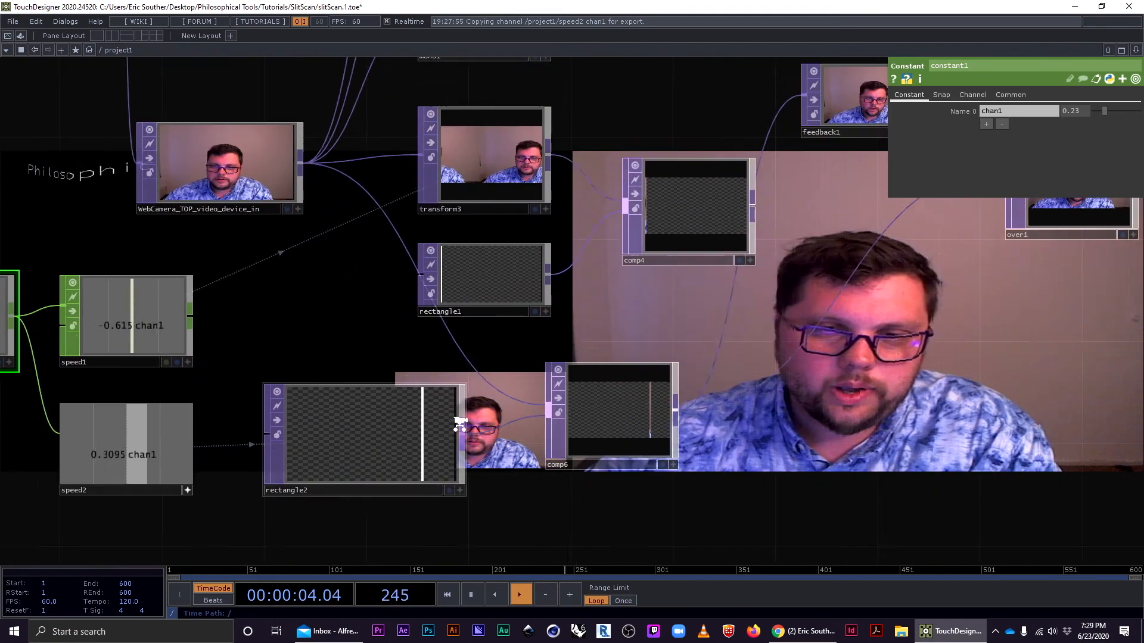
scroll(546, 424, down, 1)
scroll(560, 428, down, 2)
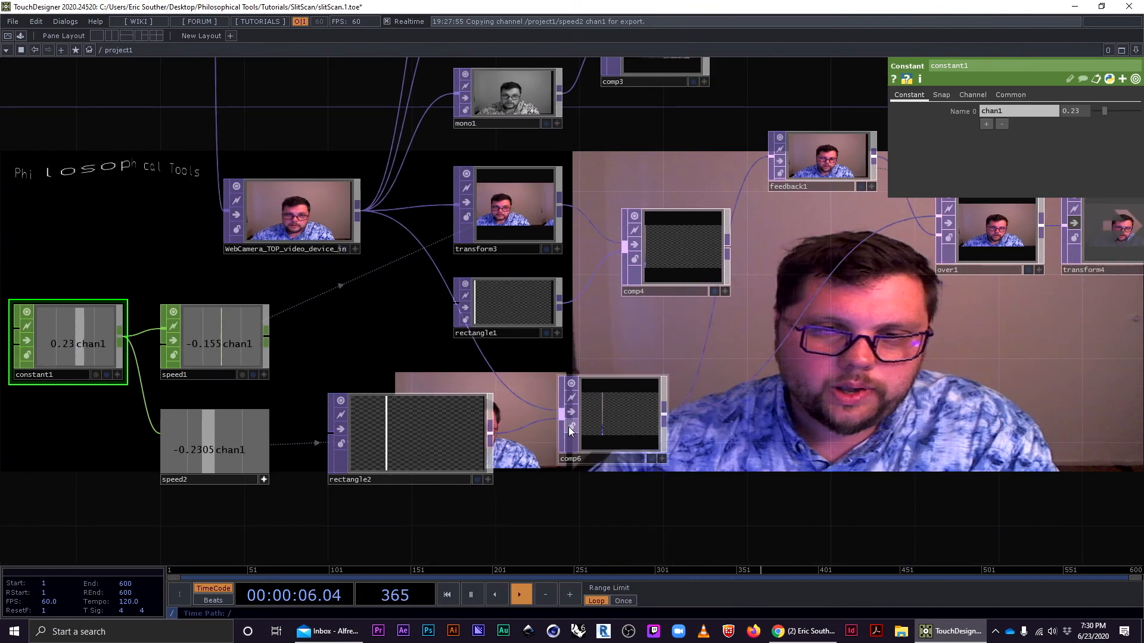
scroll(570, 430, down, 1)
drag(797, 441, 524, 412)
scroll(521, 418, up, 2)
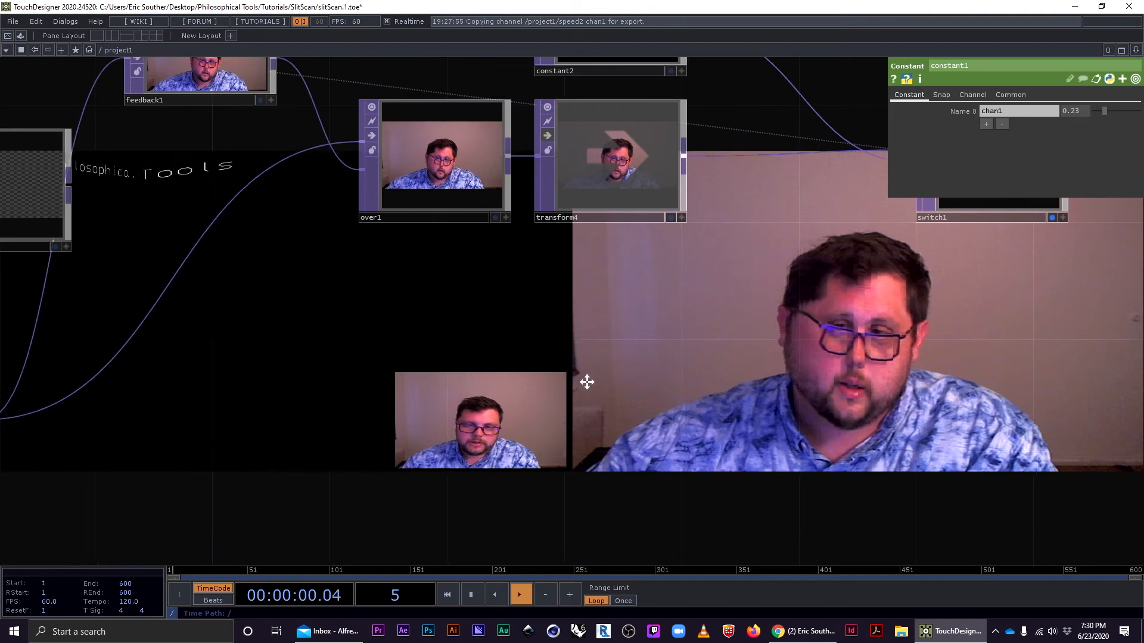
Stop showing switch1 as the network background and move switch1 and constant2 away from transform4 to make room.
drag(595, 363, 540, 477)
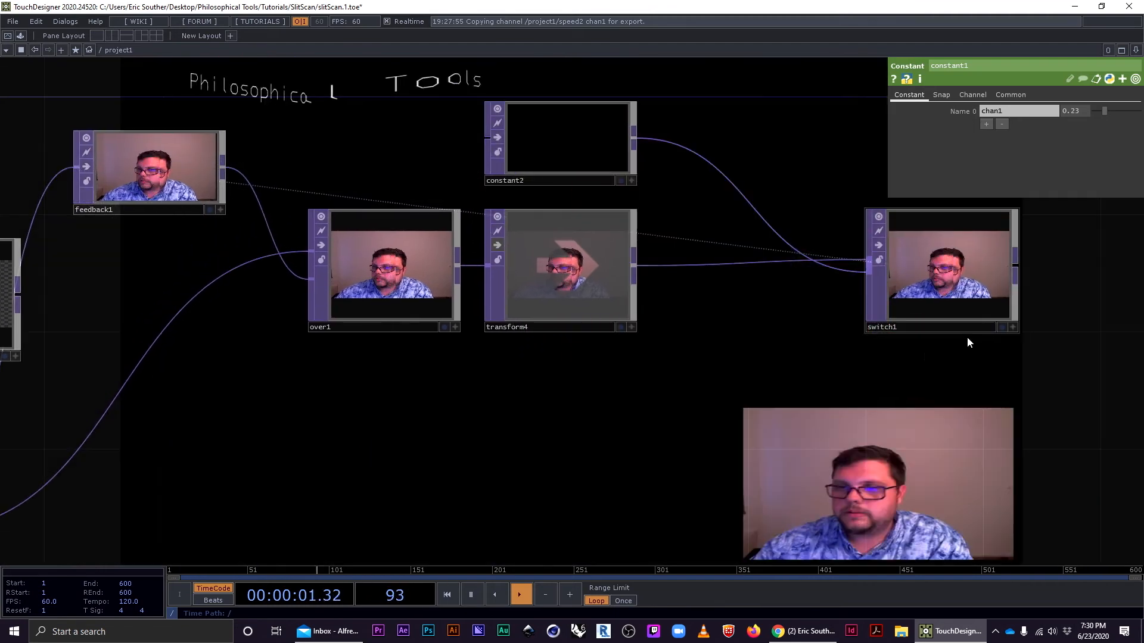
drag(619, 456, 562, 424)
scroll(562, 423, down, 1)
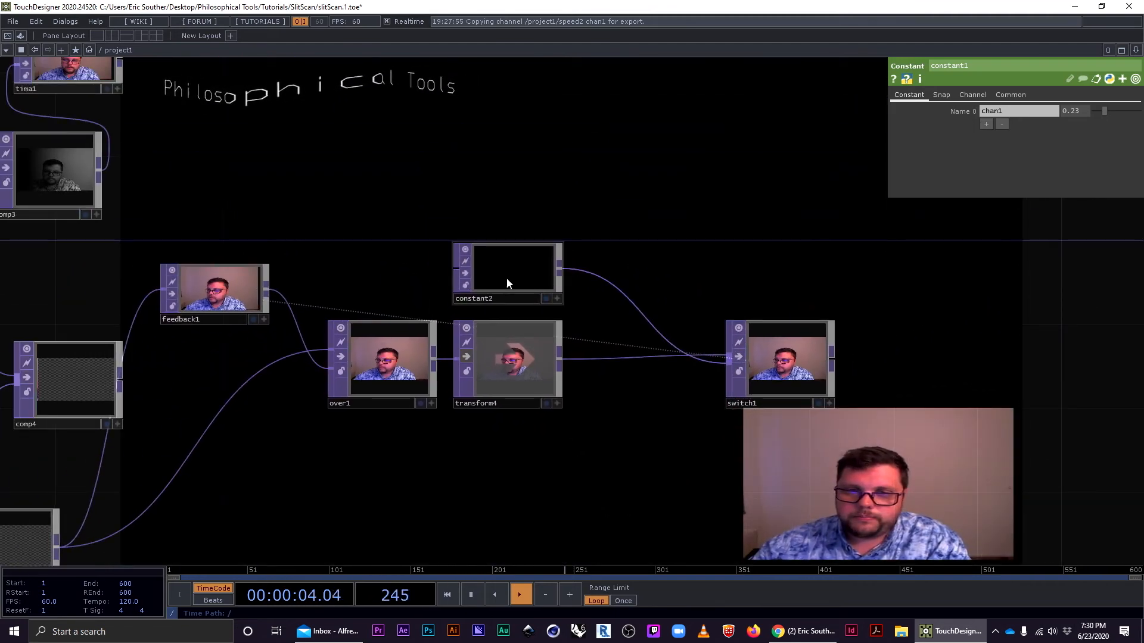
drag(785, 345, 826, 346)
drag(485, 257, 673, 257)
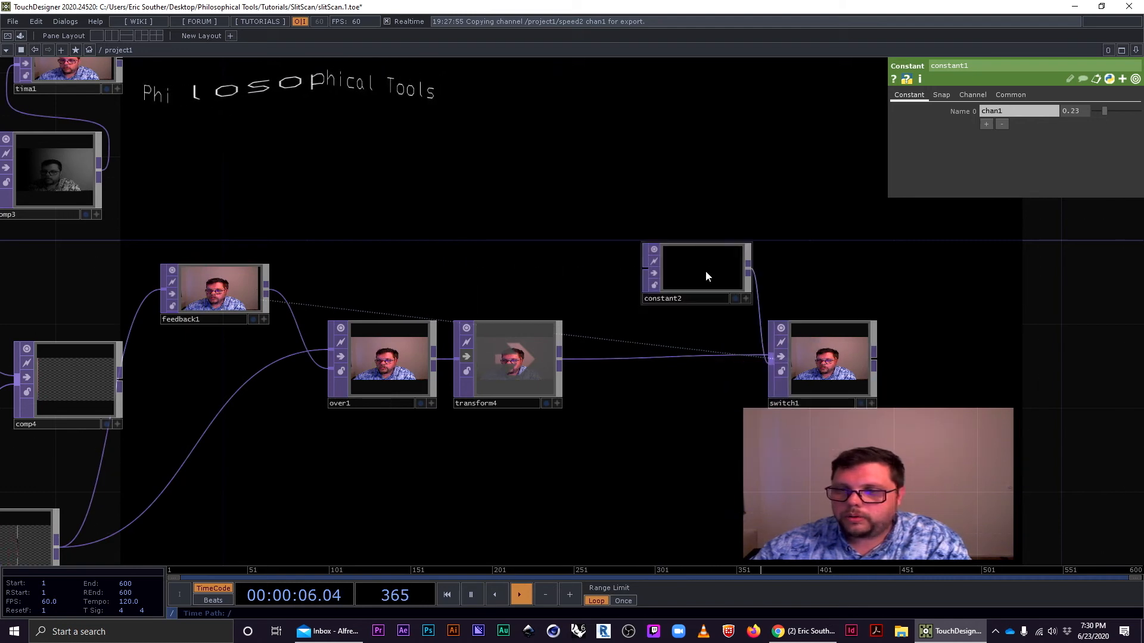
drag(828, 352, 851, 352)
Insert a Cache TOP on the connection between transform4 and switch1.
right_drag(390, 389, 390, 389)
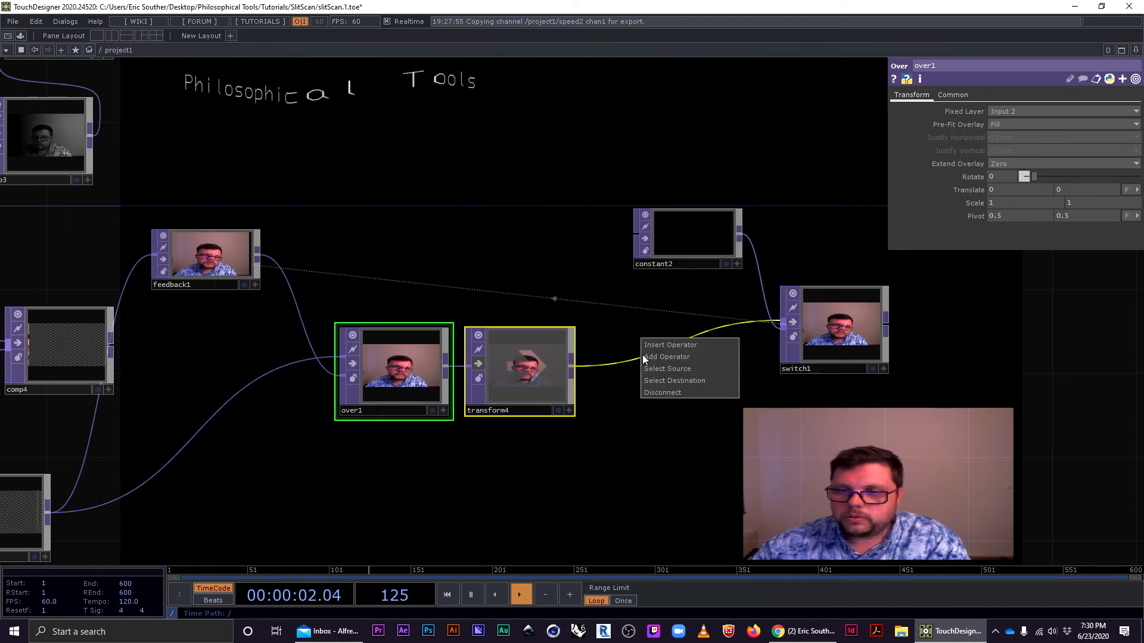
click(665, 344)
text(c)
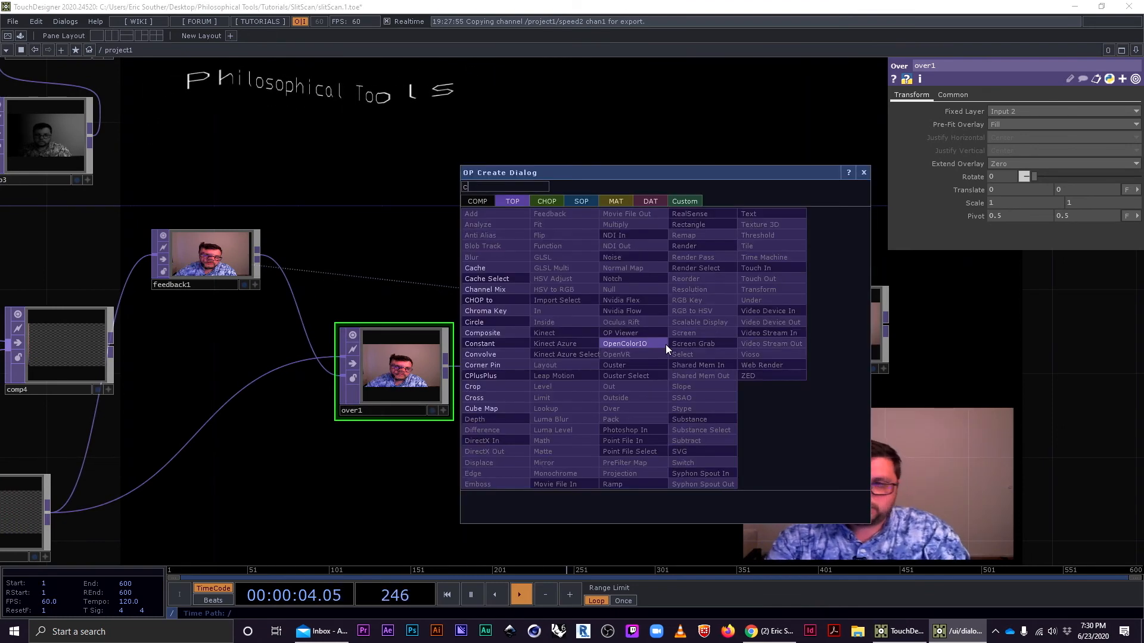
text(ha)
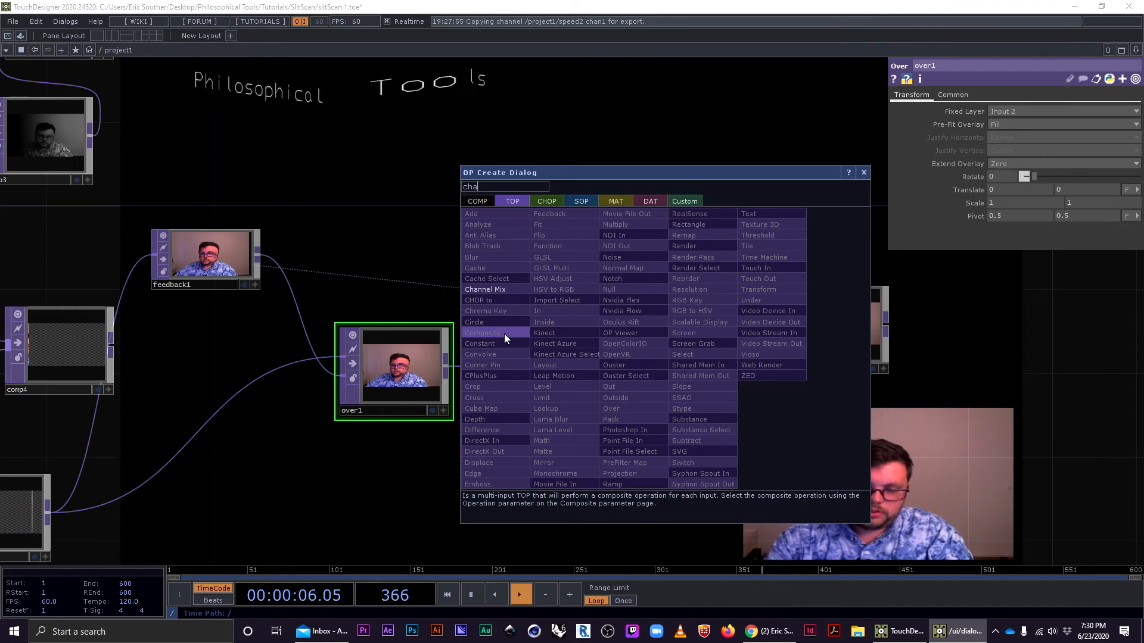
key(BackSpace)
key(BackSpace)
text(as)
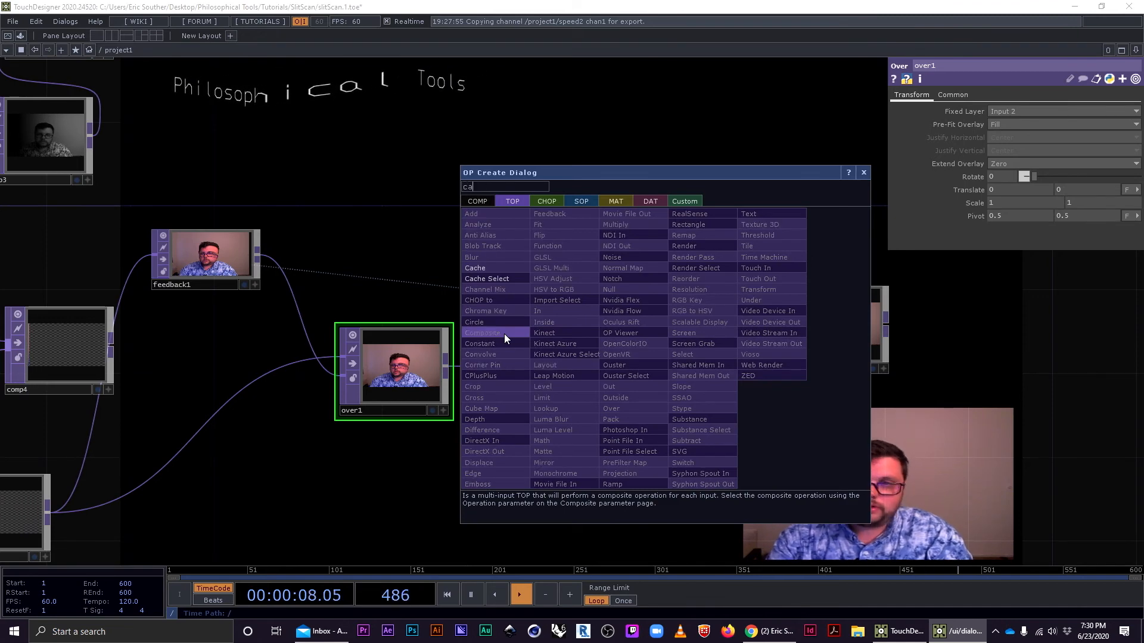
click(505, 278)
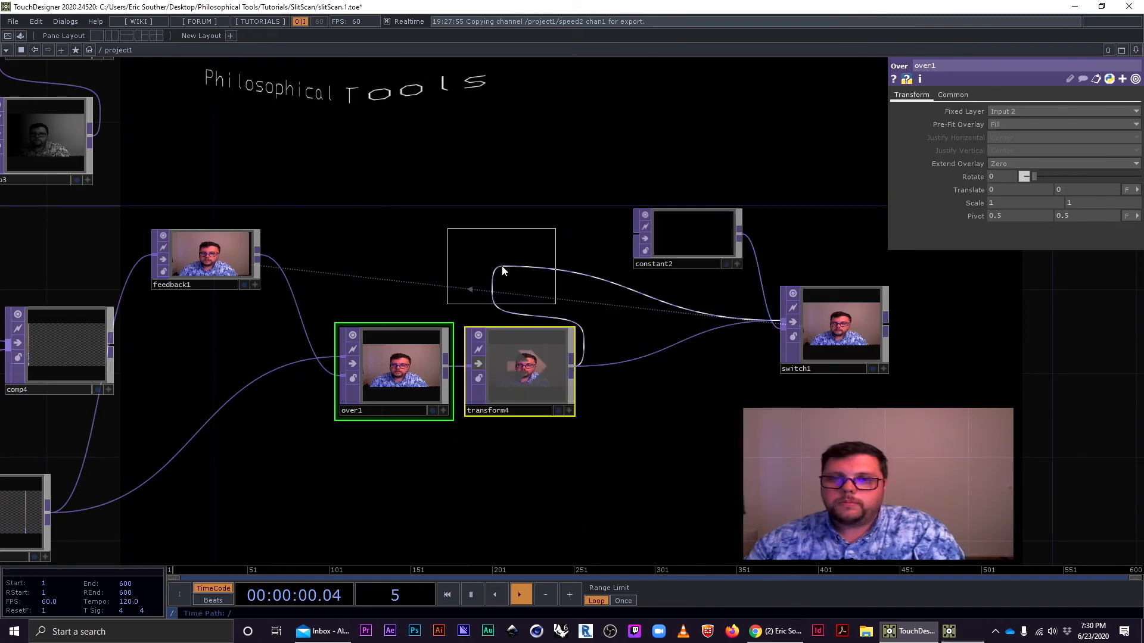
click(646, 367)
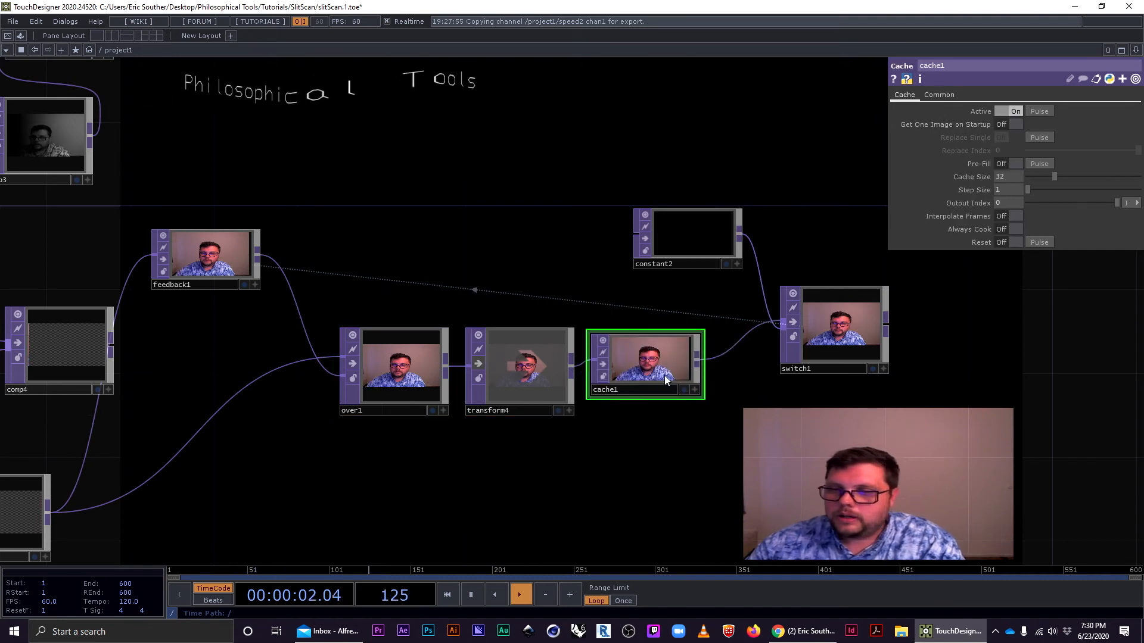
Set cache1's Output Index to -127 and its Cache Size to 6.
scroll(649, 370, up, 2)
drag(1058, 204, 967, 212)
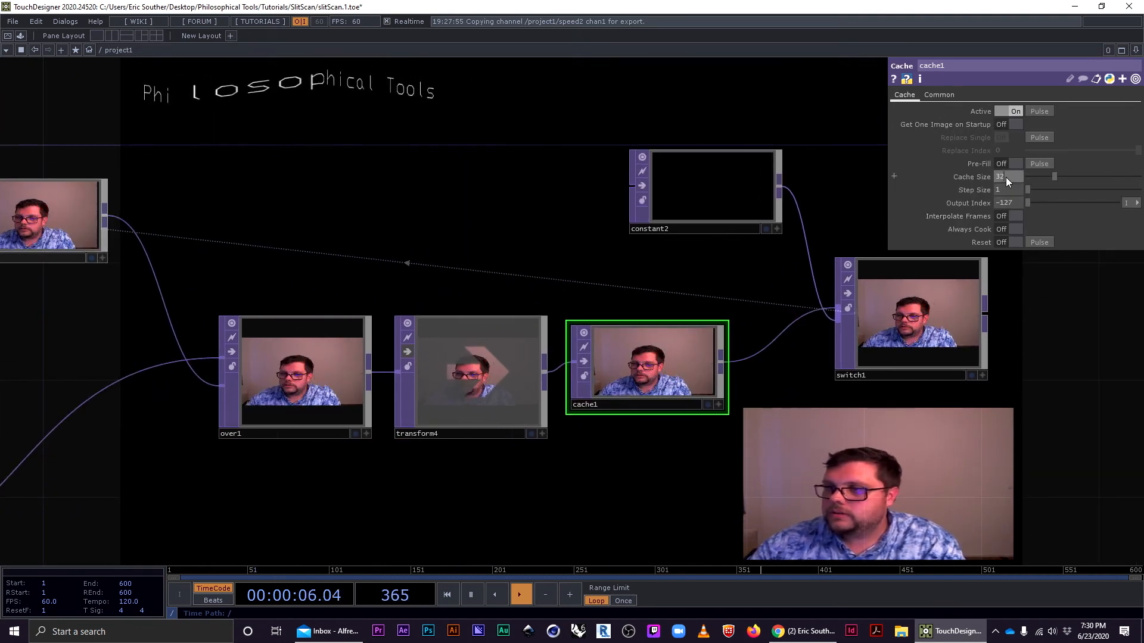
text(6)
key(Return)
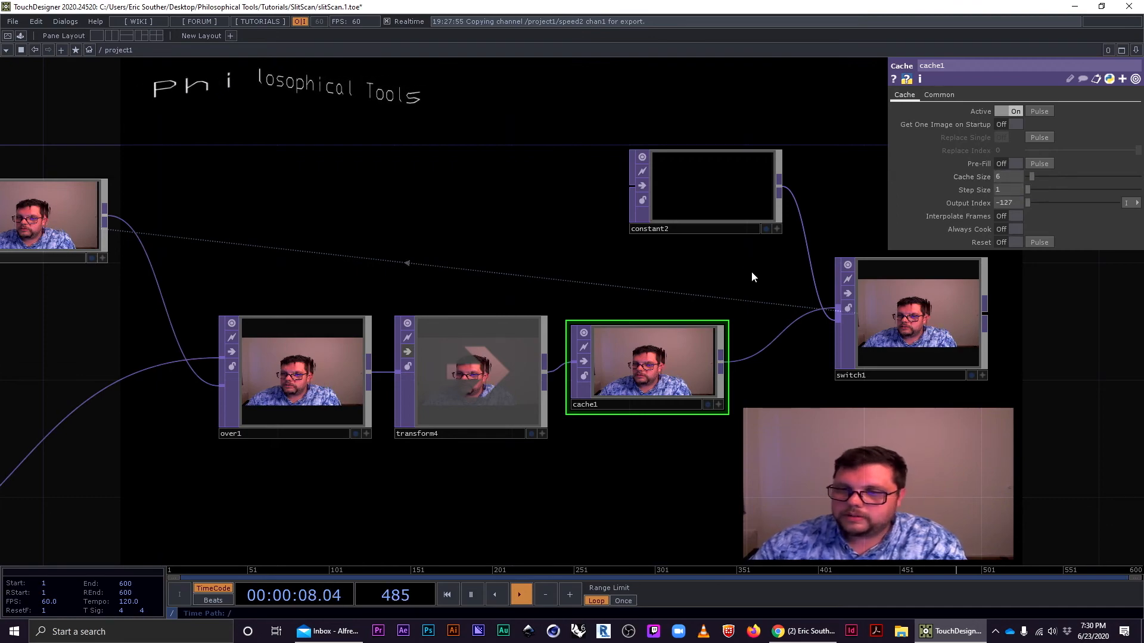
Show switch1's output as the network background and examine the cached feedback effect.
scroll(774, 327, right, 3)
scroll(871, 380, down, 2)
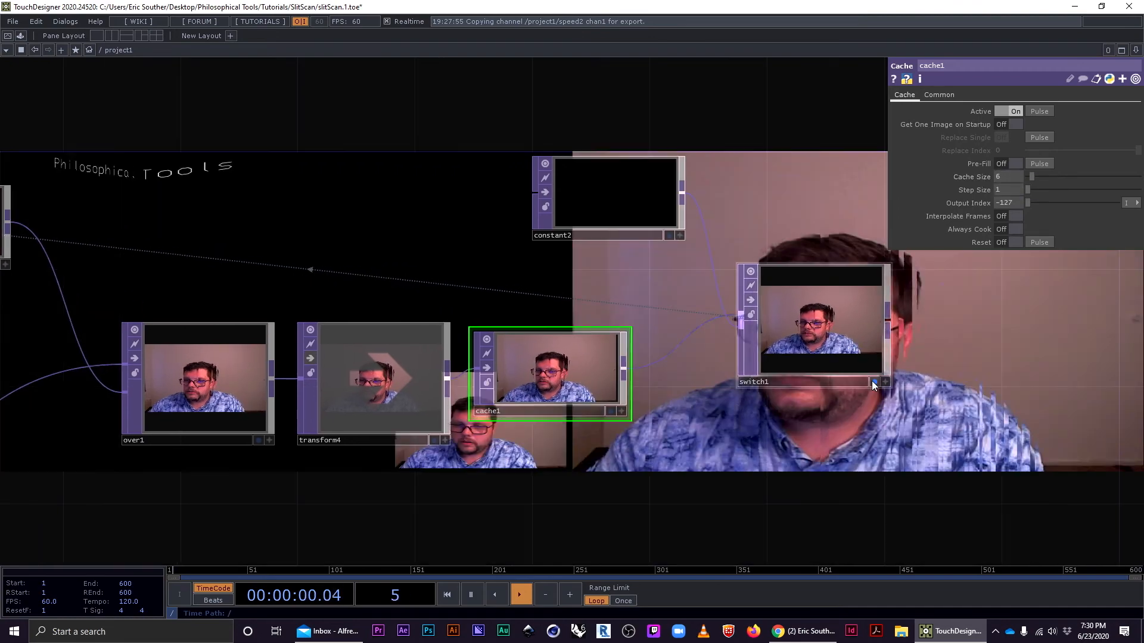
scroll(745, 455, down, 3)
scroll(717, 319, down, 2)
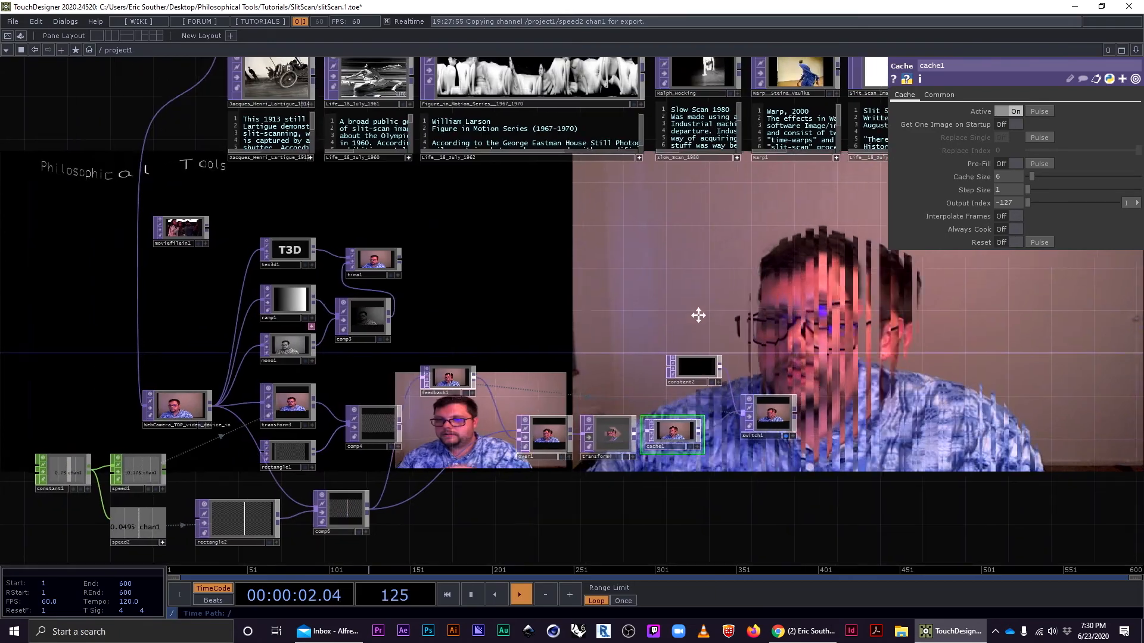
scroll(610, 326, right, 2)
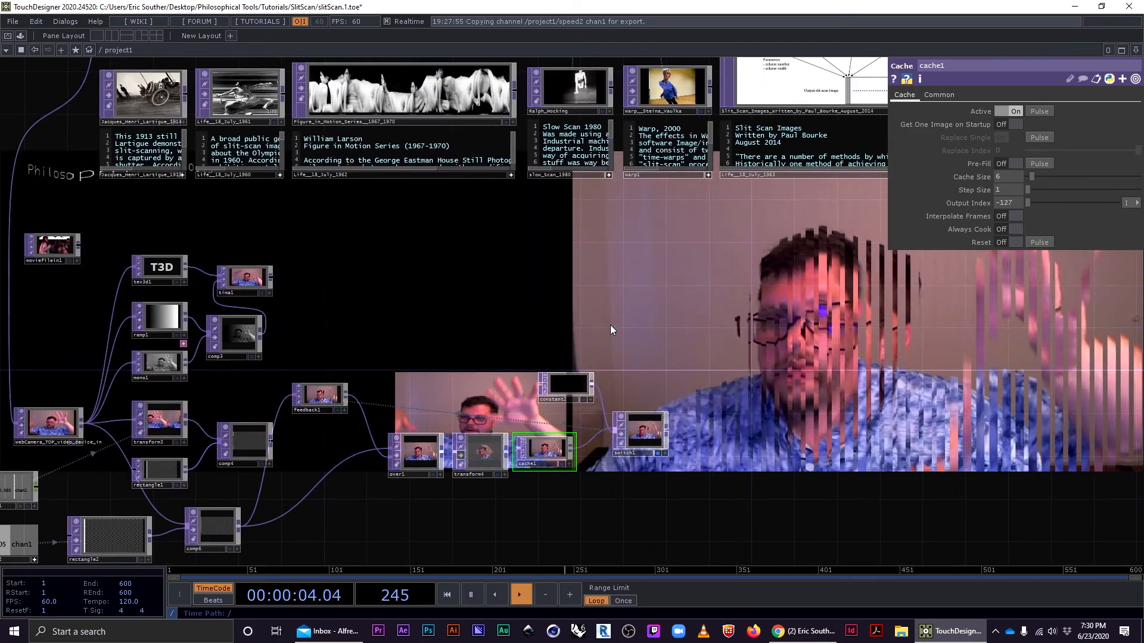
scroll(600, 430, up, 4)
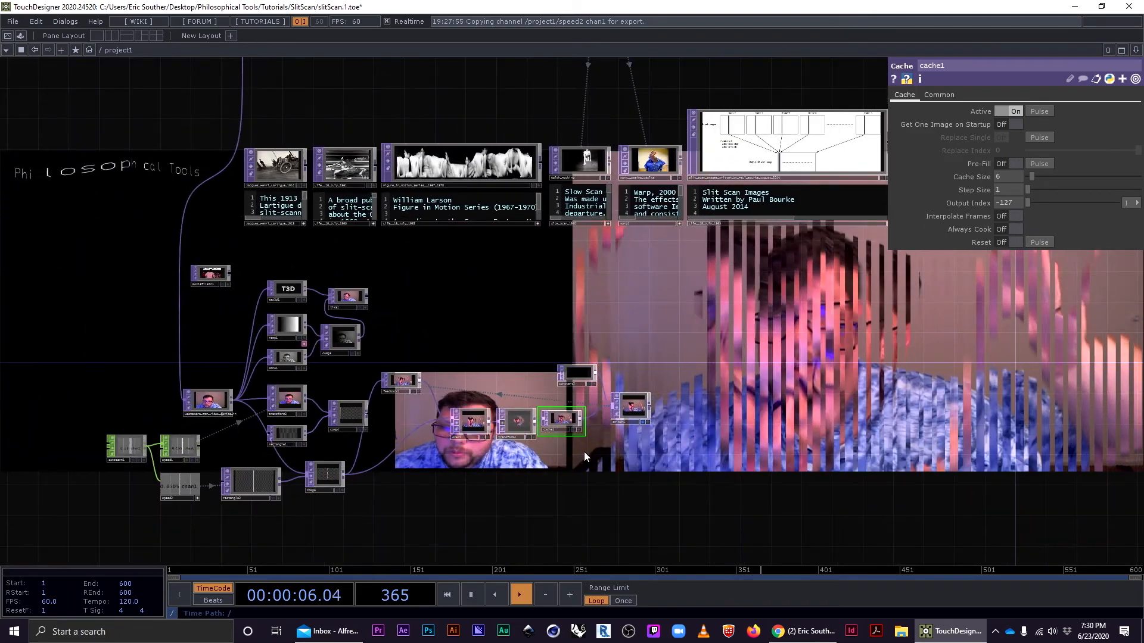
scroll(616, 427, up, 1)
scroll(619, 427, up, 3)
scroll(624, 430, down, 3)
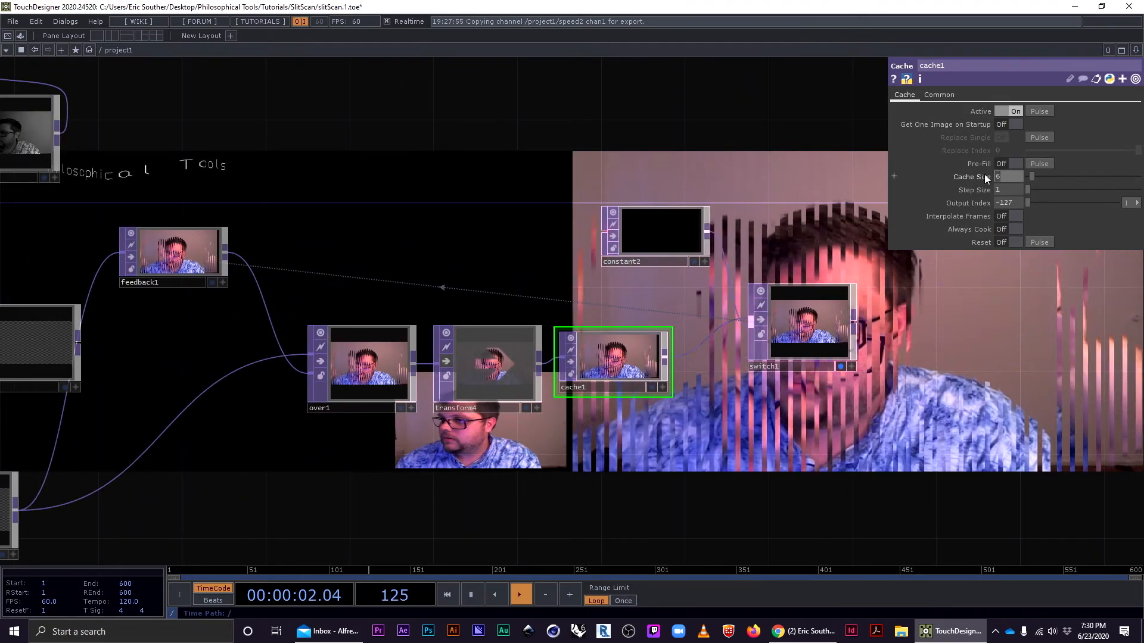
Try Cache Size values of 2, 3 and 4 on cache1, comparing the slit-scan effect.
drag(1032, 177, 1028, 176)
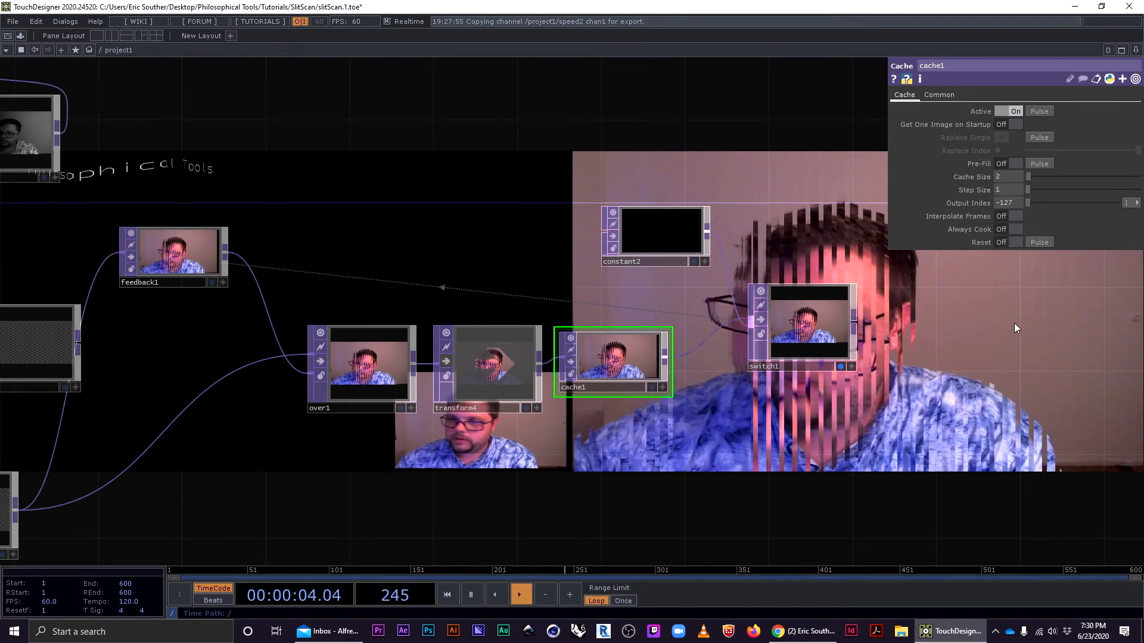
scroll(1013, 324, down, 3)
drag(1012, 325, 839, 346)
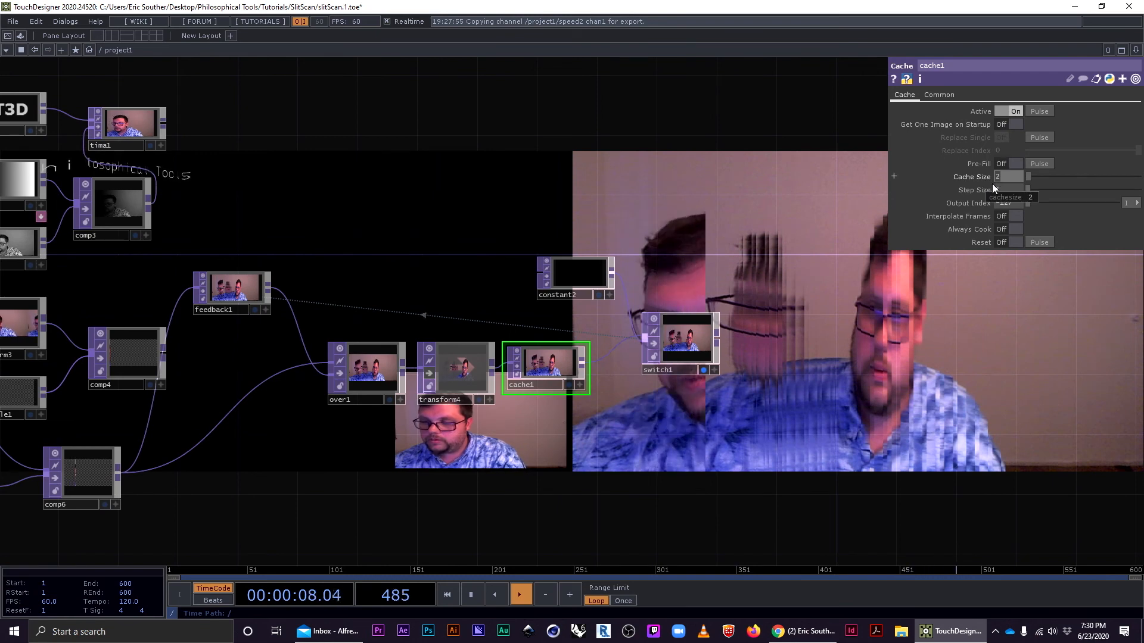
text(3)
key(Return)
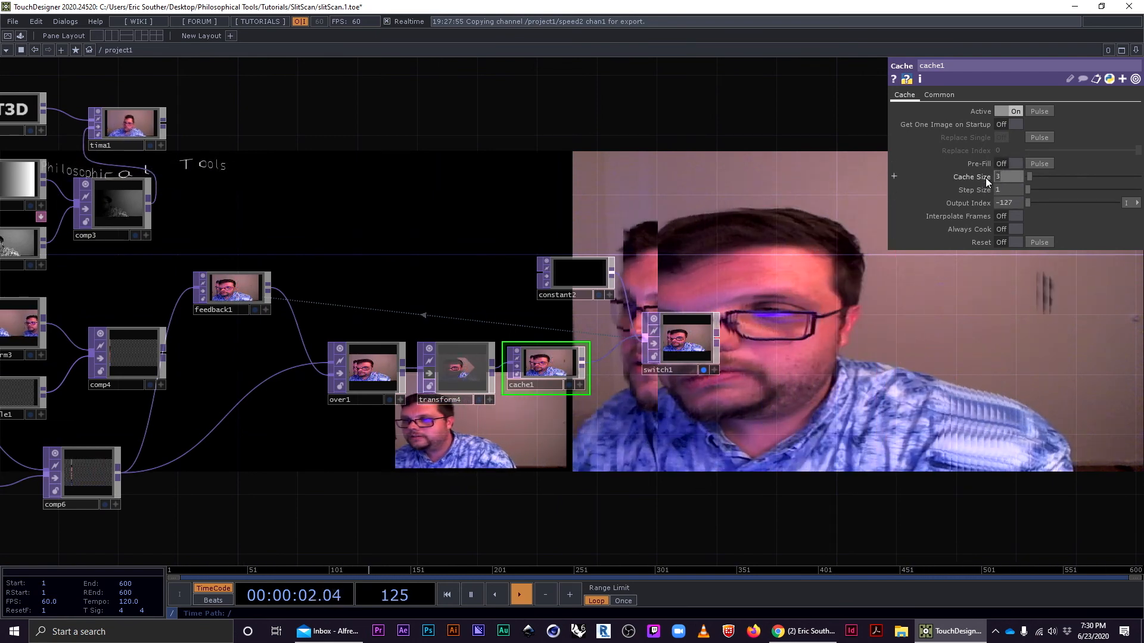
text(4)
key(Return)
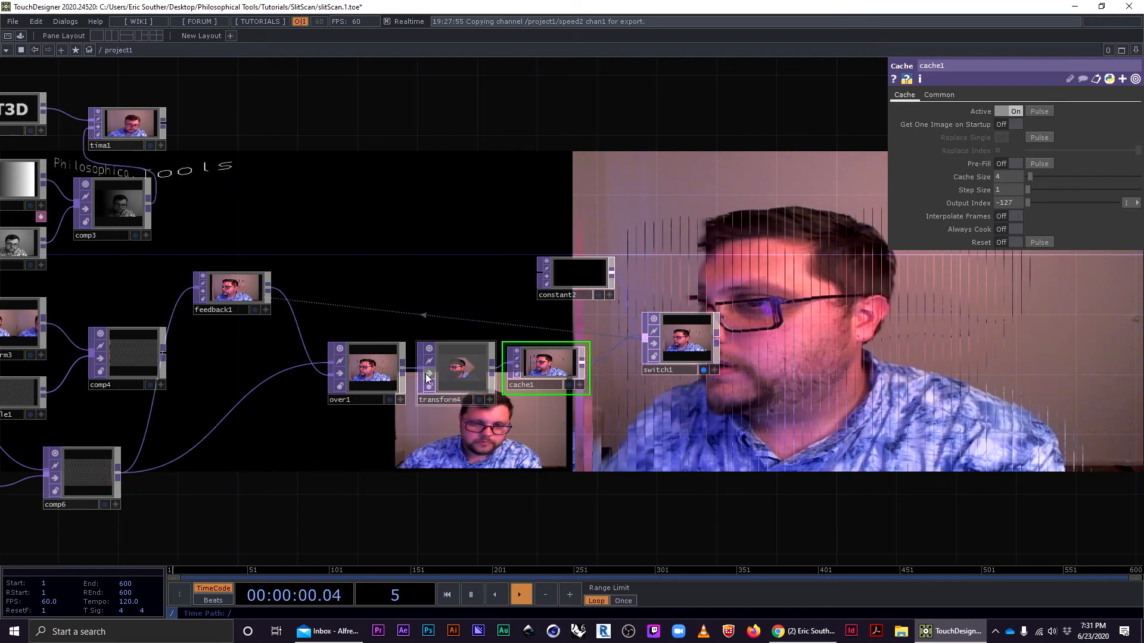
Turn off the bypass on transform4 and set its vertical Translate to 0.01.
scroll(471, 378, up, 5)
click(471, 378)
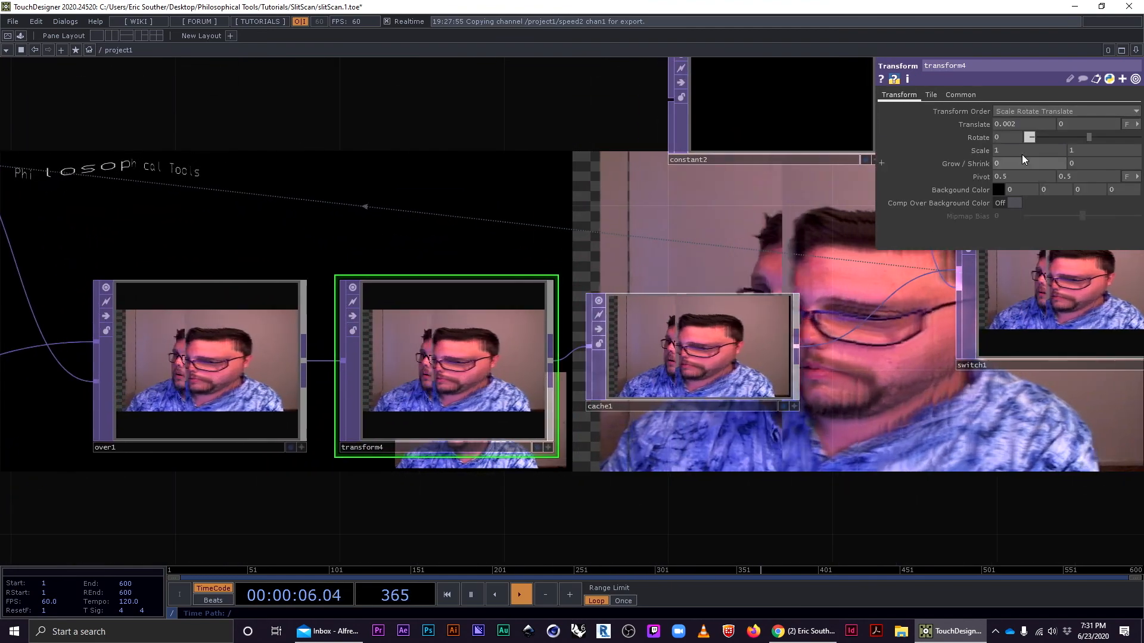
middle_drag(1069, 126, 1070, 111)
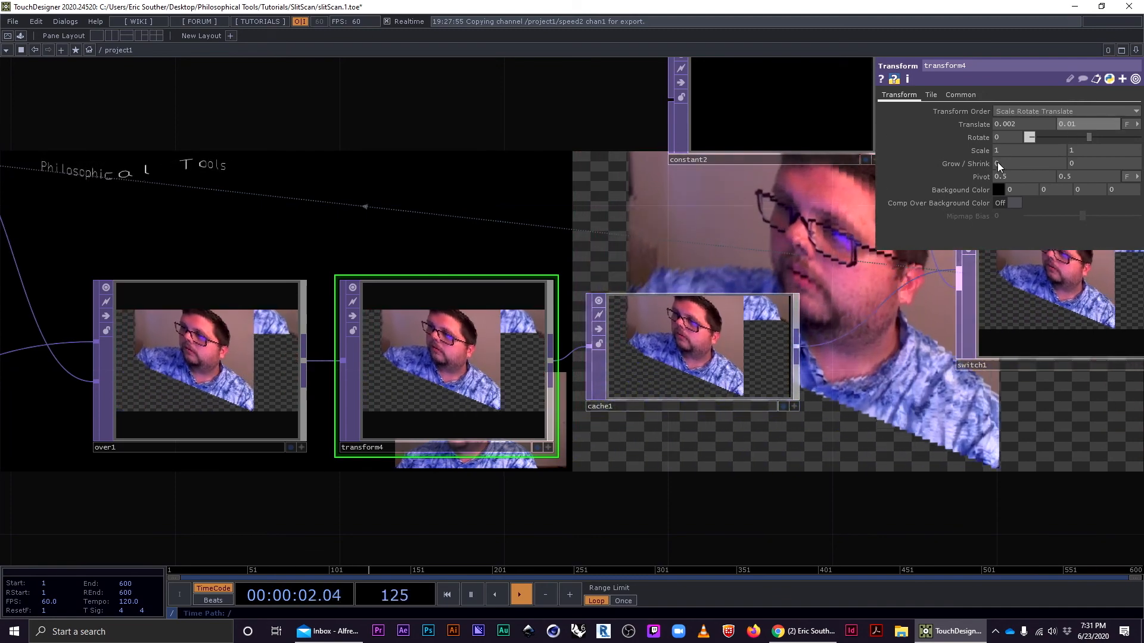
Set transform4's tile Extend mode to Repeat to fill the empty areas of the feedback image.
scroll(661, 314, down, 1)
scroll(692, 316, up, 1)
drag(626, 258, 379, 252)
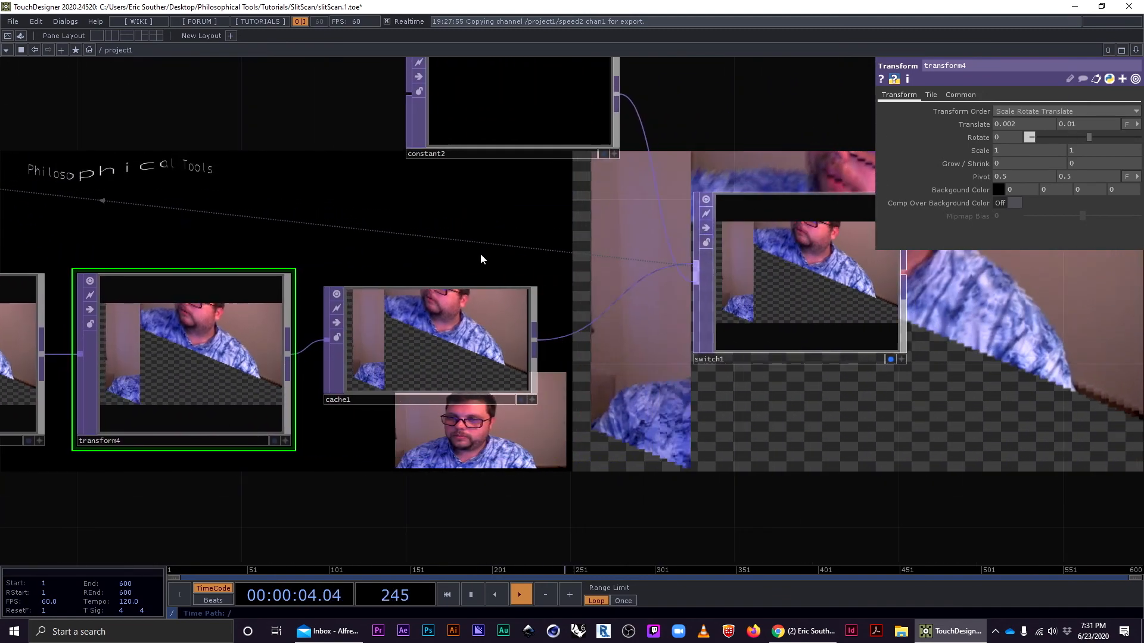
scroll(481, 258, down, 1)
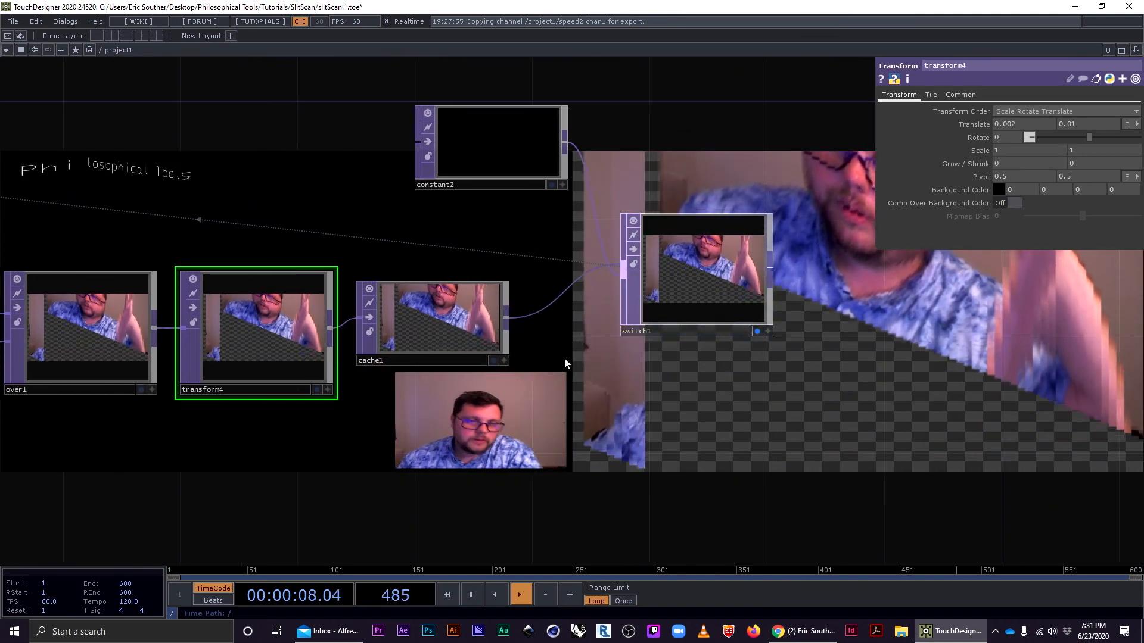
click(932, 95)
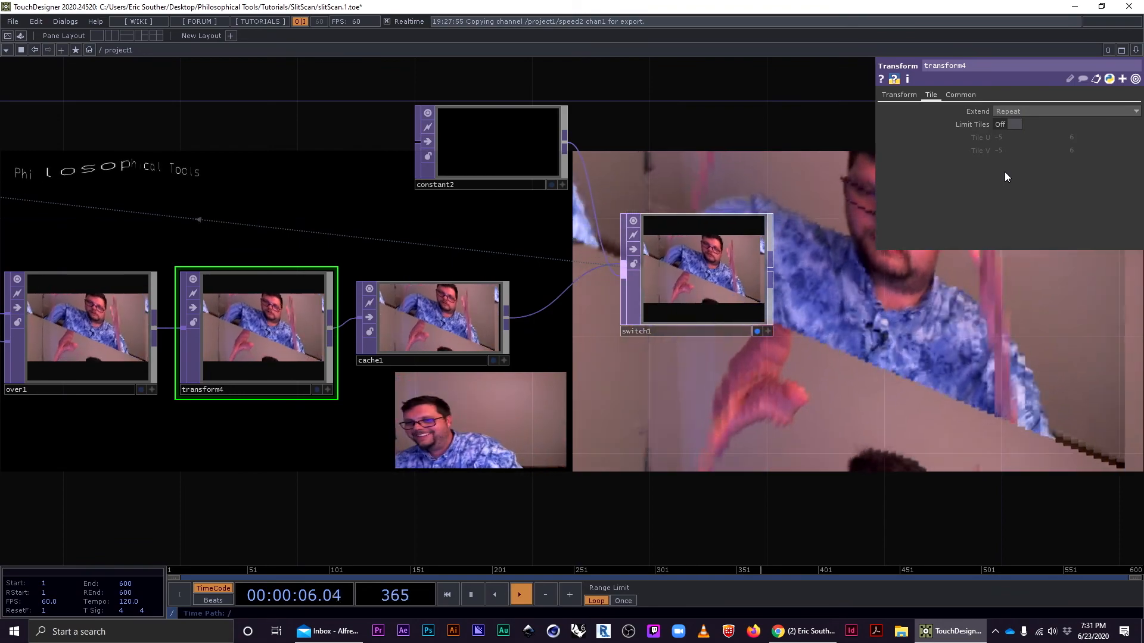
Try a Cache Size of 10 on cache1, settle on 9, and review the striped feedback in the network.
scroll(355, 412, down, 3)
drag(411, 384, 510, 375)
scroll(510, 376, up, 3)
click(588, 328)
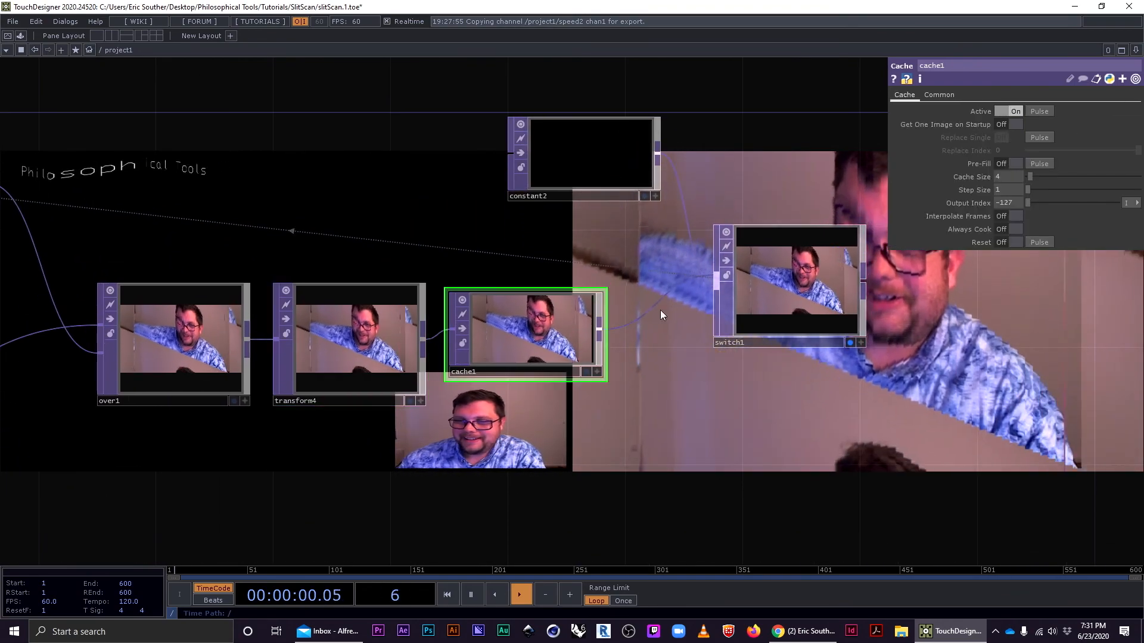
drag(1031, 177, 1038, 177)
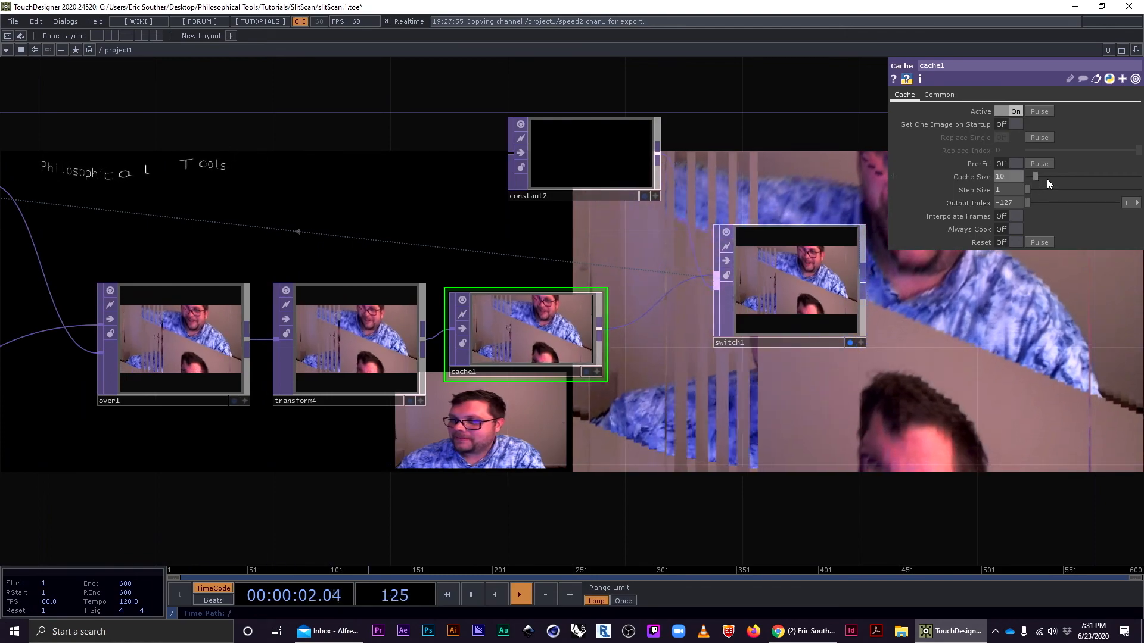
middle_drag(979, 176, 980, 319)
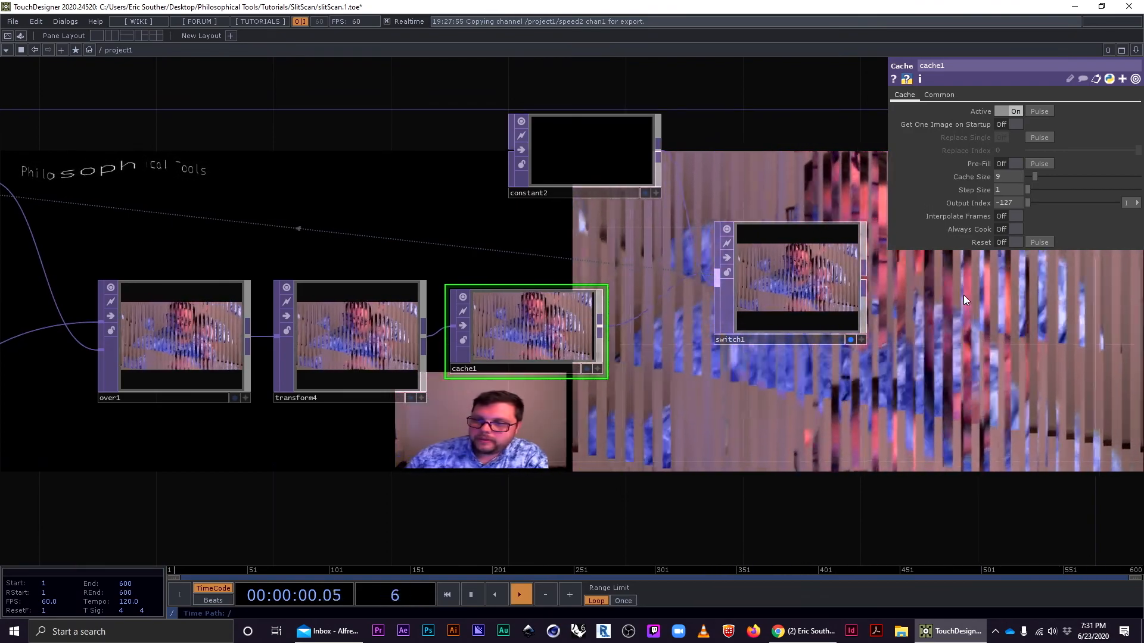
scroll(964, 289, down, 4)
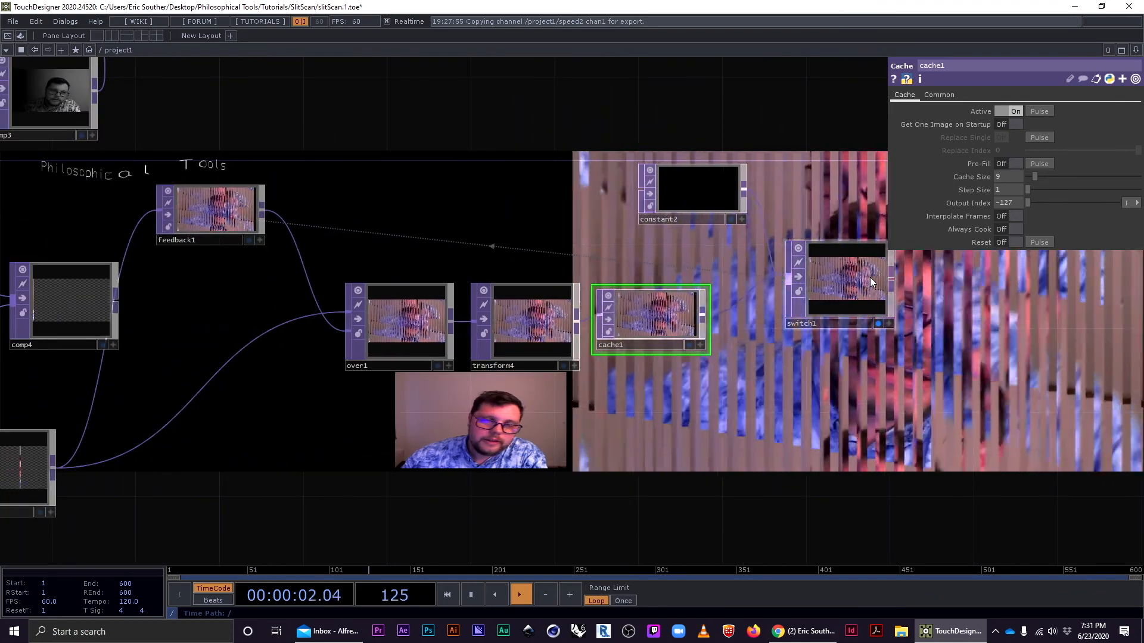
scroll(870, 277, down, 2)
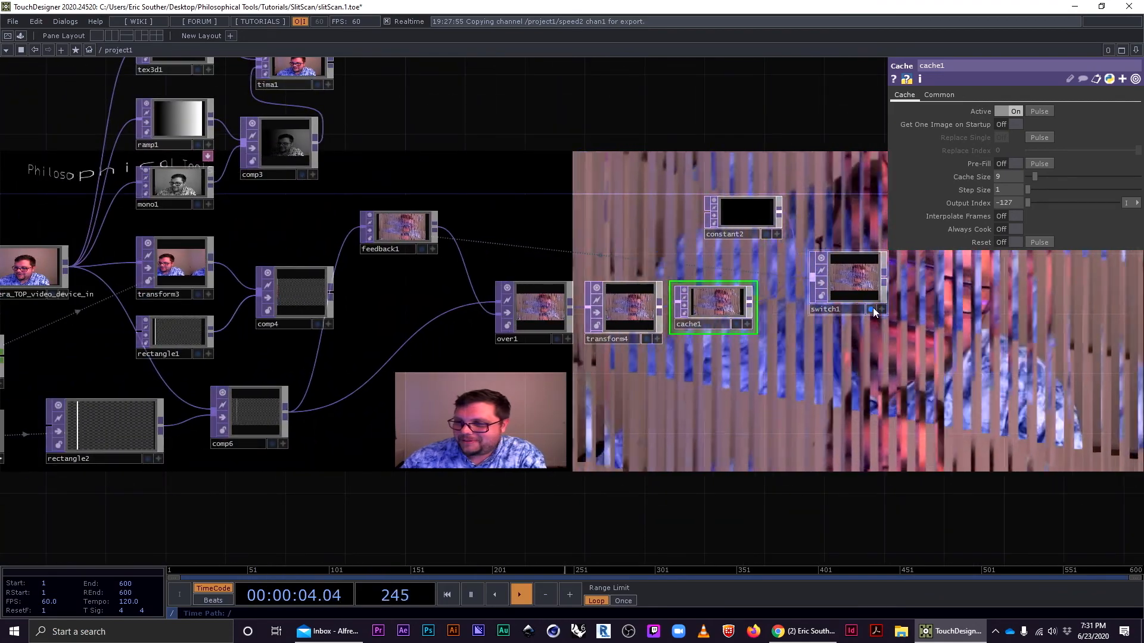
Turn off switch1's background display and review the slit-scan network around rectangle2 and comp6.
click(871, 309)
scroll(785, 377, down, 3)
scroll(649, 408, up, 2)
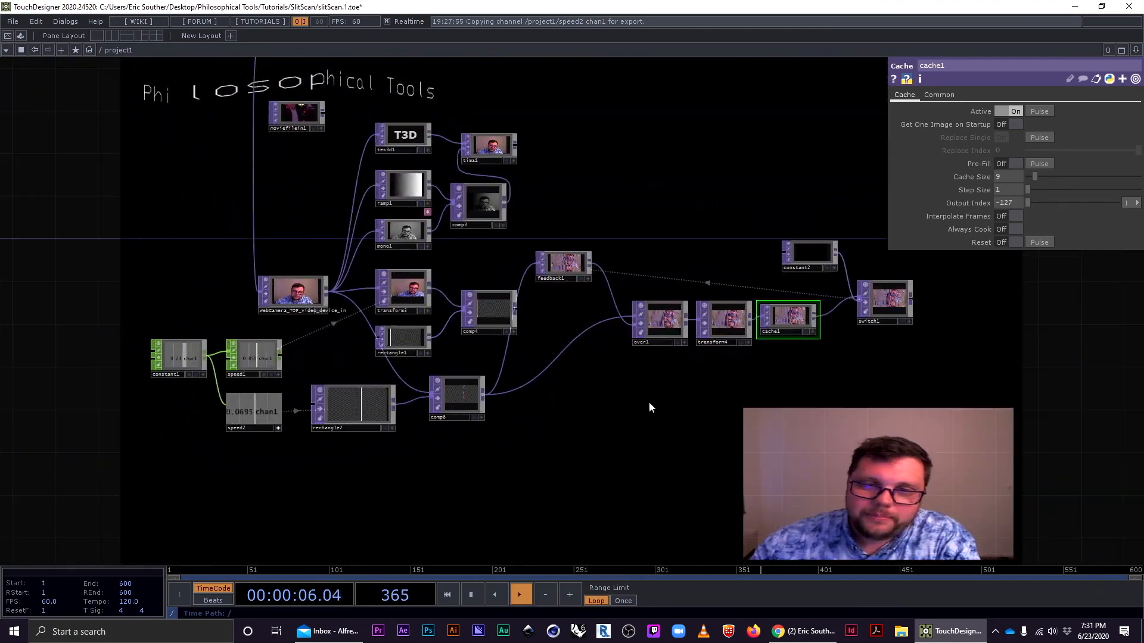
scroll(635, 393, up, 3)
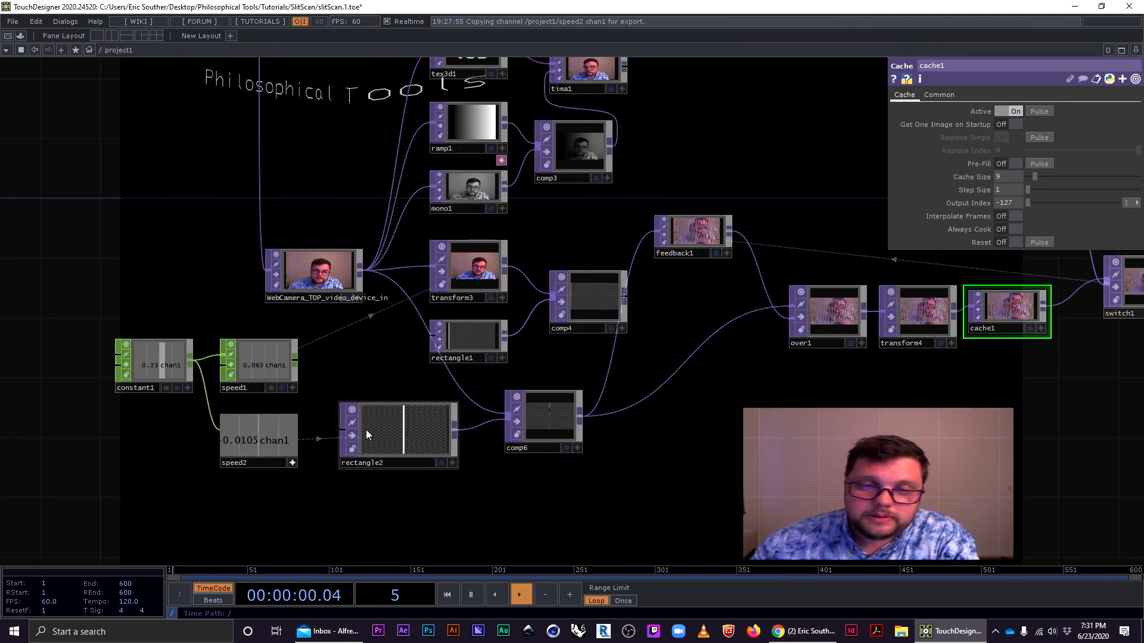
scroll(367, 435, up, 2)
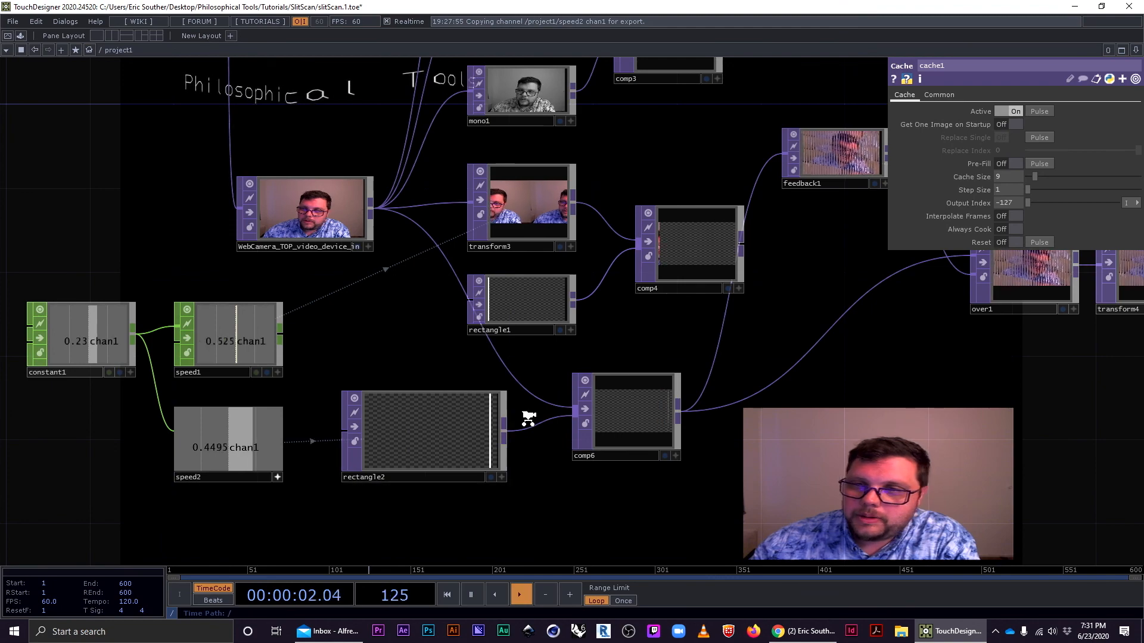
key(h)
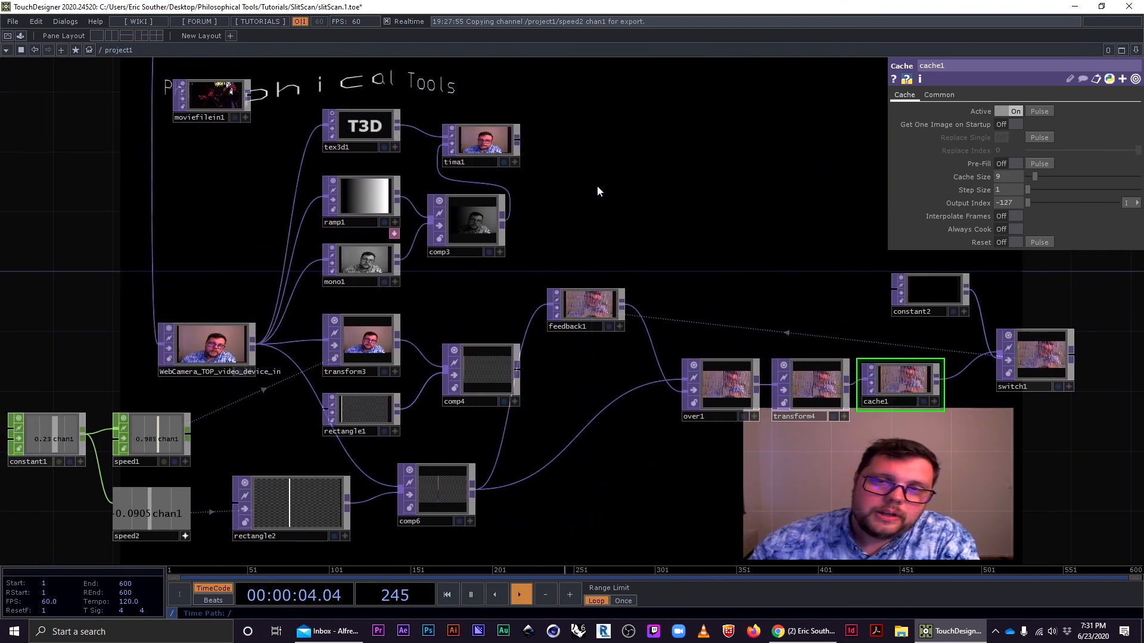
Move the tima1 node farther away from comp3 to make room for rewiring.
drag(605, 203, 799, 277)
scroll(577, 329, up, 3)
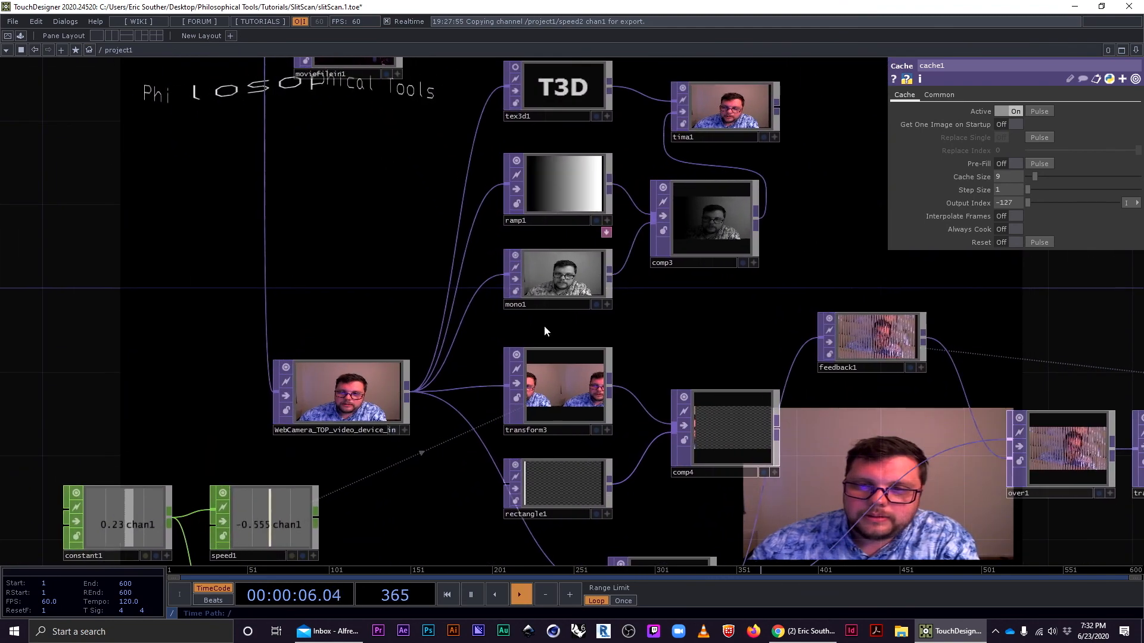
drag(692, 295, 589, 296)
drag(608, 130, 776, 144)
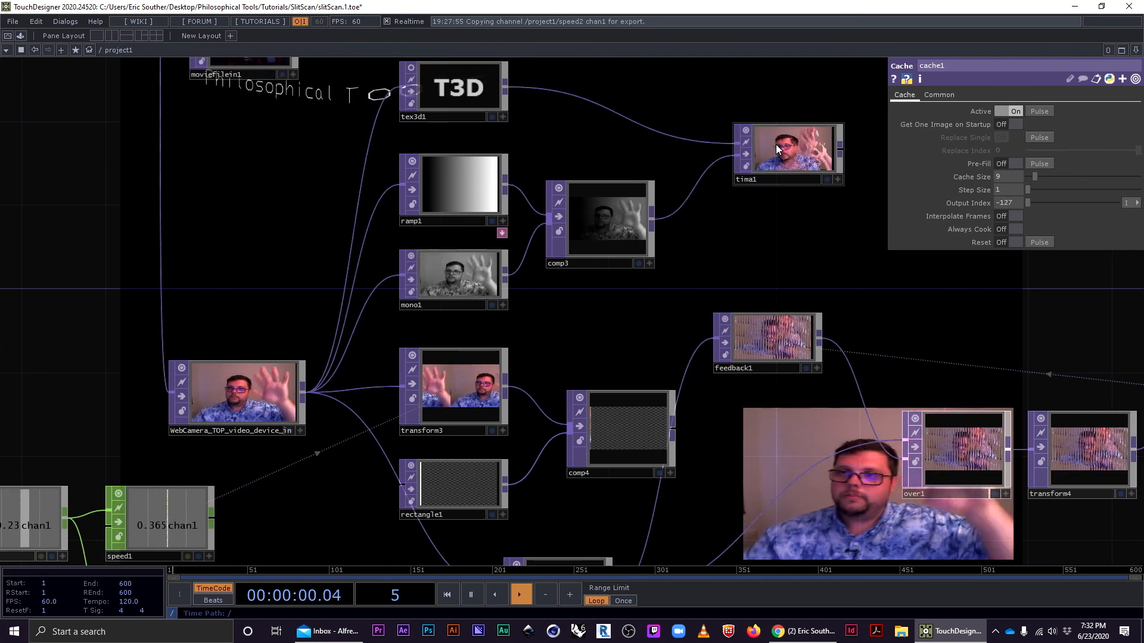
Wire cache1's output into tima1's second input in place of comp3, and show tima1 as the network background.
scroll(795, 211, down, 4)
scroll(834, 240, up, 5)
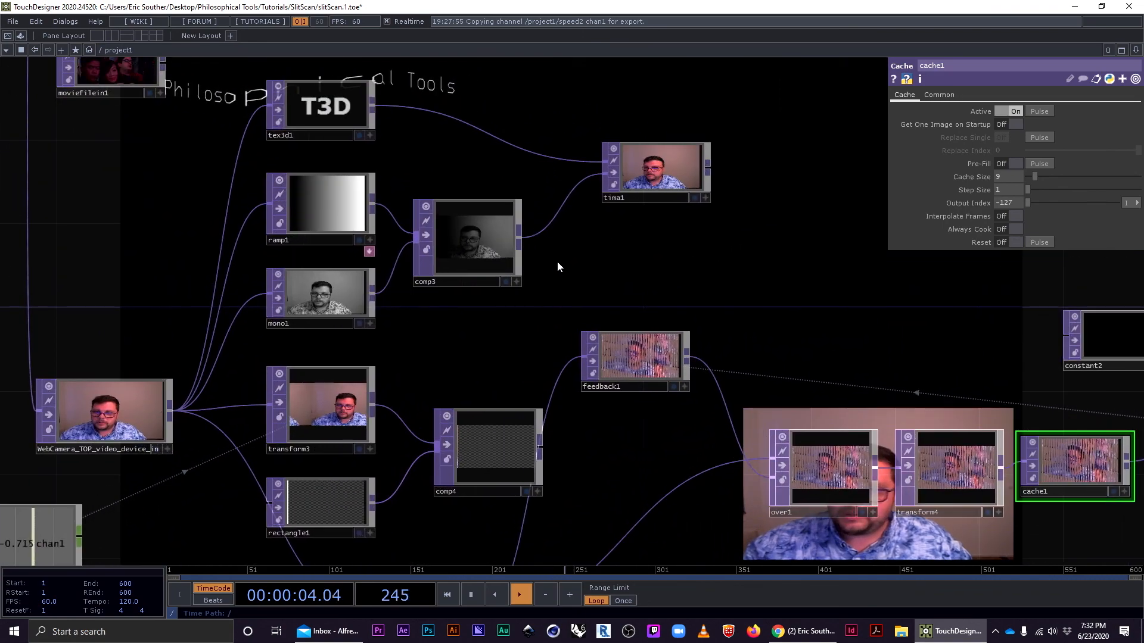
scroll(685, 263, down, 2)
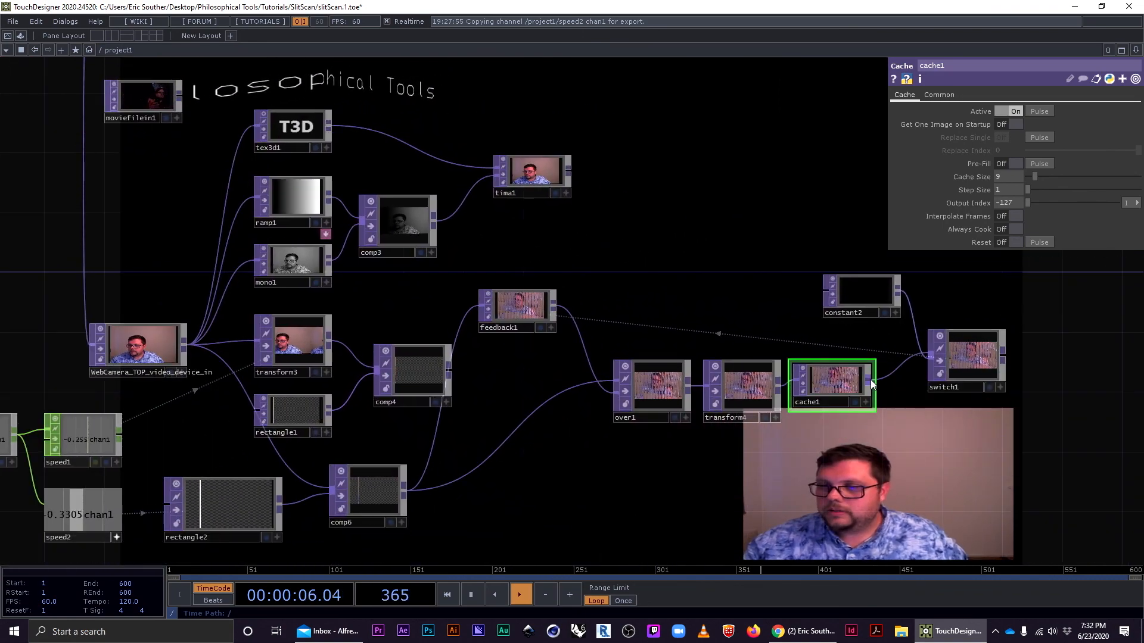
click(555, 193)
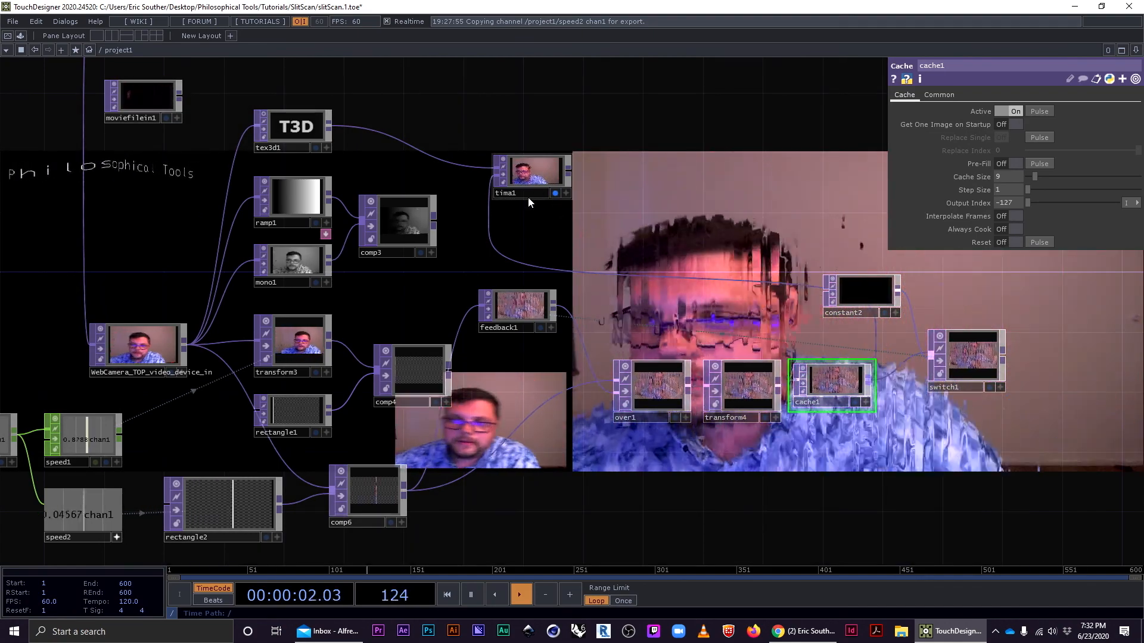
Examine tima1's time-displaced webcam image up close, and turn off its background display.
scroll(528, 195, up, 5)
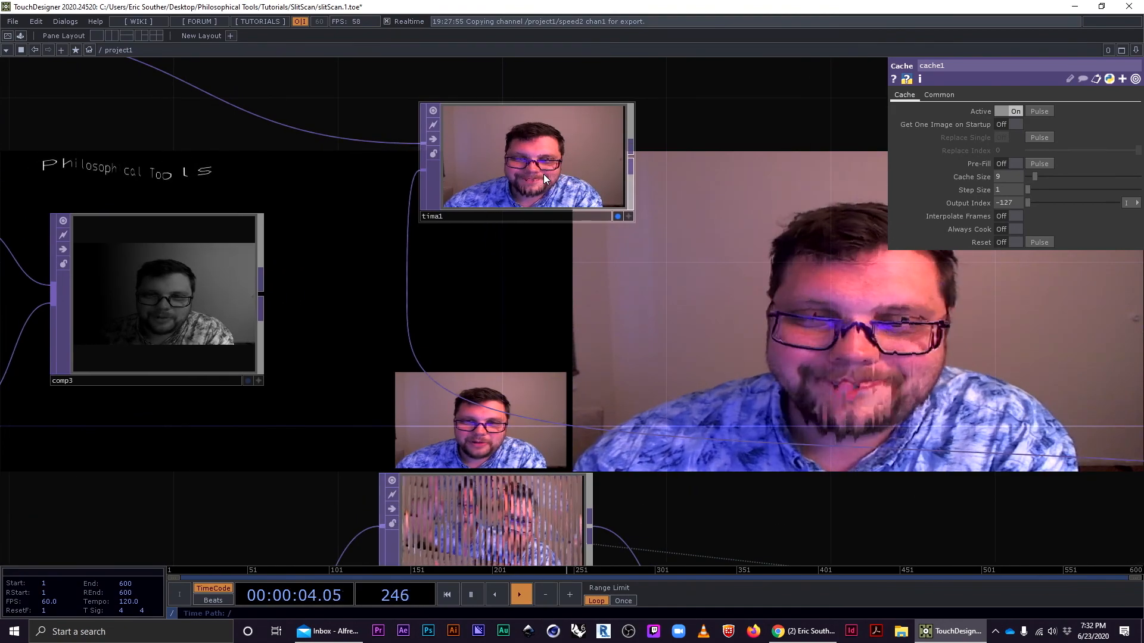
scroll(613, 233, down, 2)
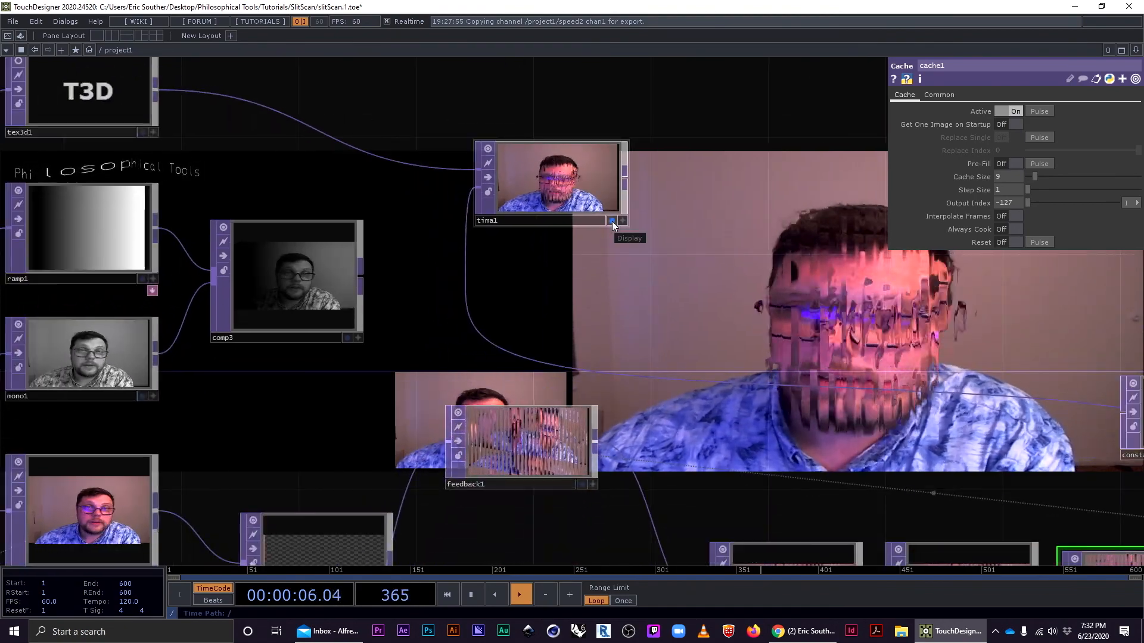
click(613, 220)
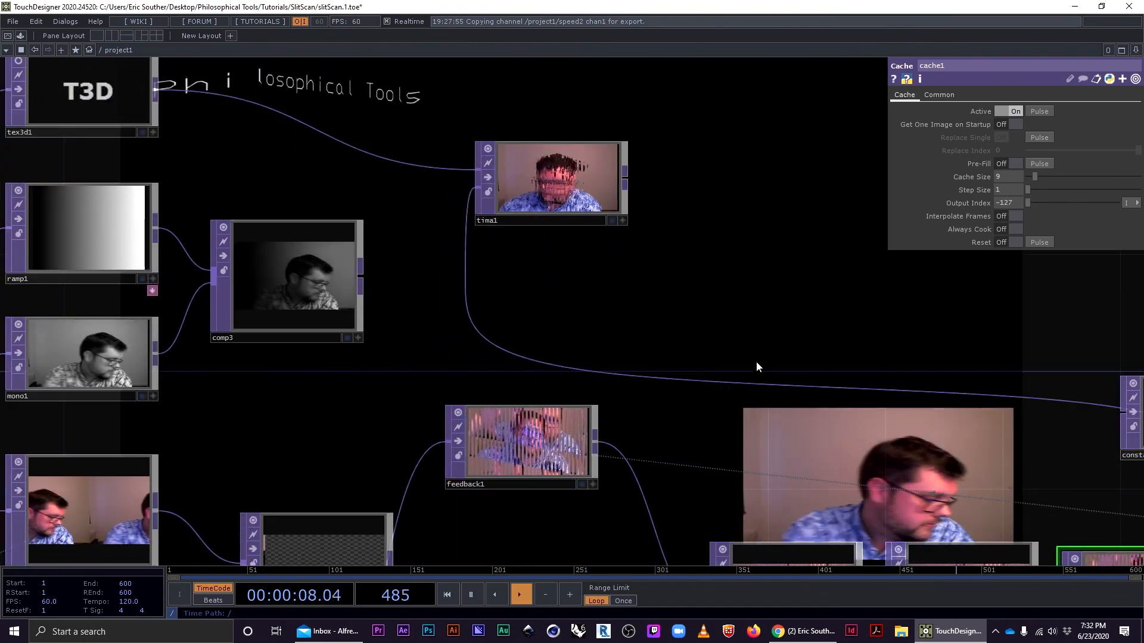